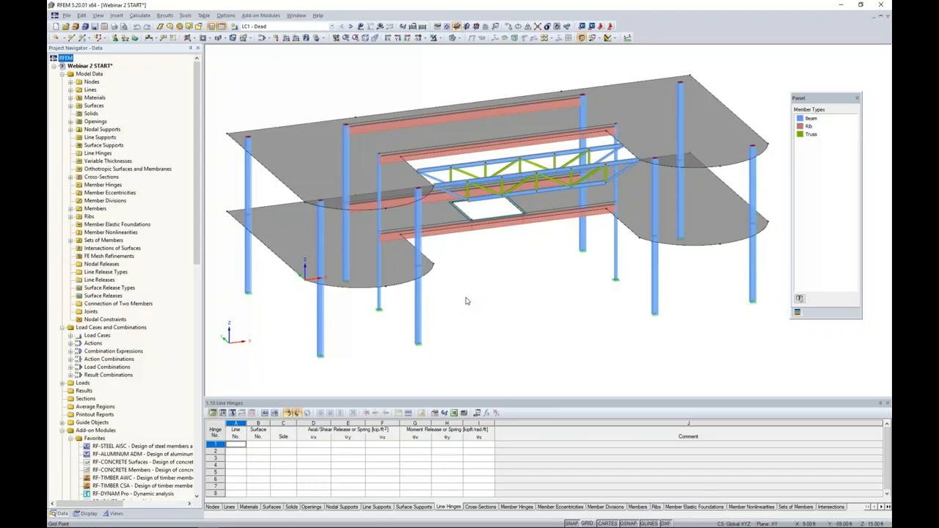
Make load combination CO2 - 1.2D + 1.6L current, check its loads on the model and hide them again
{"action": "left_click", "coordinate": [331, 26]}
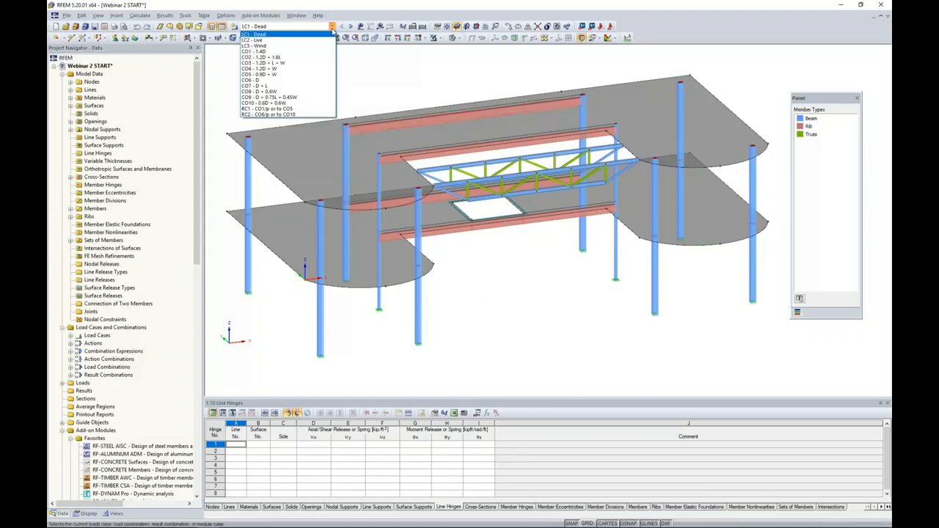
{"action": "left_click", "coordinate": [301, 57]}
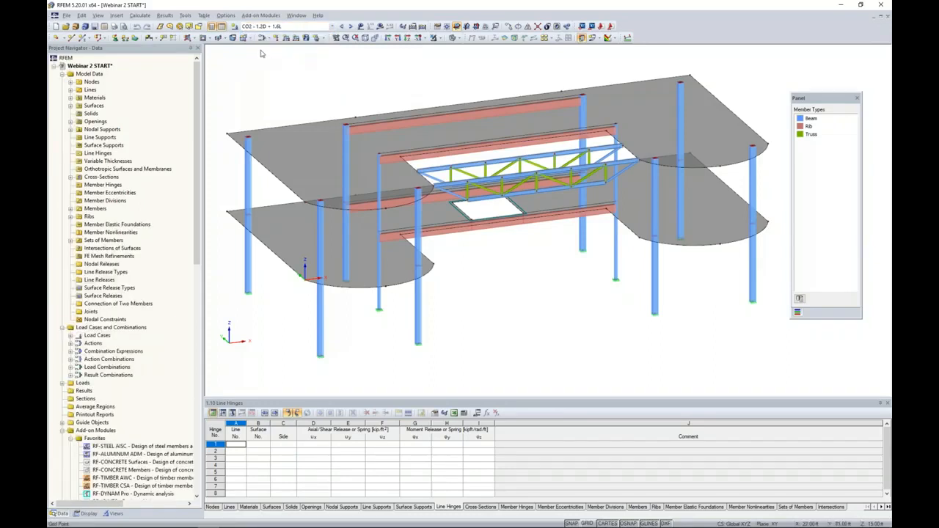
{"action": "left_click", "coordinate": [361, 25]}
{"action": "middle_click_drag", "start_coordinate": [501, 287], "coordinate": [506, 253], "text": "ctrl"}
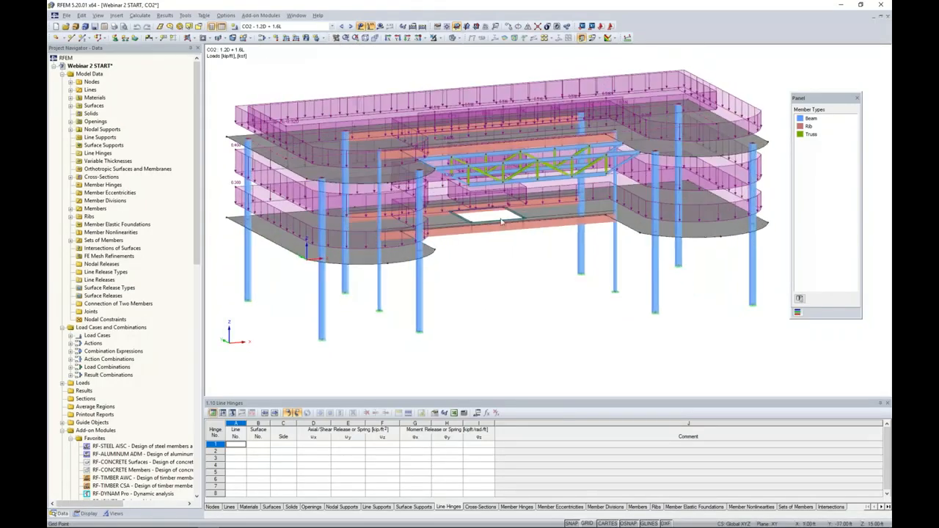
{"action": "left_click", "coordinate": [362, 27]}
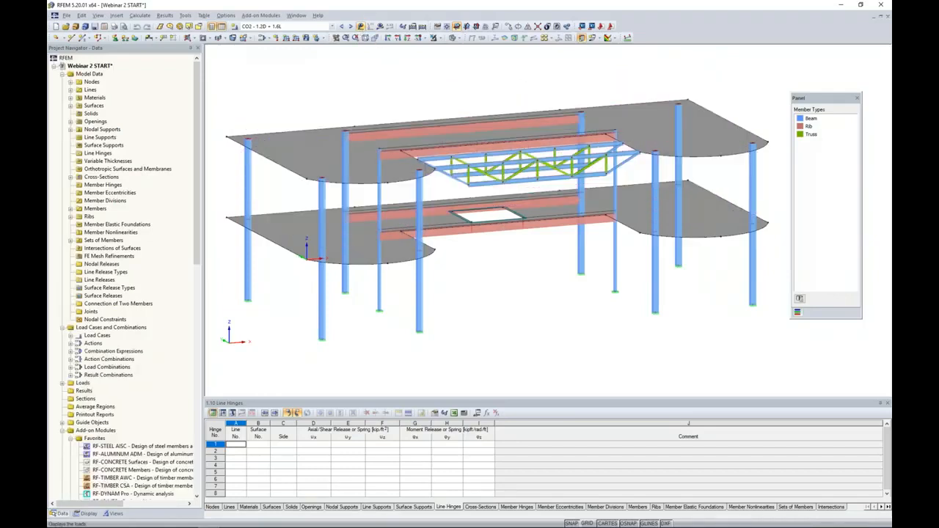
Try to calculate the results of load combination CO2 and read the calculation error description with the affected FE mesh node
{"action": "left_click", "coordinate": [380, 28]}
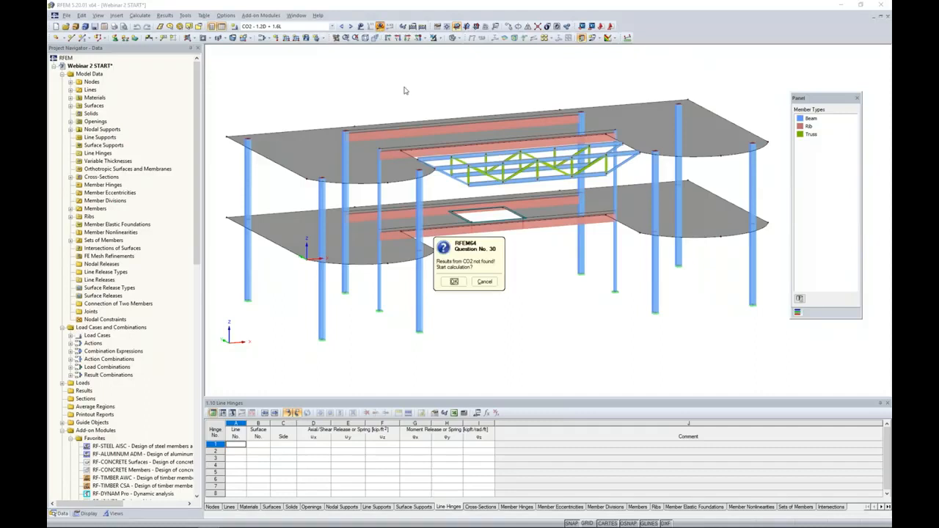
{"action": "left_click", "coordinate": [453, 282]}
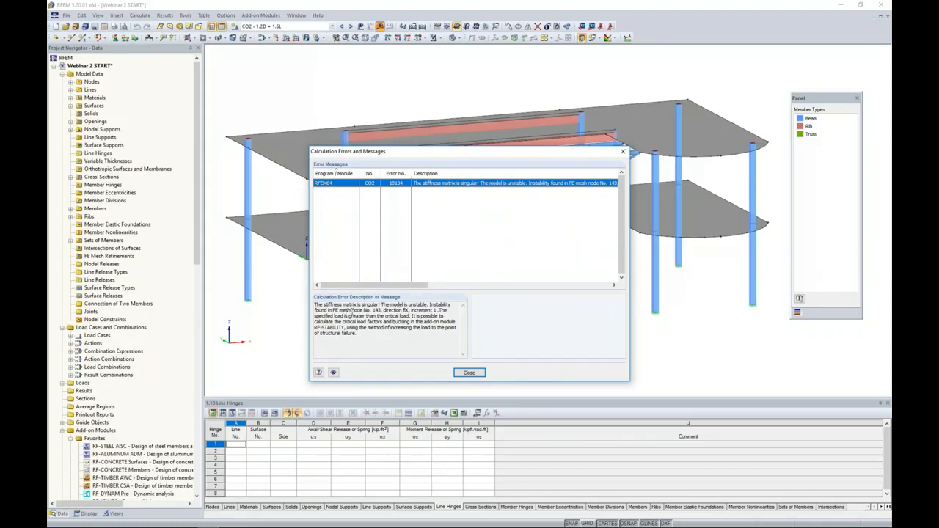
{"action": "left_click_drag", "start_coordinate": [423, 159], "coordinate": [603, 139]}
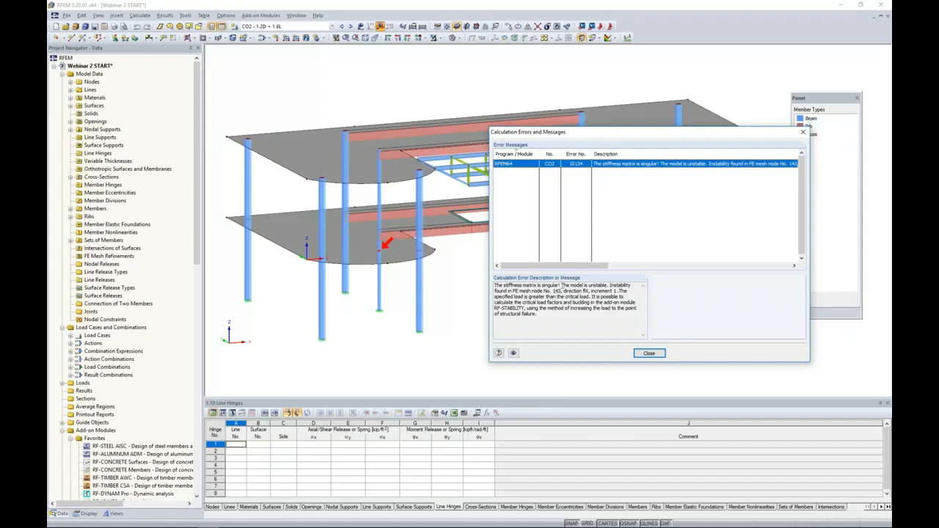
{"action": "left_click_drag", "start_coordinate": [581, 134], "coordinate": [474, 130]}
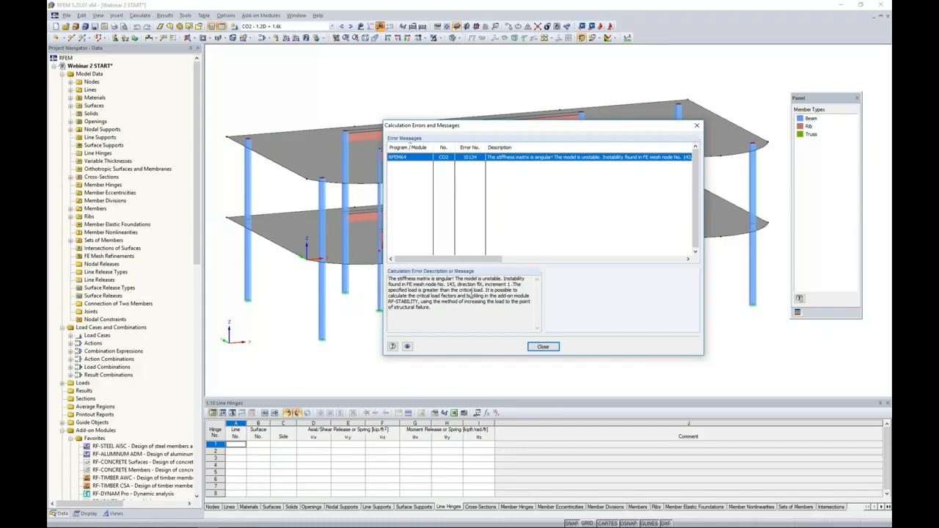
{"action": "left_click", "coordinate": [542, 346]}
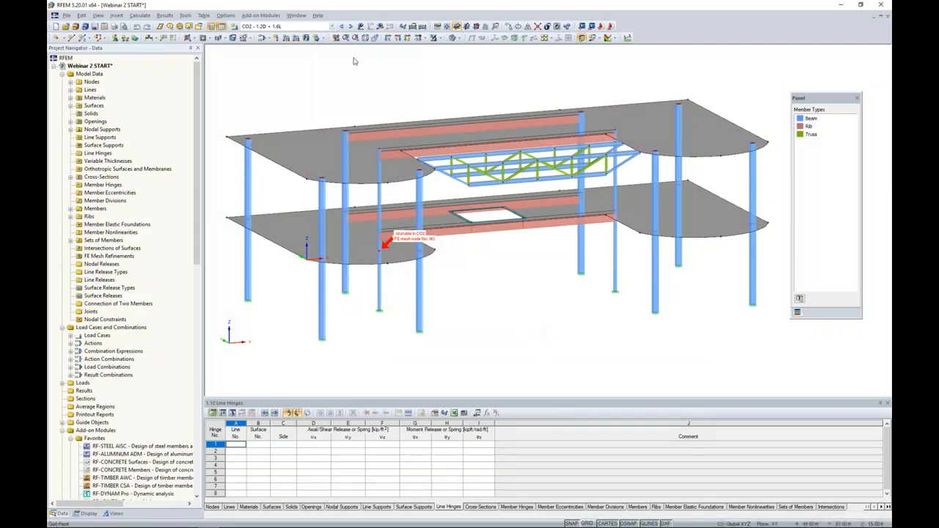
Set CO2's method of analysis to Geometrically linear analysis and recalculate the combination's results
{"action": "left_click", "coordinate": [262, 38]}
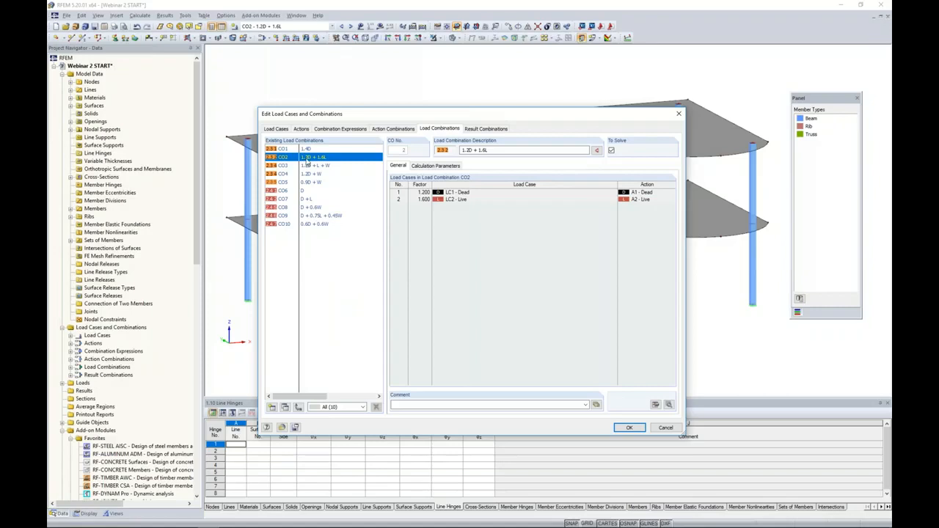
{"action": "left_click", "coordinate": [439, 169]}
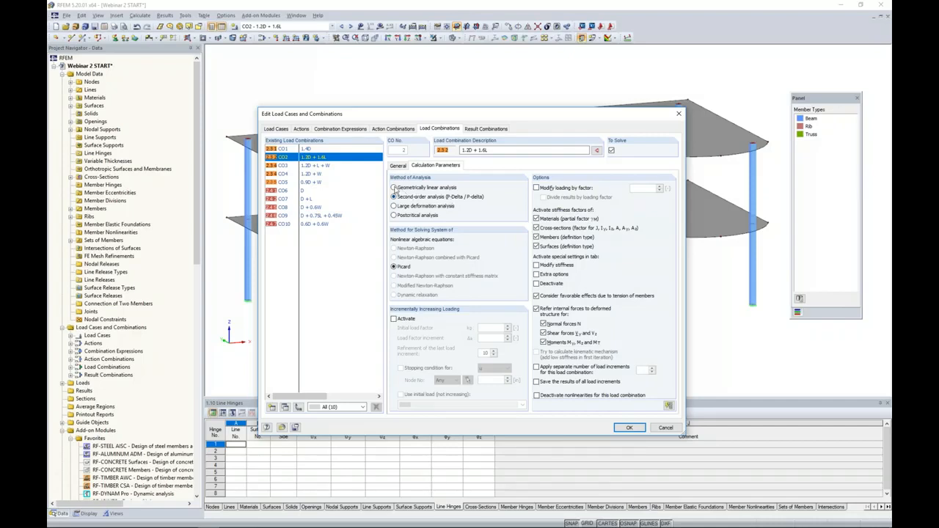
{"action": "left_click", "coordinate": [403, 188]}
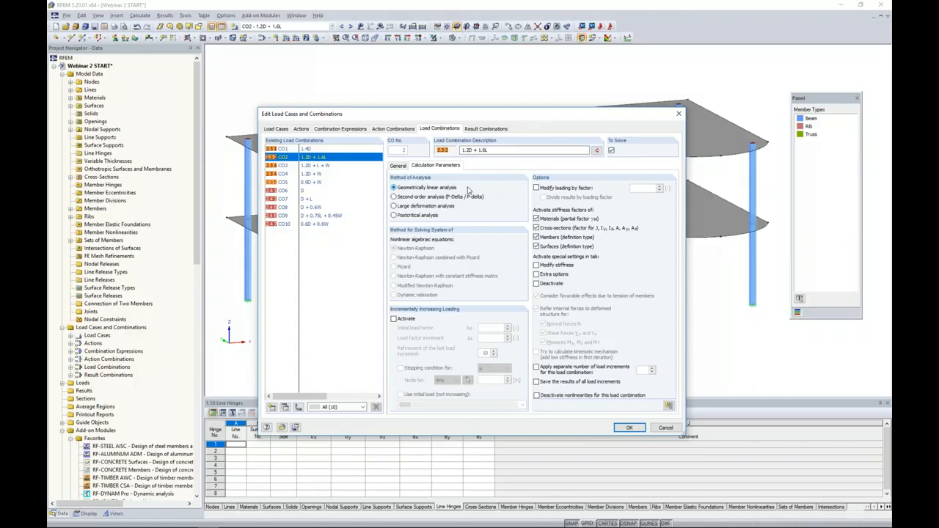
{"action": "left_click", "coordinate": [629, 427]}
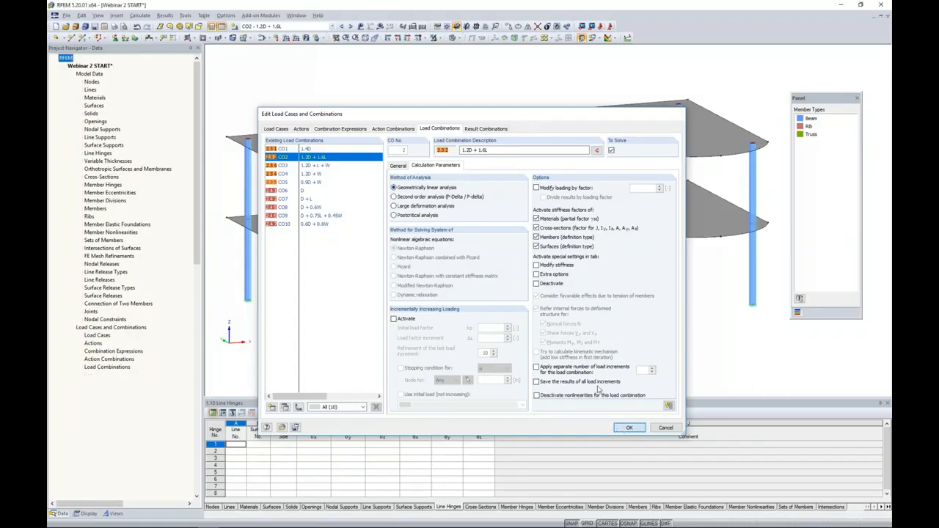
{"action": "left_click", "coordinate": [380, 26]}
{"action": "left_click", "coordinate": [455, 282]}
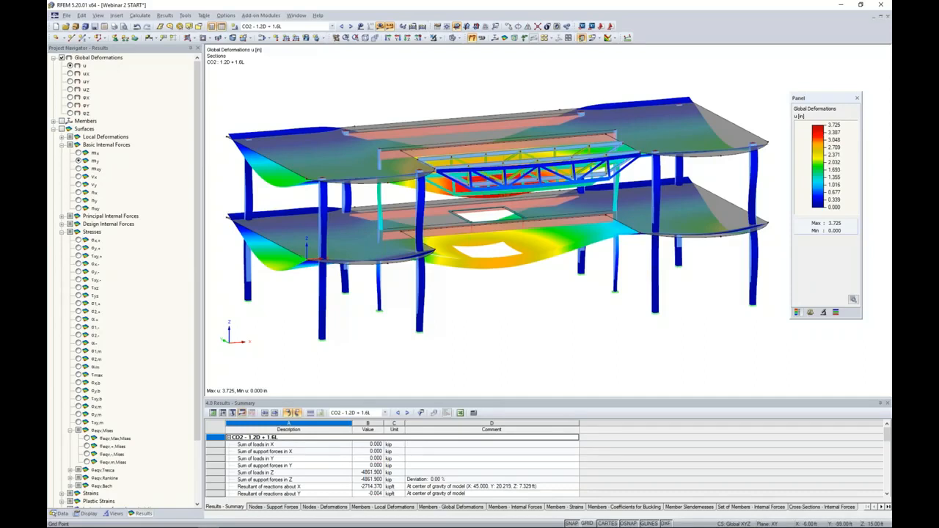
Open the RF-STABILITY add-on module for stability analysis
{"action": "left_click", "coordinate": [61, 514]}
{"action": "scroll", "coordinate": [155, 260], "scroll_direction": "down", "scroll_amount": 6}
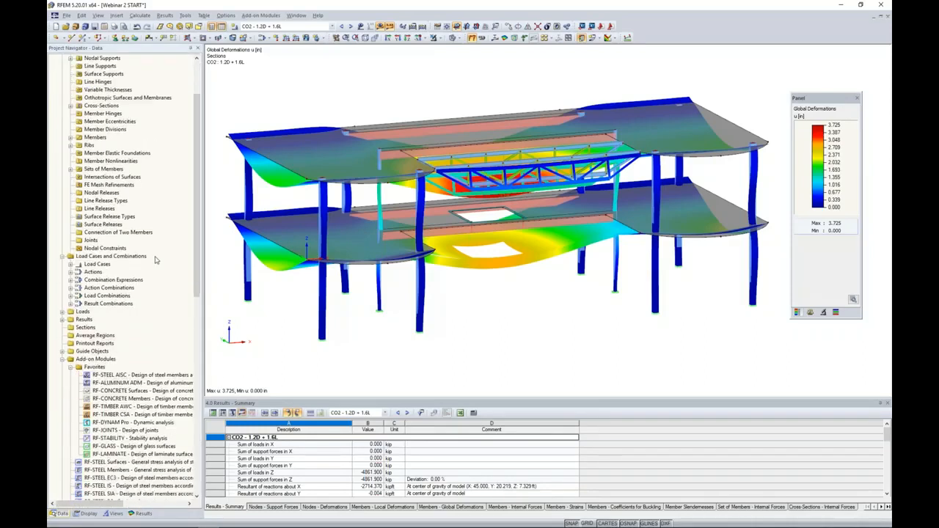
{"action": "scroll", "coordinate": [155, 259], "scroll_direction": "down", "scroll_amount": 2}
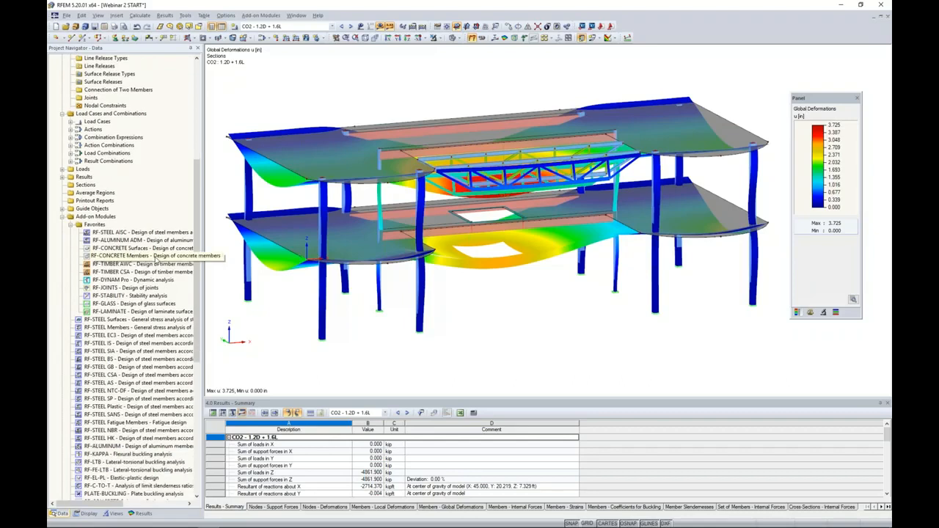
{"action": "double_click", "coordinate": [115, 296]}
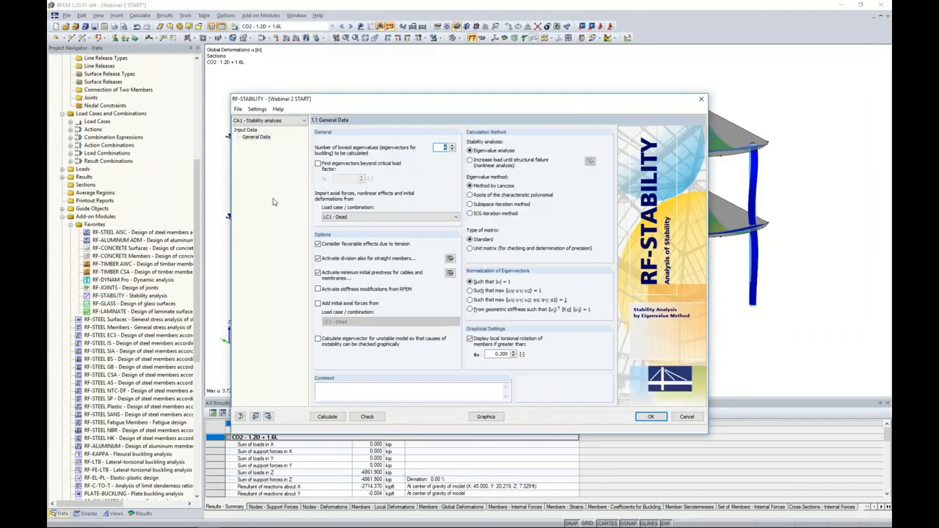
{"action": "left_click_drag", "start_coordinate": [347, 100], "coordinate": [359, 89]}
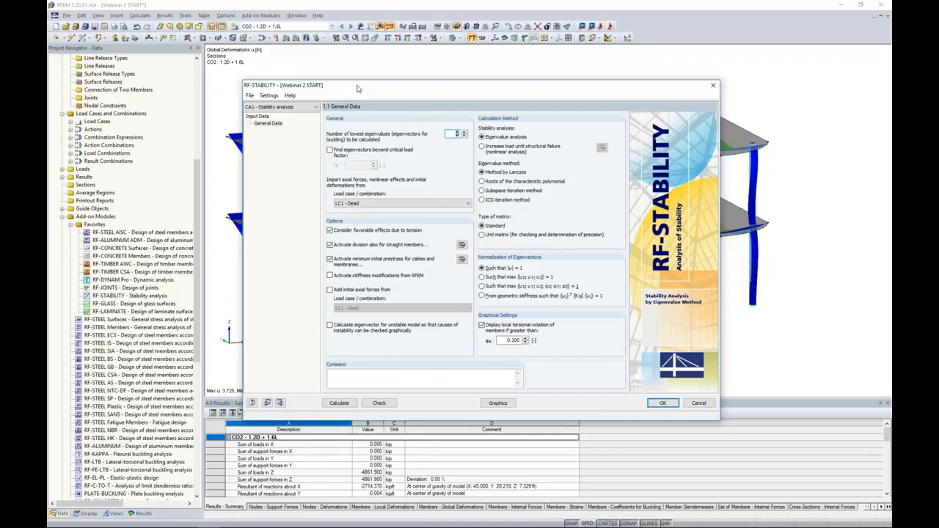
Set the number of lowest eigenvalues to 4 and import the axial forces from load combination CO2 - 1.2D + 1.6L
{"action": "double_click", "coordinate": [450, 134]}
{"action": "type", "text": "4"}
{"action": "left_click", "coordinate": [384, 203]}
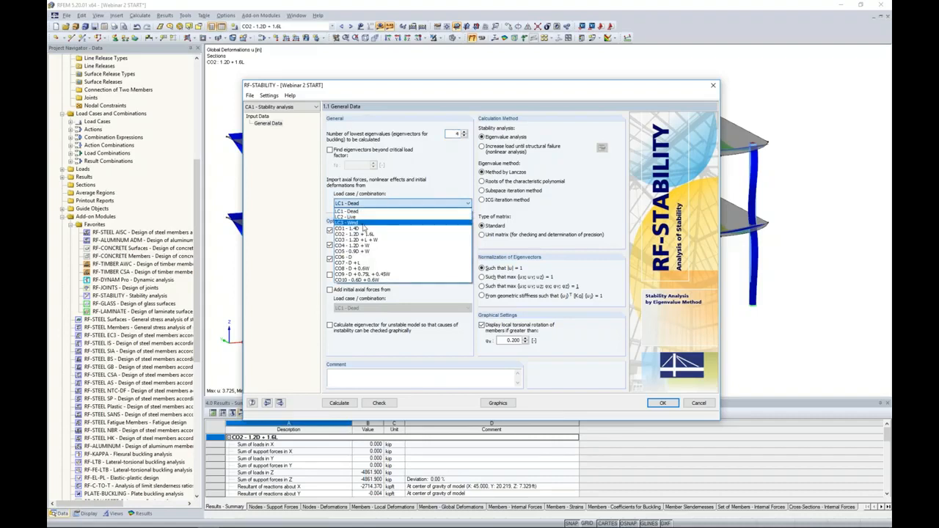
{"action": "left_click", "coordinate": [364, 235]}
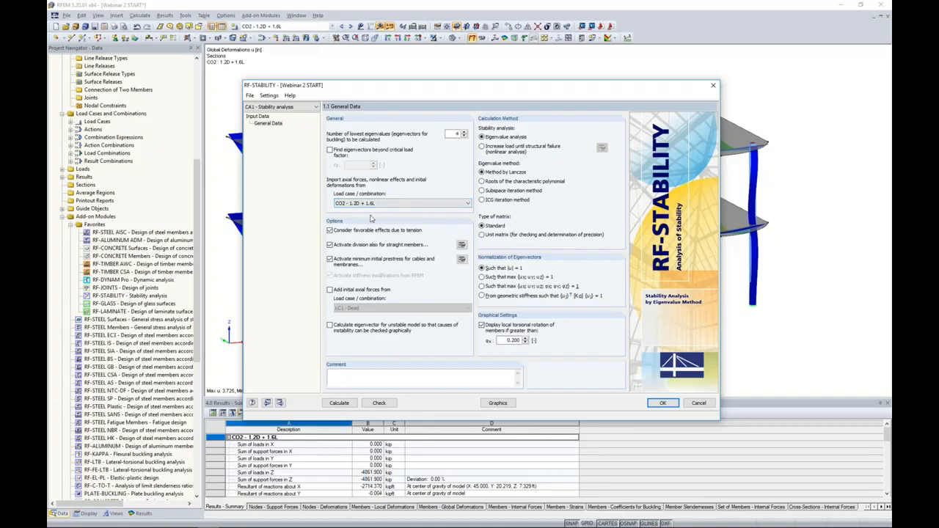
{"action": "left_click", "coordinate": [330, 324]}
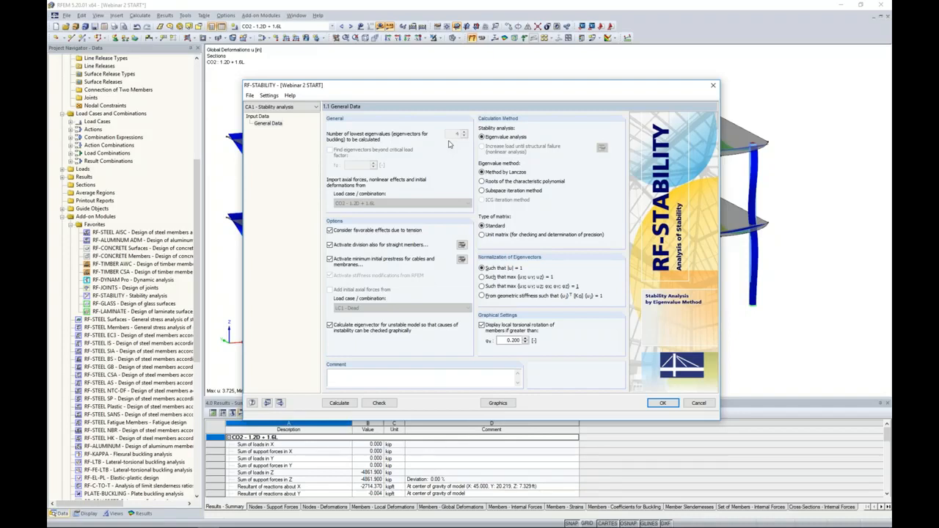
{"action": "left_click", "coordinate": [330, 325]}
{"action": "left_click", "coordinate": [330, 325]}
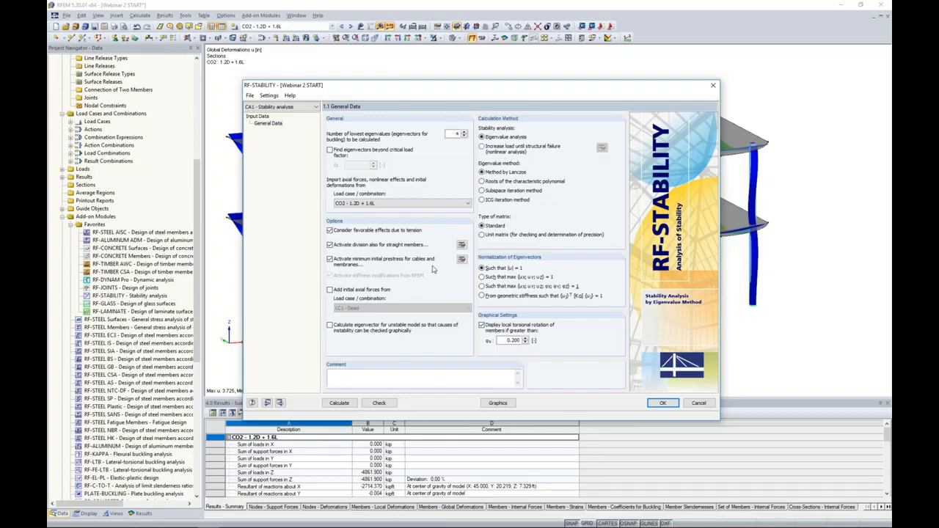
Run the stability calculation and go through the second and third eigenvalues in the critical load factor results
{"action": "left_click", "coordinate": [340, 404]}
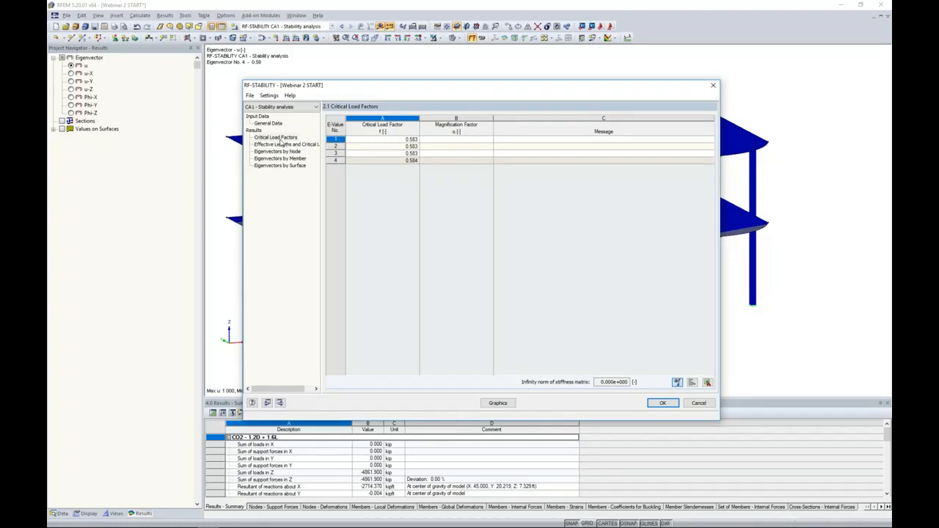
{"action": "left_click", "coordinate": [390, 147]}
{"action": "left_click", "coordinate": [391, 153]}
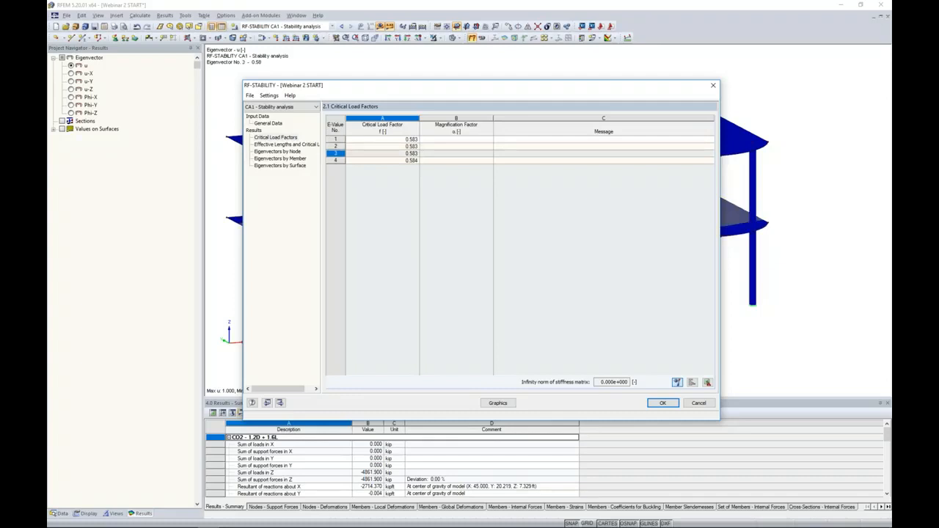
Examine the buckling shapes of eigenvalues 1 to 4 on the model, ending on the first one
{"action": "left_click_drag", "start_coordinate": [378, 93], "coordinate": [401, 332]}
{"action": "left_click", "coordinate": [402, 379]}
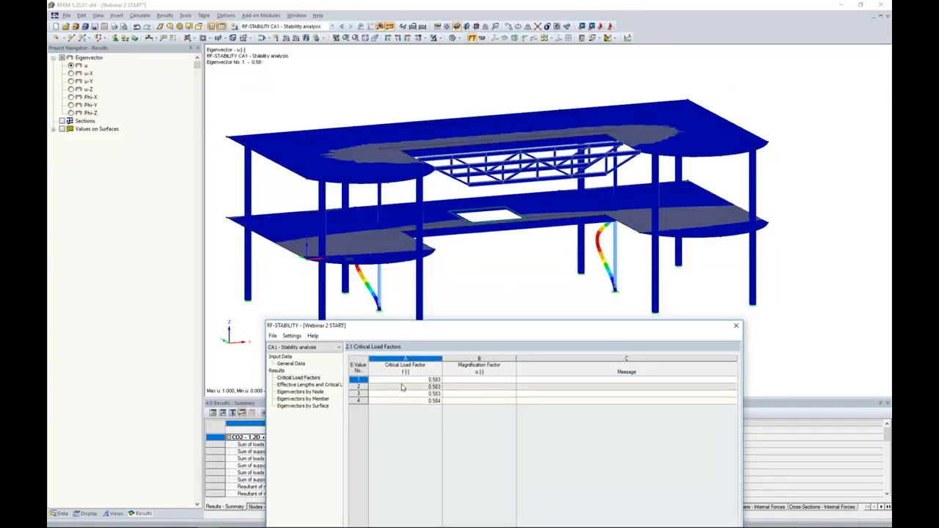
{"action": "left_click", "coordinate": [402, 386]}
{"action": "left_click", "coordinate": [402, 393]}
{"action": "left_click", "coordinate": [402, 400]}
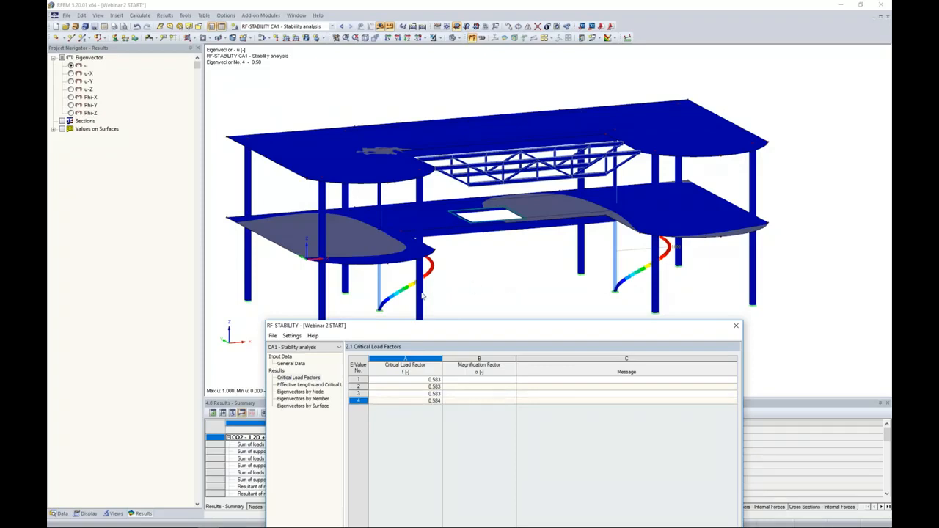
{"action": "left_click", "coordinate": [410, 381]}
{"action": "left_click_drag", "start_coordinate": [434, 327], "coordinate": [438, 115]}
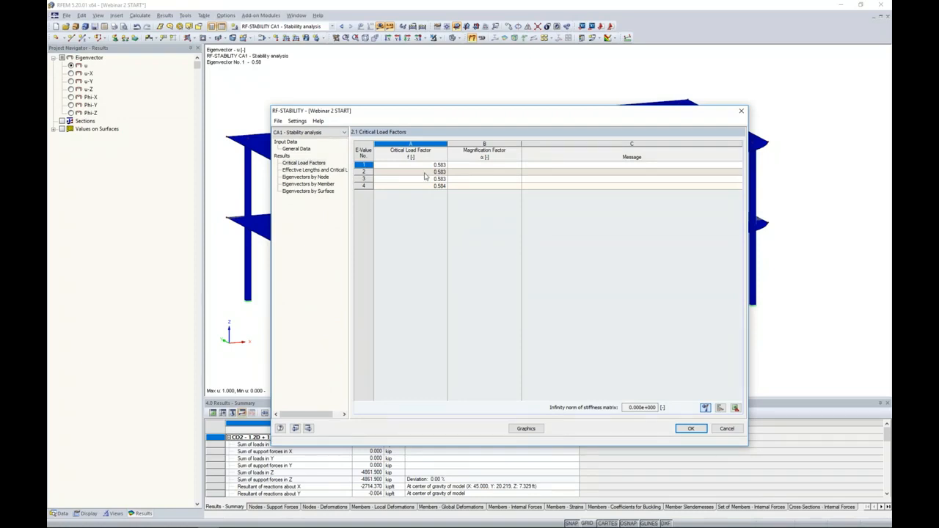
{"action": "mouse_move", "coordinate": [410, 110]}
{"action": "left_mouse_down"}
{"action": "mouse_move", "coordinate": [405, 343]}
{"action": "mouse_move", "coordinate": [418, 102]}
{"action": "left_mouse_up"}
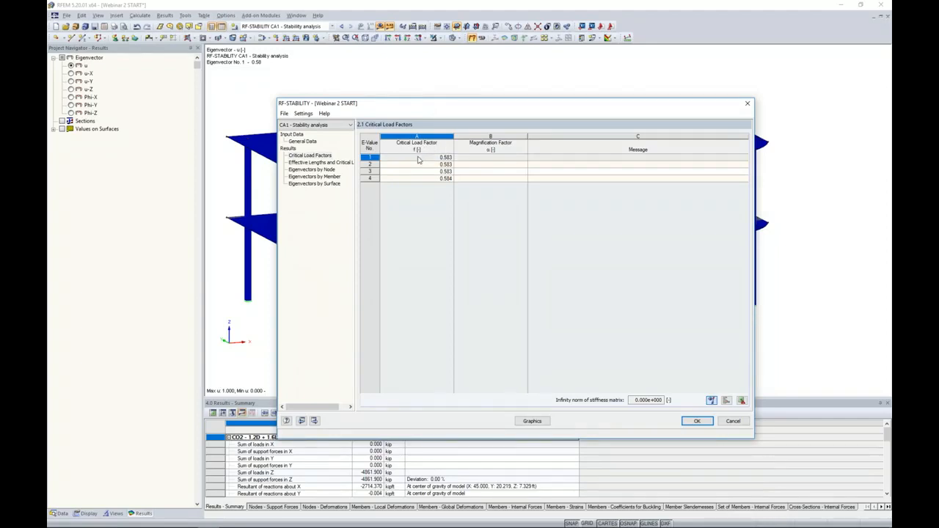
{"action": "mouse_move", "coordinate": [436, 107]}
{"action": "left_mouse_down"}
{"action": "mouse_move", "coordinate": [431, 339]}
{"action": "mouse_move", "coordinate": [425, 93]}
{"action": "left_mouse_up"}
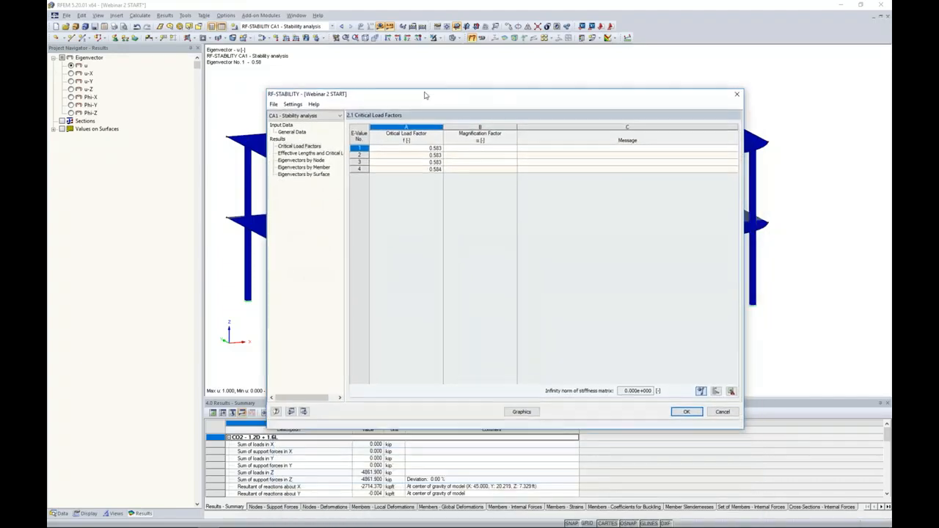
Review the effective lengths and critical loads of members 2 and 3 against the model, and return to the critical load factors
{"action": "left_click", "coordinate": [313, 148]}
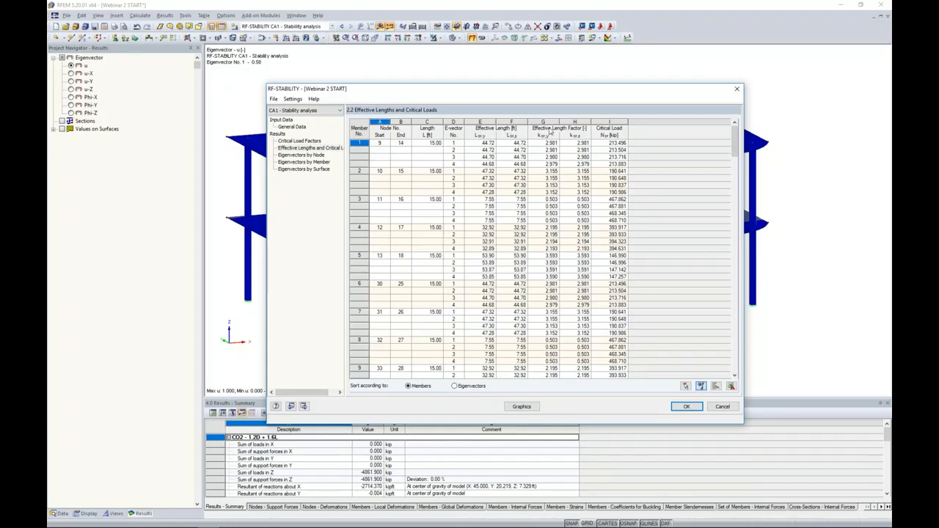
{"action": "left_click_drag", "start_coordinate": [512, 94], "coordinate": [465, 327]}
{"action": "left_click", "coordinate": [433, 399]}
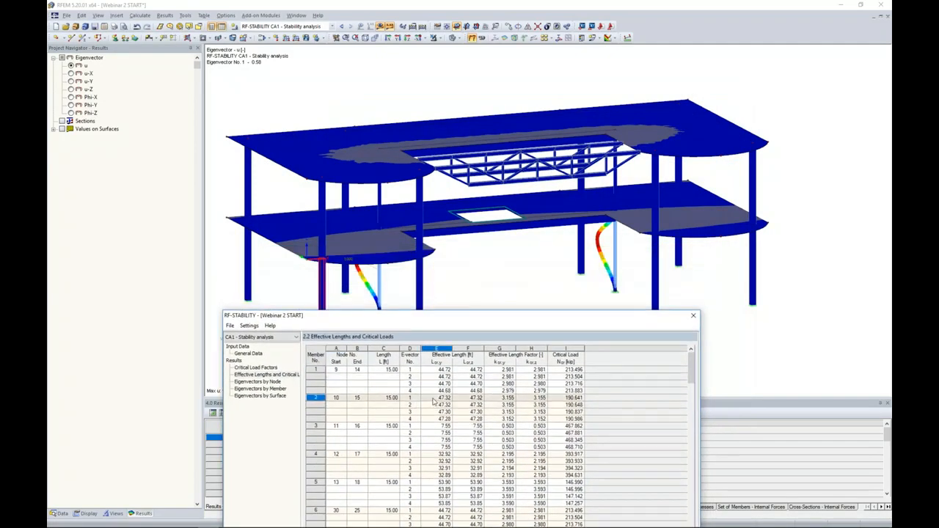
{"action": "left_click", "coordinate": [436, 433]}
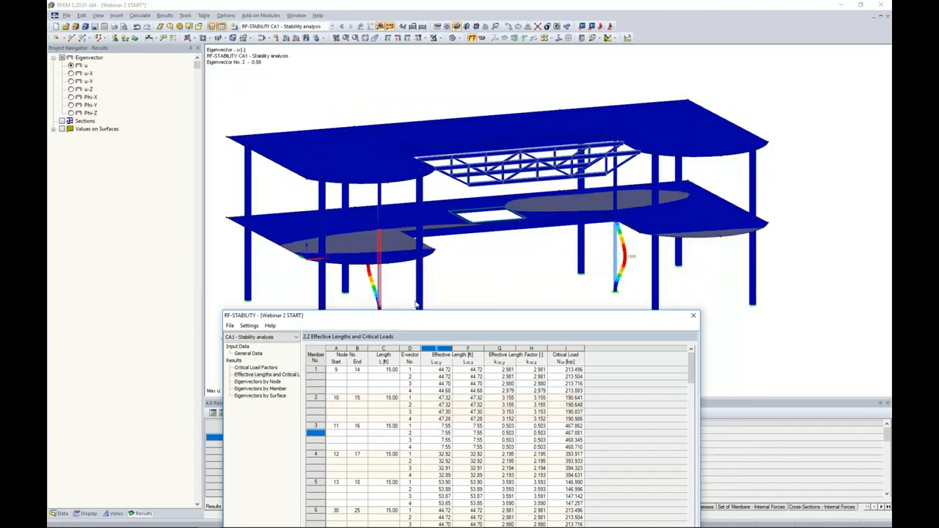
{"action": "left_click", "coordinate": [421, 399]}
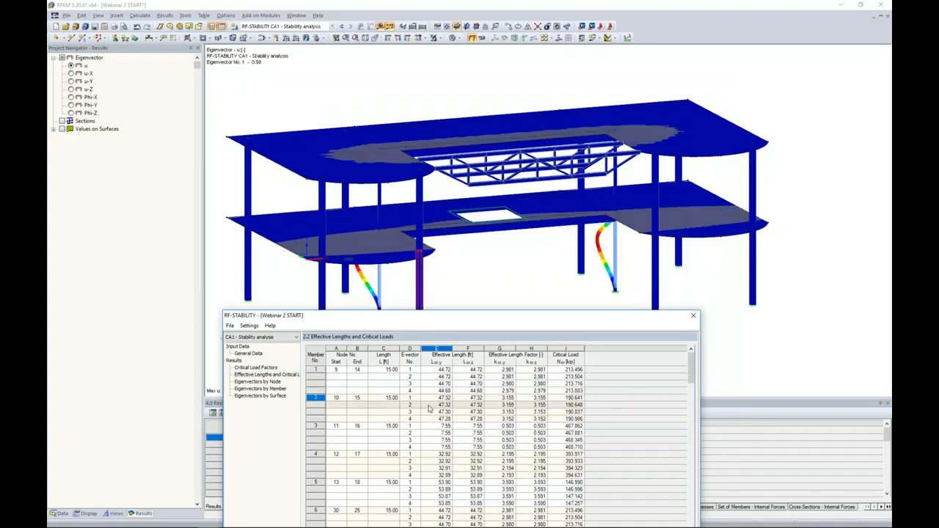
{"action": "left_click_drag", "start_coordinate": [457, 323], "coordinate": [471, 100]}
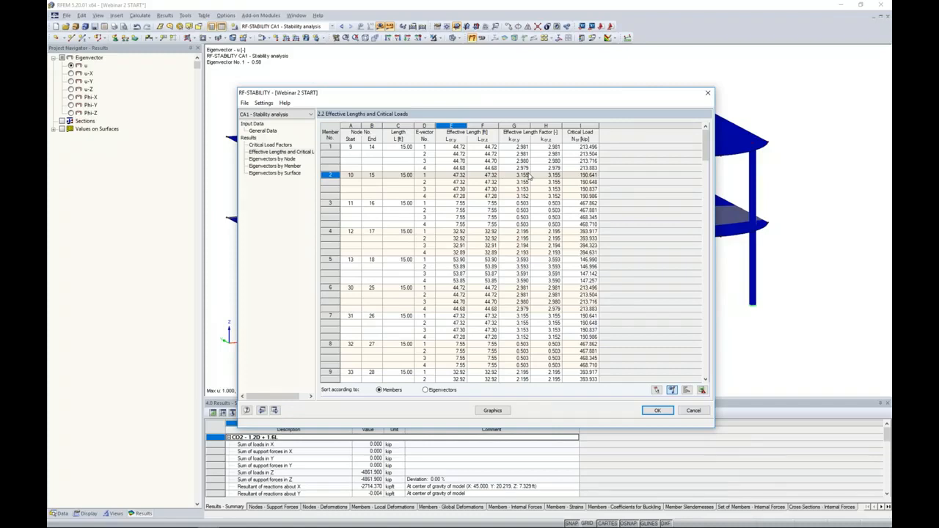
{"action": "left_click", "coordinate": [286, 146]}
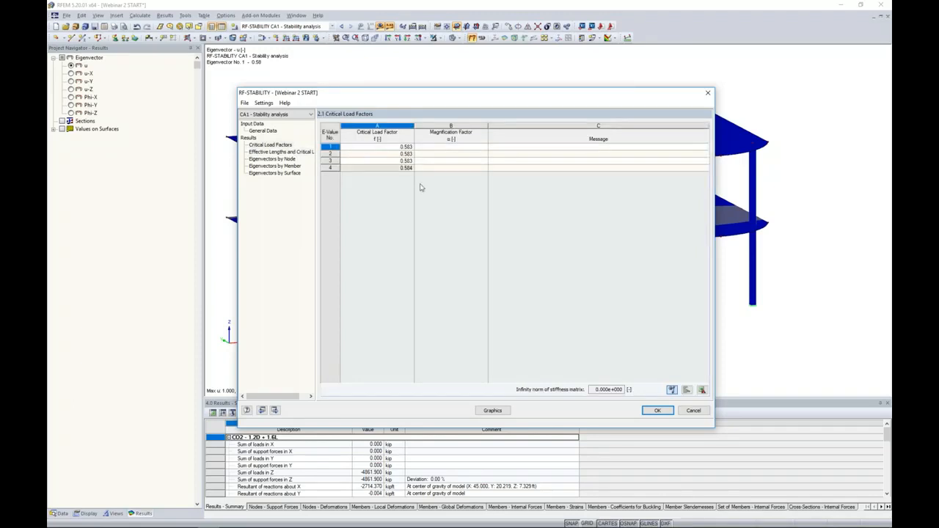
Close the stability module and examine the buckling shape of eigenvector 2 at the slender lower columns of the model
{"action": "left_click", "coordinate": [658, 410]}
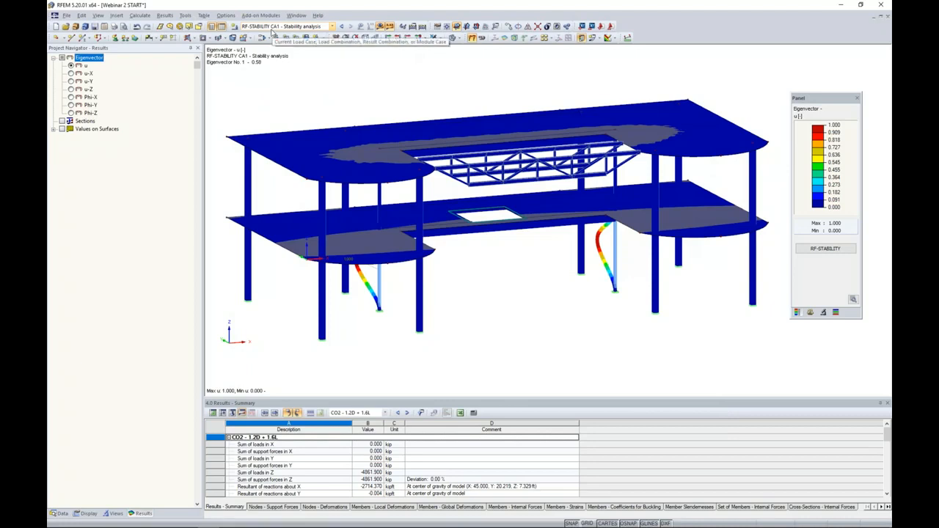
{"action": "left_click", "coordinate": [810, 311]}
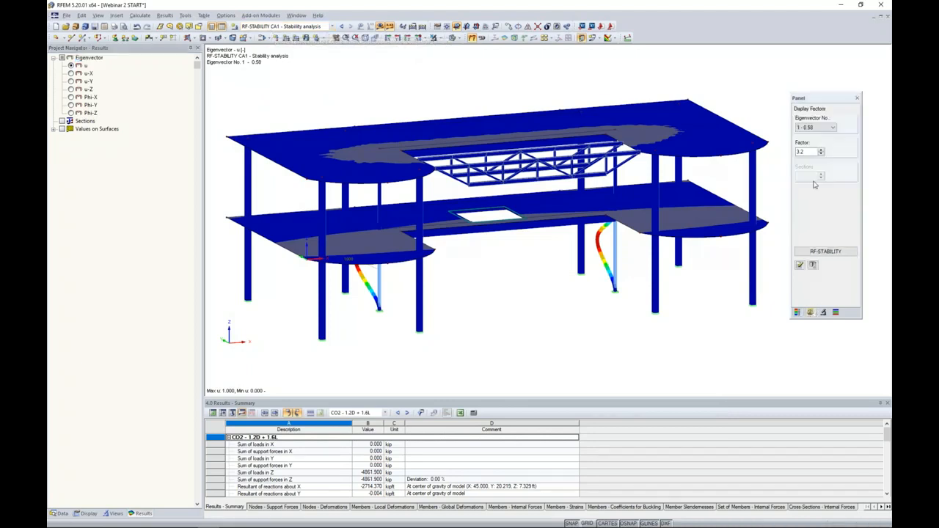
{"action": "left_click", "coordinate": [815, 129]}
{"action": "left_click", "coordinate": [810, 144]}
{"action": "middle_click_drag", "start_coordinate": [454, 333], "coordinate": [513, 309], "text": "ctrl"}
{"action": "scroll", "coordinate": [504, 314], "scroll_direction": "up", "scroll_amount": 5}
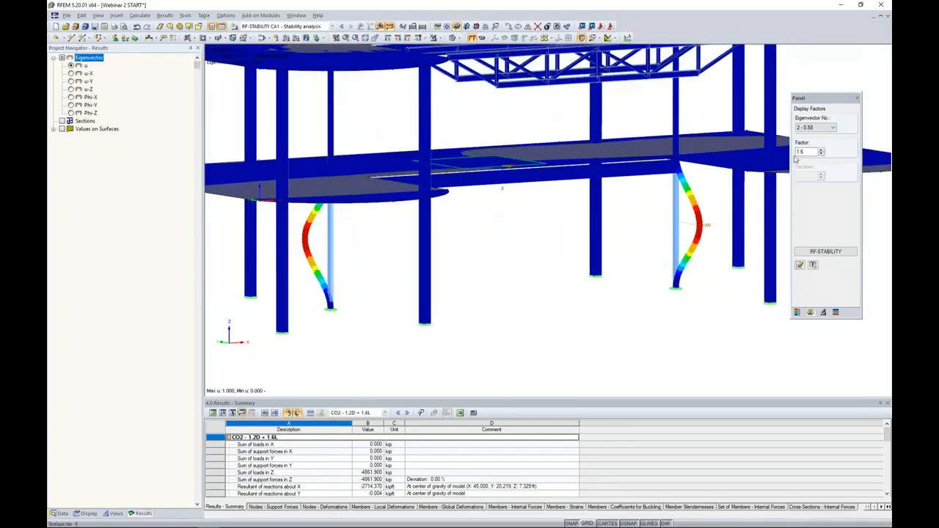
Examine the buckling shapes of eigenvectors 3 and 4 on the lower columns, ending with the fourth on the whole building
{"action": "left_click", "coordinate": [814, 129]}
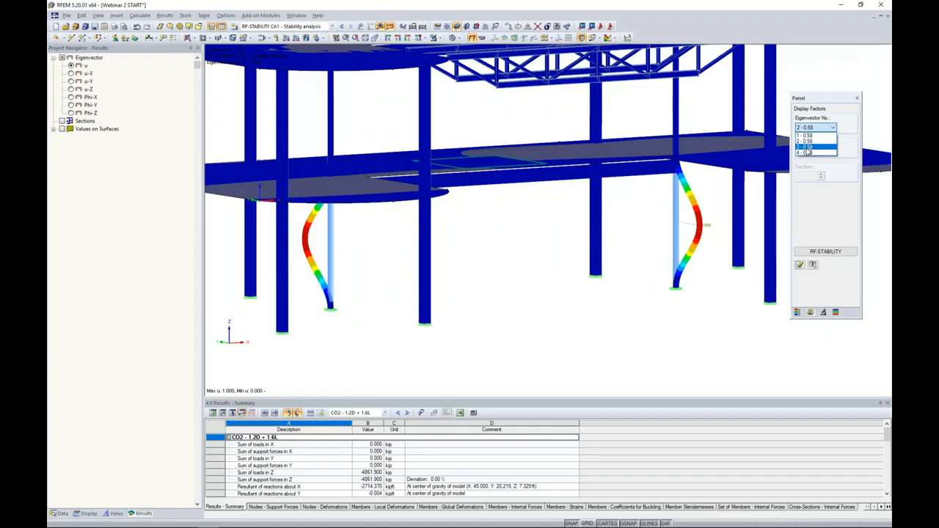
{"action": "left_click", "coordinate": [806, 147]}
{"action": "mouse_move", "coordinate": [577, 262]}
{"action": "middle_mouse_down", "text": "ctrl"}
{"action": "mouse_move", "coordinate": [513, 272]}
{"action": "mouse_move", "coordinate": [410, 262]}
{"action": "mouse_move", "coordinate": [559, 259]}
{"action": "middle_mouse_up", "text": "ctrl"}
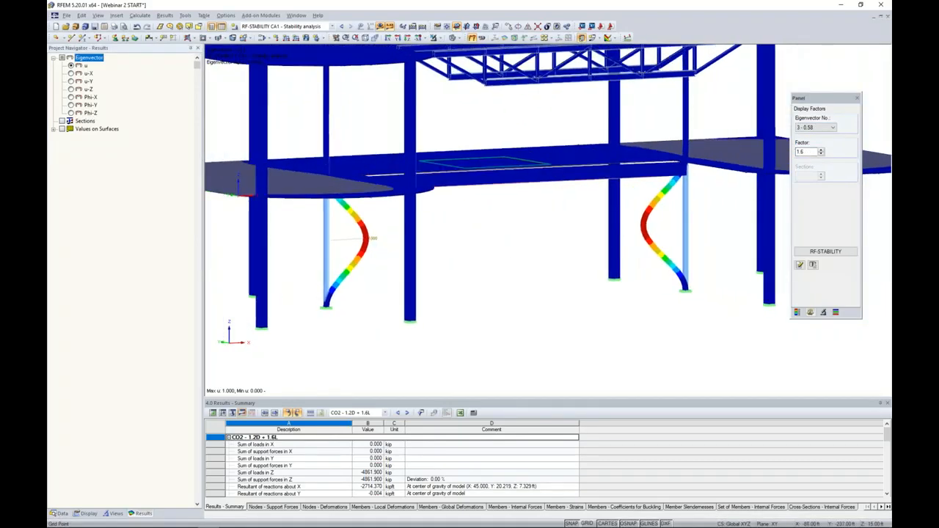
{"action": "left_click", "coordinate": [810, 129]}
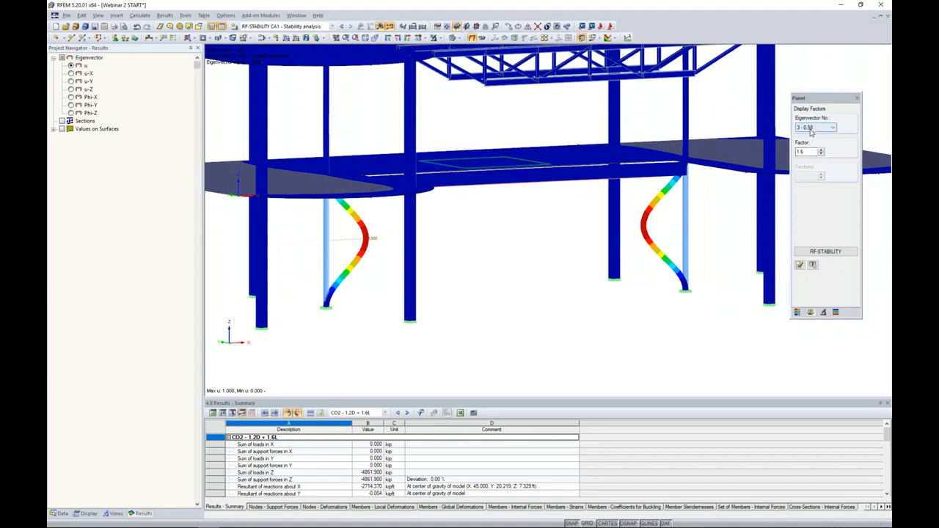
{"action": "left_click", "coordinate": [811, 128]}
{"action": "left_click", "coordinate": [810, 155]}
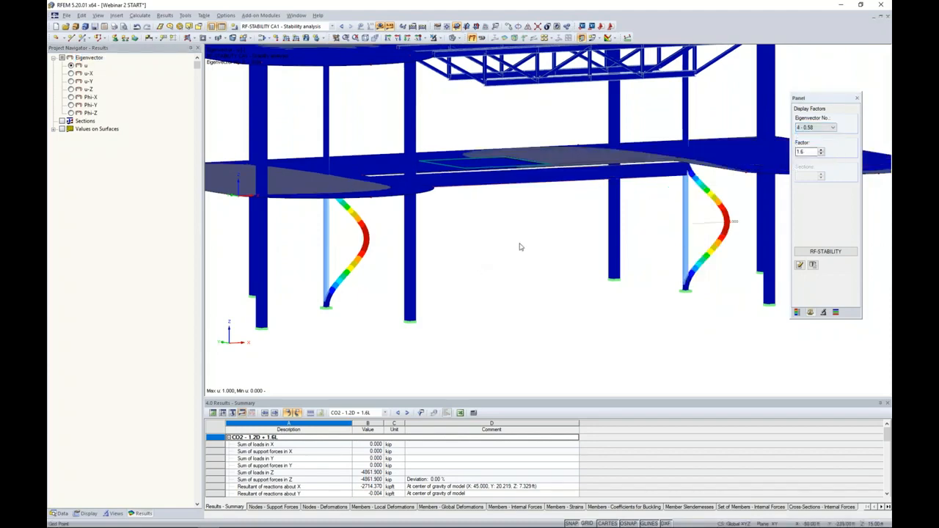
{"action": "scroll", "coordinate": [519, 247], "scroll_direction": "down", "scroll_amount": 5}
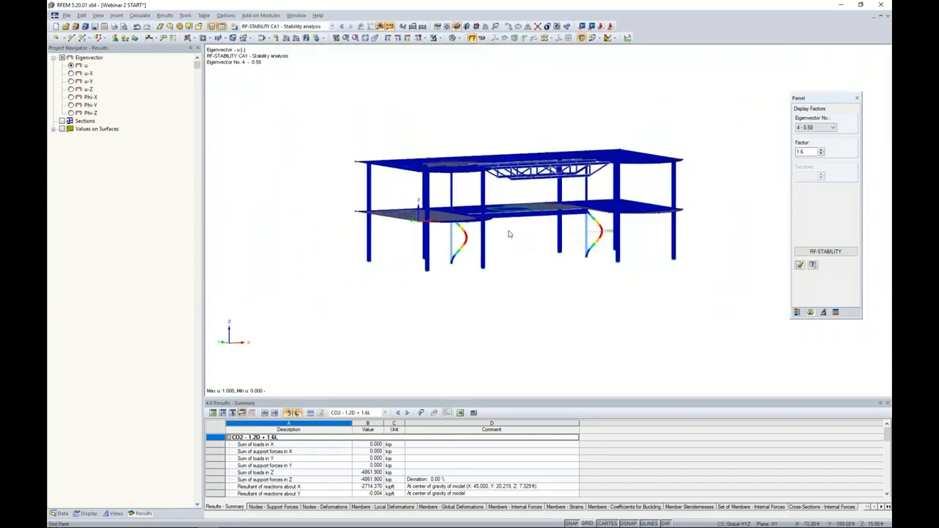
{"action": "scroll", "coordinate": [510, 234], "scroll_direction": "up", "scroll_amount": 5}
{"action": "middle_click_drag", "start_coordinate": [505, 236], "coordinate": [479, 262]}
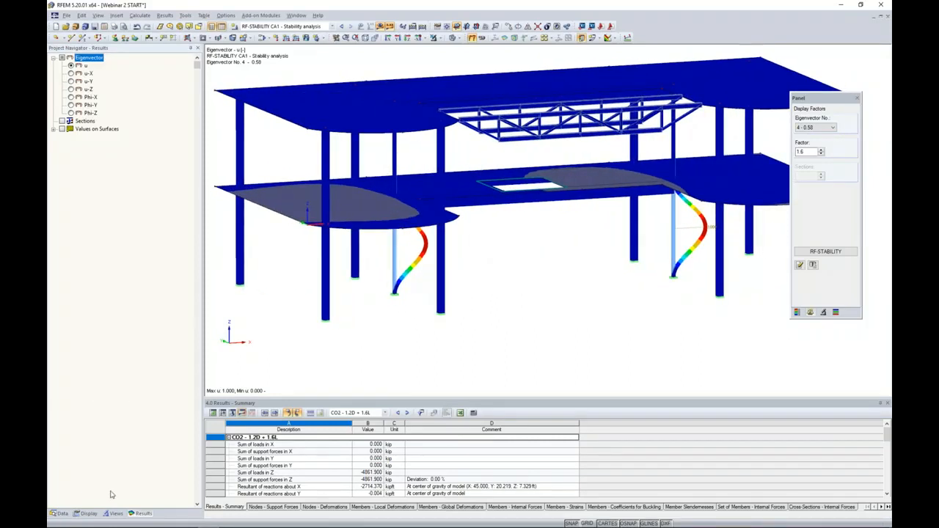
Hide the results and select all members that use cross-section 5, Rectangle 6/6 in Concrete f'c = 4000 psi
{"action": "left_click", "coordinate": [62, 513]}
{"action": "scroll", "coordinate": [138, 290], "scroll_direction": "up", "scroll_amount": 7}
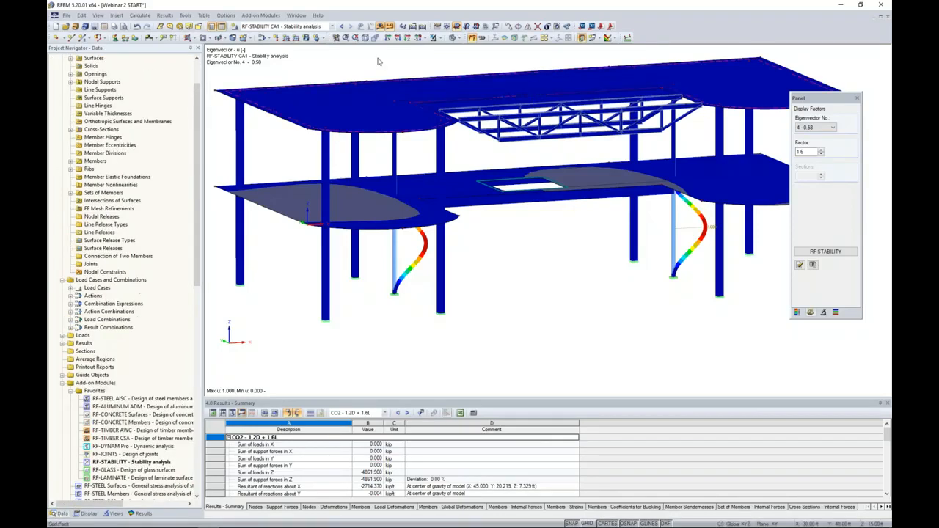
{"action": "left_click", "coordinate": [379, 26]}
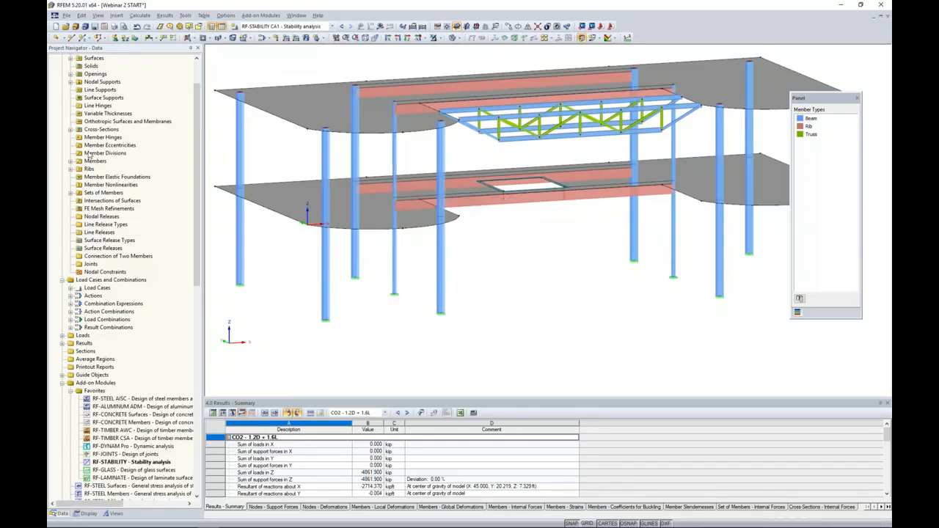
{"action": "left_click", "coordinate": [70, 129]}
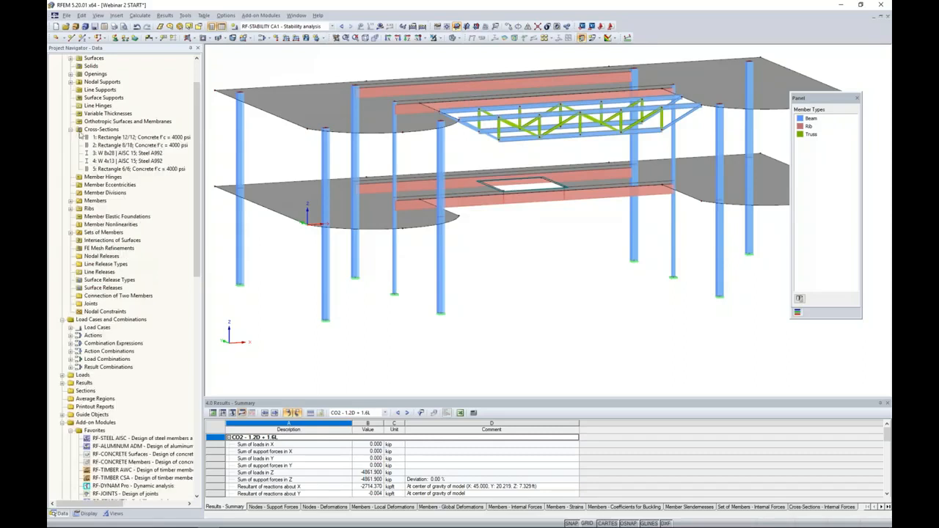
{"action": "left_click", "coordinate": [122, 169]}
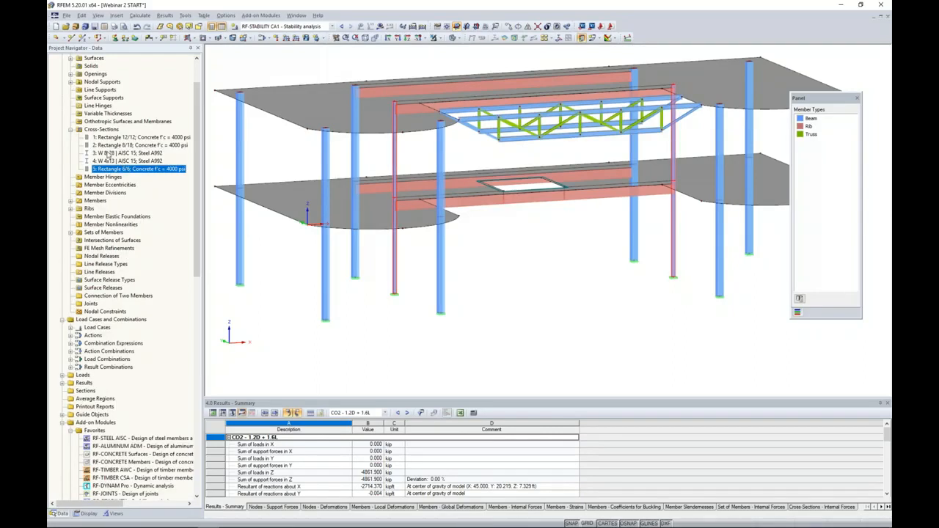
Change the cross-section of the selected slender columns to Rectangle 12/12 in Concrete f'c = 4000 psi
{"action": "double_click", "coordinate": [395, 275]}
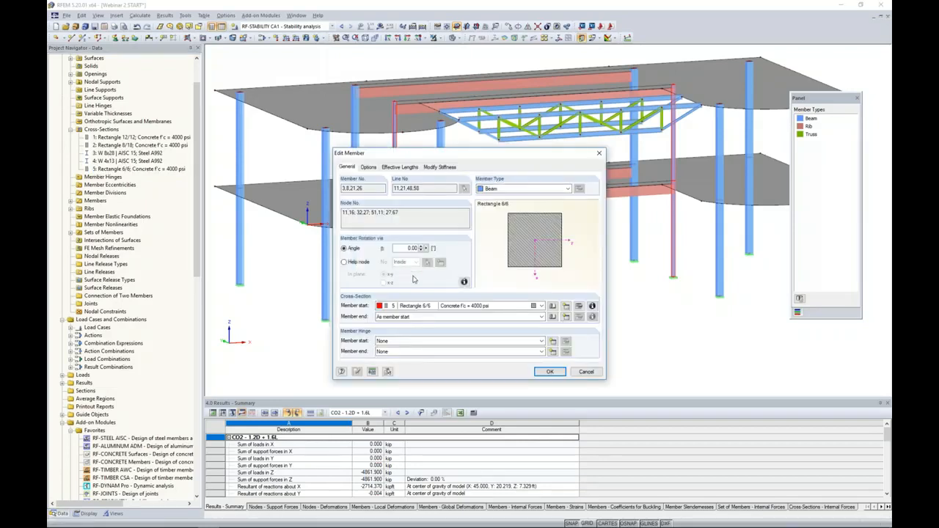
{"action": "left_click", "coordinate": [447, 306]}
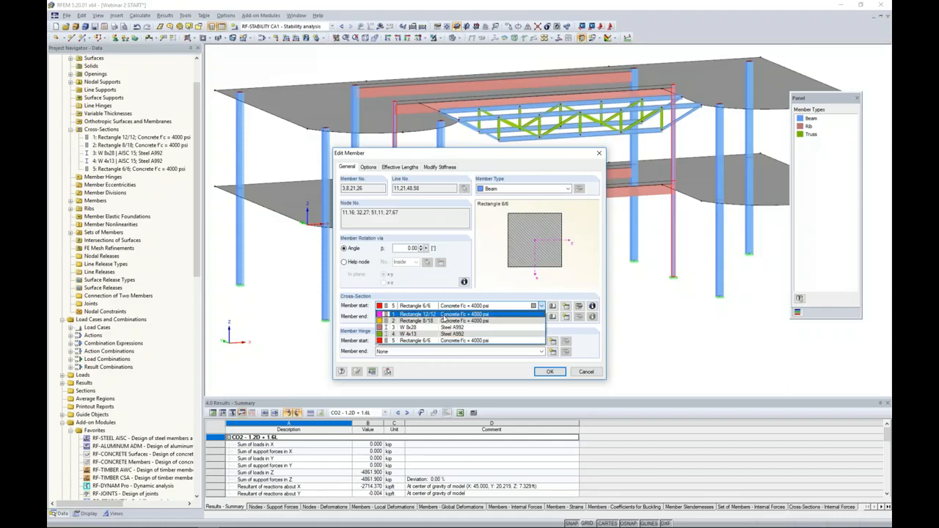
{"action": "left_click", "coordinate": [443, 315]}
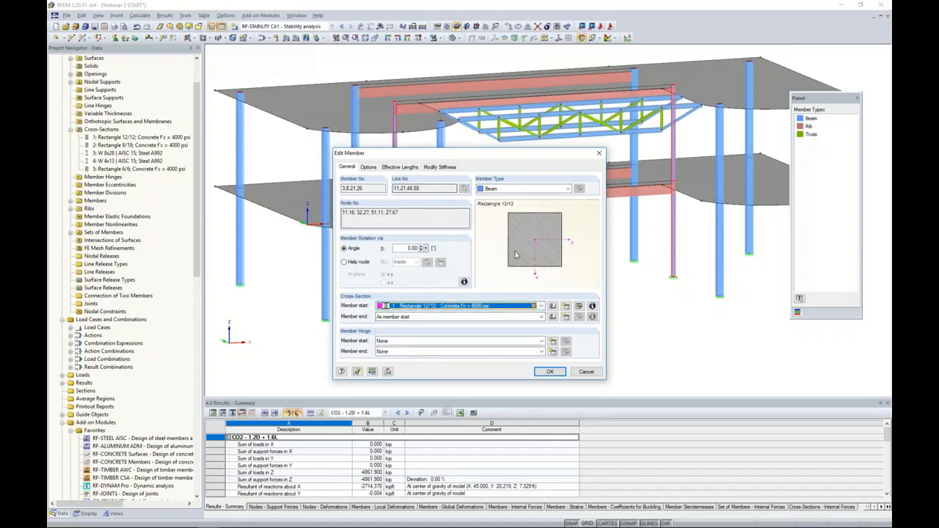
{"action": "left_click", "coordinate": [552, 372]}
{"action": "left_click", "coordinate": [453, 284]}
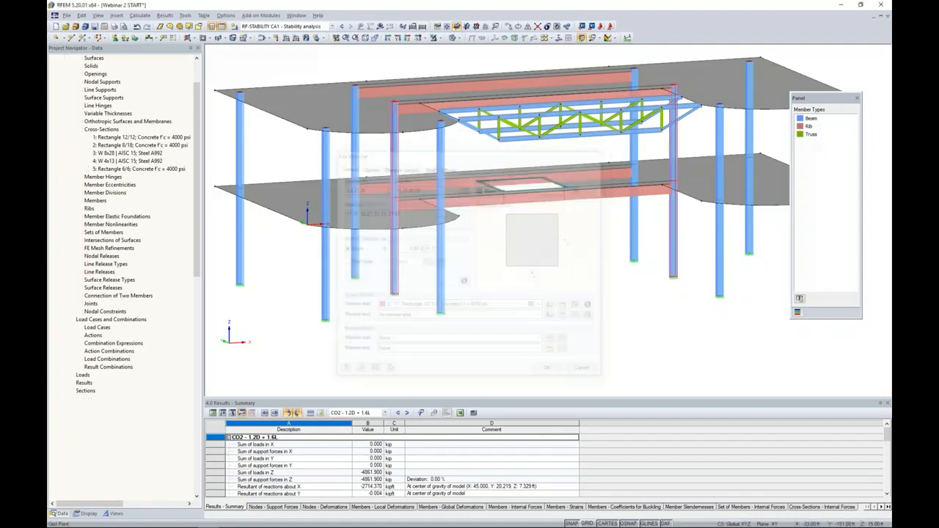
Set the method of analysis of load combination CO2 - 1.2D + 1.6L to second-order analysis (P-Delta / P-delta)
{"action": "middle_click_drag", "start_coordinate": [497, 272], "coordinate": [522, 283], "text": "ctrl"}
{"action": "scroll", "coordinate": [521, 284], "scroll_direction": "down", "scroll_amount": 2}
{"action": "middle_click_drag", "start_coordinate": [543, 291], "coordinate": [502, 289], "text": "ctrl"}
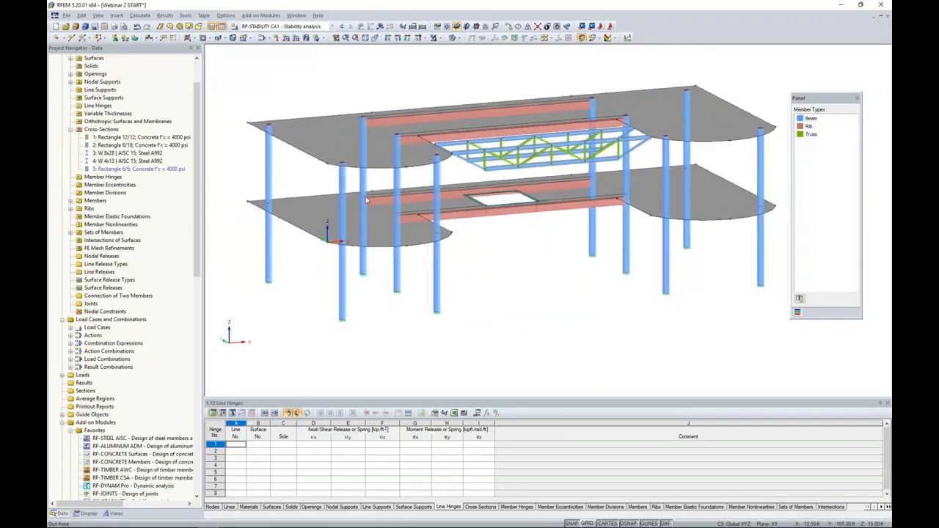
{"action": "left_click", "coordinate": [263, 38]}
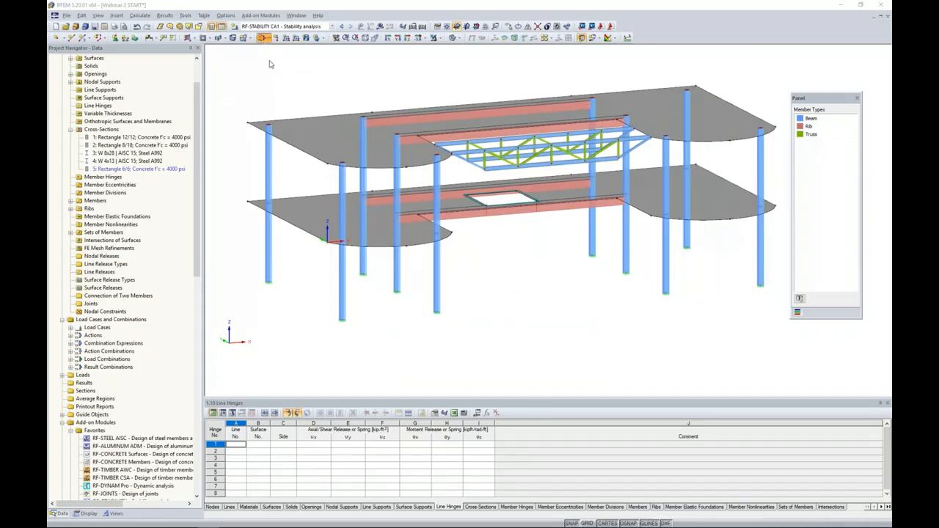
{"action": "left_click", "coordinate": [448, 130]}
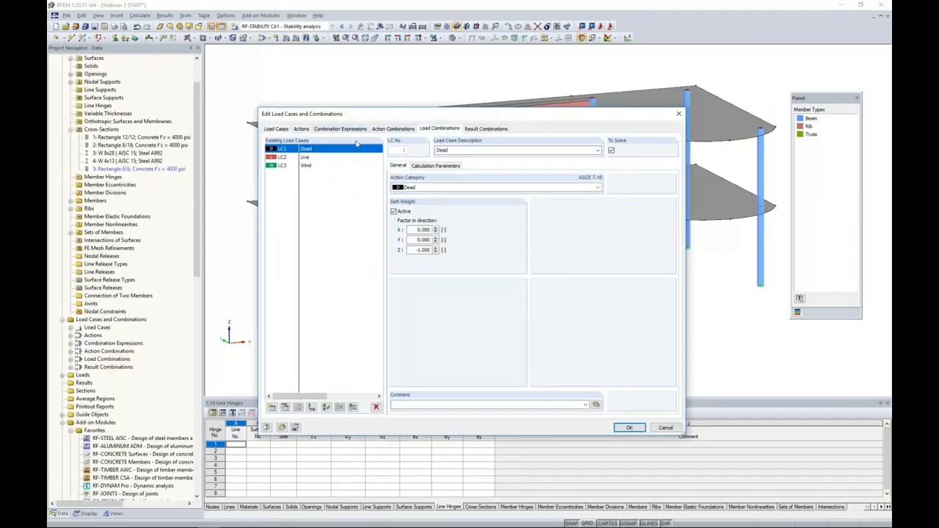
{"action": "left_click", "coordinate": [314, 157]}
{"action": "left_click", "coordinate": [432, 165]}
{"action": "left_click", "coordinate": [394, 197]}
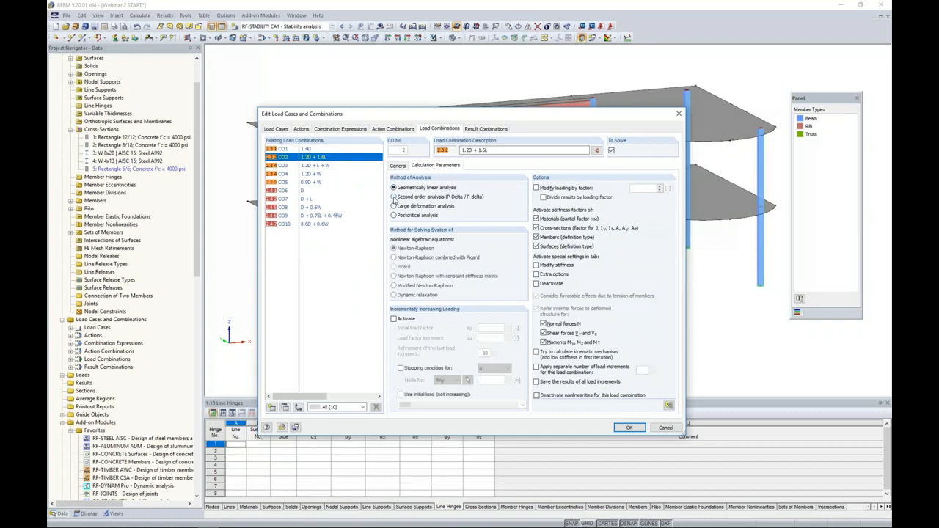
{"action": "left_click", "coordinate": [620, 427]}
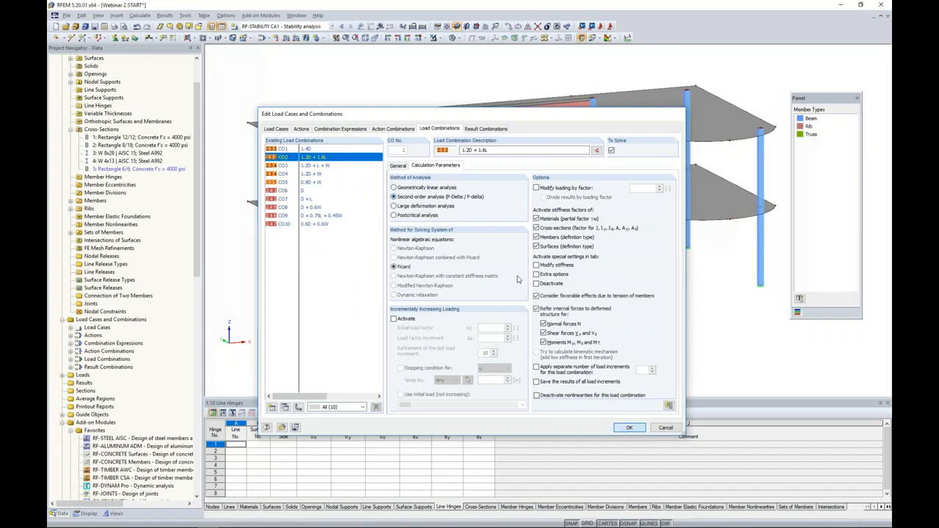
Calculate CO2, show its global deformations with a deformation factor of 24, and inspect the deformed building from the opposite side
{"action": "left_click", "coordinate": [379, 27]}
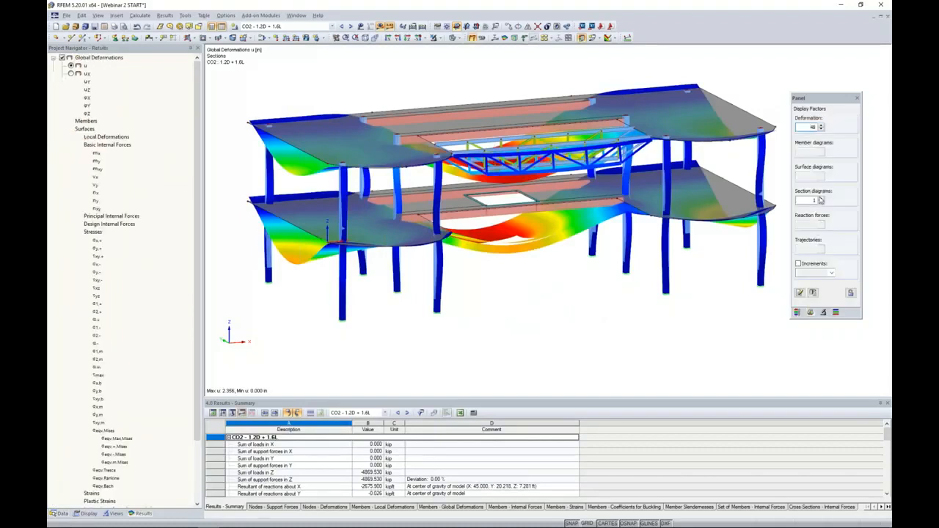
{"action": "left_click", "coordinate": [821, 129]}
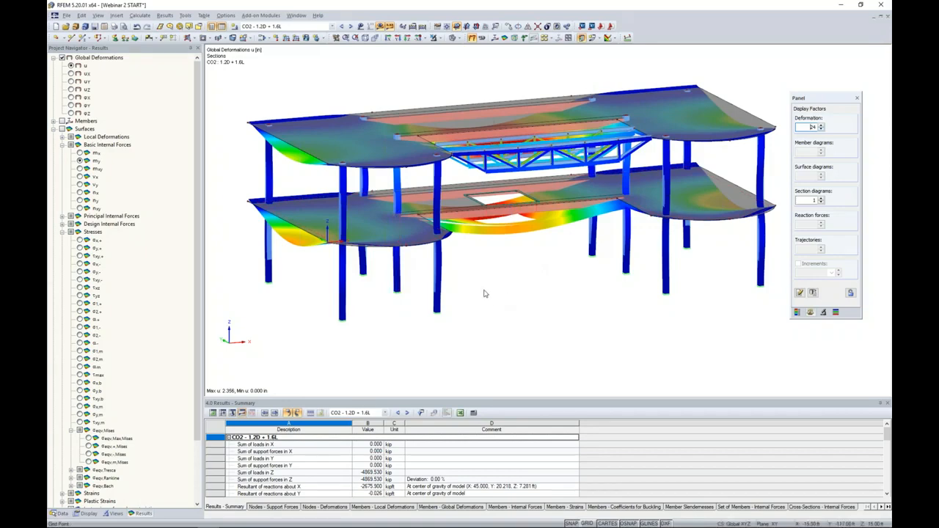
{"action": "scroll", "coordinate": [387, 292], "scroll_direction": "down", "scroll_amount": 1}
{"action": "right_click_drag", "start_coordinate": [387, 292], "coordinate": [802, 314]}
{"action": "left_click", "coordinate": [341, 338]}
{"action": "right_click_drag", "start_coordinate": [346, 306], "coordinate": [611, 309]}
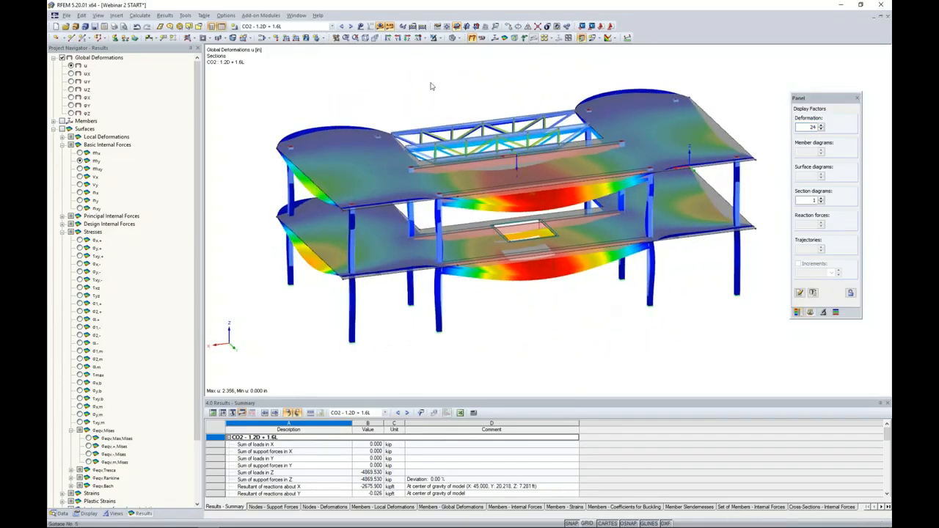
Hide the results, open the front rib under the lower slab for editing, and look through the member types, keeping Rib
{"action": "left_click", "coordinate": [389, 27]}
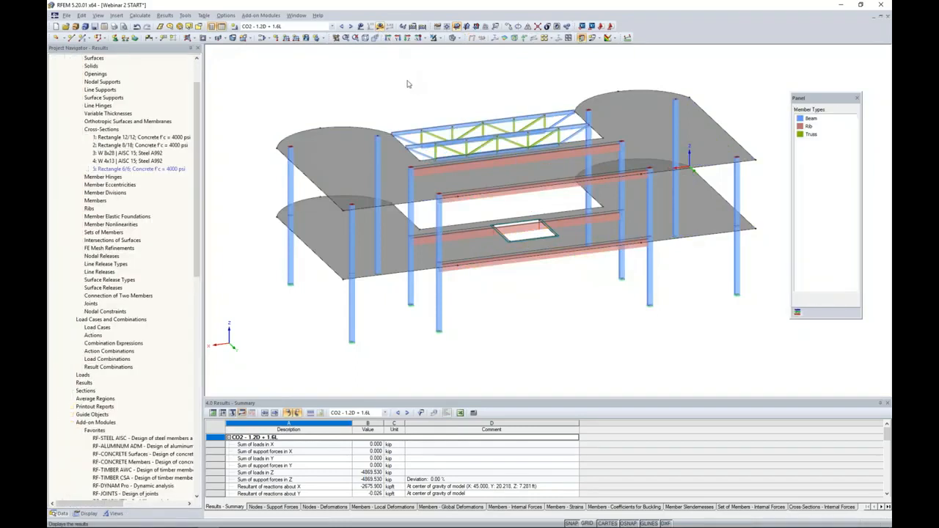
{"action": "left_click_drag", "start_coordinate": [203, 176], "coordinate": [178, 176]}
{"action": "middle_click_drag", "start_coordinate": [498, 302], "coordinate": [496, 281]}
{"action": "scroll", "coordinate": [386, 258], "scroll_direction": "up", "scroll_amount": 4}
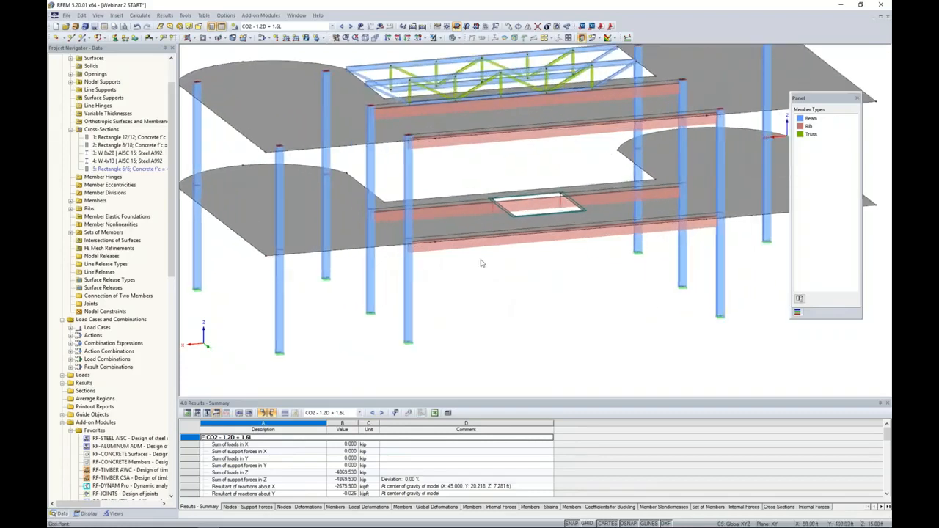
{"action": "mouse_move", "coordinate": [477, 250]}
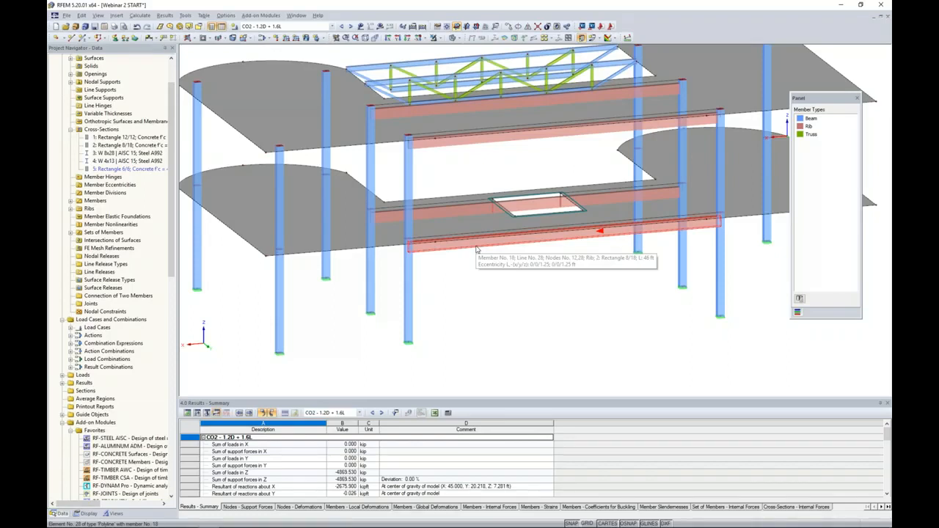
{"action": "double_click", "coordinate": [477, 251]}
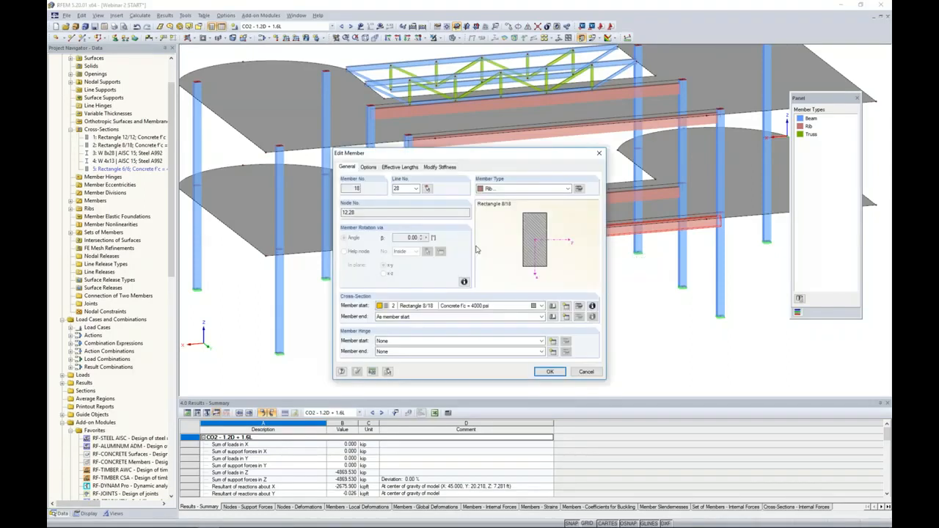
{"action": "left_click", "coordinate": [508, 190]}
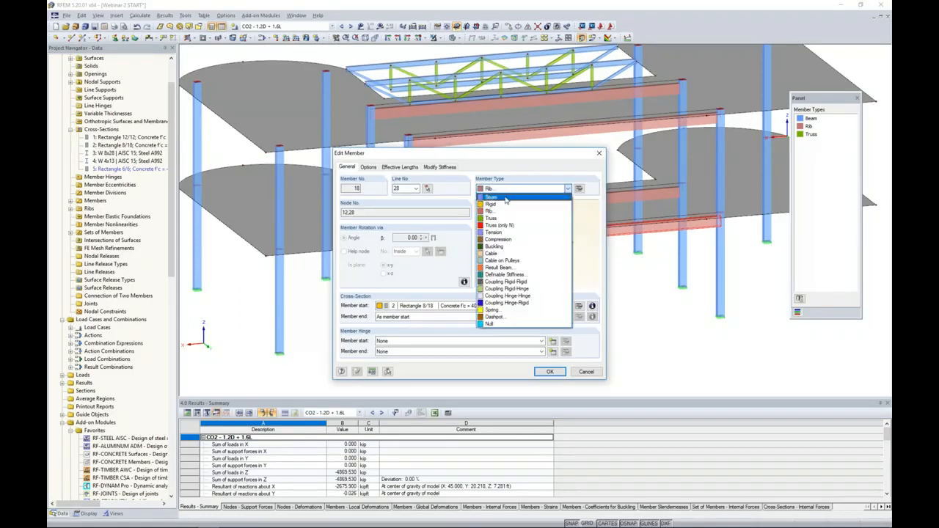
{"action": "left_click", "coordinate": [502, 212]}
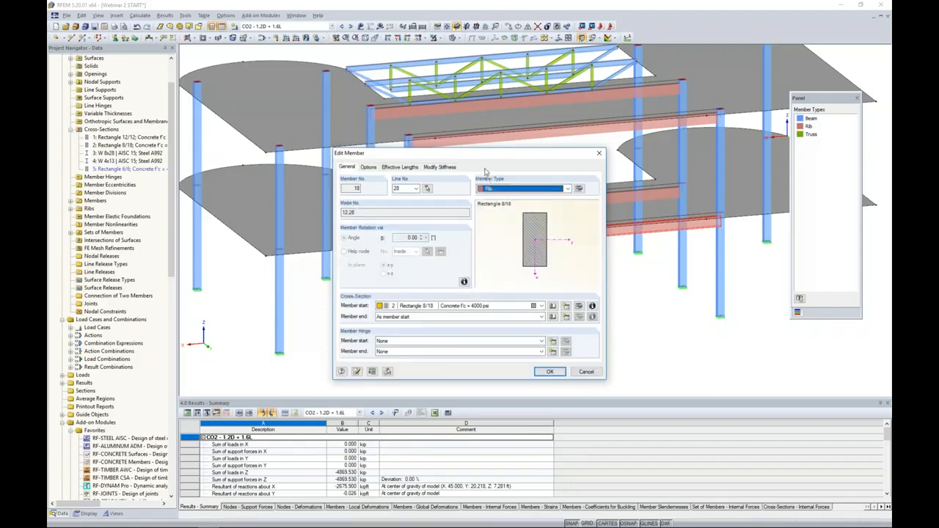
Review the rib's alignment and integration width settings beside the model, and leave the member without changes
{"action": "left_click_drag", "start_coordinate": [489, 149], "coordinate": [477, 258]}
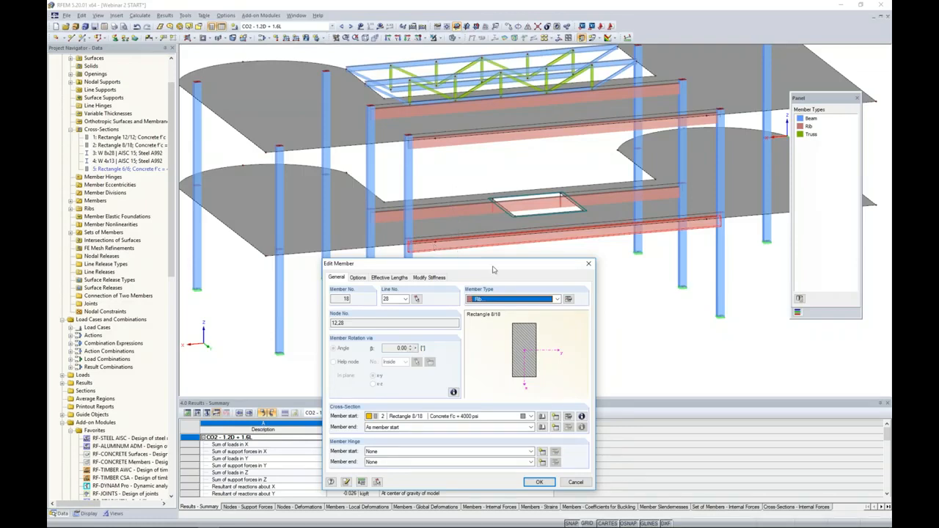
{"action": "left_click", "coordinate": [567, 298]}
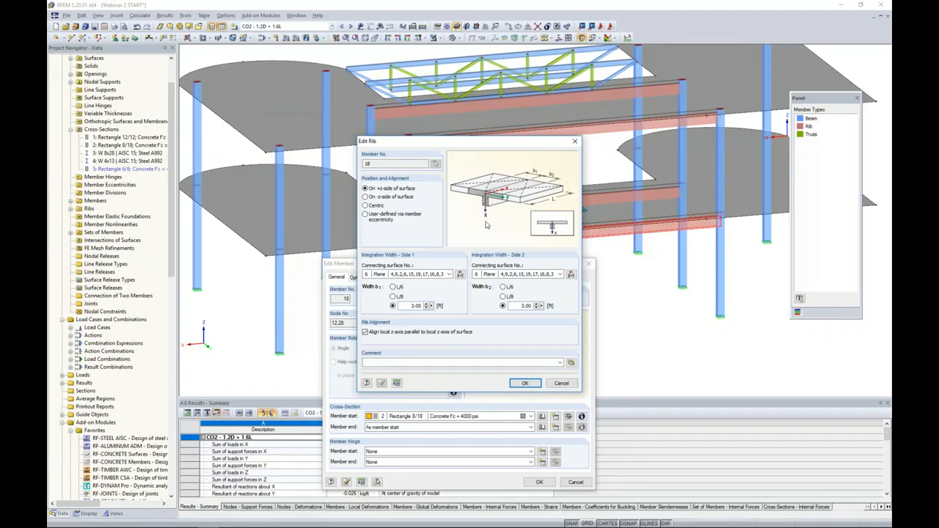
{"action": "left_click", "coordinate": [555, 386]}
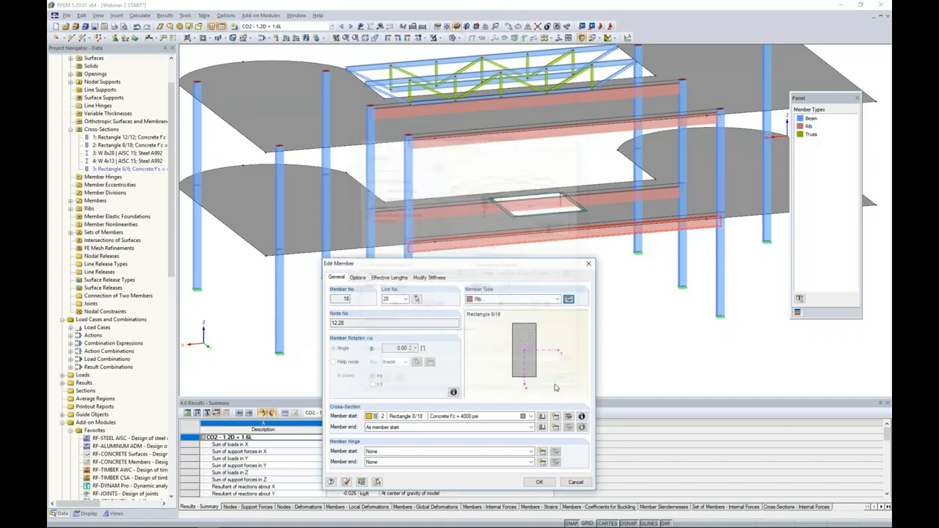
{"action": "left_click", "coordinate": [575, 483]}
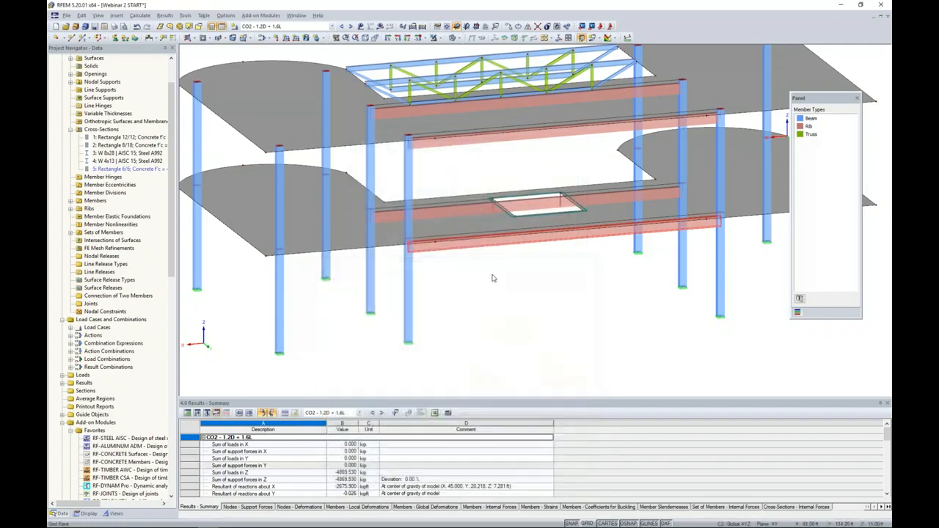
Isolate the rib members in the model by limiting the visibility by member type to Rib
{"action": "mouse_move", "coordinate": [454, 248]}
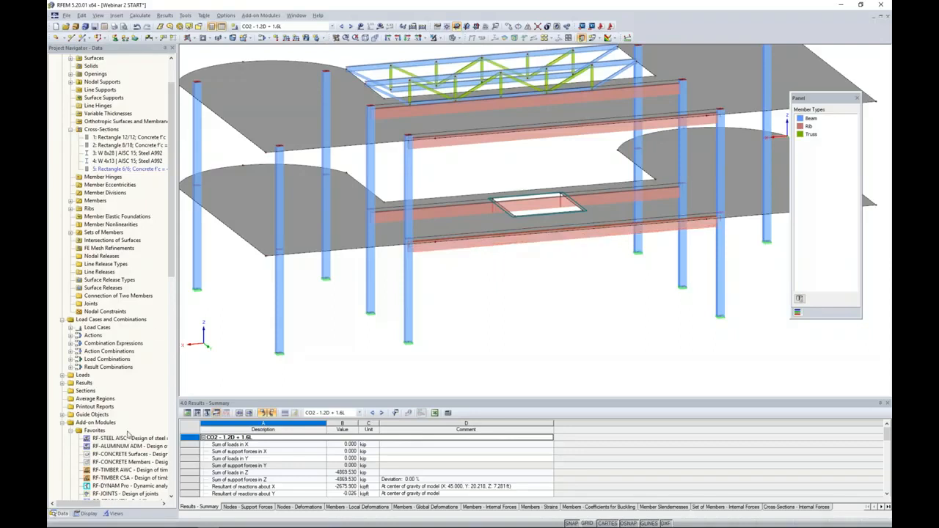
{"action": "left_click", "coordinate": [115, 514]}
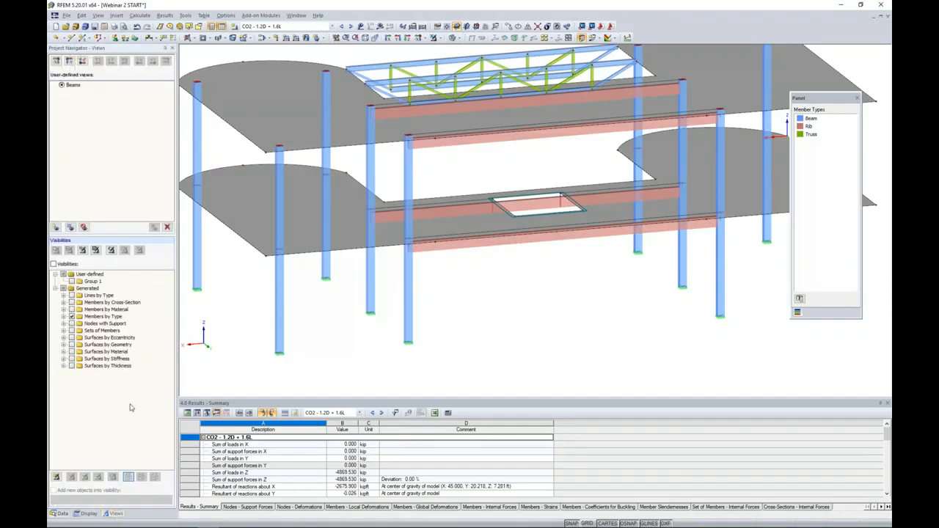
{"action": "left_click", "coordinate": [63, 316]}
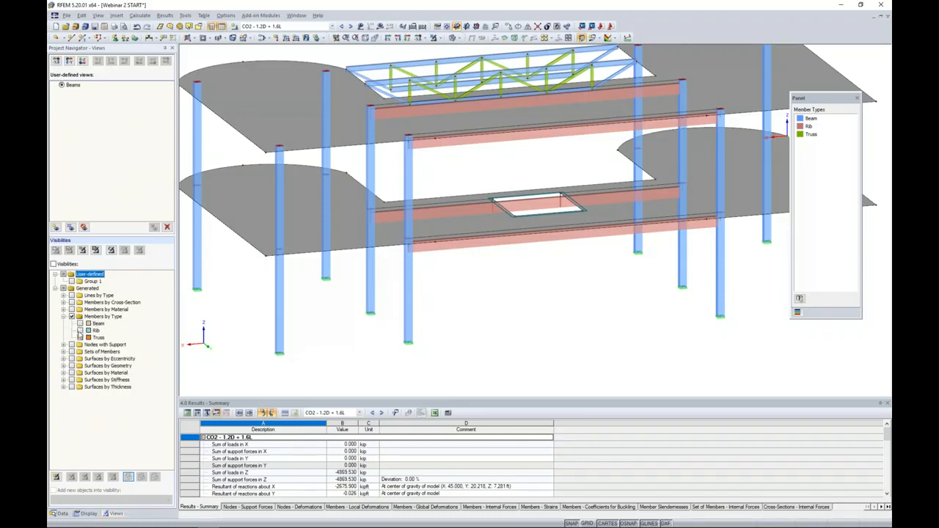
{"action": "left_click", "coordinate": [80, 330]}
{"action": "middle_click_drag", "start_coordinate": [482, 221], "coordinate": [433, 235], "text": "ctrl"}
Change the member type of all isolated ribs to Beam, accepting the deletion of the existing results
{"action": "left_click_drag", "start_coordinate": [695, 297], "coordinate": [315, 80]}
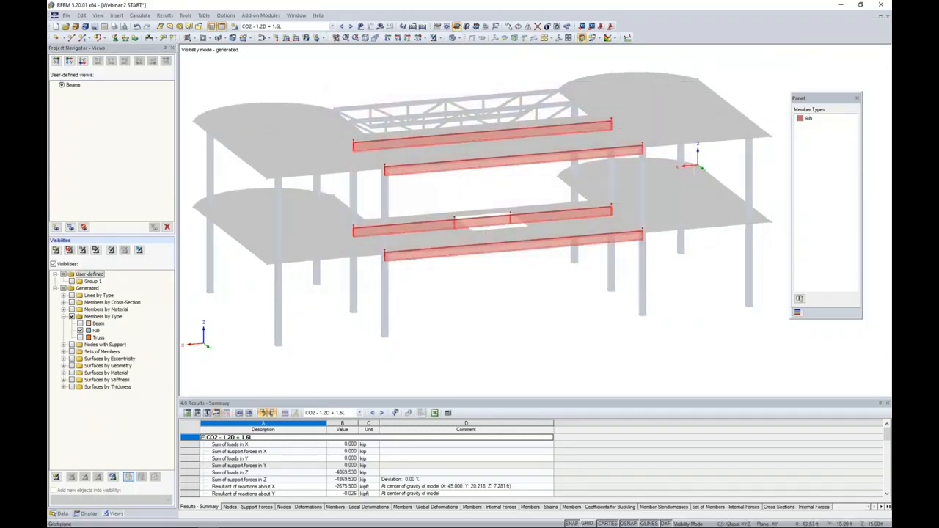
{"action": "double_click", "coordinate": [425, 144]}
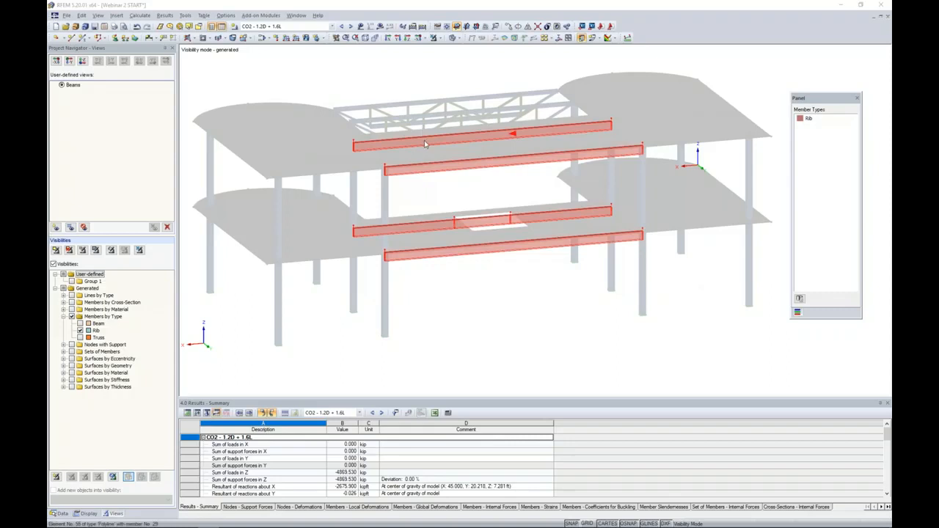
{"action": "left_click", "coordinate": [535, 188]}
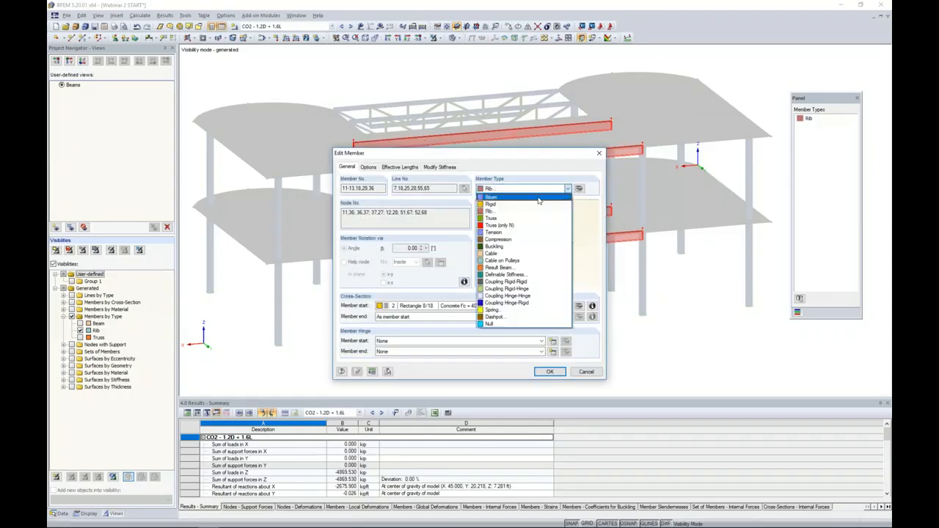
{"action": "left_click", "coordinate": [491, 197]}
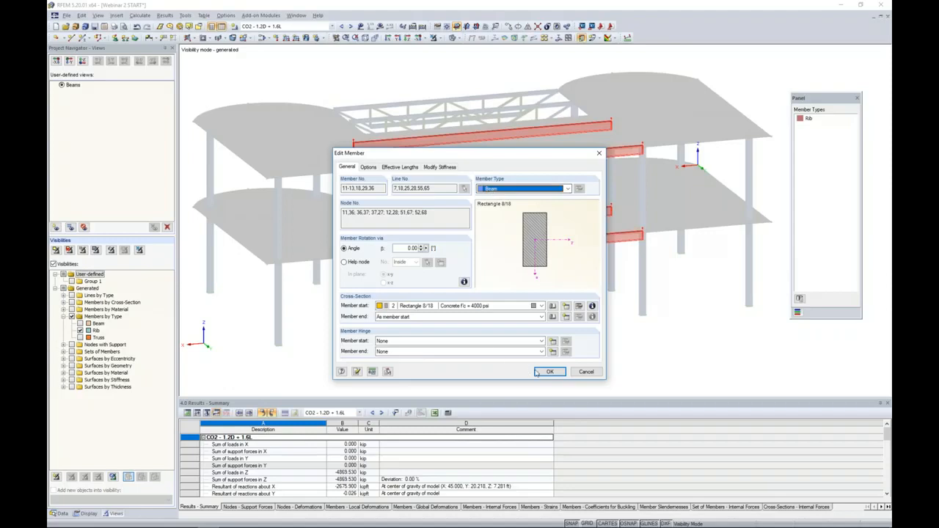
{"action": "left_click", "coordinate": [400, 168]}
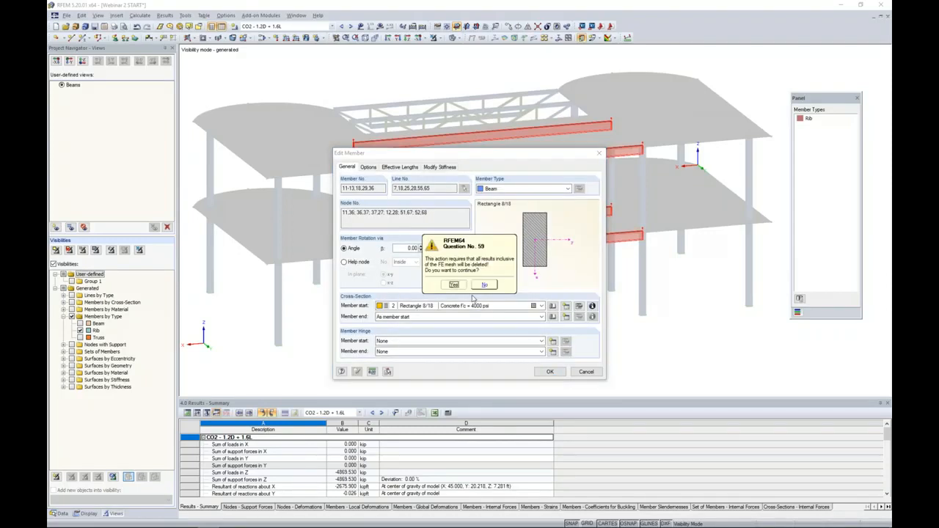
{"action": "left_click", "coordinate": [454, 285]}
{"action": "left_click", "coordinate": [456, 278]}
Select all the converted beams and create a new member eccentricity for them, keeping the model visible beside the settings
{"action": "middle_click_drag", "start_coordinate": [448, 274], "coordinate": [429, 281], "text": "ctrl"}
{"action": "scroll", "coordinate": [418, 246], "scroll_direction": "up", "scroll_amount": 4}
{"action": "scroll", "coordinate": [444, 293], "scroll_direction": "down", "scroll_amount": 2}
{"action": "scroll", "coordinate": [445, 295], "scroll_direction": "down", "scroll_amount": 4}
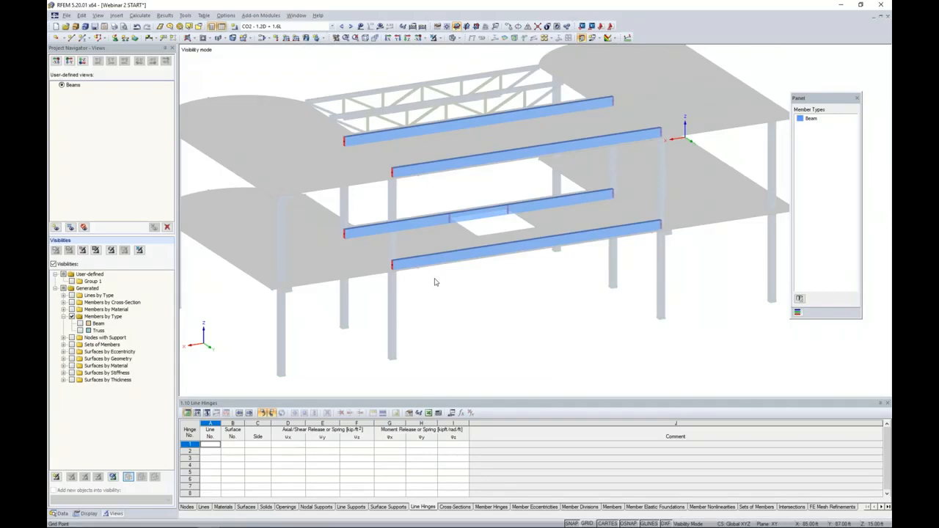
{"action": "left_click_drag", "start_coordinate": [707, 292], "coordinate": [293, 87]}
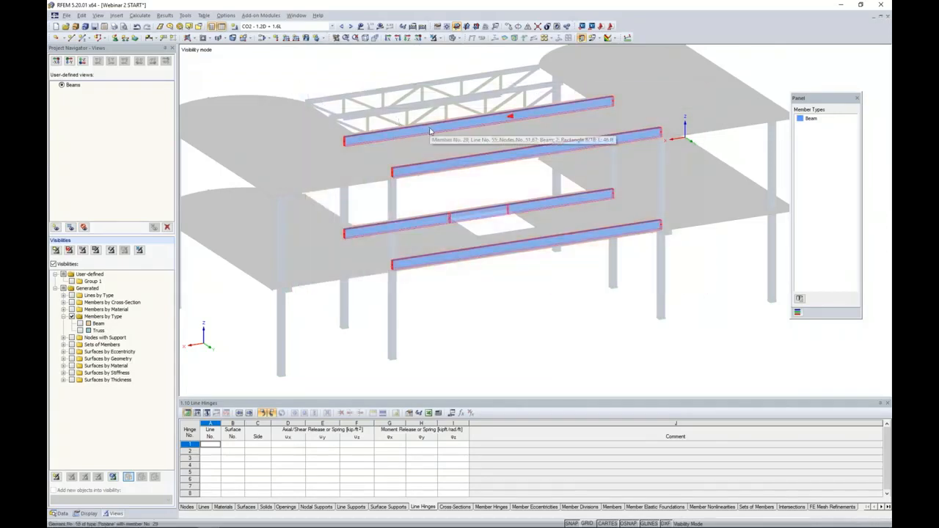
{"action": "double_click", "coordinate": [431, 131]}
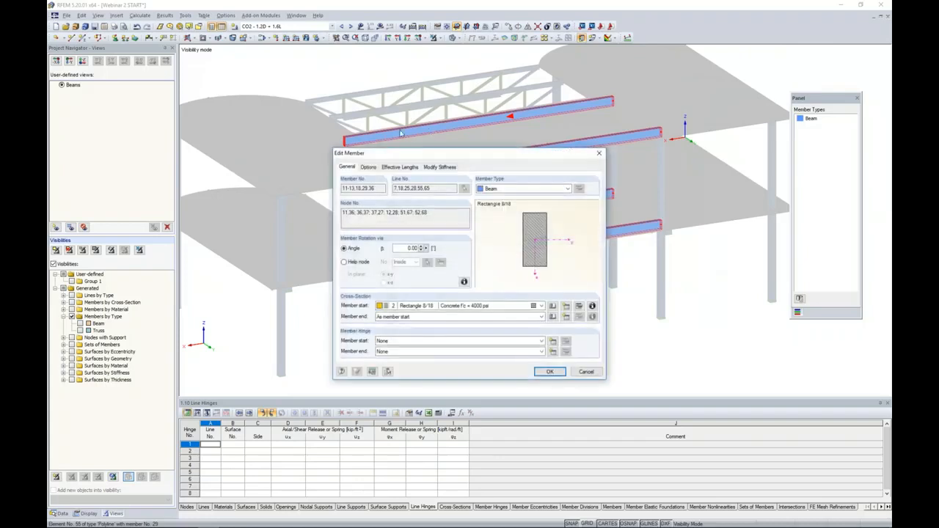
{"action": "left_click", "coordinate": [369, 167]}
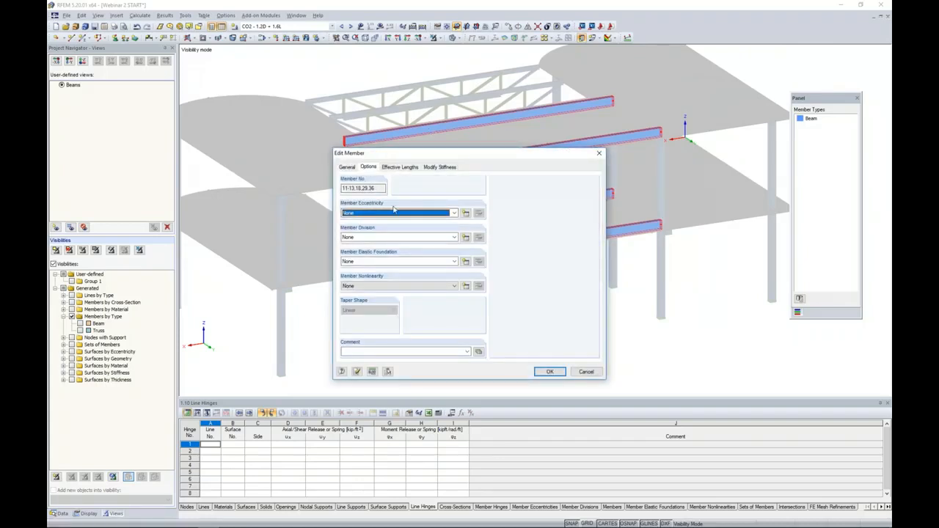
{"action": "left_click", "coordinate": [466, 213]}
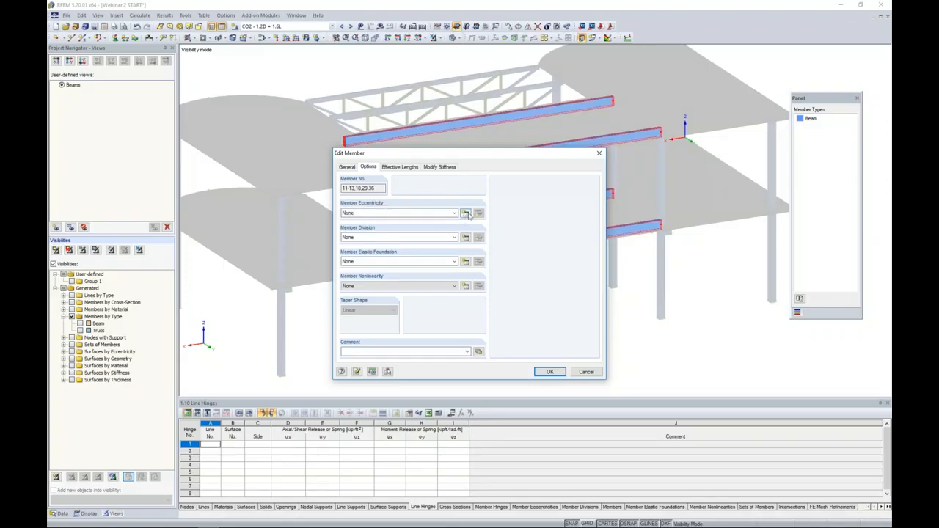
{"action": "left_click_drag", "start_coordinate": [465, 151], "coordinate": [549, 139]}
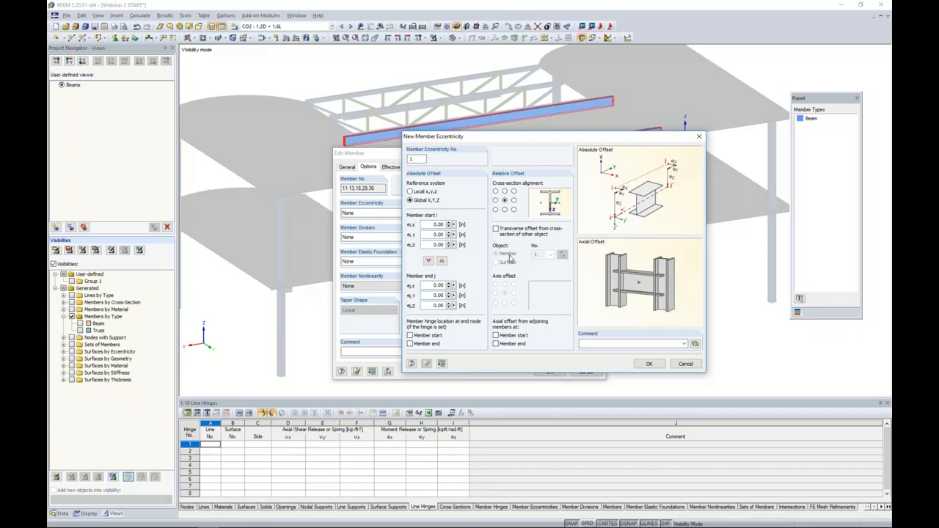
Align the cross-section at its top centre and reference the transverse offset to the upper slab, surface 5
{"action": "left_click", "coordinate": [505, 192]}
{"action": "left_click", "coordinate": [496, 229]}
{"action": "left_click", "coordinate": [495, 262]}
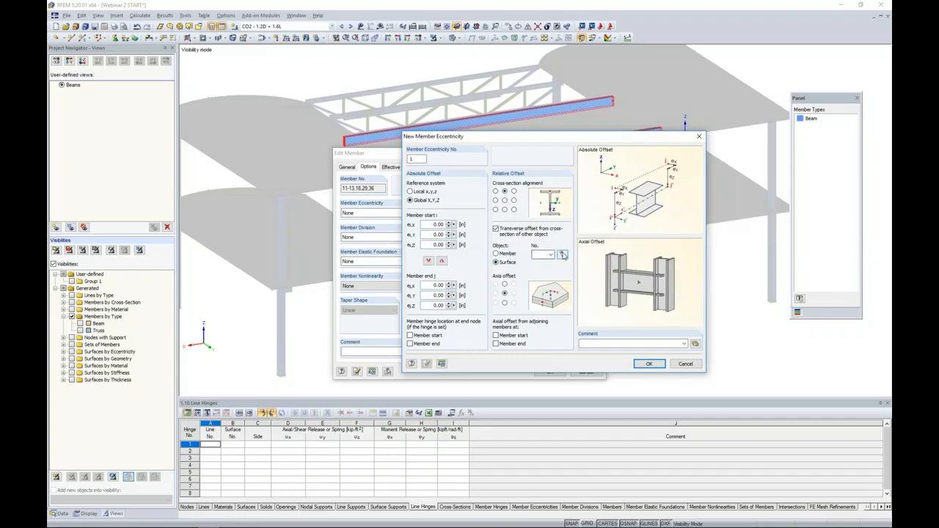
{"action": "left_click", "coordinate": [562, 255]}
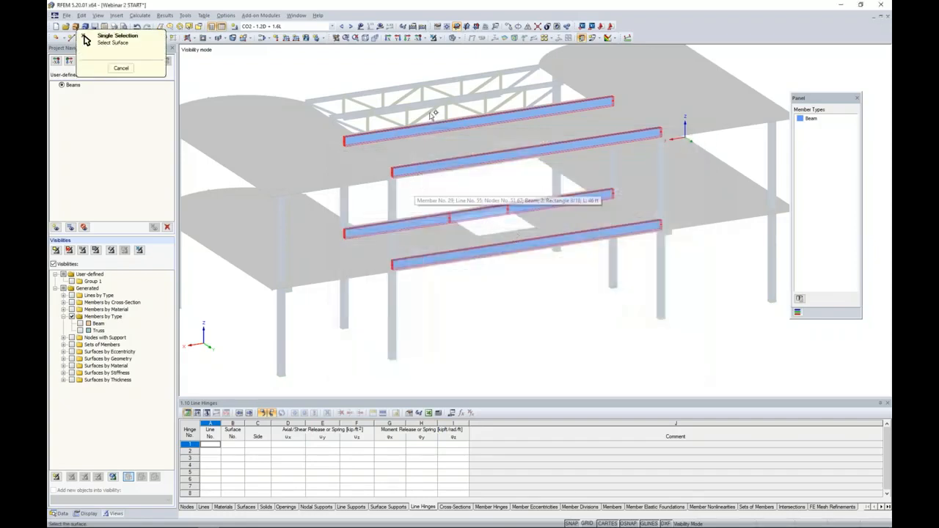
{"action": "left_click", "coordinate": [433, 39]}
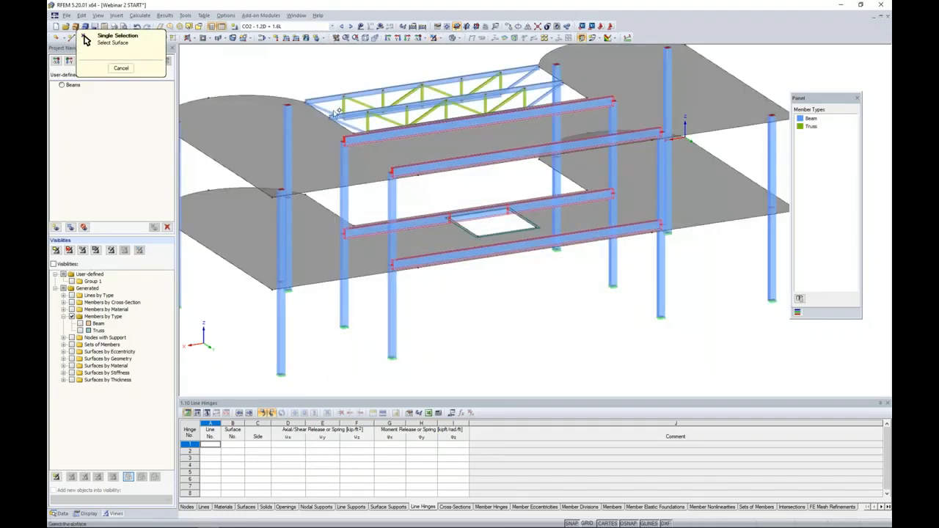
{"action": "left_click", "coordinate": [470, 126]}
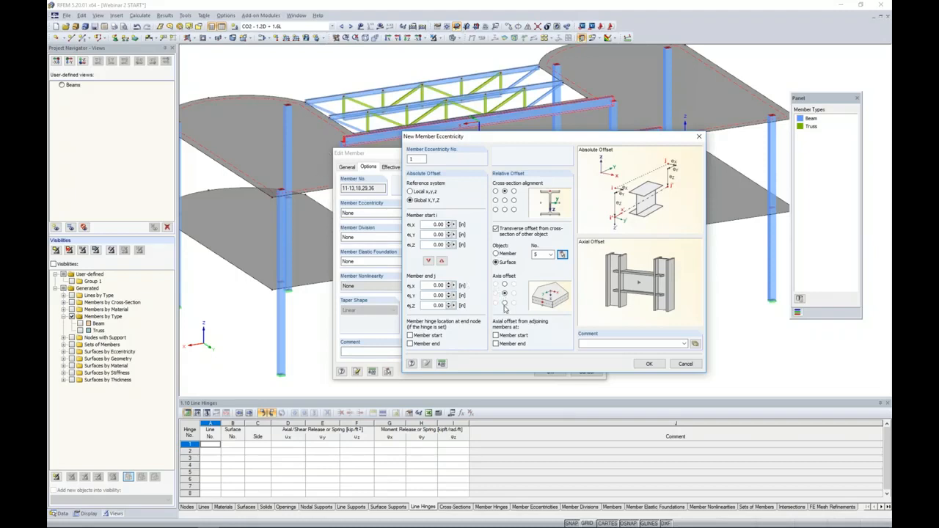
Set the axis offset to the bottom of the surface, apply the eccentricity to the beams, and clear the selection after checking them
{"action": "left_click", "coordinate": [504, 302]}
{"action": "left_click", "coordinate": [648, 364]}
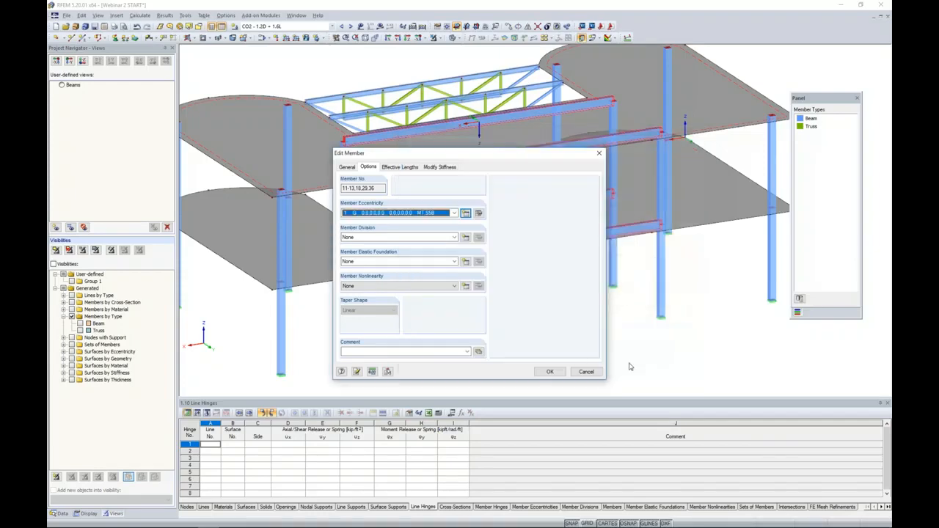
{"action": "left_click", "coordinate": [549, 371]}
{"action": "middle_click_drag", "start_coordinate": [493, 293], "coordinate": [427, 293], "text": "ctrl"}
{"action": "scroll", "coordinate": [455, 285], "scroll_direction": "up", "scroll_amount": 5}
{"action": "scroll", "coordinate": [455, 285], "scroll_direction": "down", "scroll_amount": 2}
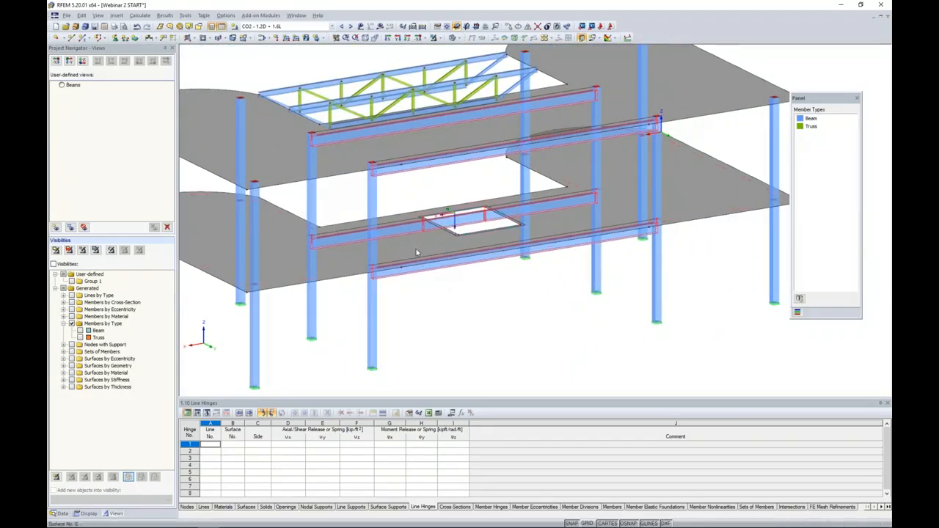
{"action": "left_click", "coordinate": [484, 308]}
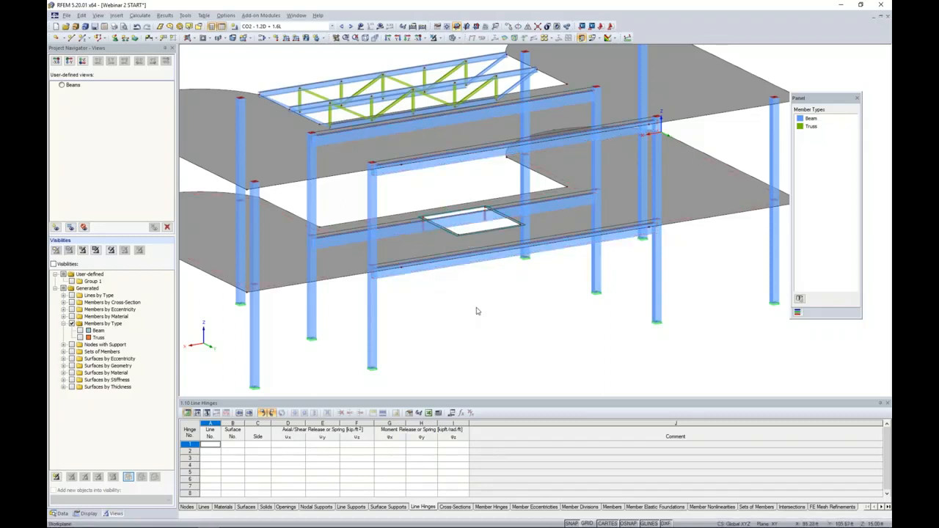
Create a new line release type with translation ux and rotation φx released, both with zero spring constants
{"action": "left_click", "coordinate": [61, 512]}
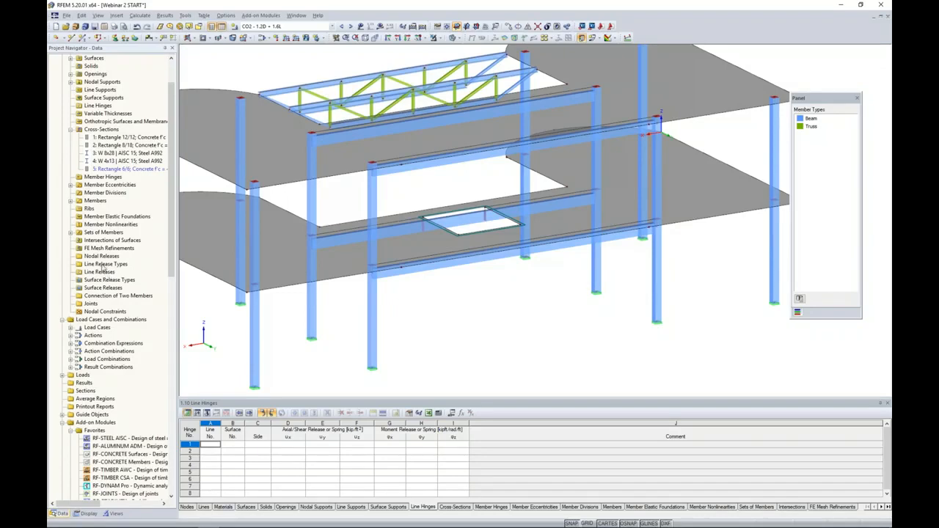
{"action": "scroll", "coordinate": [105, 267], "scroll_direction": "up", "scroll_amount": 2}
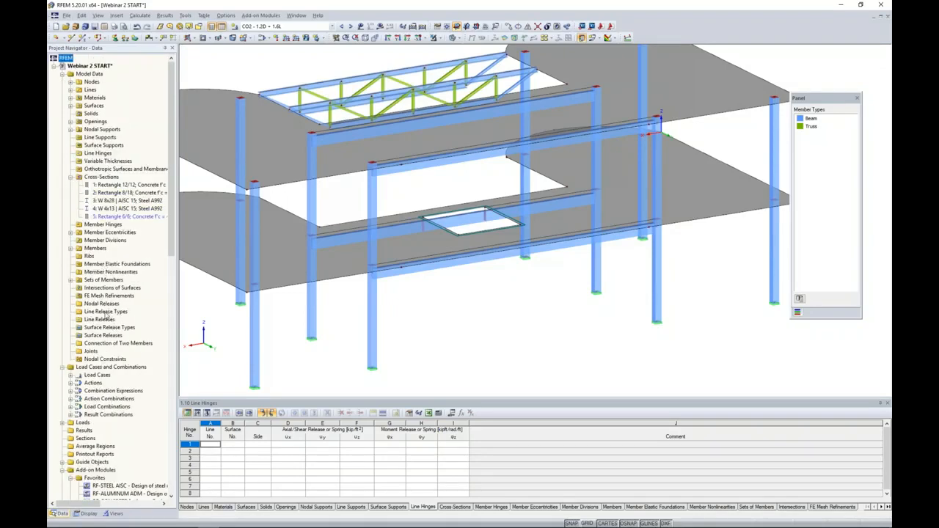
{"action": "right_click", "coordinate": [105, 313]}
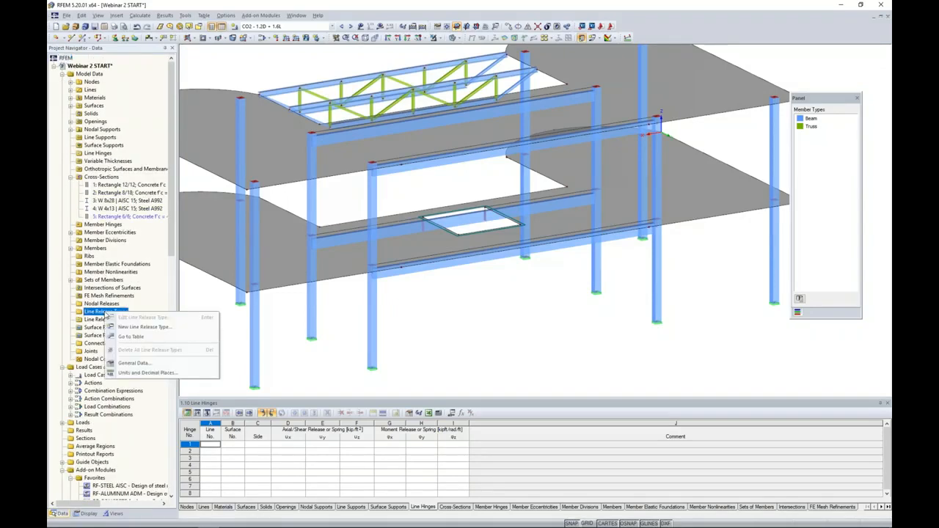
{"action": "left_click", "coordinate": [139, 327]}
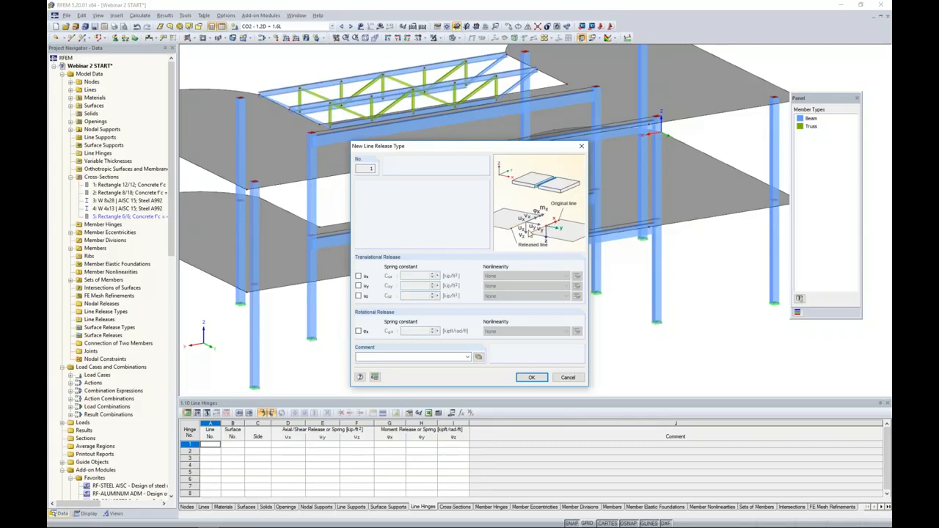
{"action": "left_click", "coordinate": [358, 331]}
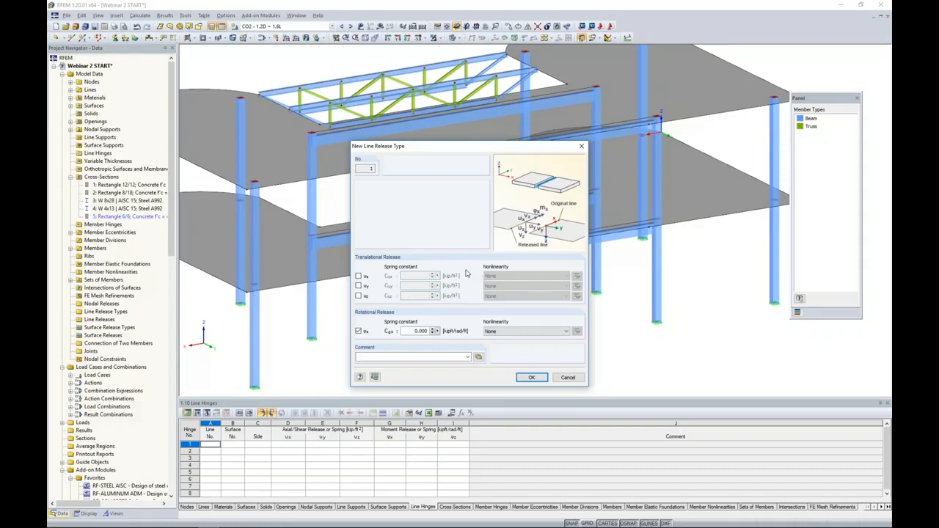
{"action": "left_click", "coordinate": [359, 276]}
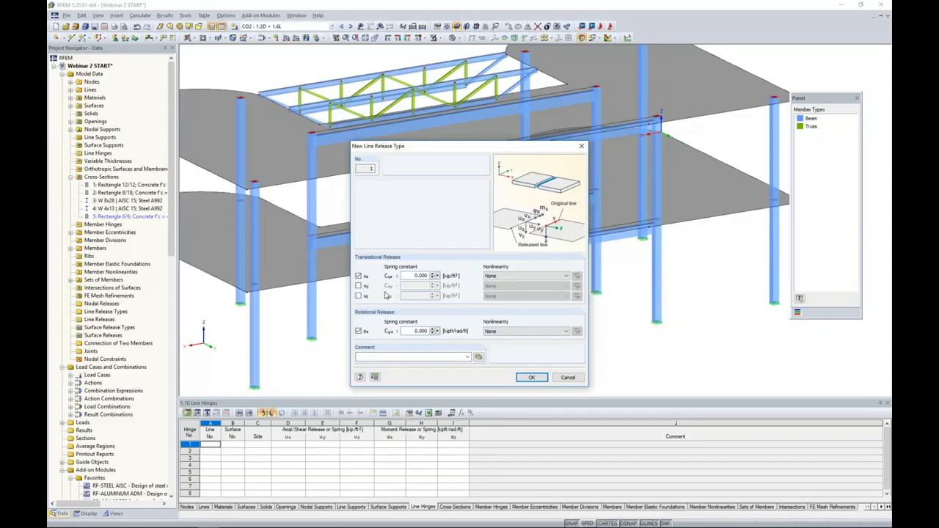
{"action": "left_click_drag", "start_coordinate": [443, 149], "coordinate": [569, 141]}
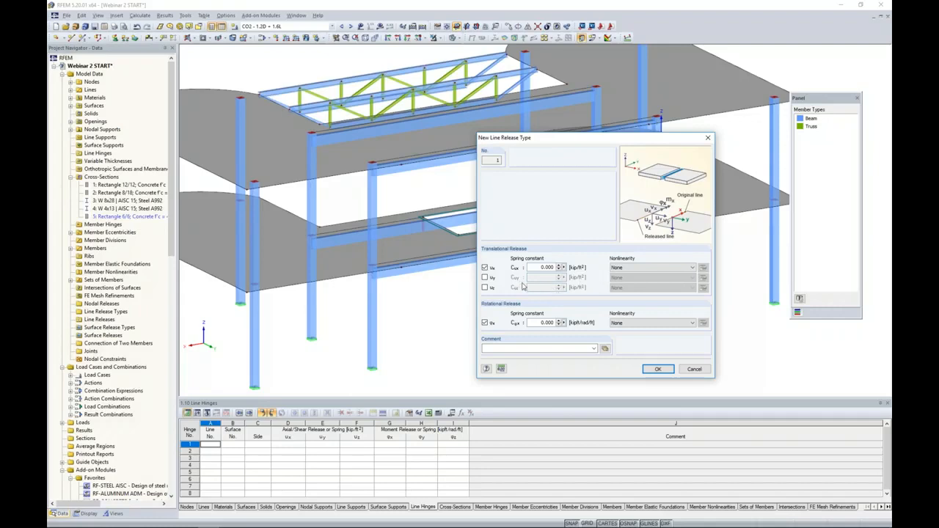
Release translation uz with the nonlinearity Fixed if positive vz, and save the line release type
{"action": "left_click", "coordinate": [485, 288]}
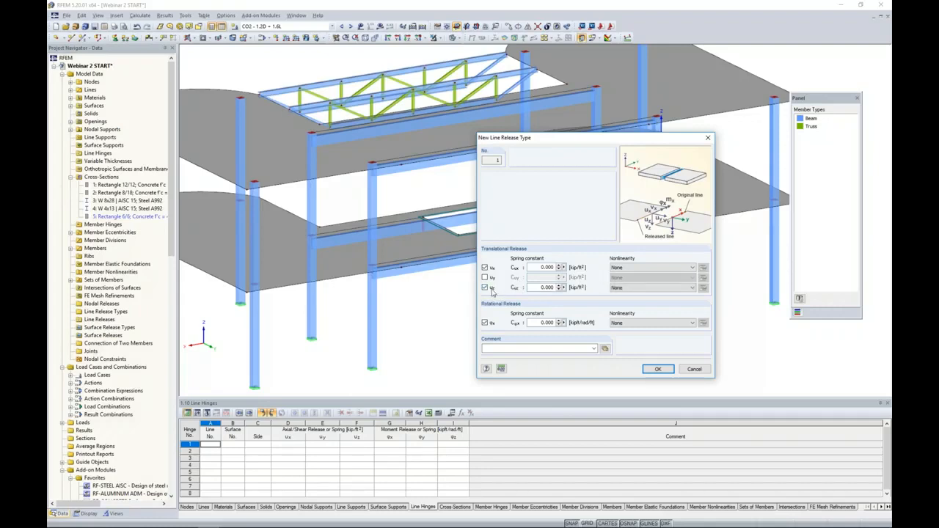
{"action": "left_click", "coordinate": [660, 289]}
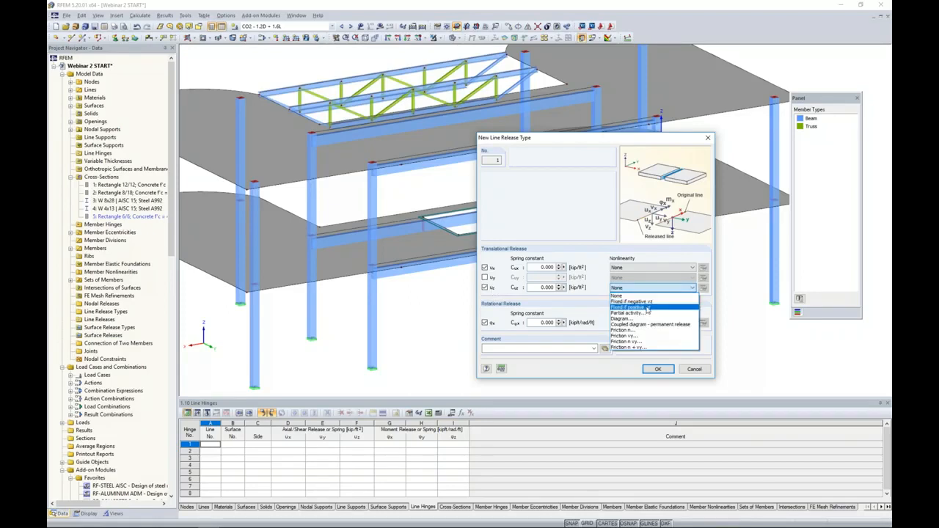
{"action": "left_click", "coordinate": [632, 307]}
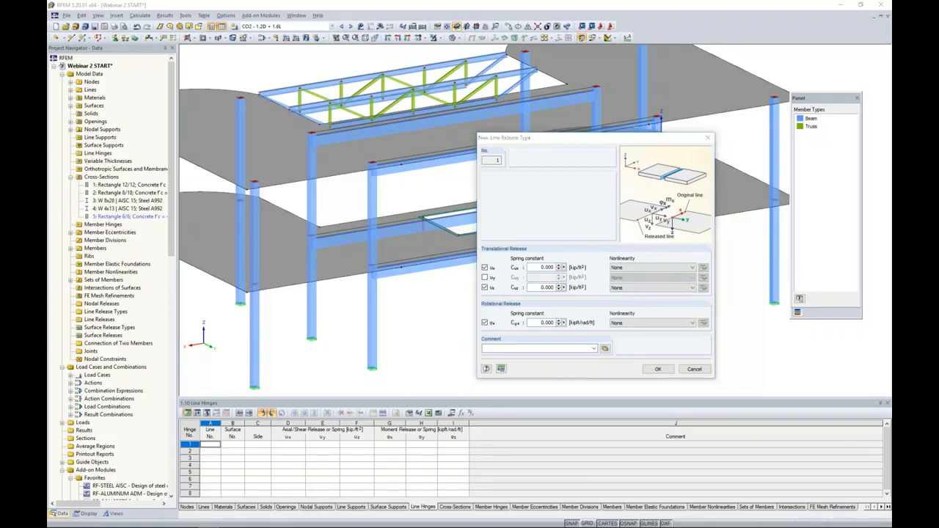
{"action": "left_click", "coordinate": [649, 288]}
{"action": "left_click", "coordinate": [620, 302]}
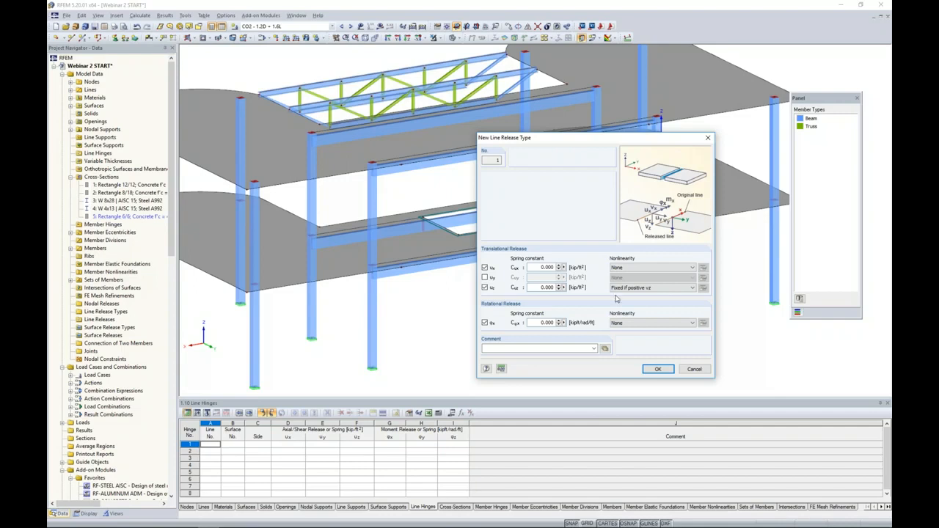
{"action": "left_click", "coordinate": [658, 368]}
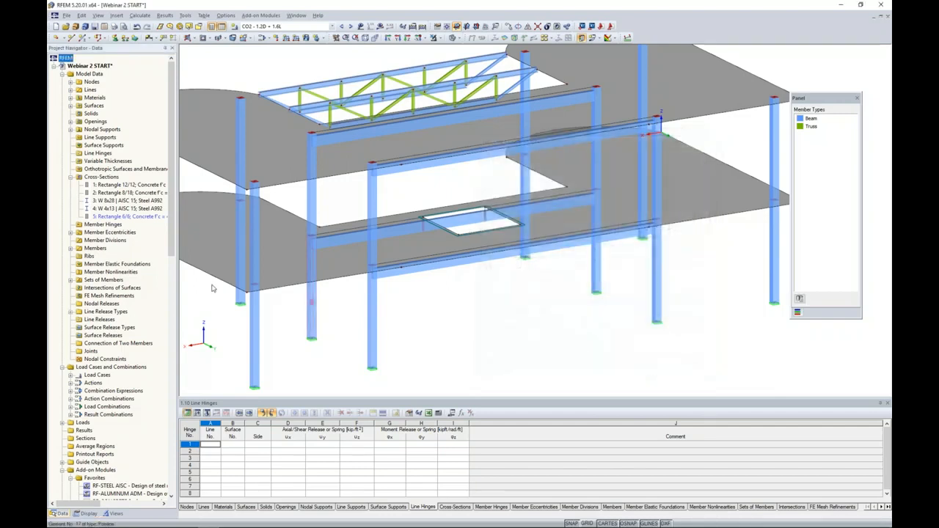
Set up a new graphical line release using line release type 1, with the lower slab, surface 6, as the released object
{"action": "left_click", "coordinate": [71, 313]}
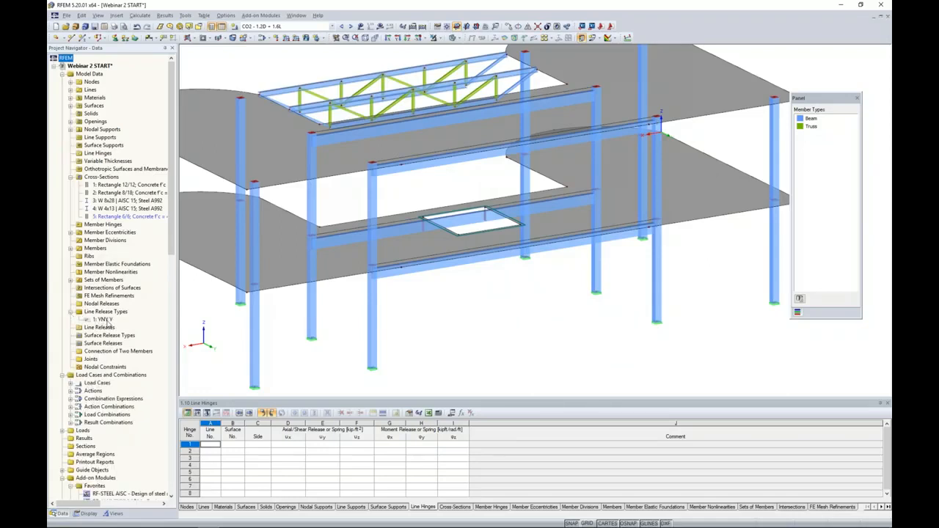
{"action": "right_click", "coordinate": [106, 327]}
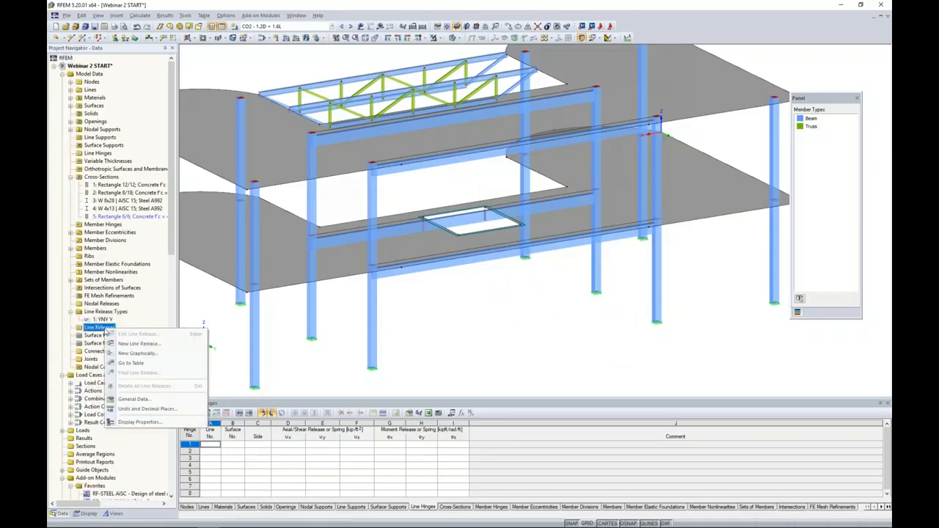
{"action": "left_click", "coordinate": [136, 354]}
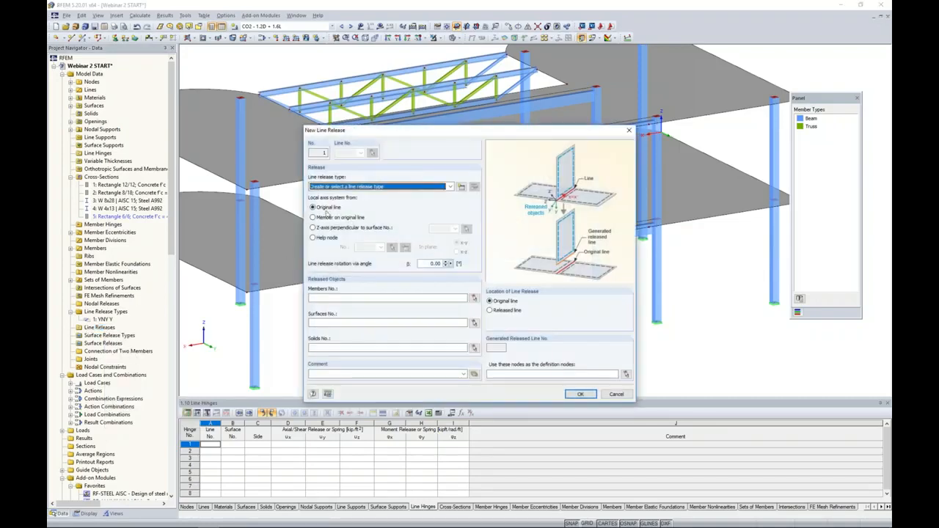
{"action": "left_click", "coordinate": [351, 186]}
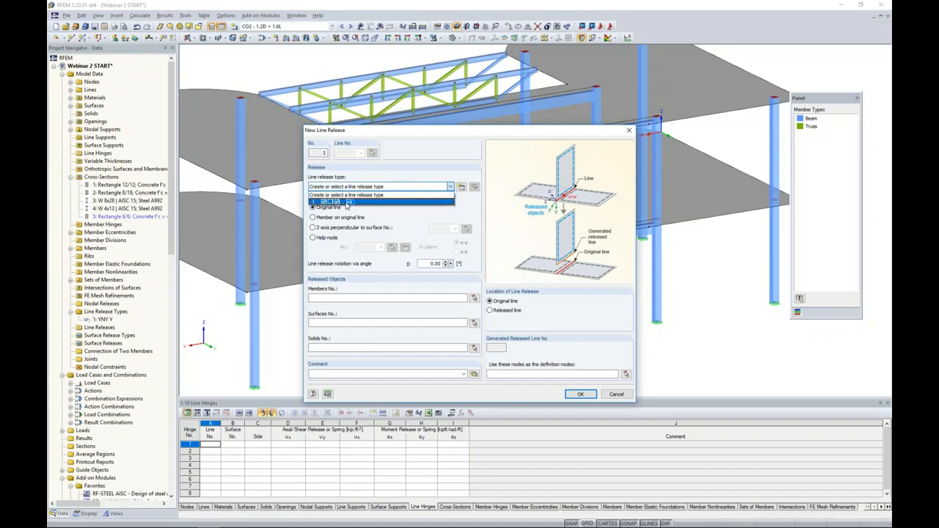
{"action": "left_click", "coordinate": [346, 202]}
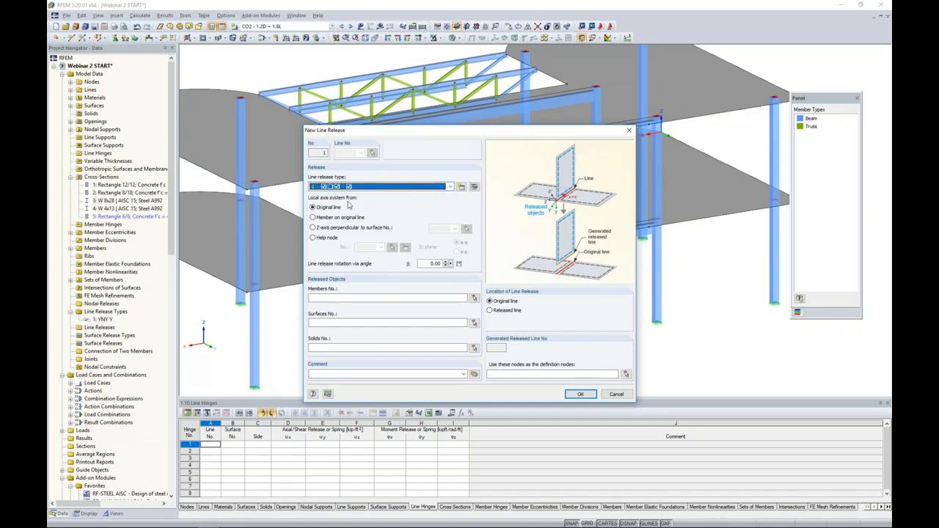
{"action": "left_click", "coordinate": [474, 323]}
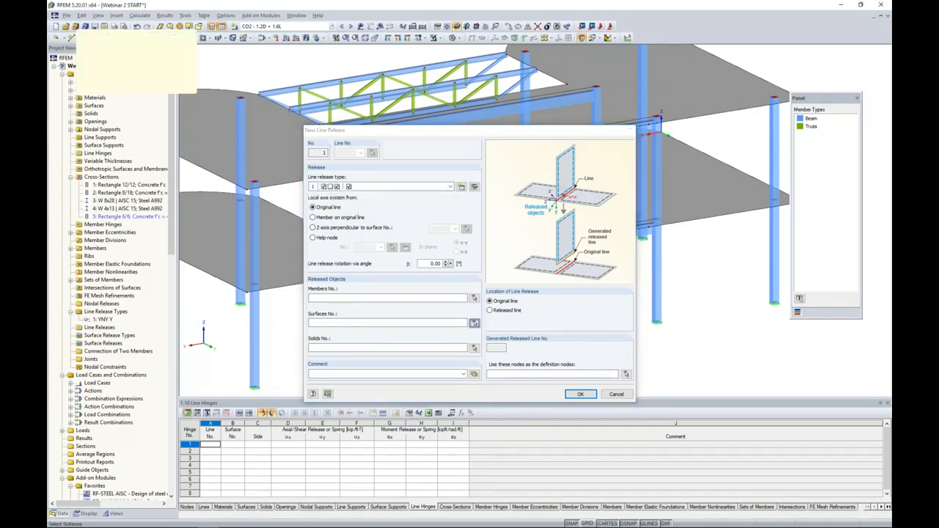
{"action": "left_click", "coordinate": [474, 254]}
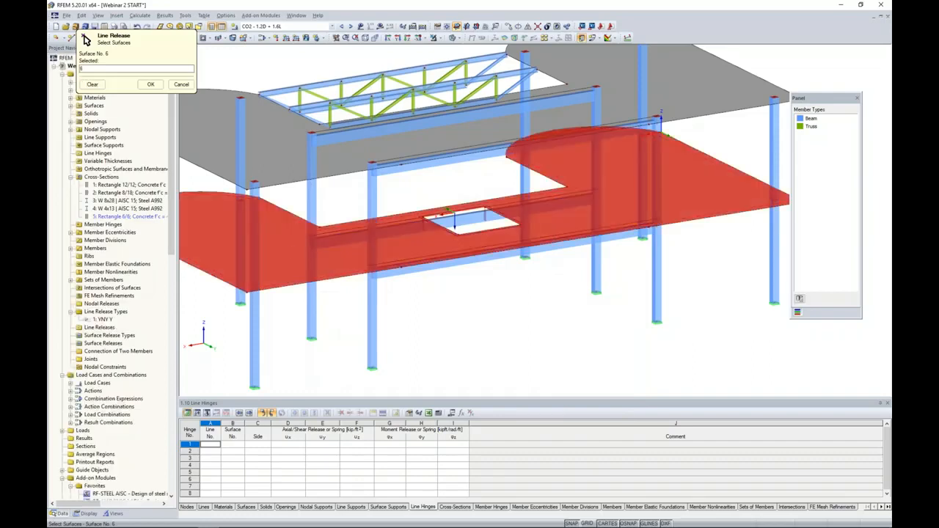
{"action": "left_click", "coordinate": [150, 84]}
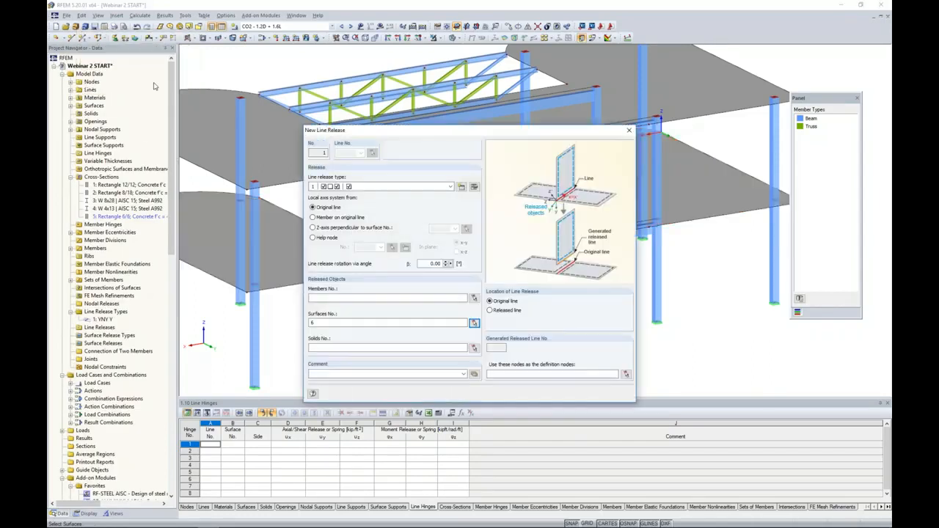
{"action": "left_click", "coordinate": [581, 395]}
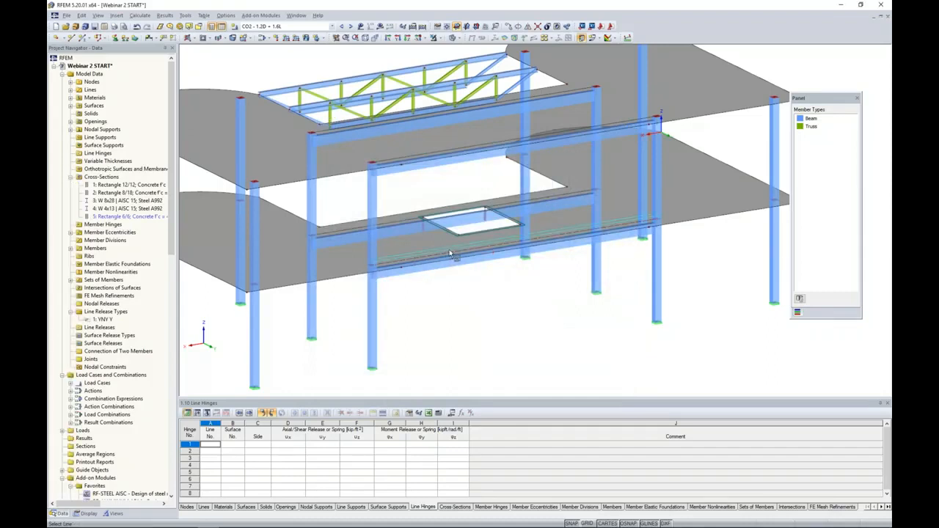
Assign the line release to the lines of the two lower-floor beams, including the segments beside the slab opening
{"action": "left_click", "coordinate": [423, 217]}
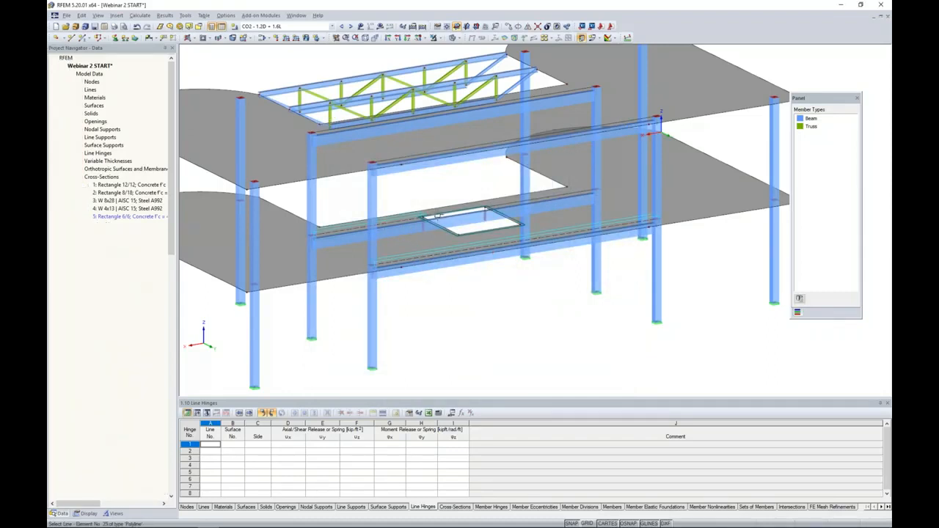
{"action": "left_click", "coordinate": [441, 214]}
{"action": "left_click", "coordinate": [508, 203]}
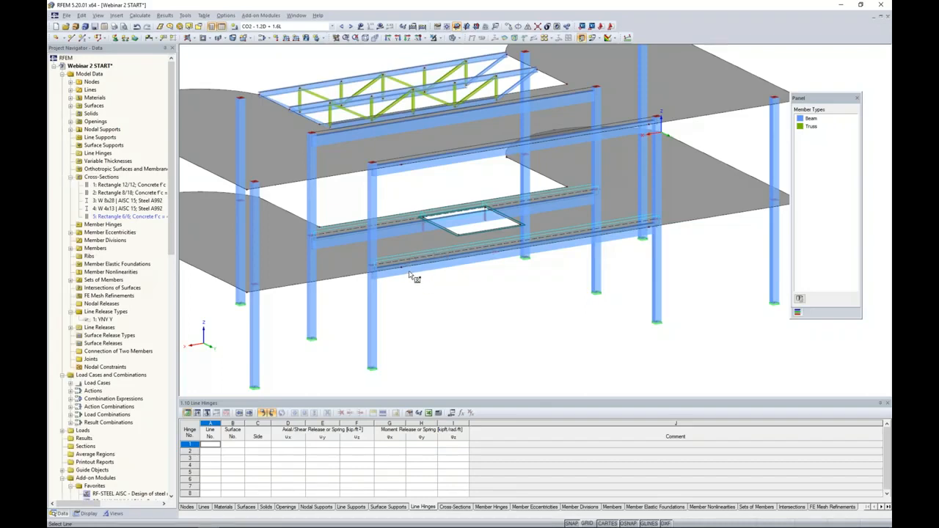
{"action": "right_click", "coordinate": [344, 200]}
{"action": "left_click", "coordinate": [354, 205]}
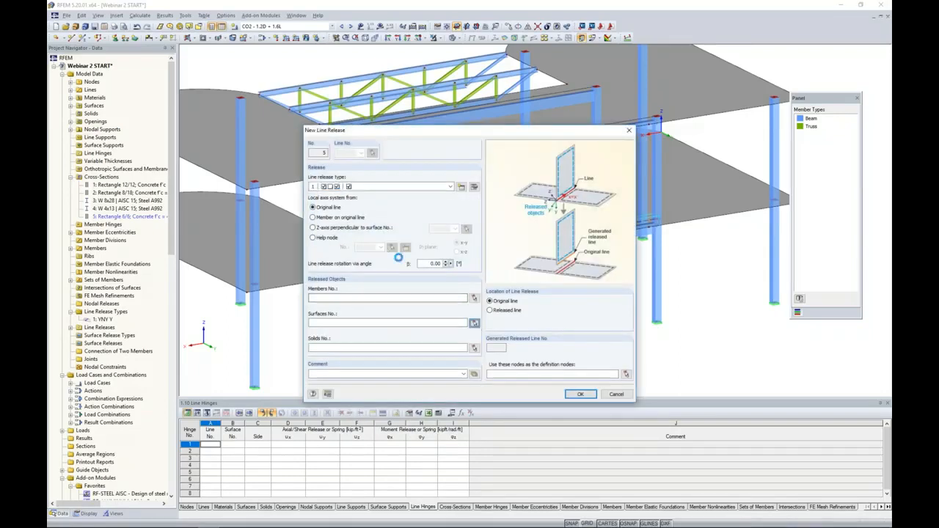
Release the upper slab, surface 5, with the same release type and assign it to the lines of the two upper-floor beams
{"action": "left_click", "coordinate": [473, 323]}
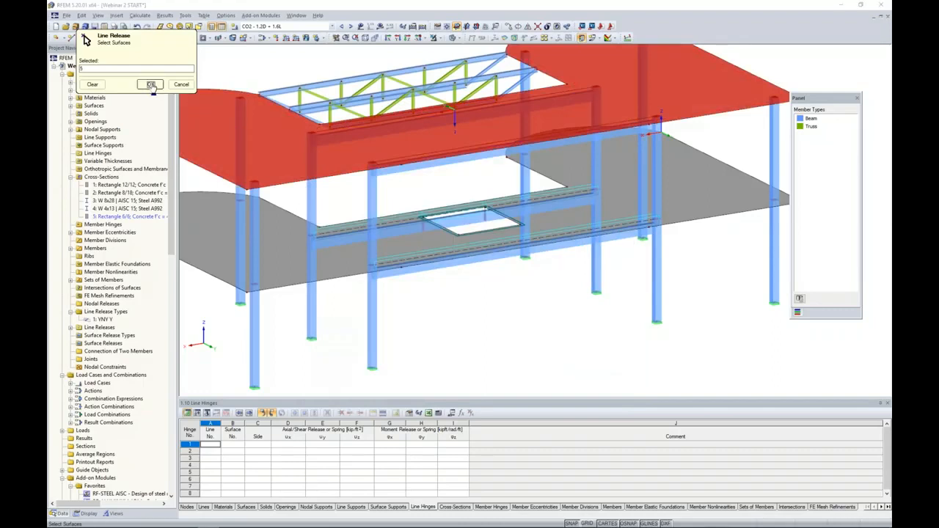
{"action": "left_click", "coordinate": [151, 84]}
{"action": "left_click", "coordinate": [580, 394]}
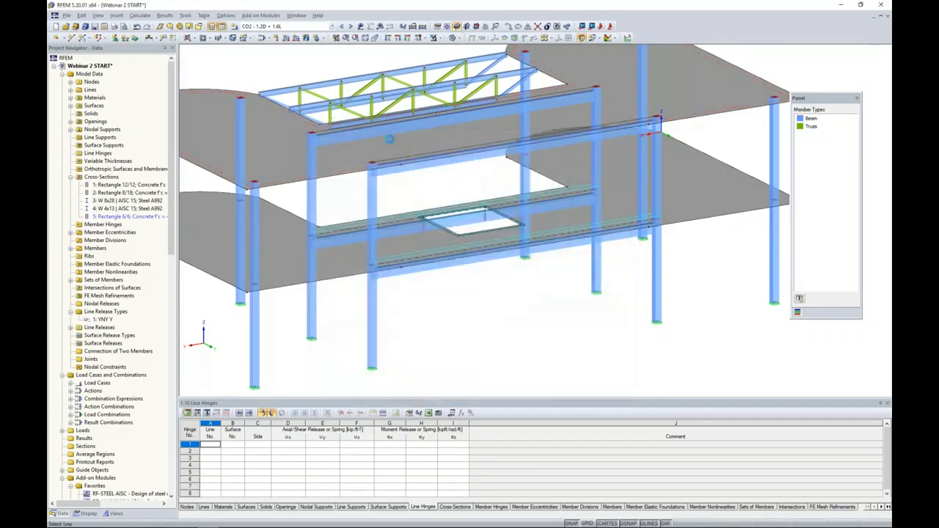
{"action": "left_click", "coordinate": [399, 154]}
{"action": "middle_click_drag", "start_coordinate": [470, 301], "coordinate": [495, 270], "text": "ctrl"}
{"action": "scroll", "coordinate": [479, 259], "scroll_direction": "up", "scroll_amount": 2}
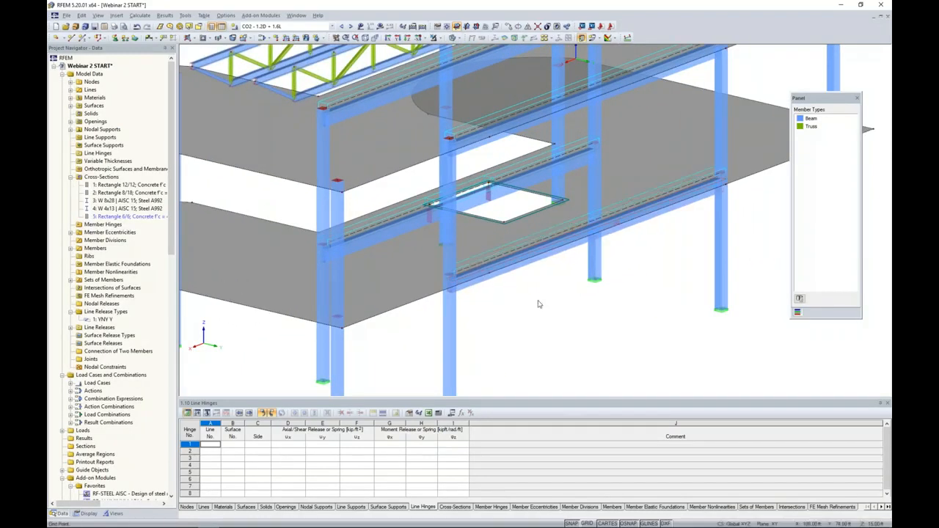
{"action": "scroll", "coordinate": [538, 309], "scroll_direction": "down", "scroll_amount": 2}
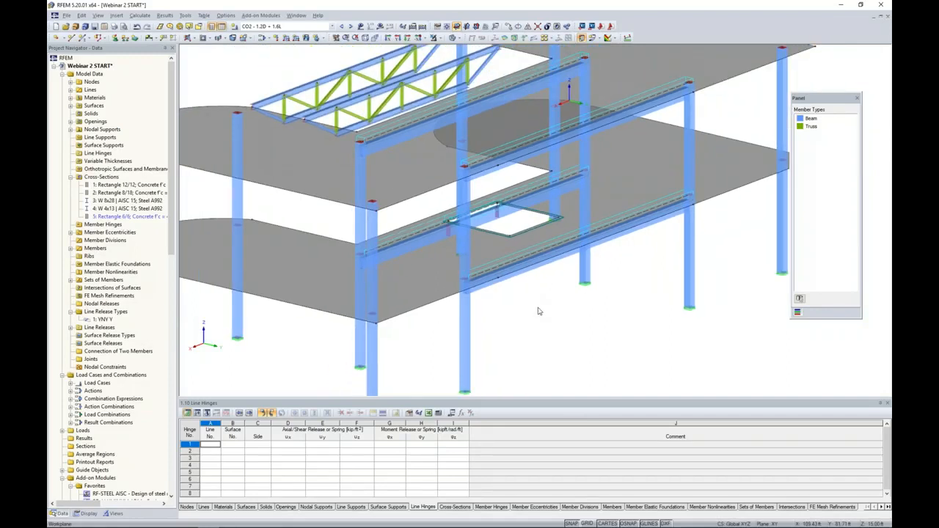
{"action": "middle_click_drag", "start_coordinate": [543, 306], "coordinate": [459, 292], "text": "ctrl"}
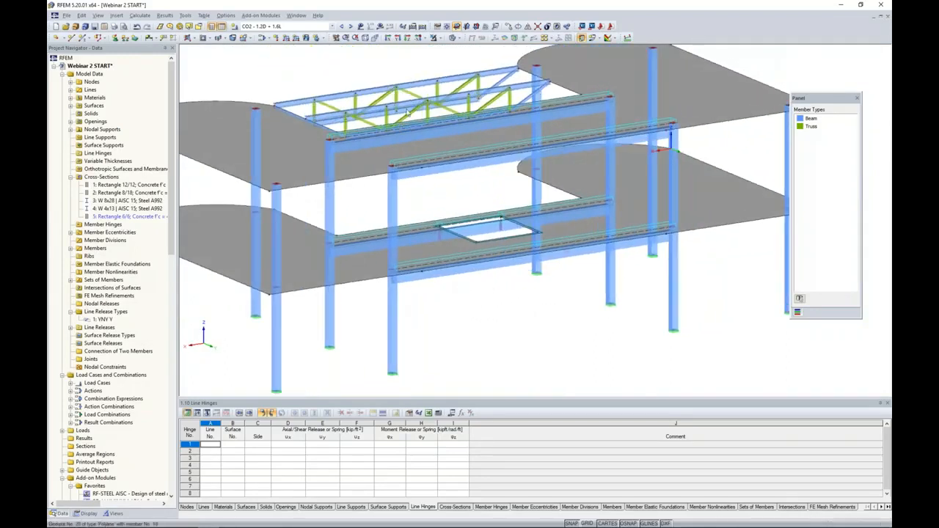
Calculate CO2 and reduce the deformation display factor to 7.75
{"action": "left_click", "coordinate": [379, 27]}
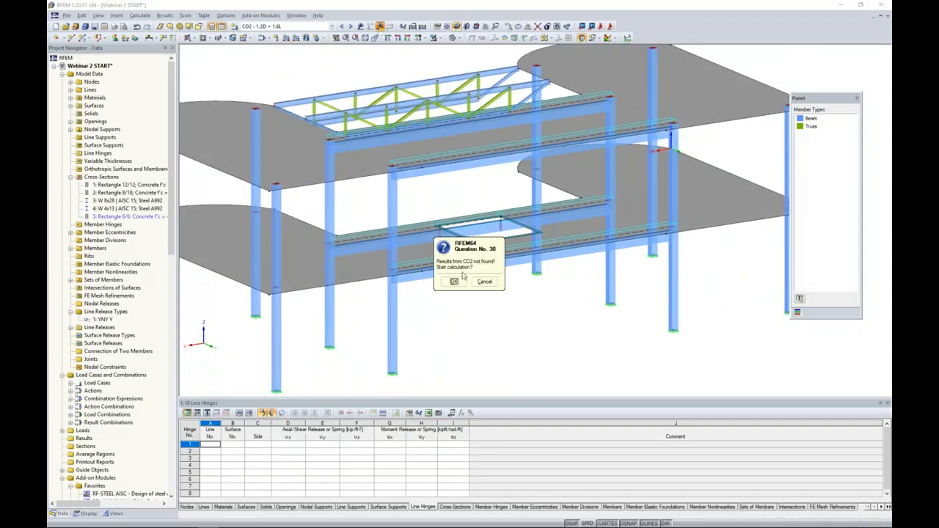
{"action": "left_click", "coordinate": [455, 283]}
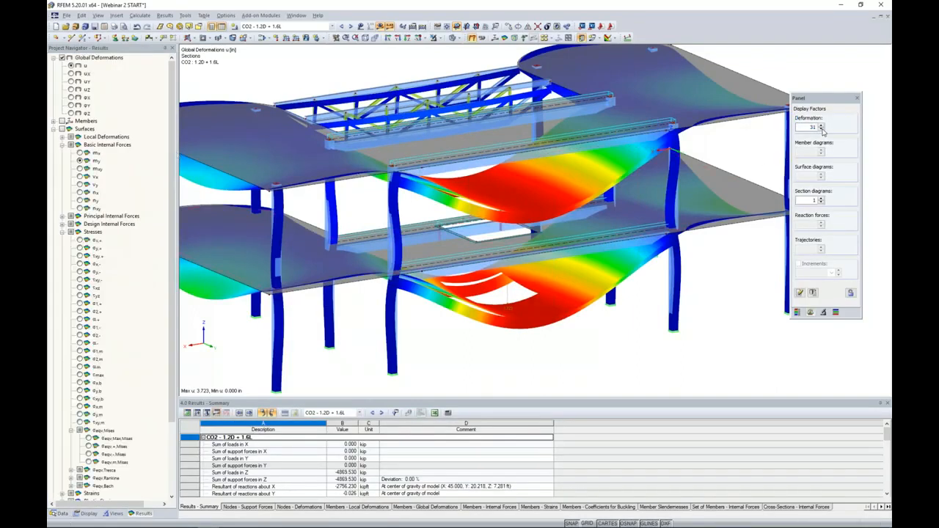
{"action": "left_click", "coordinate": [821, 129]}
{"action": "left_click", "coordinate": [821, 129]}
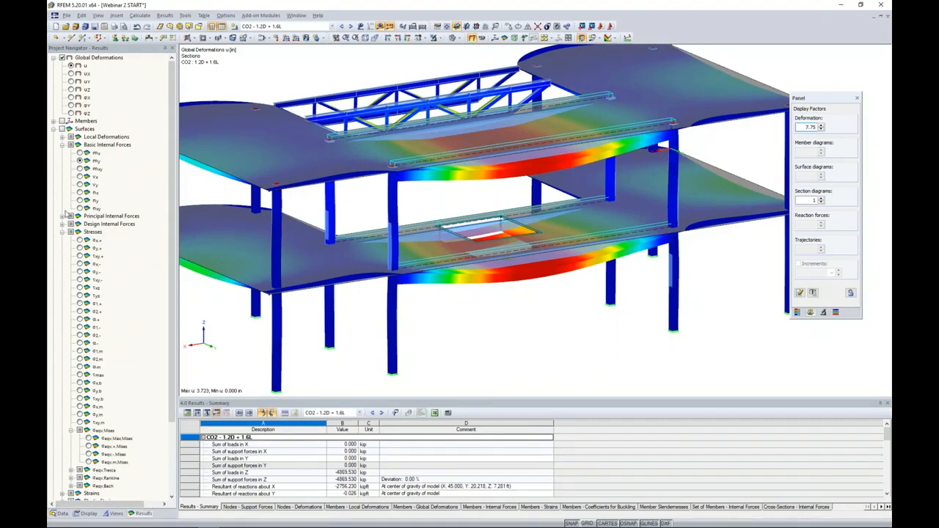
Collapse the stress and surface result groups and display the member results instead of the global deformations
{"action": "left_click", "coordinate": [61, 232]}
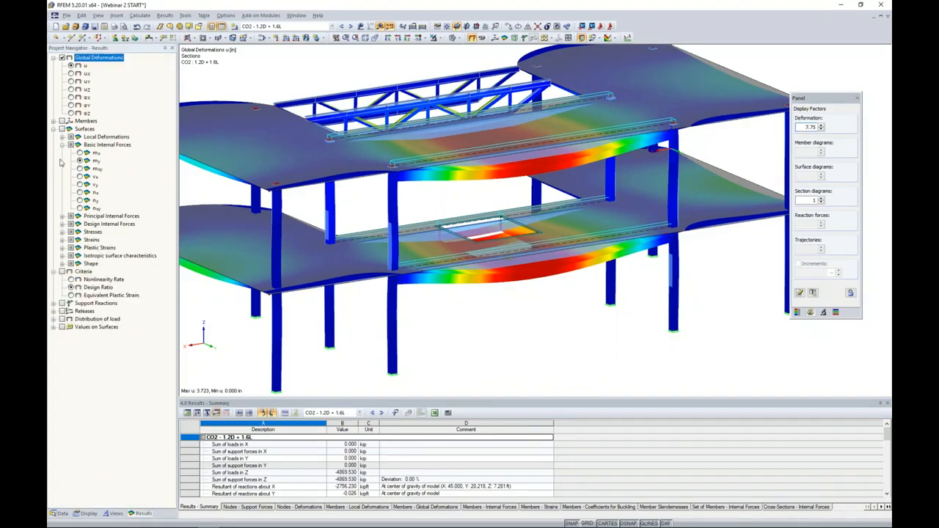
{"action": "left_click", "coordinate": [54, 129]}
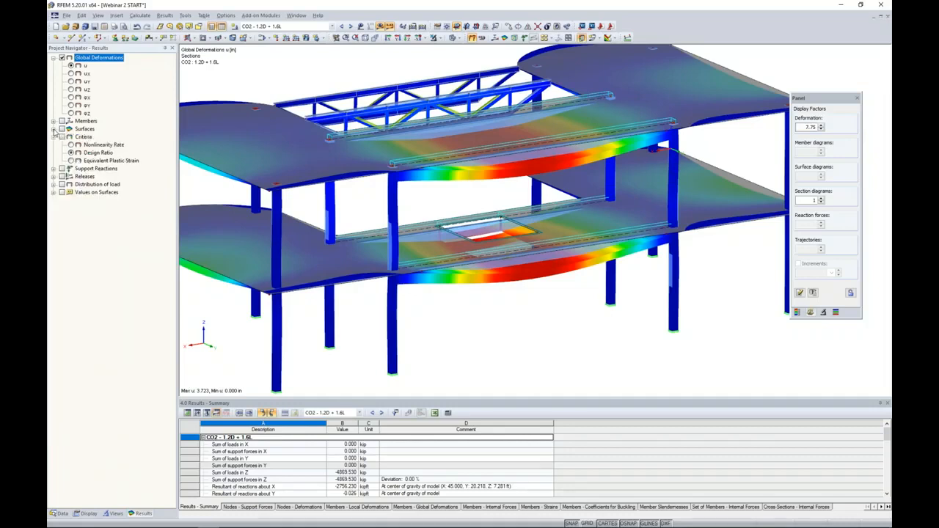
{"action": "left_click", "coordinate": [54, 121]}
{"action": "left_click", "coordinate": [62, 121]}
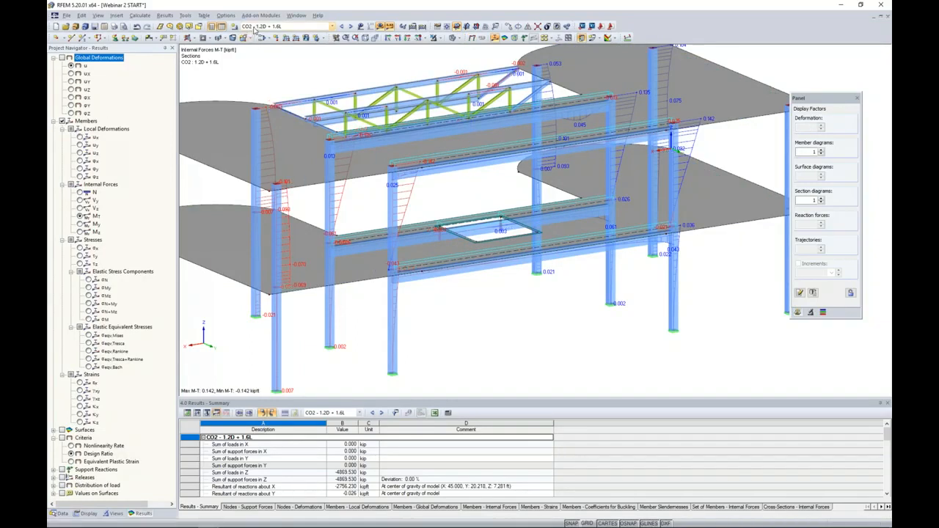
Isolate the front lower-floor beam by showing only the selected object
{"action": "left_click", "coordinate": [501, 272]}
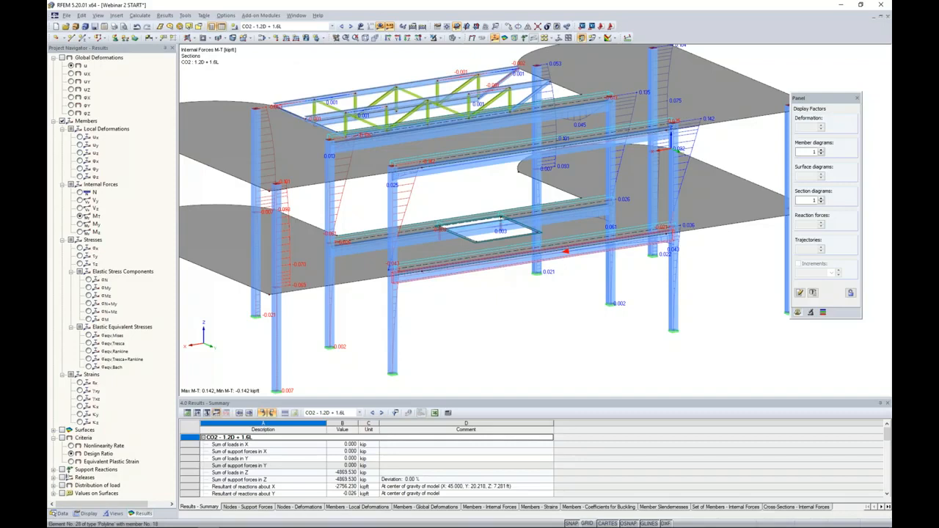
{"action": "left_click", "coordinate": [437, 38]}
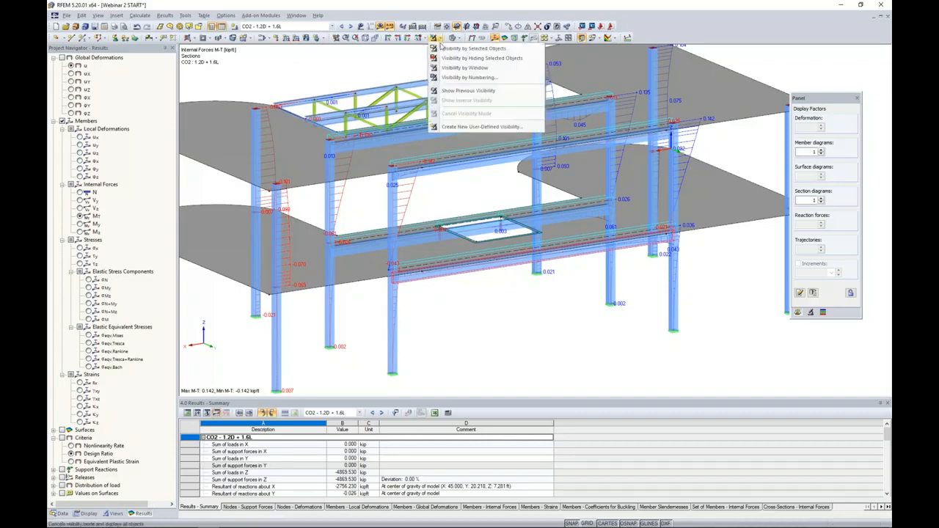
{"action": "left_click", "coordinate": [442, 48]}
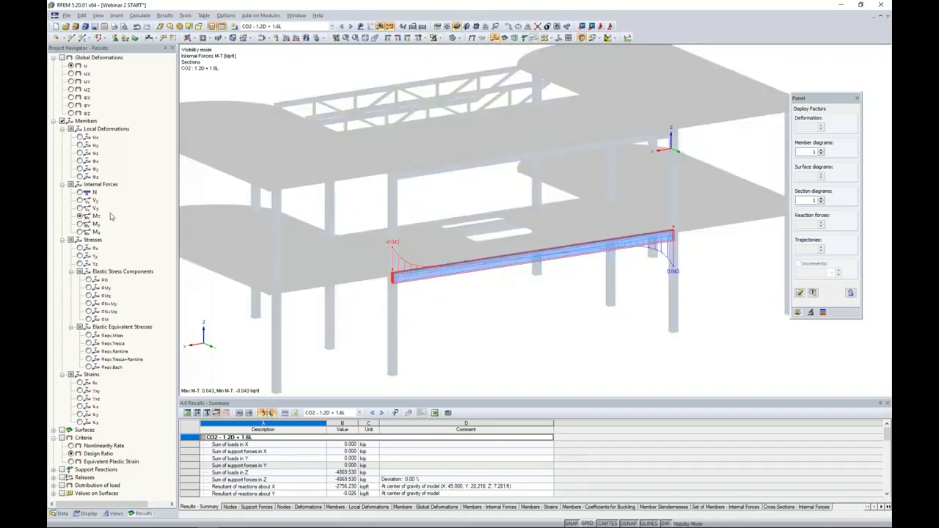
Review the axial force N, shear force Vz and torsional moment MT diagrams on the isolated beam
{"action": "left_click", "coordinate": [79, 192]}
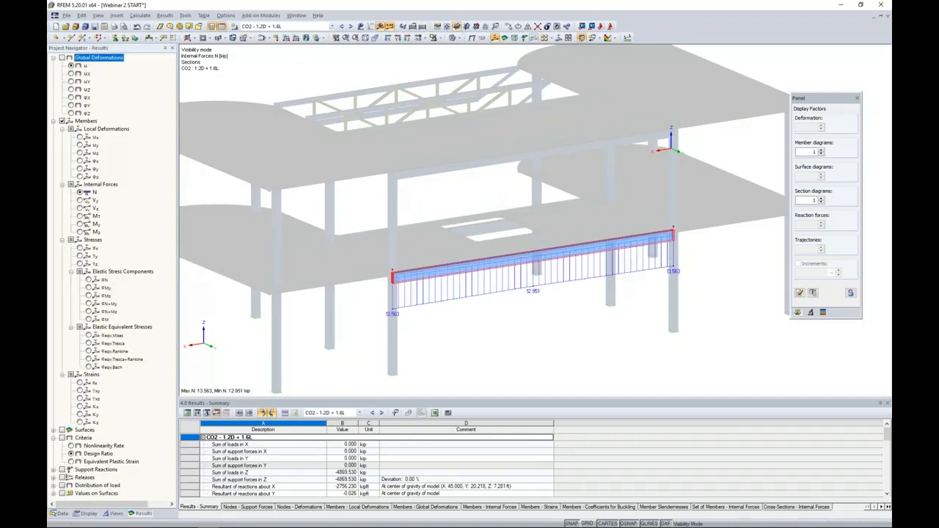
{"action": "left_click", "coordinate": [79, 208]}
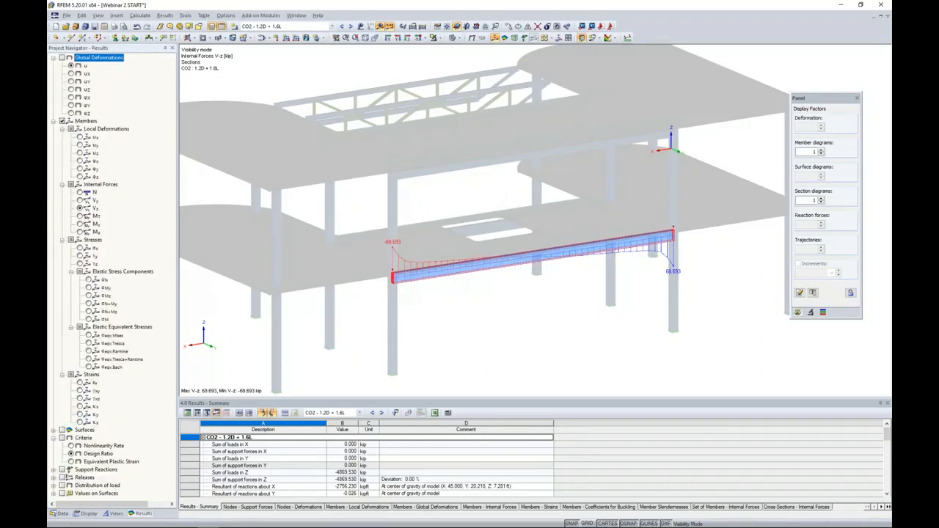
{"action": "left_click", "coordinate": [79, 215]}
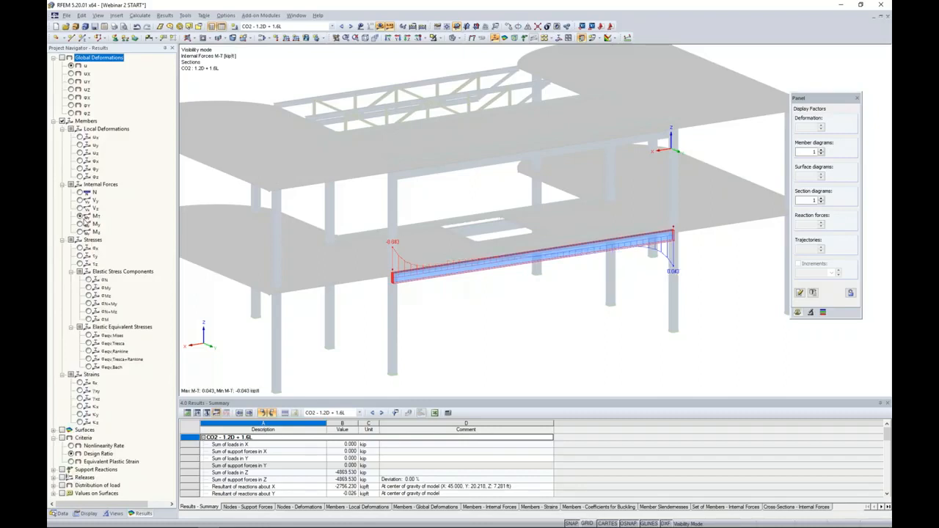
{"action": "scroll", "coordinate": [541, 296], "scroll_direction": "up", "scroll_amount": 3}
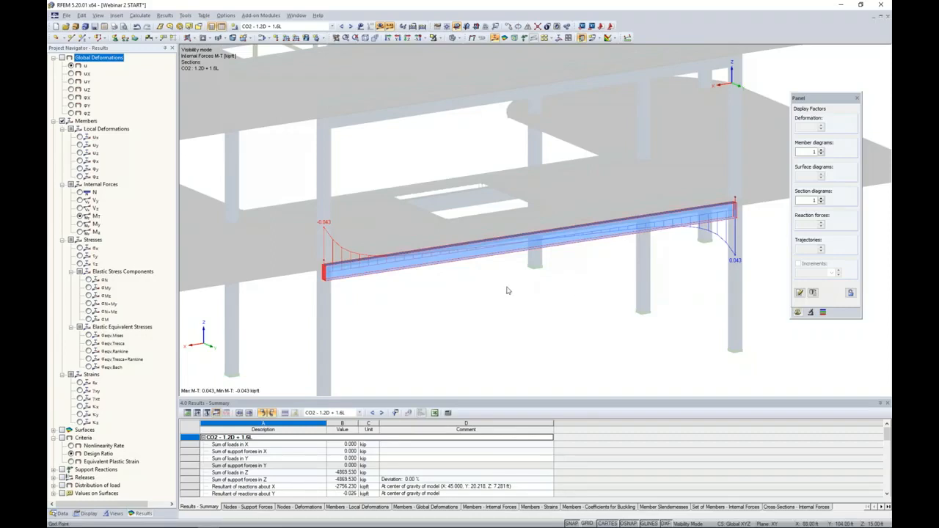
Switch to the PowerPoint slide show and advance to the slide "Line Releases and Member Torsion"
{"action": "key", "text": "super+Tab"}
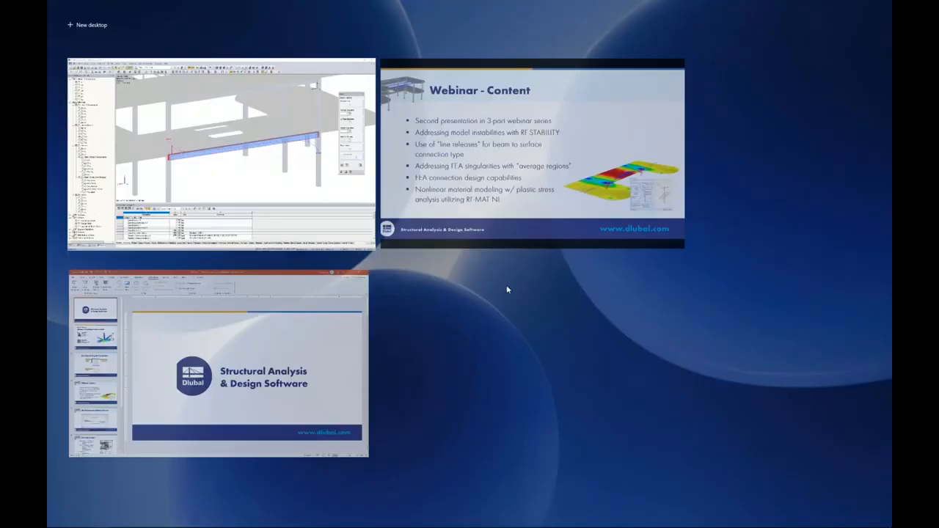
{"action": "left_click", "coordinate": [506, 180]}
{"action": "key", "text": "Right"}
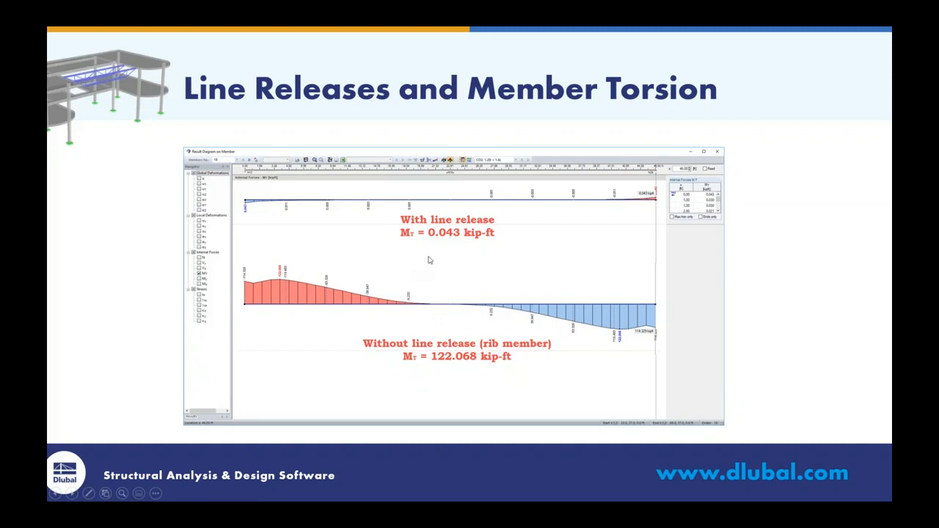
Return to RFEM and turn off the results display on the model
{"action": "key", "text": "super+Tab"}
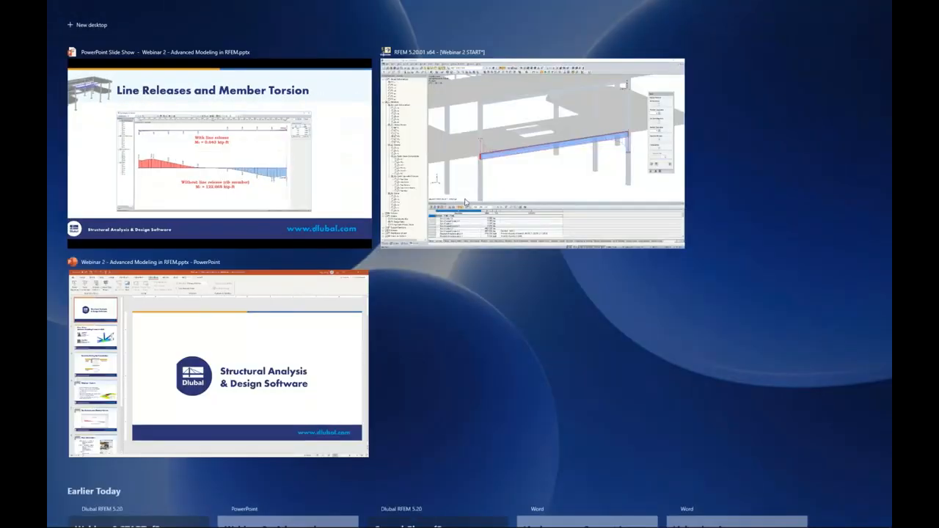
{"action": "left_click", "coordinate": [477, 180]}
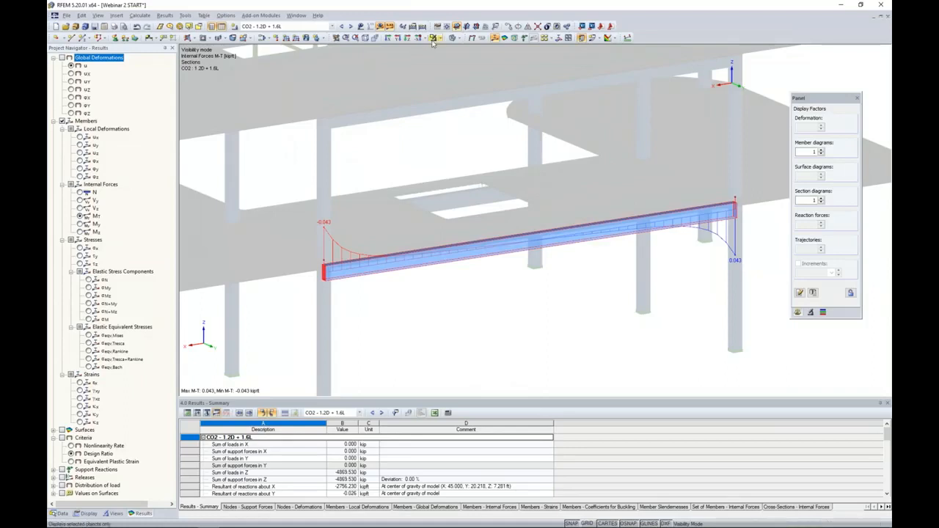
{"action": "left_click", "coordinate": [388, 26]}
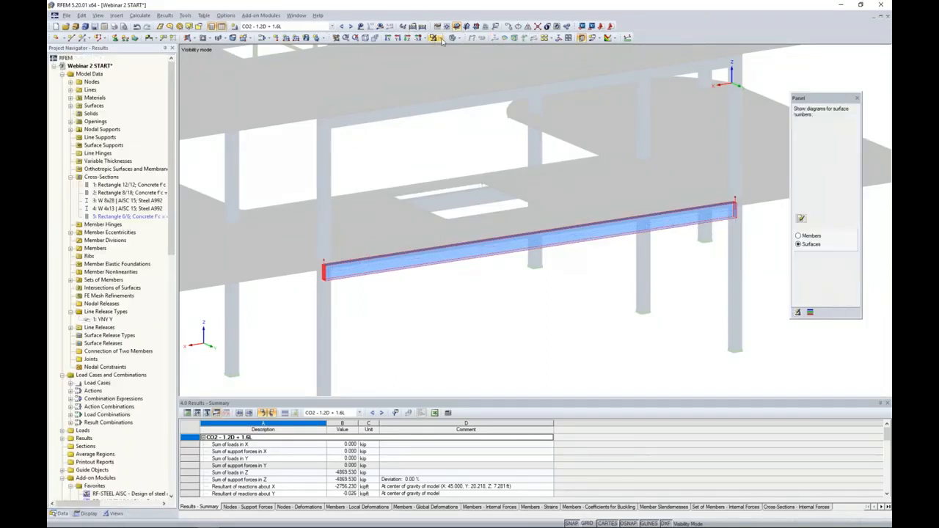
Cancel the visibility mode to display the whole building model, with both slabs and the trusses in view
{"action": "left_click", "coordinate": [438, 38]}
{"action": "left_click", "coordinate": [450, 113]}
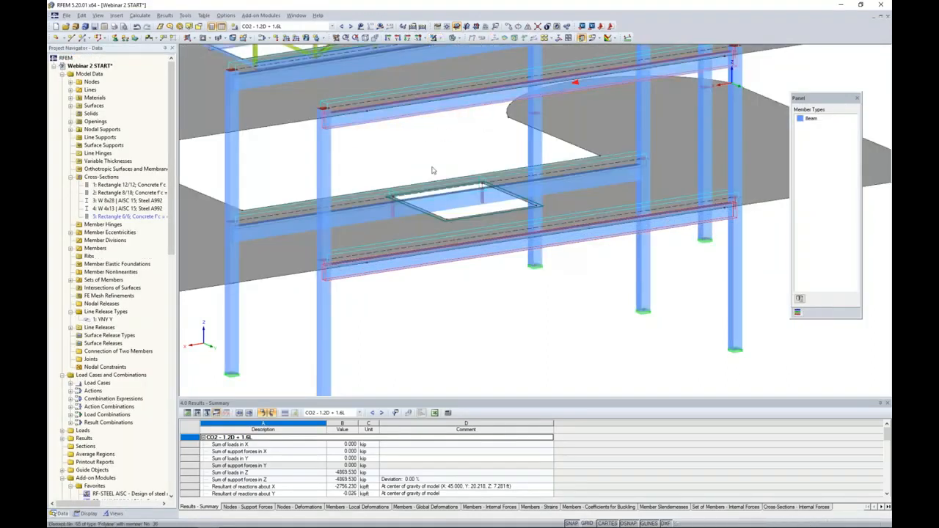
{"action": "scroll", "coordinate": [431, 173], "scroll_direction": "down", "scroll_amount": 5}
{"action": "scroll", "coordinate": [431, 176], "scroll_direction": "down", "scroll_amount": 2}
{"action": "middle_click_drag", "start_coordinate": [431, 176], "coordinate": [649, 236], "text": "ctrl"}
{"action": "middle_click_drag", "start_coordinate": [410, 269], "coordinate": [487, 276], "text": "ctrl"}
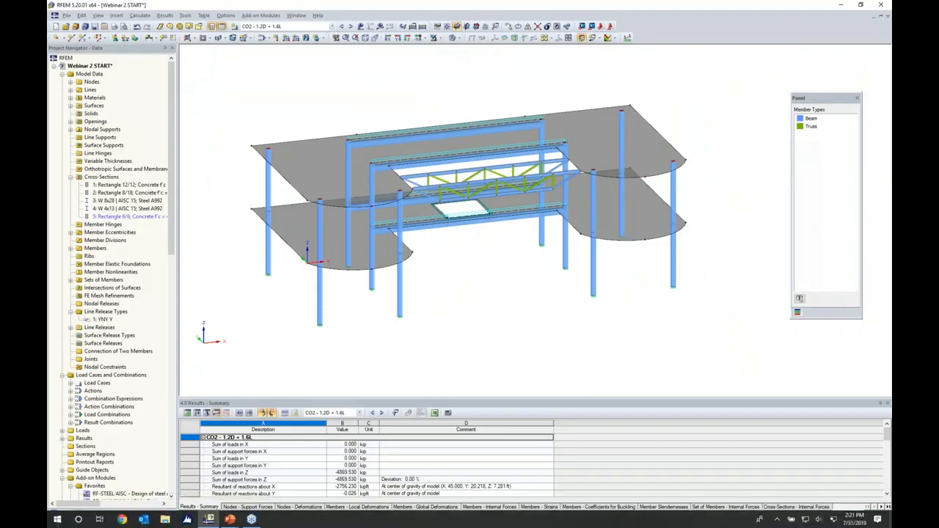
Turn the results back on and display surface results instead of member results on the slabs
{"action": "left_click", "coordinate": [380, 27]}
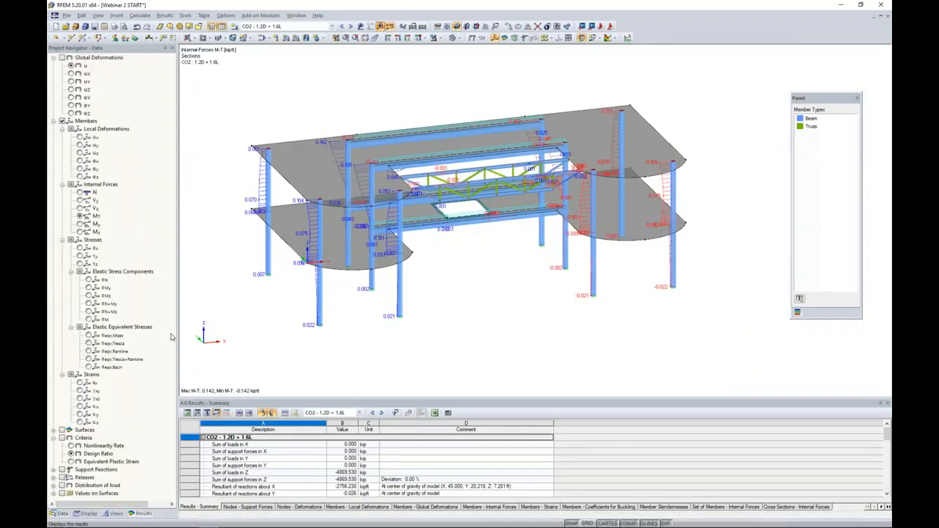
{"action": "left_click", "coordinate": [62, 121]}
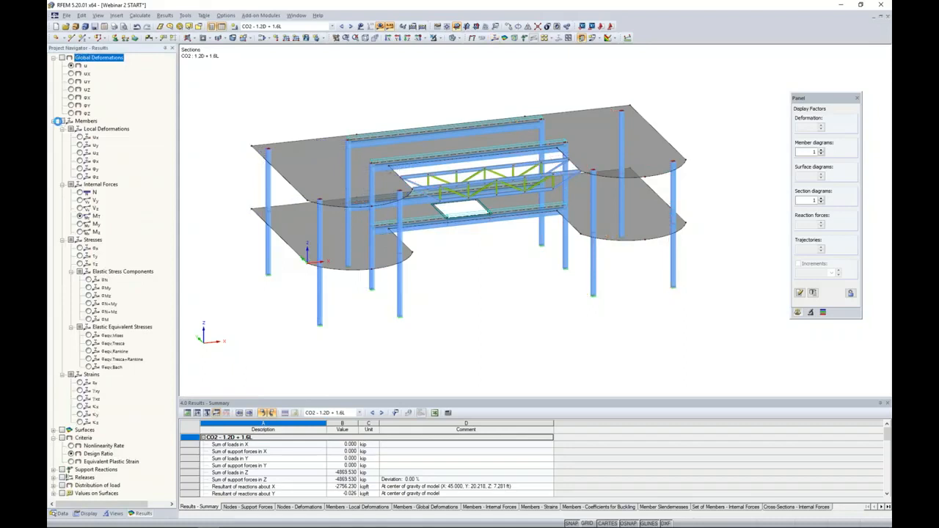
{"action": "left_click", "coordinate": [54, 121]}
{"action": "left_click", "coordinate": [53, 129]}
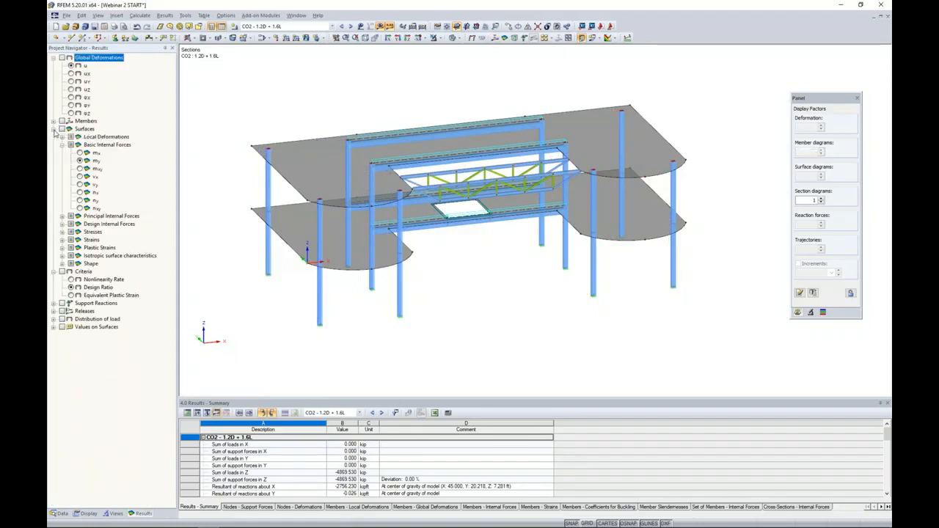
{"action": "left_click", "coordinate": [62, 130]}
{"action": "middle_click_drag", "start_coordinate": [299, 111], "coordinate": [336, 87]}
{"action": "scroll", "coordinate": [327, 118], "scroll_direction": "up", "scroll_amount": 5}
{"action": "left_click", "coordinate": [798, 312]}
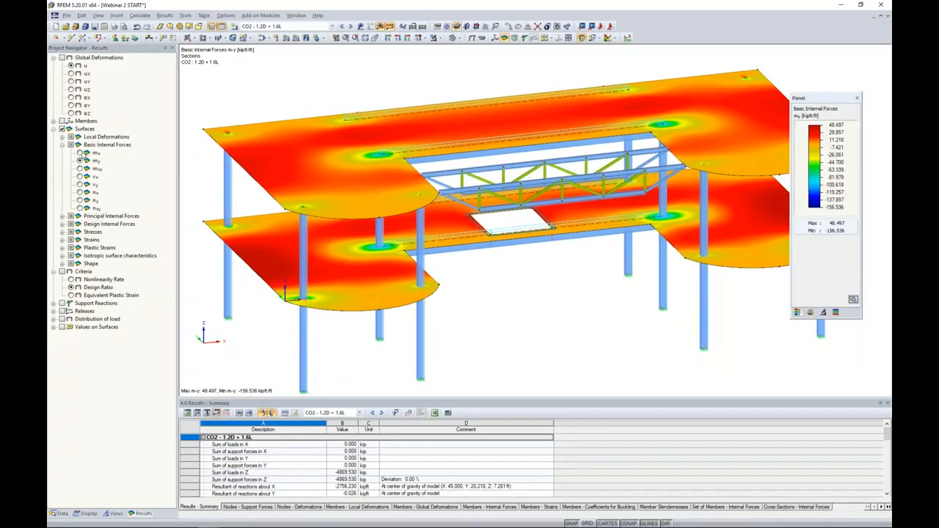
Review the slabs' basic internal forces mx, my, vx and vy, ending on mx
{"action": "left_click", "coordinate": [80, 152]}
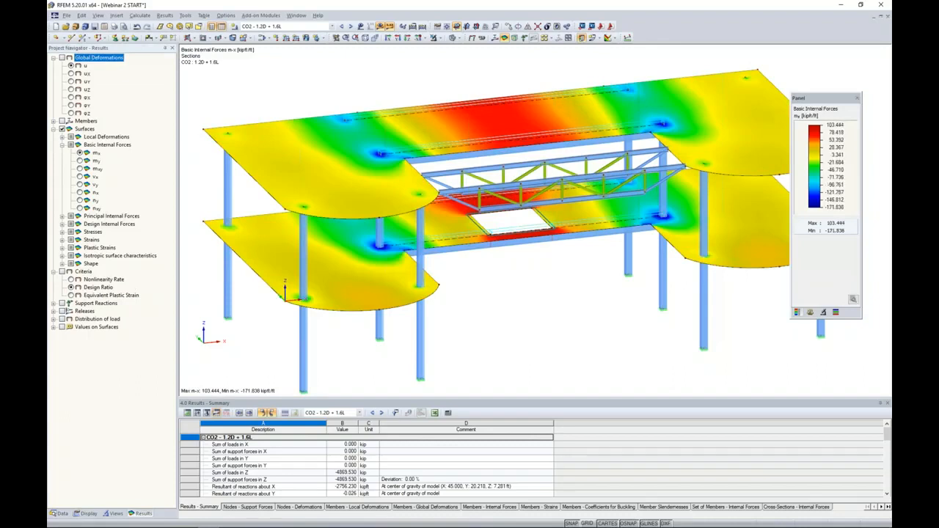
{"action": "left_click", "coordinate": [80, 160]}
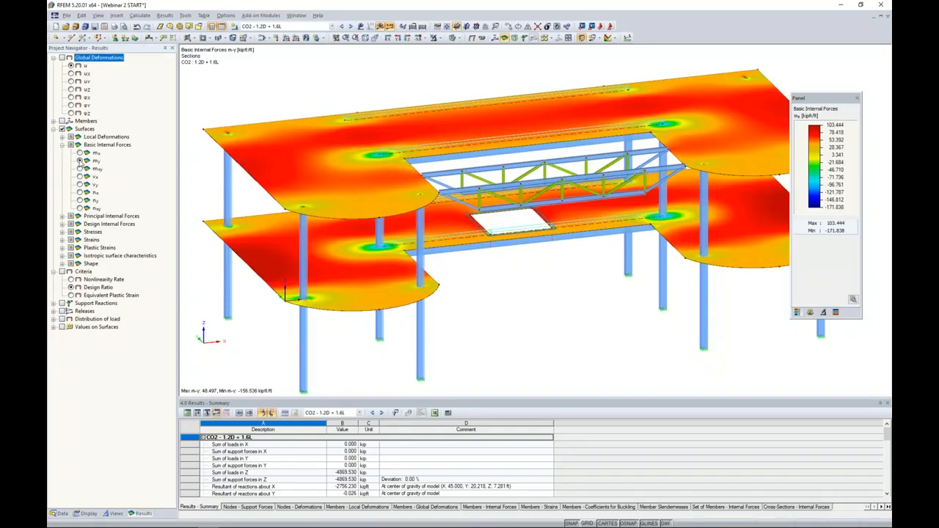
{"action": "left_click", "coordinate": [80, 177]}
{"action": "left_click", "coordinate": [80, 185]}
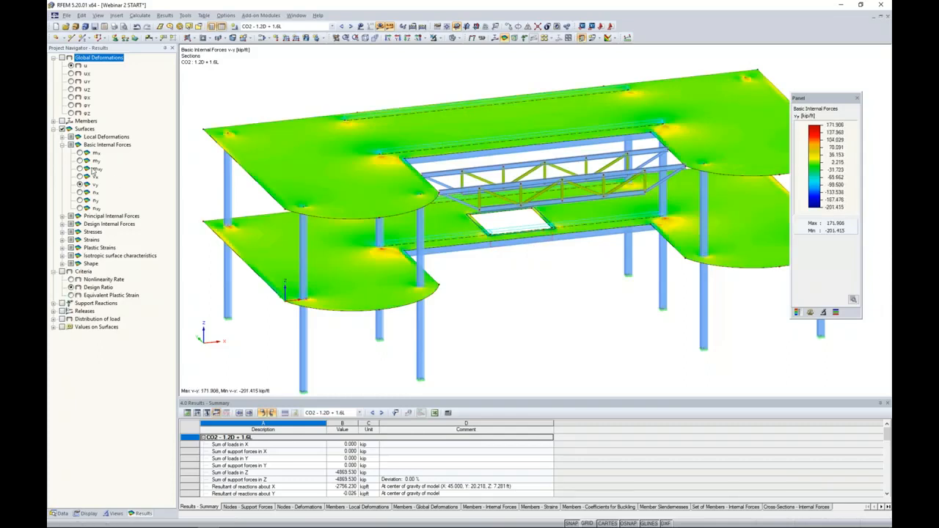
{"action": "left_click", "coordinate": [80, 153]}
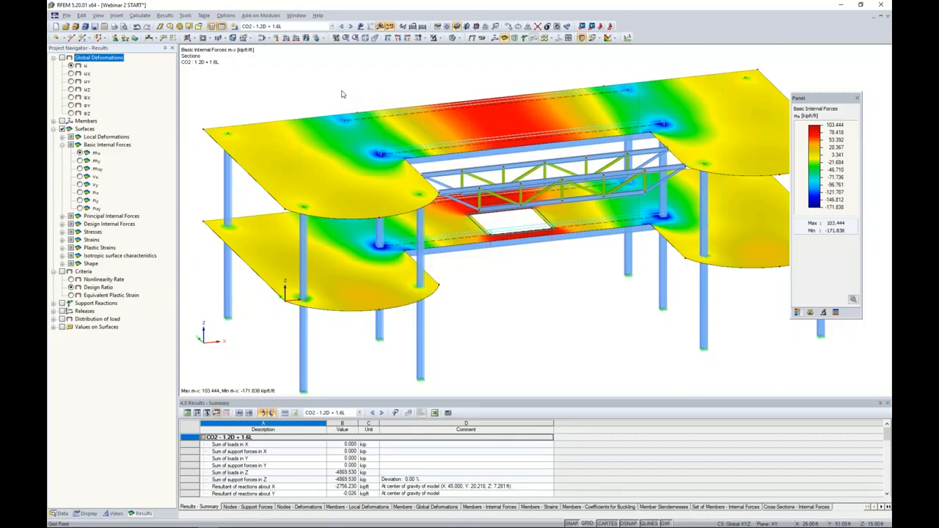
{"action": "scroll", "coordinate": [342, 91], "scroll_direction": "down", "scroll_amount": 2}
{"action": "middle_click_drag", "start_coordinate": [342, 92], "coordinate": [314, 91]}
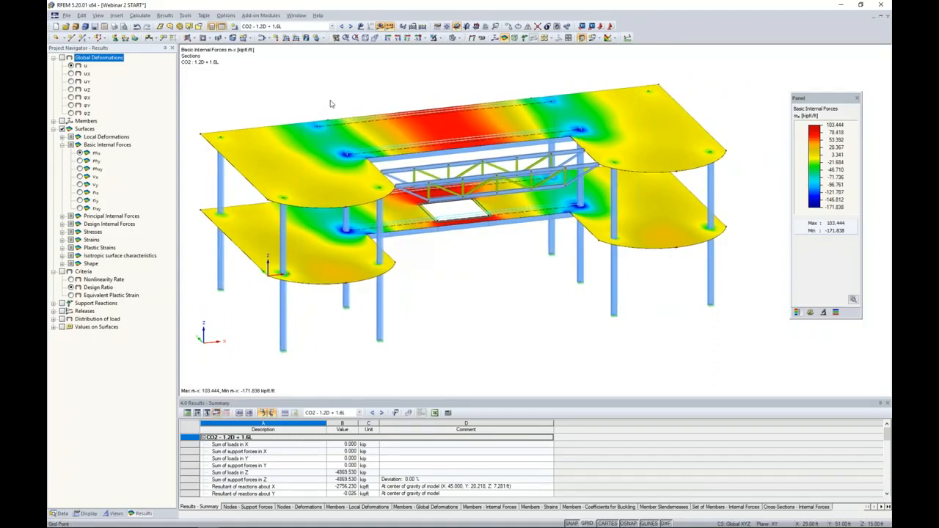
Turn off the results display and show the work plane grid on the model
{"action": "left_click", "coordinate": [380, 26]}
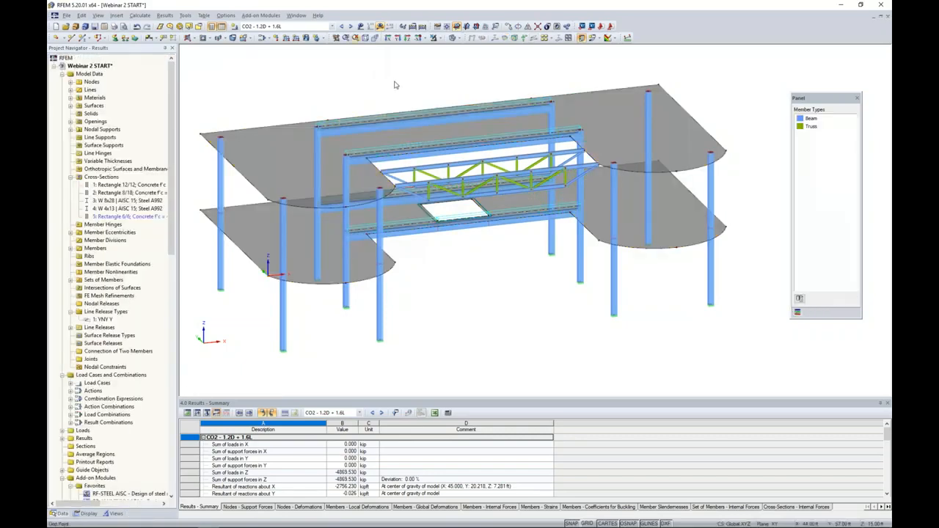
{"action": "left_click", "coordinate": [587, 523]}
{"action": "middle_click_drag", "start_coordinate": [510, 331], "coordinate": [529, 344]}
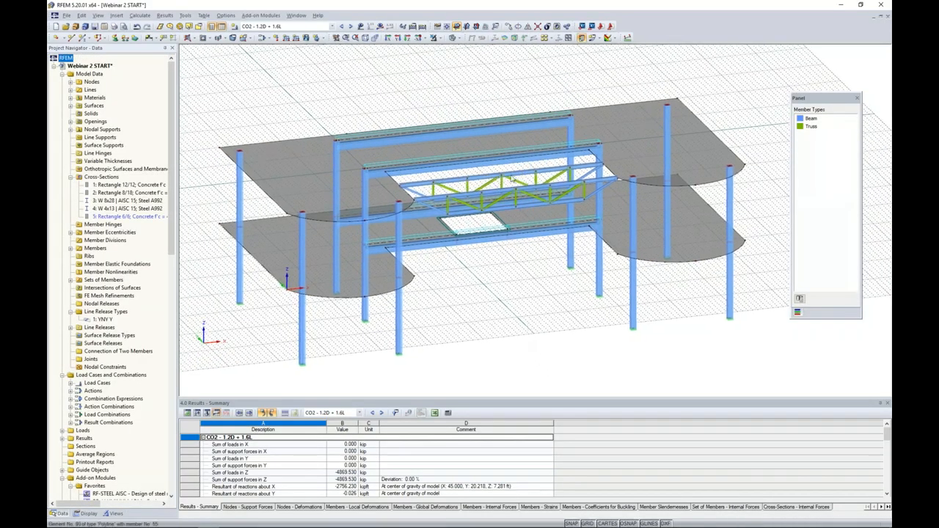
{"action": "left_click", "coordinate": [456, 26]}
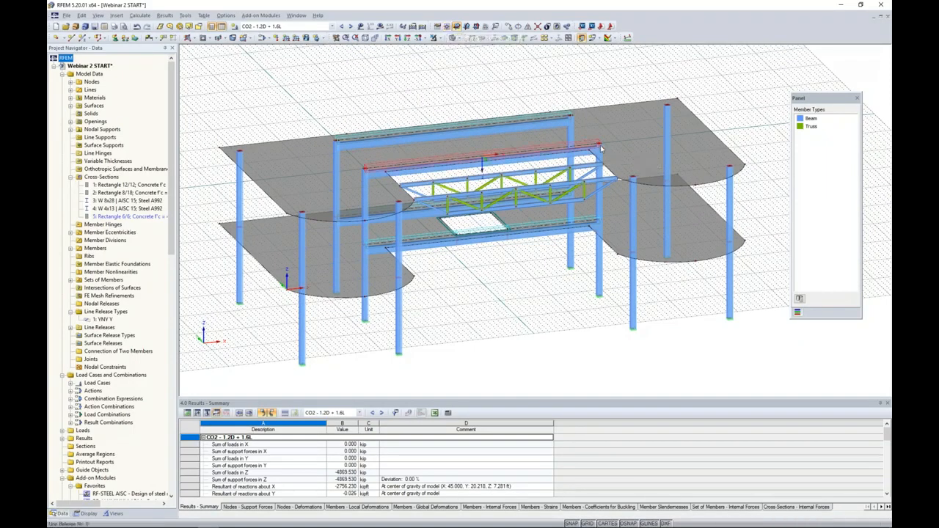
{"action": "left_click", "coordinate": [380, 176]}
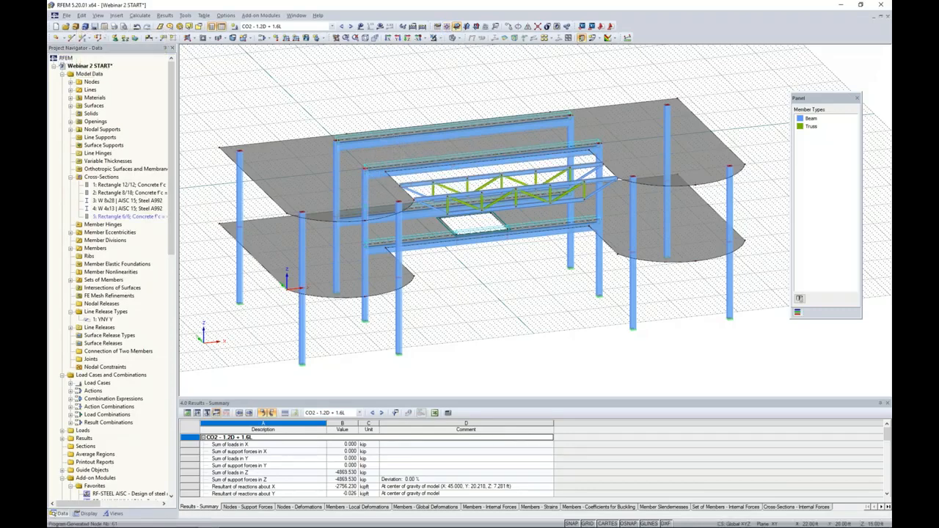
{"action": "middle_click_drag", "start_coordinate": [450, 283], "coordinate": [514, 291], "text": "ctrl"}
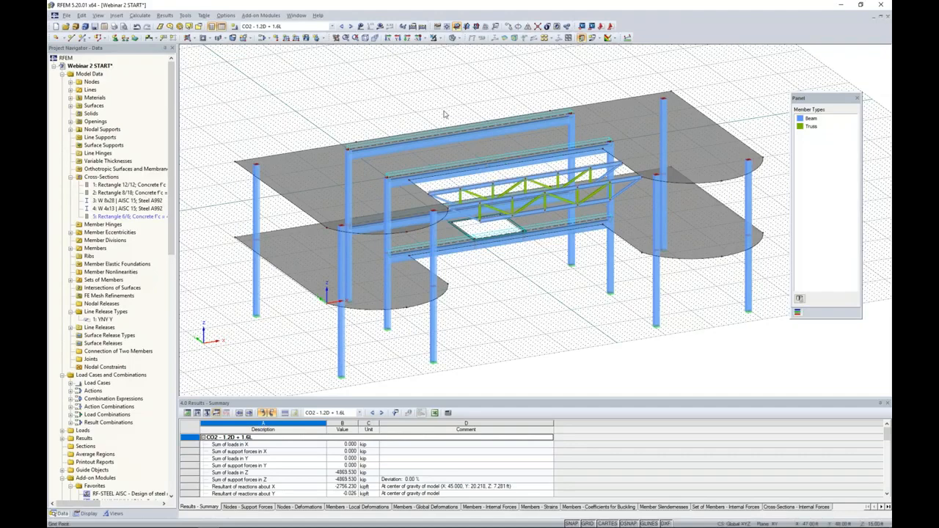
Start a numerically defined surface section with edge points picked at (0, 20, 15) ft and (90, 20, 15) ft
{"action": "left_click", "coordinate": [599, 38]}
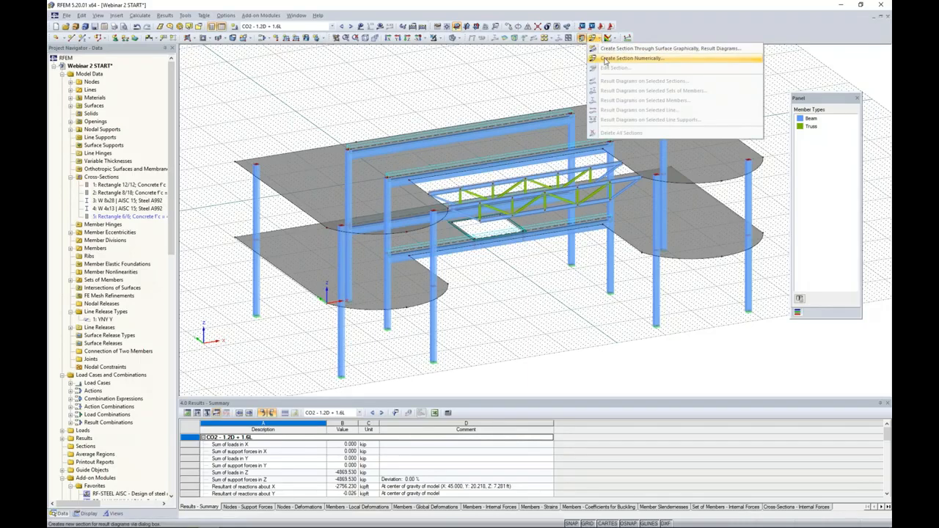
{"action": "left_click", "coordinate": [605, 59]}
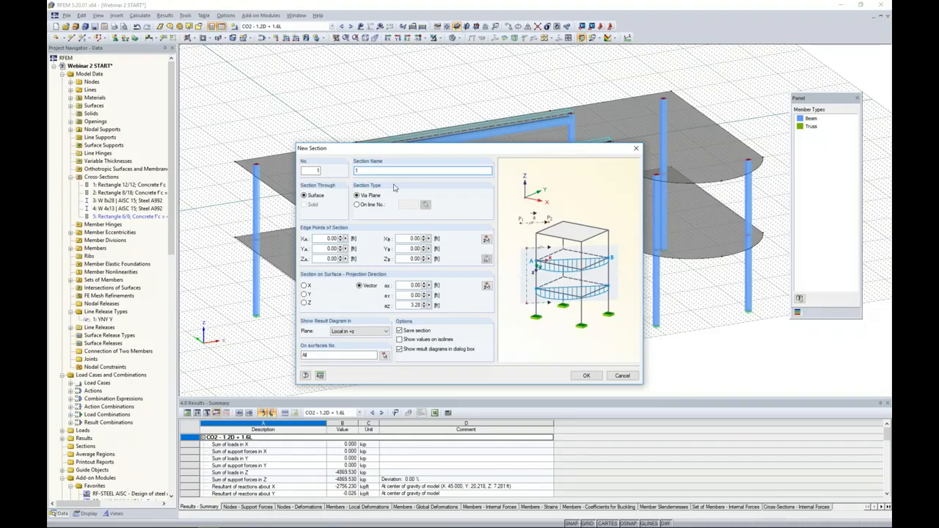
{"action": "left_click", "coordinate": [486, 240]}
{"action": "left_click", "coordinate": [279, 194]}
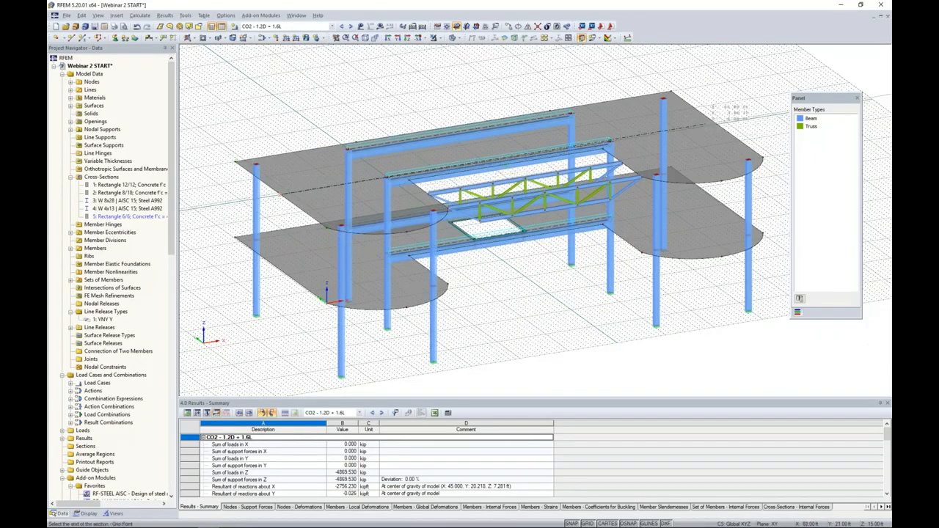
{"action": "left_click", "coordinate": [716, 124]}
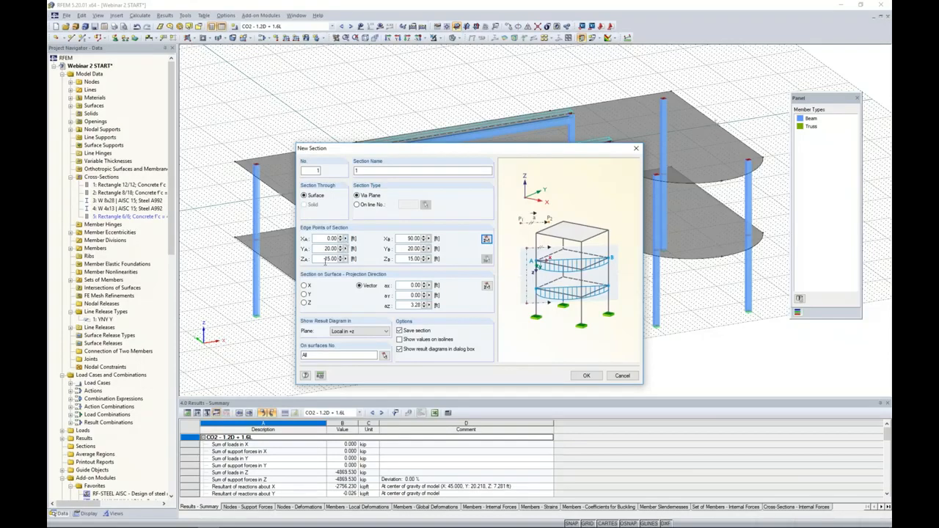
Create the section with projection direction Z, result diagrams in Global in +Z, restricted to upper slab surface 5
{"action": "left_click", "coordinate": [304, 304]}
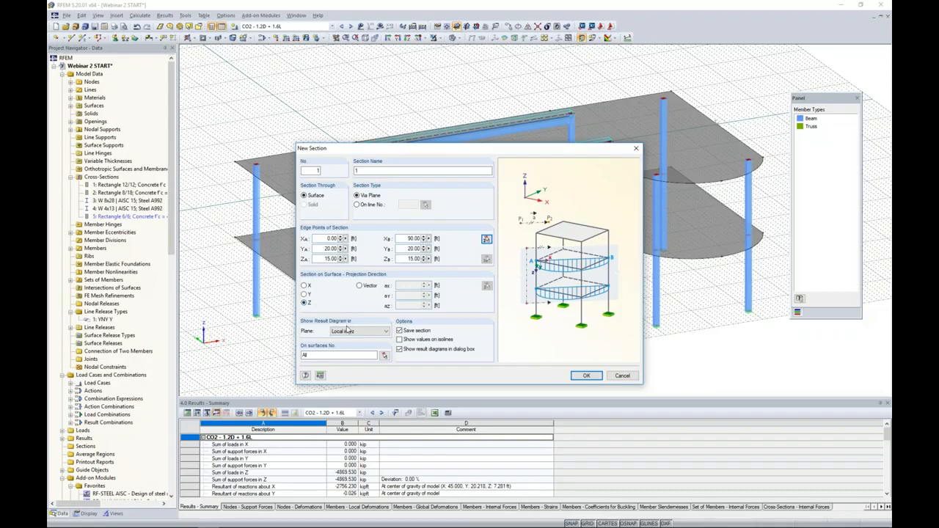
{"action": "left_click", "coordinate": [346, 330]}
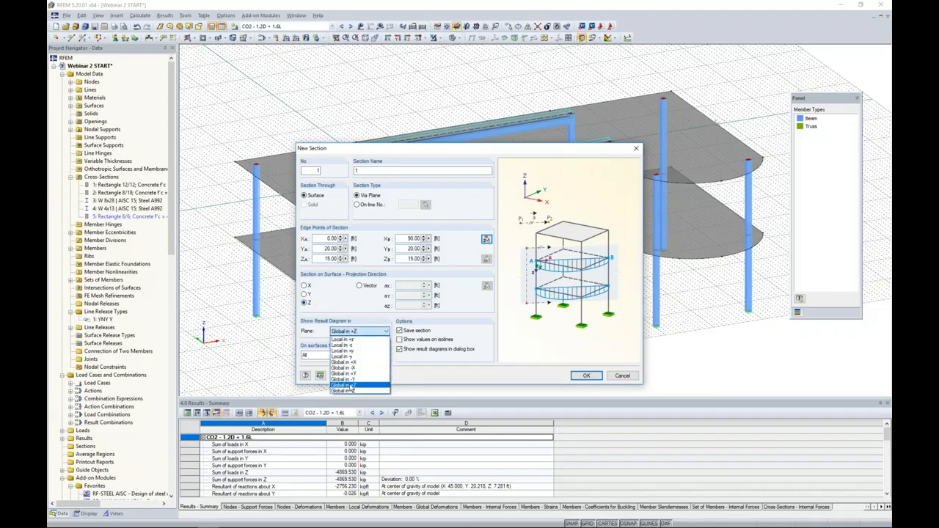
{"action": "left_click", "coordinate": [352, 385]}
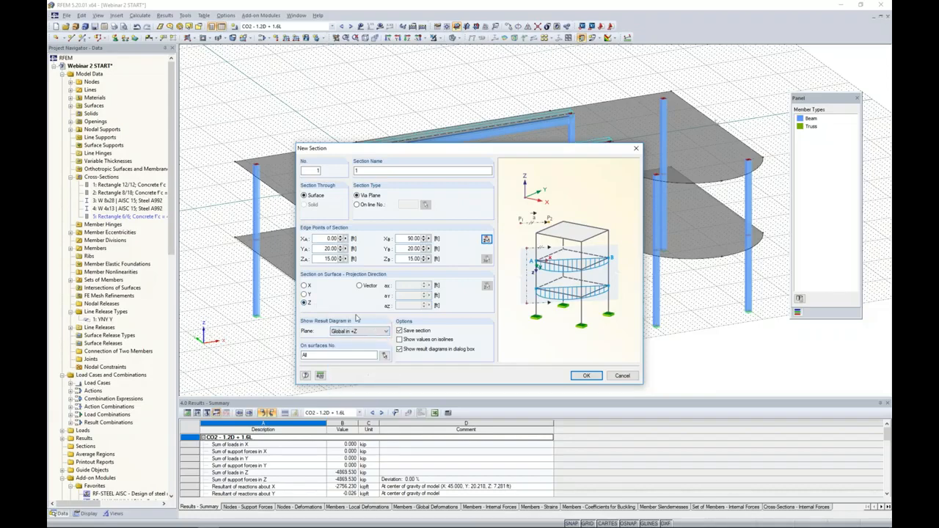
{"action": "left_click", "coordinate": [383, 356]}
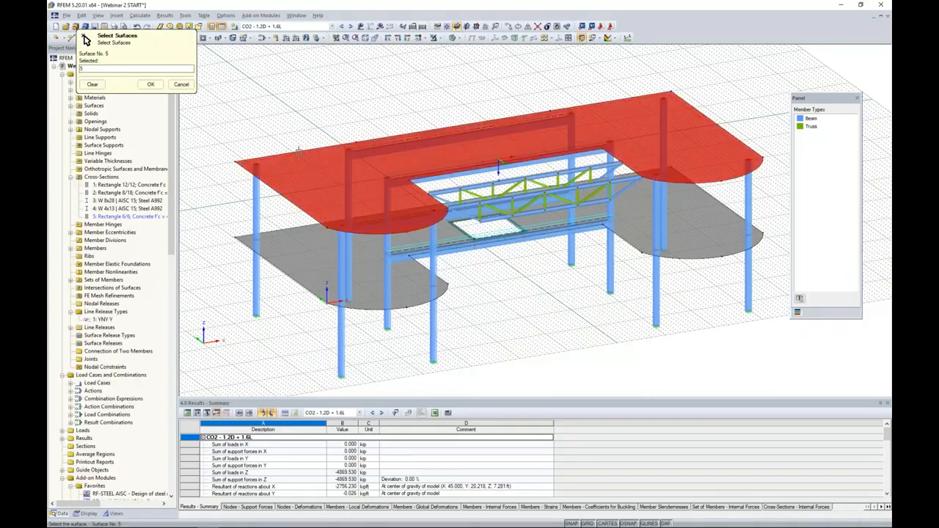
{"action": "left_click", "coordinate": [150, 84]}
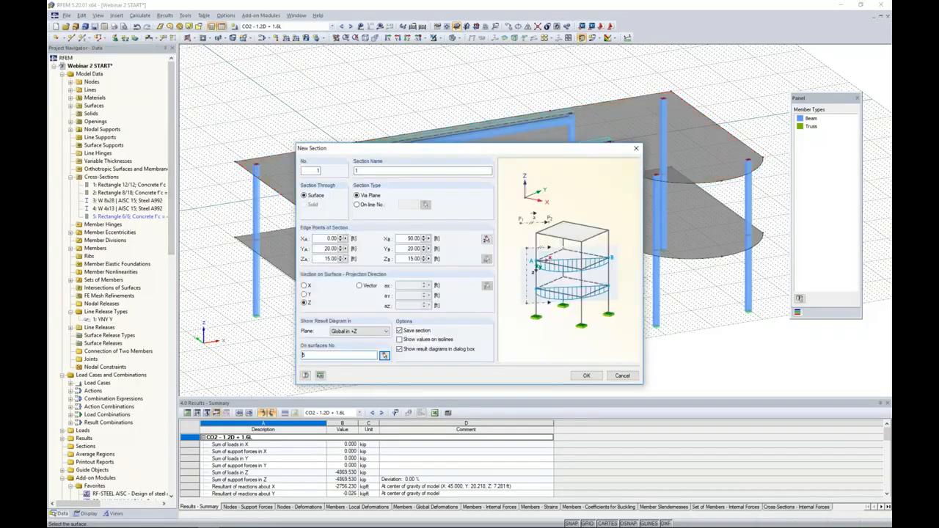
{"action": "left_click", "coordinate": [586, 376]}
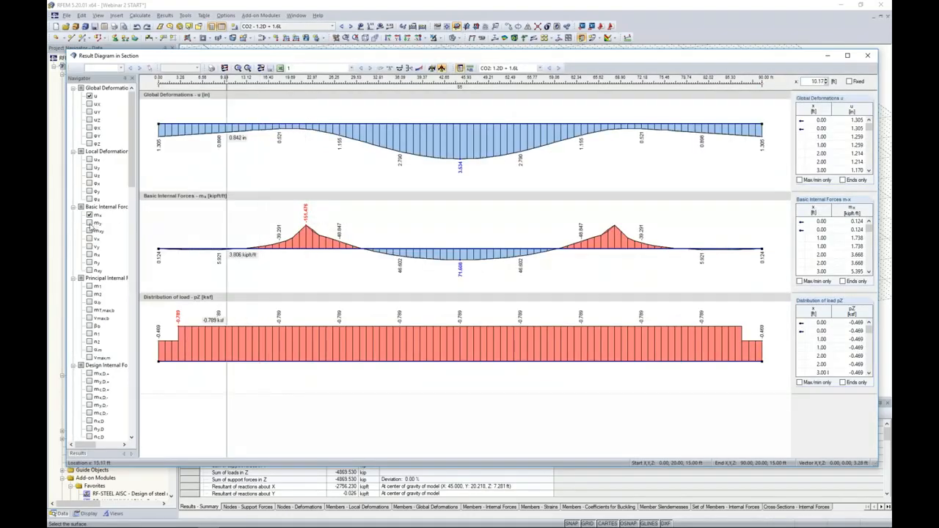
Clear all result diagrams of the section, examine only the mx and my diagrams, and close the diagram window
{"action": "left_click", "coordinate": [224, 67]}
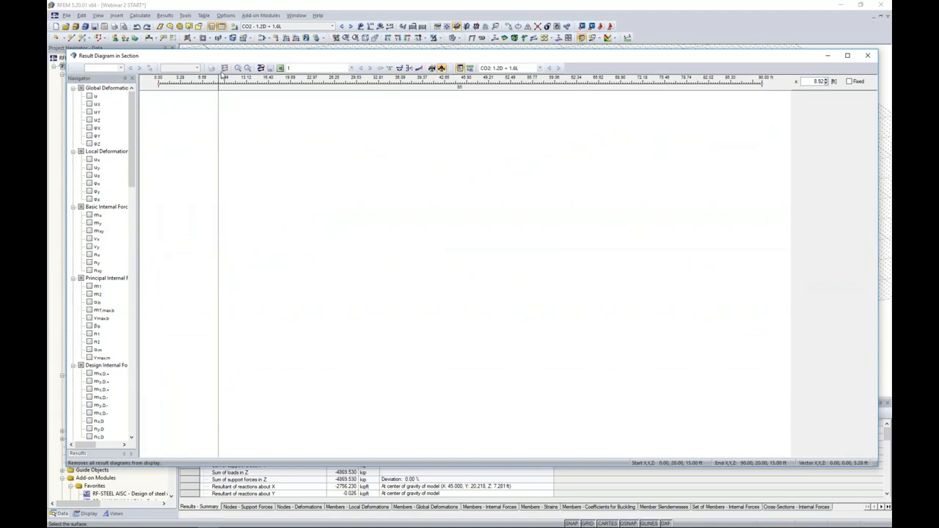
{"action": "left_click", "coordinate": [89, 215]}
{"action": "left_click", "coordinate": [90, 223]}
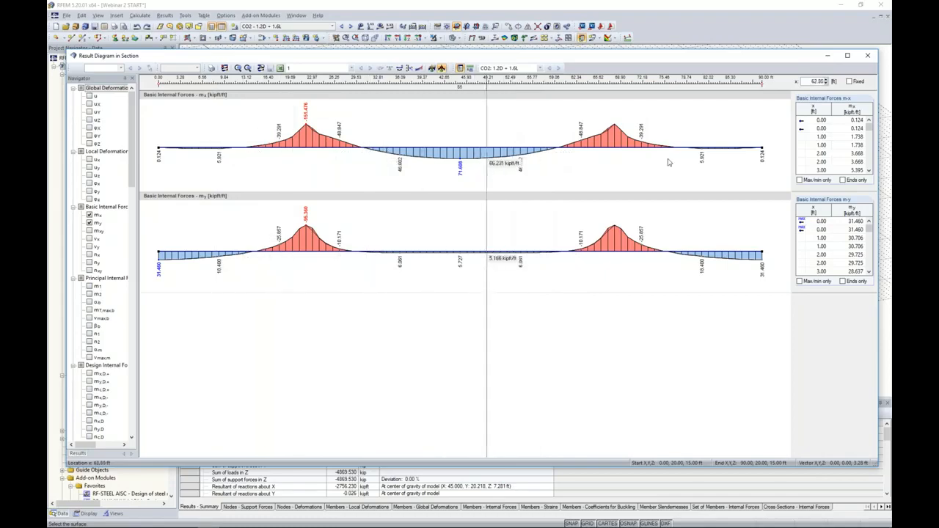
{"action": "left_click", "coordinate": [869, 57]}
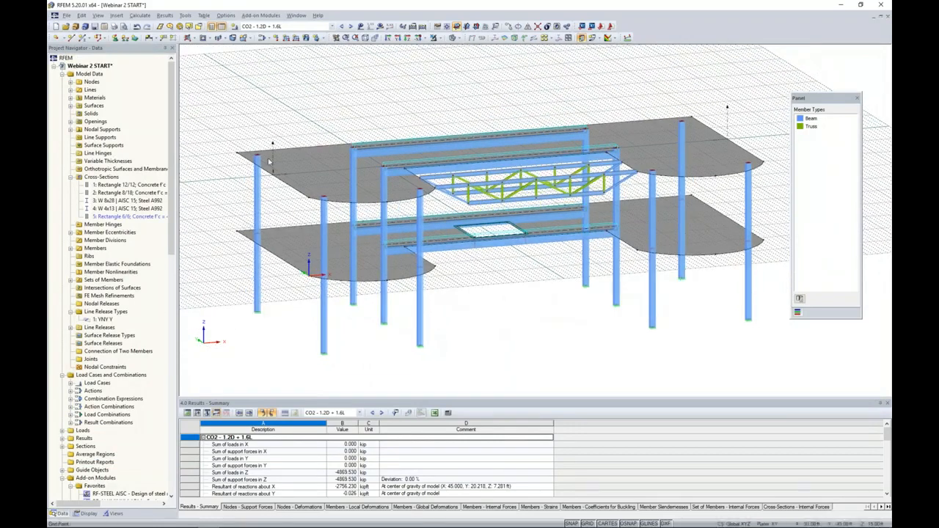
Display the results with the section diagram on the upper slab and hide the grid
{"action": "left_click", "coordinate": [380, 26]}
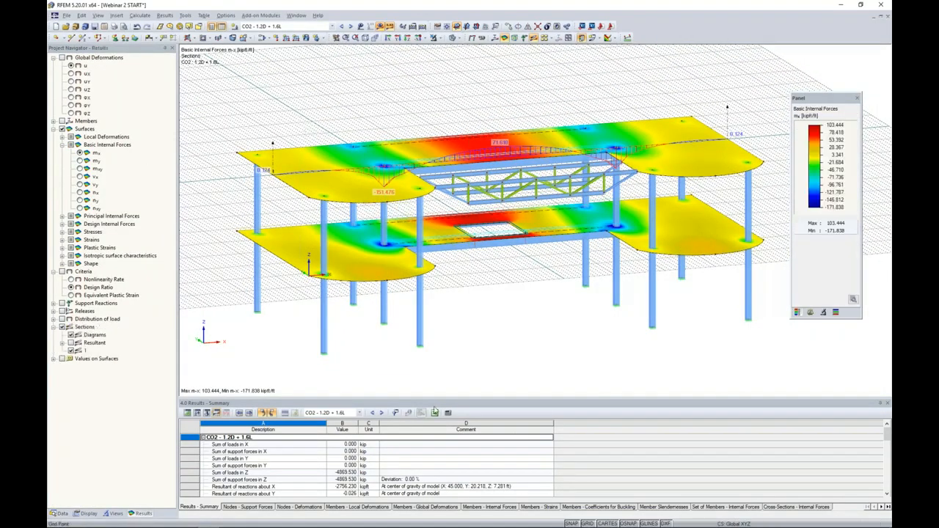
{"action": "left_click", "coordinate": [586, 523]}
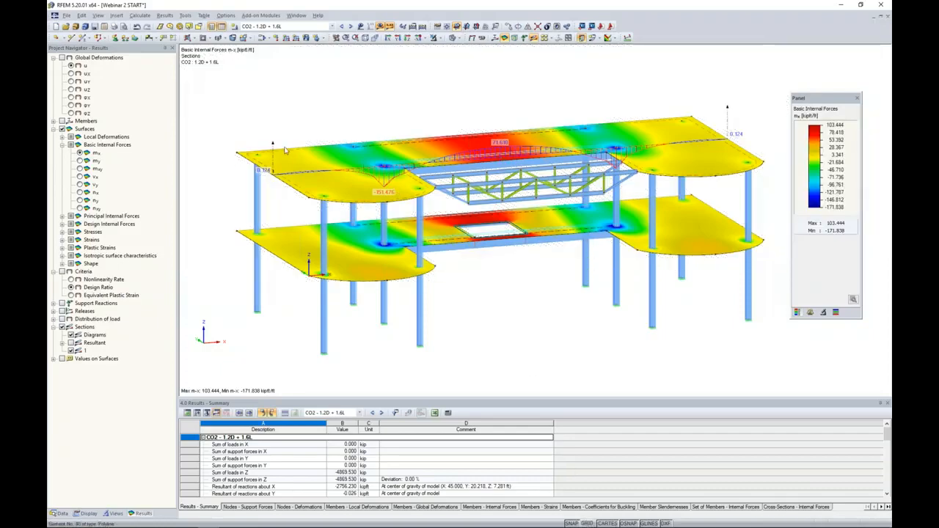
{"action": "middle_click_drag", "start_coordinate": [412, 103], "coordinate": [415, 113]}
{"action": "scroll", "coordinate": [414, 113], "scroll_direction": "up", "scroll_amount": 5}
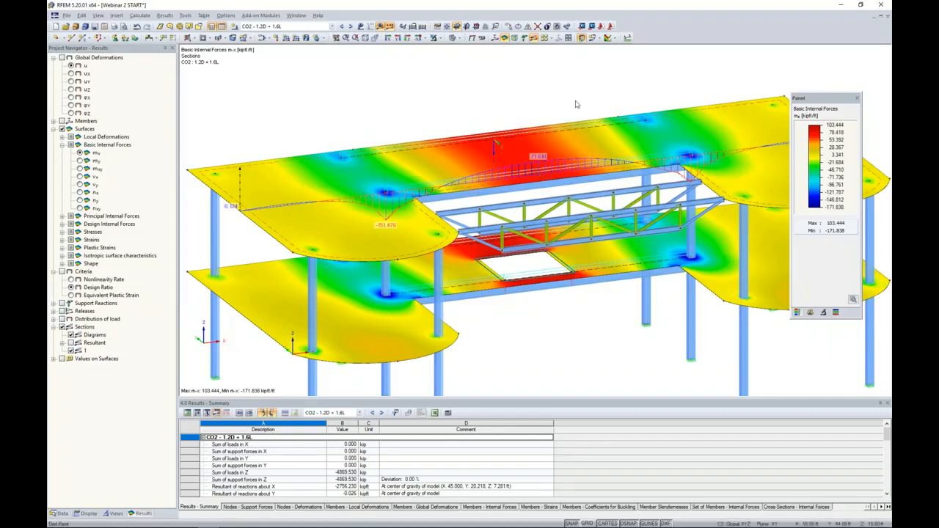
Switch off the isobands on the surfaces, leaving only the section's mx diagram displayed on the model
{"action": "left_click", "coordinate": [616, 39]}
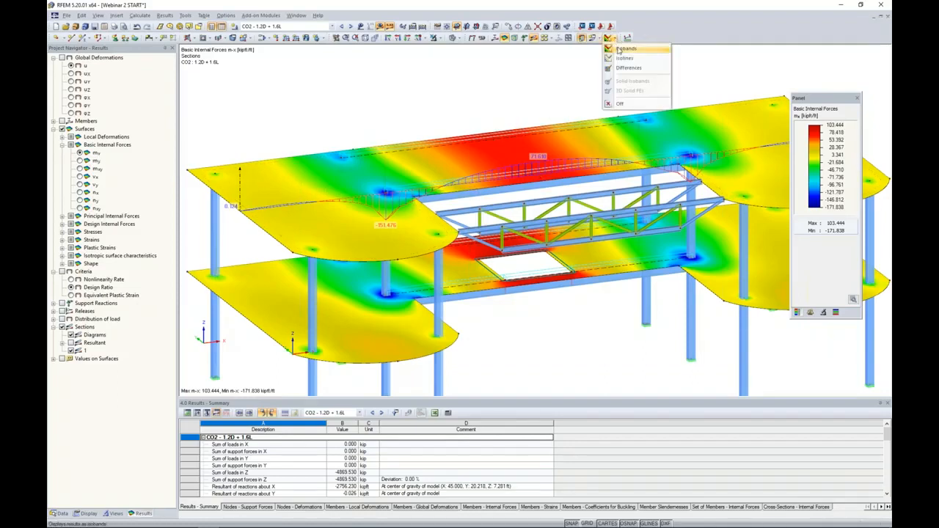
{"action": "left_click", "coordinate": [625, 105]}
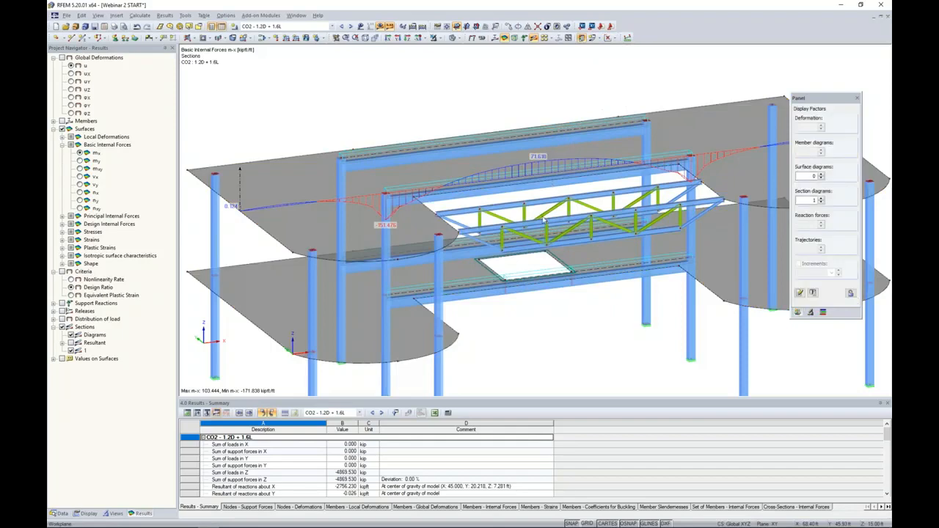
{"action": "middle_click_drag", "start_coordinate": [561, 341], "coordinate": [511, 295], "text": "ctrl"}
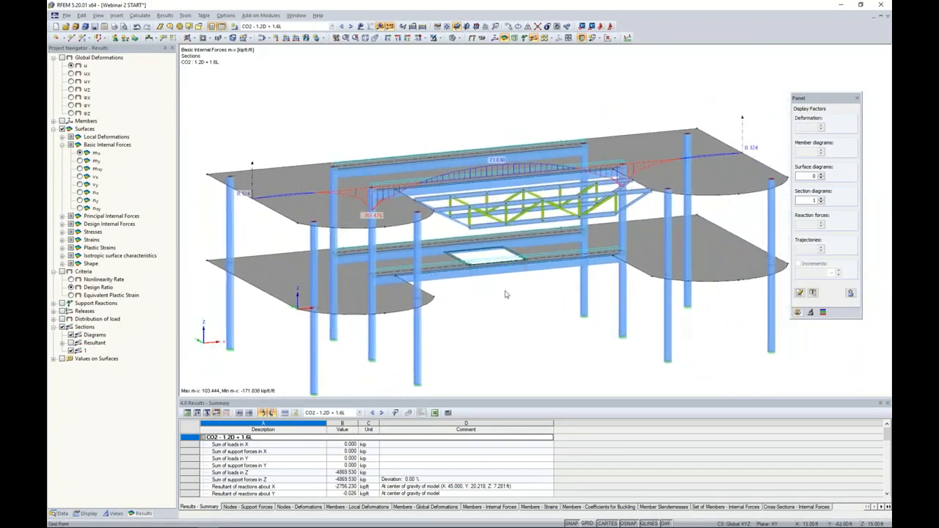
Copy the section once along the upper slab with a displacement of 17.00 ft in Y, picking the vector between the two beam-end nodes
{"action": "mouse_move", "coordinate": [325, 125]}
{"action": "middle_mouse_down", "text": "ctrl"}
{"action": "mouse_move", "coordinate": [315, 139]}
{"action": "mouse_move", "coordinate": [320, 126]}
{"action": "middle_mouse_up", "text": "ctrl"}
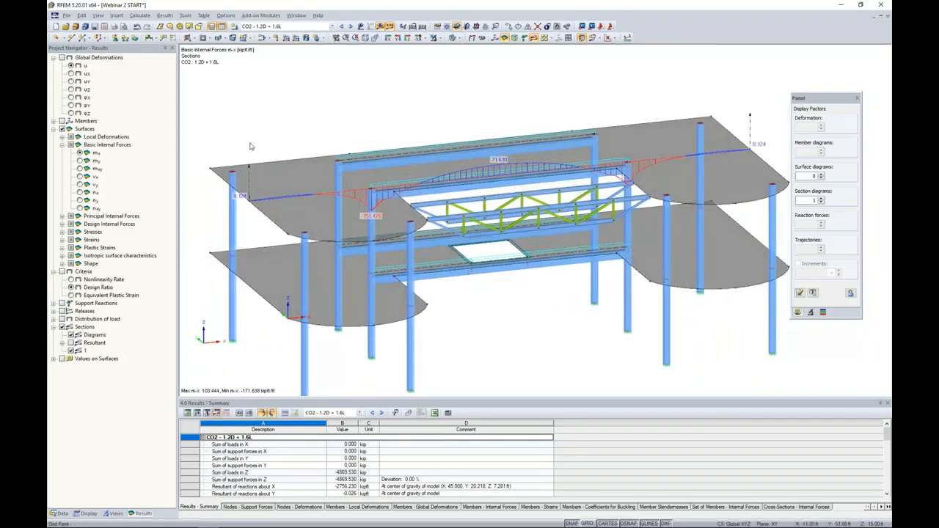
{"action": "middle_click_drag", "start_coordinate": [250, 144], "coordinate": [248, 122], "text": "ctrl"}
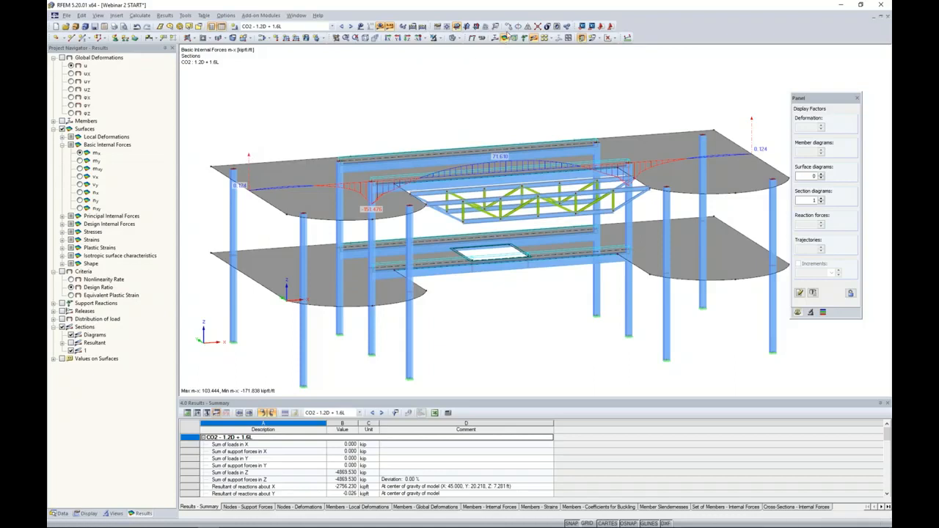
{"action": "left_click", "coordinate": [504, 37]}
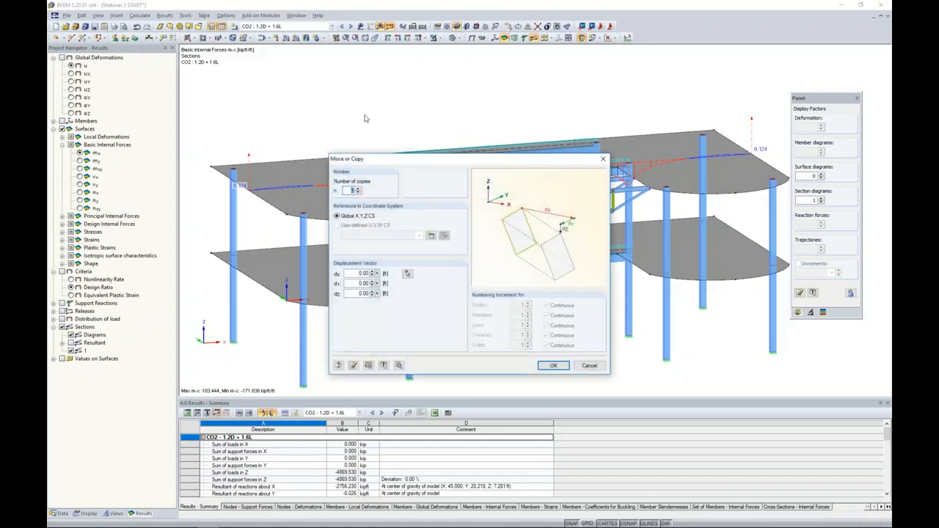
{"action": "left_click", "coordinate": [358, 189]}
{"action": "left_click", "coordinate": [408, 273]}
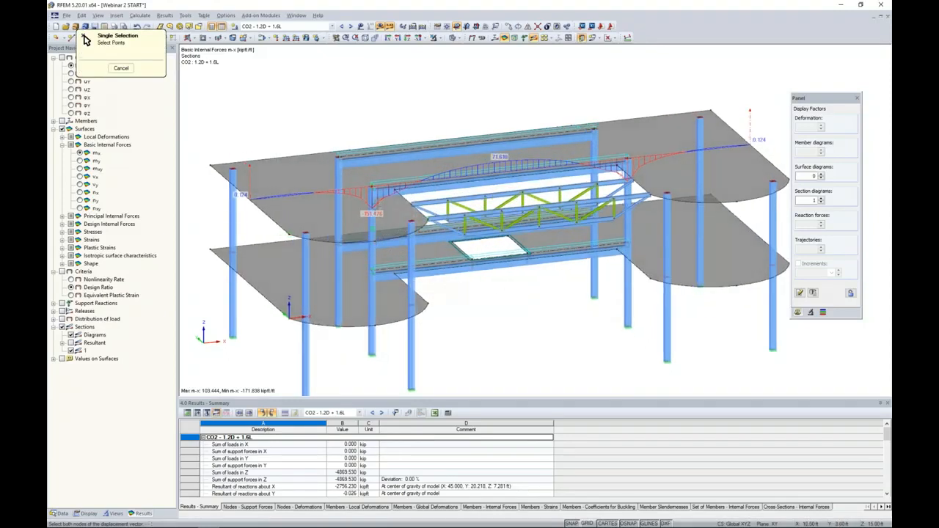
{"action": "left_click", "coordinate": [373, 185]}
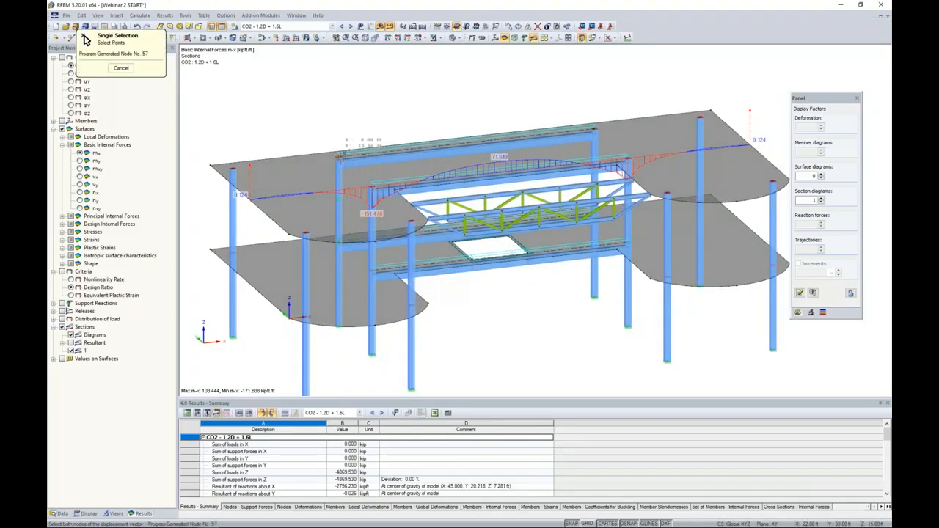
{"action": "left_click", "coordinate": [339, 157]}
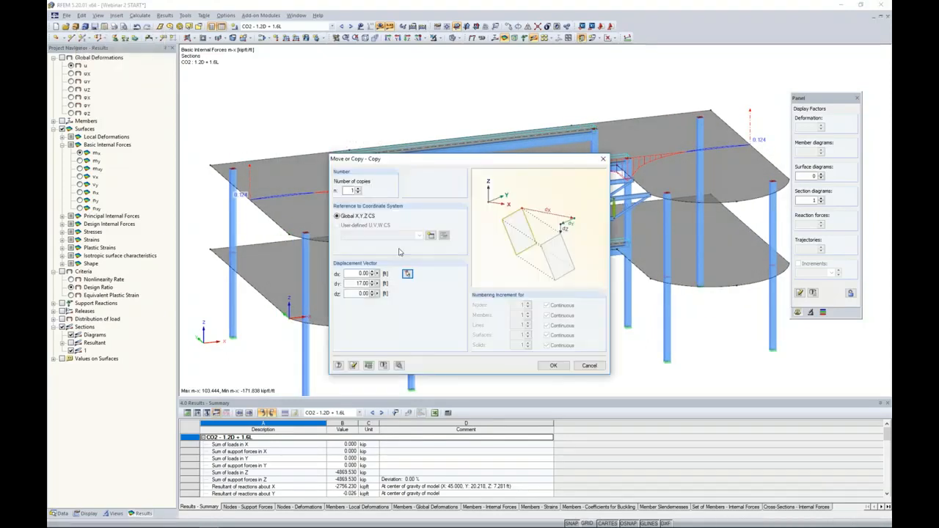
{"action": "left_click", "coordinate": [553, 365]}
{"action": "mouse_move", "coordinate": [527, 328]}
{"action": "middle_mouse_down", "text": "ctrl"}
{"action": "mouse_move", "coordinate": [600, 315]}
{"action": "mouse_move", "coordinate": [513, 318]}
{"action": "middle_mouse_up", "text": "ctrl"}
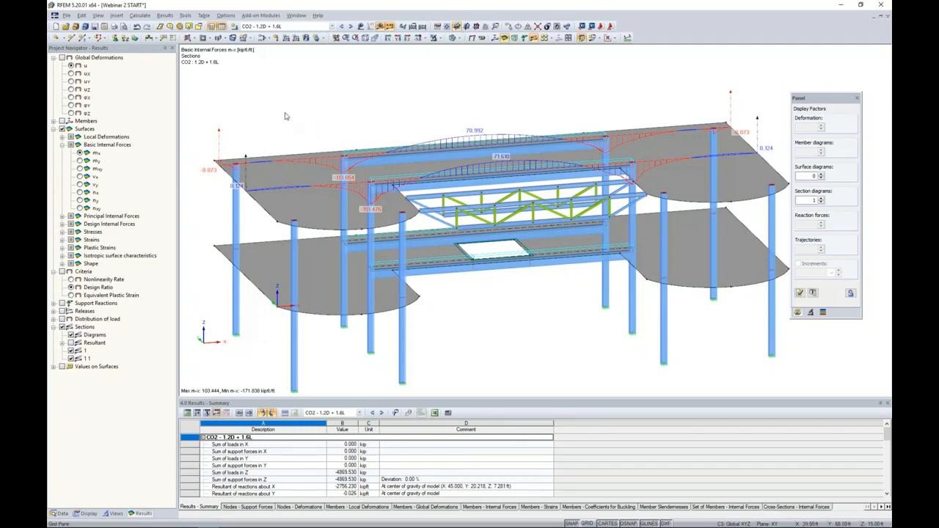
Hide and redisplay the original section's diagram to compare it with the copy, and switch the surface isobands back on
{"action": "left_click", "coordinate": [70, 350]}
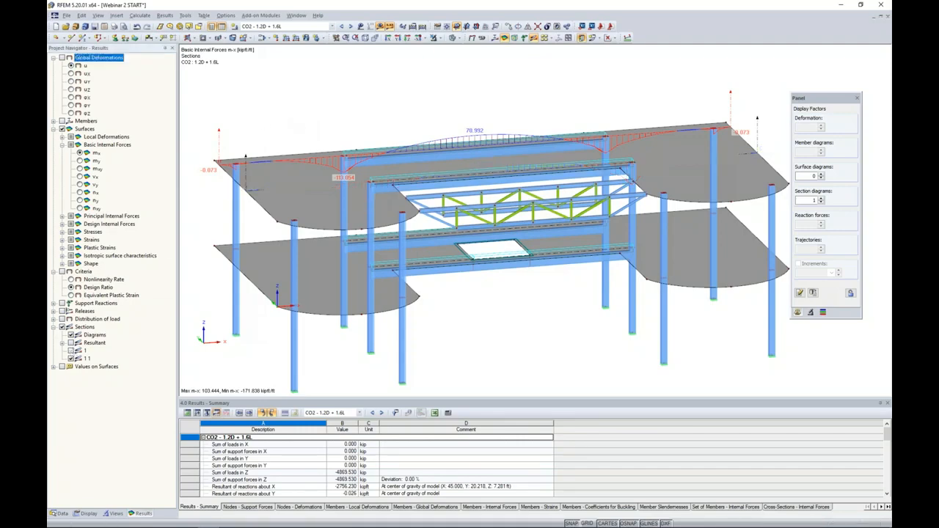
{"action": "left_click", "coordinate": [71, 350]}
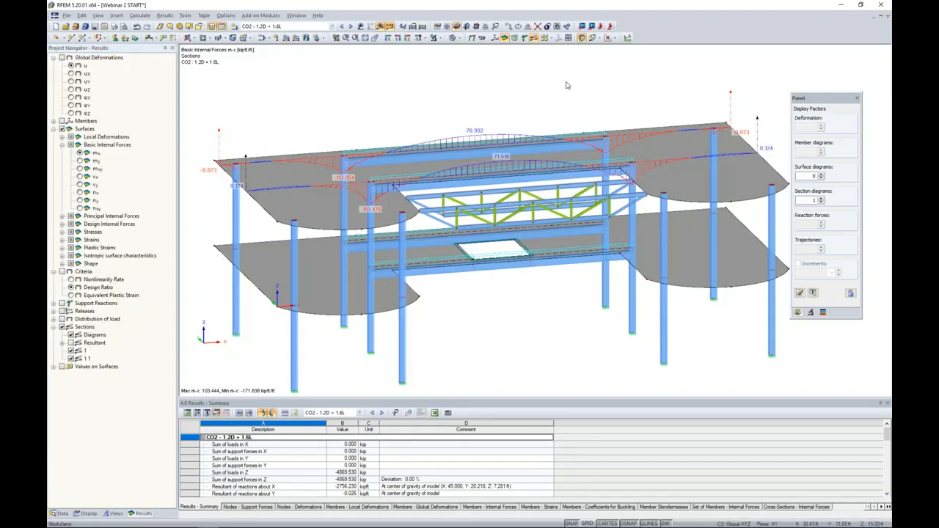
{"action": "left_click", "coordinate": [612, 40]}
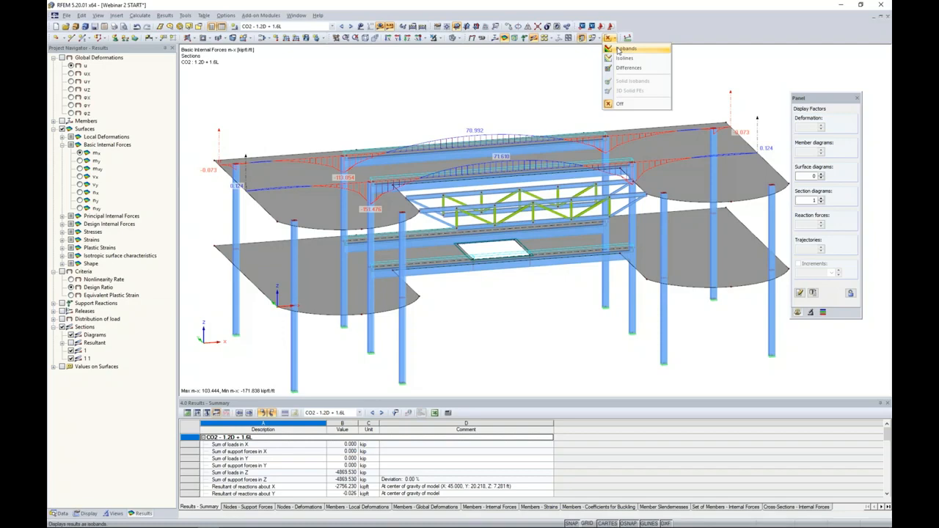
{"action": "left_click", "coordinate": [620, 48]}
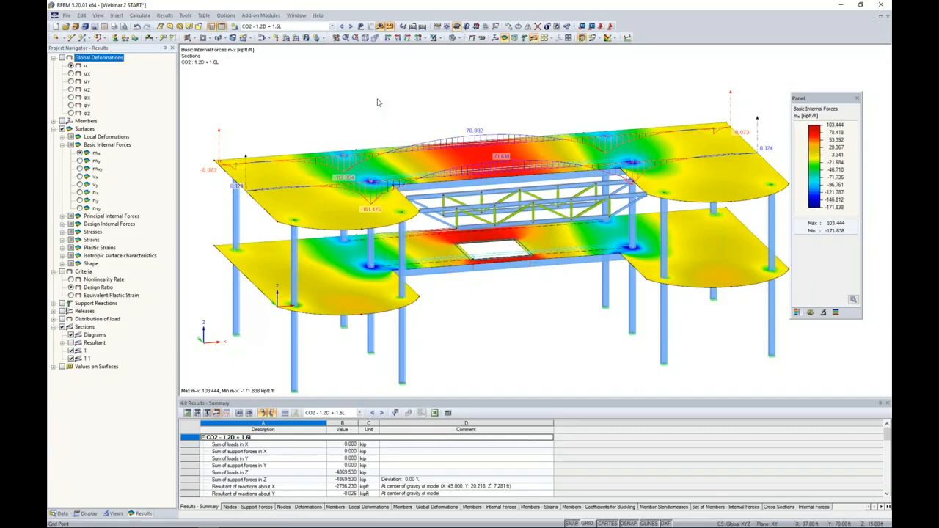
{"action": "left_click", "coordinate": [372, 99]}
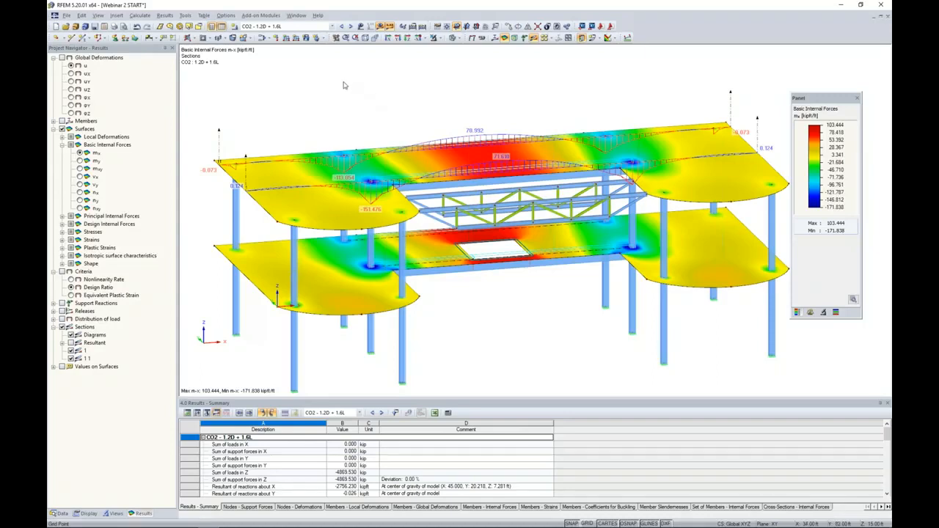
Insert a clipping plane in X-Z with the clipping side inverted and results displayed along the cut
{"action": "left_click", "coordinate": [119, 16]}
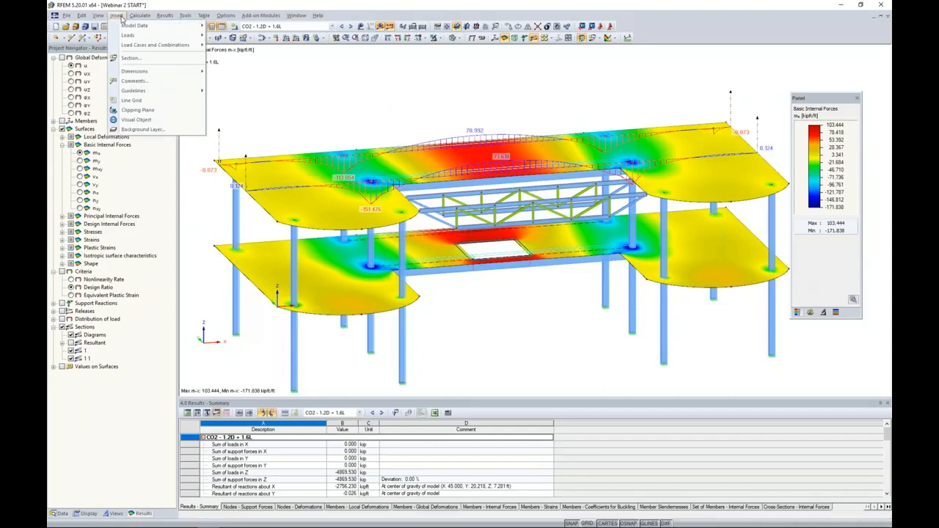
{"action": "left_click", "coordinate": [137, 110]}
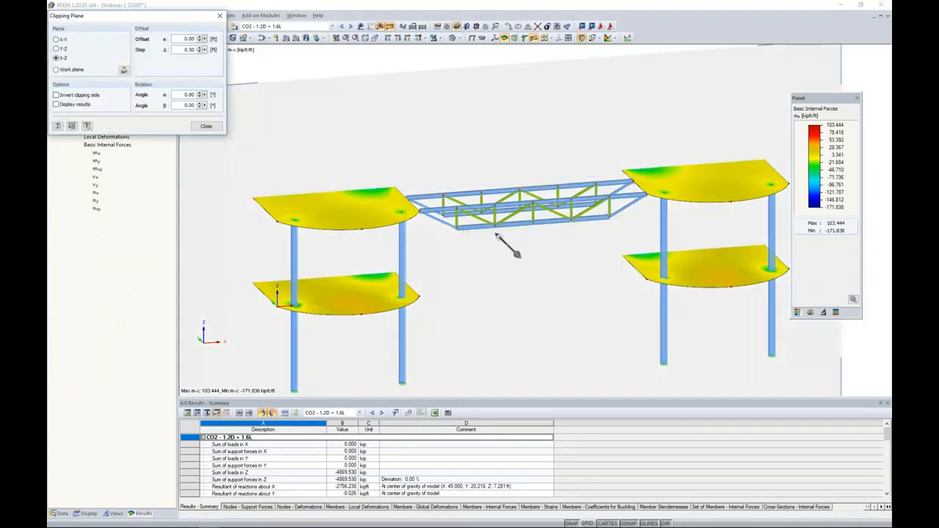
{"action": "scroll", "coordinate": [279, 187], "scroll_direction": "down", "scroll_amount": 2}
{"action": "middle_click_drag", "start_coordinate": [209, 218], "coordinate": [279, 184], "text": "ctrl"}
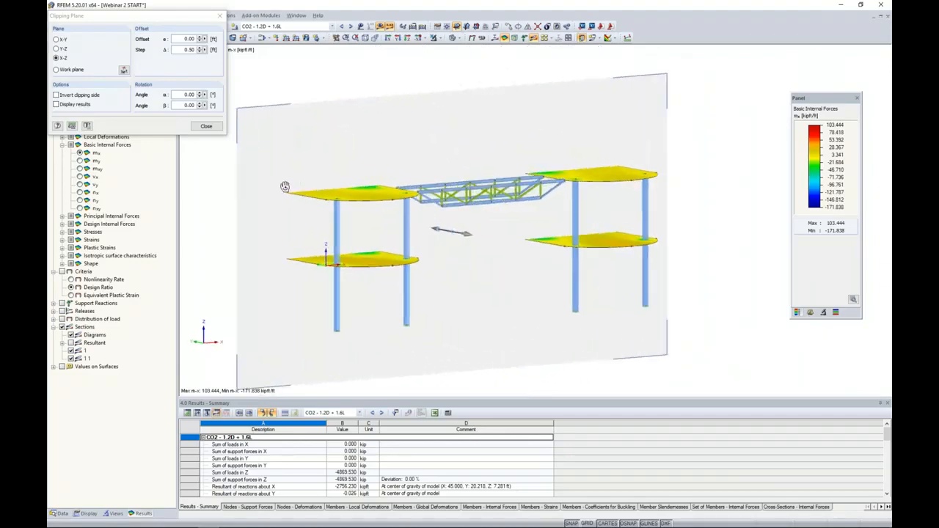
{"action": "left_click", "coordinate": [57, 95]}
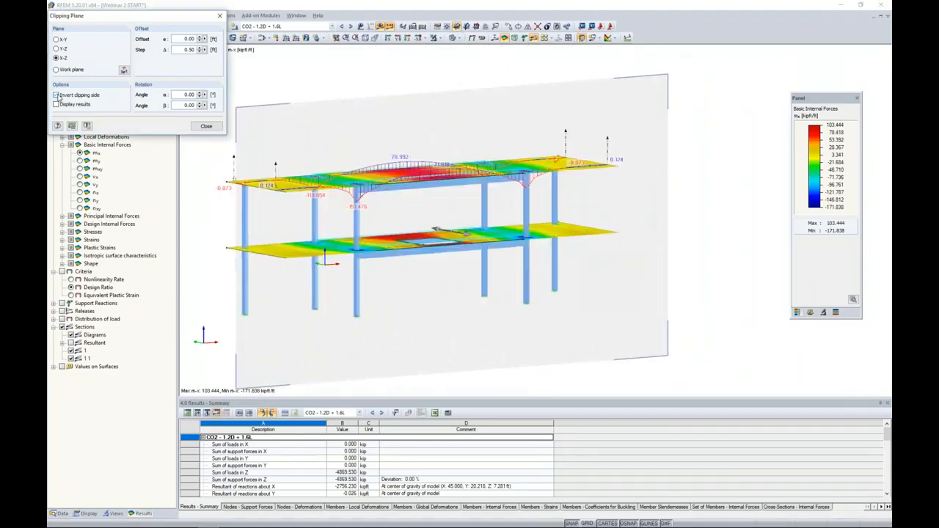
{"action": "middle_click_drag", "start_coordinate": [413, 211], "coordinate": [382, 242], "text": "ctrl"}
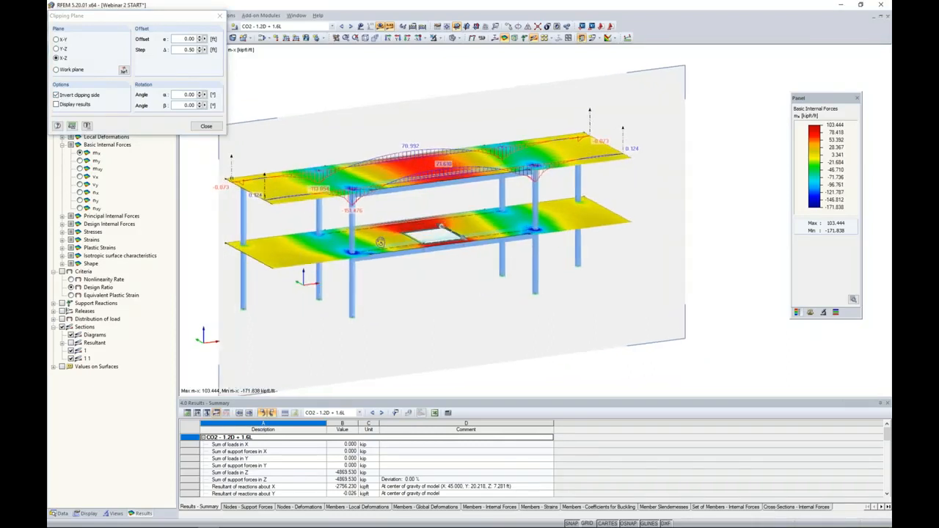
{"action": "left_click", "coordinate": [56, 105]}
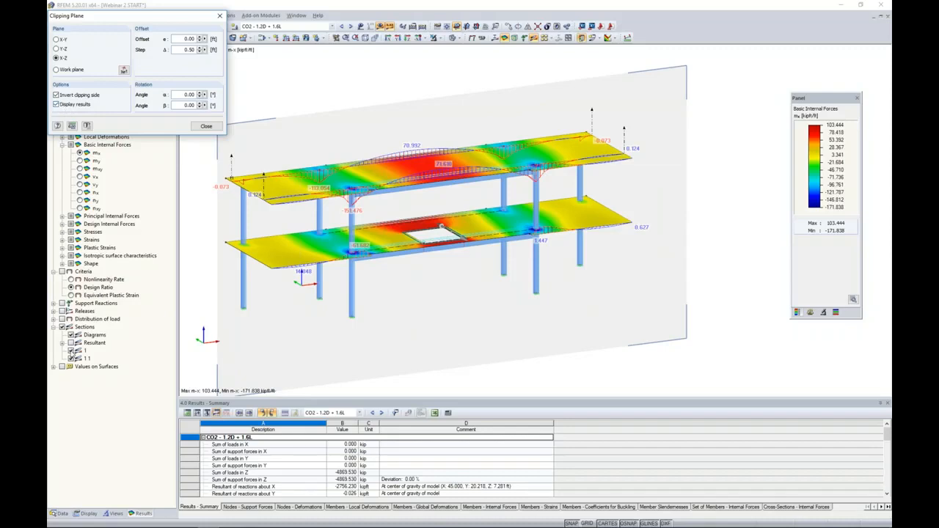
Hide the diagrams of both sections so only the clipping plane's results show on the slabs
{"action": "left_click", "coordinate": [71, 351]}
{"action": "left_click", "coordinate": [72, 359]}
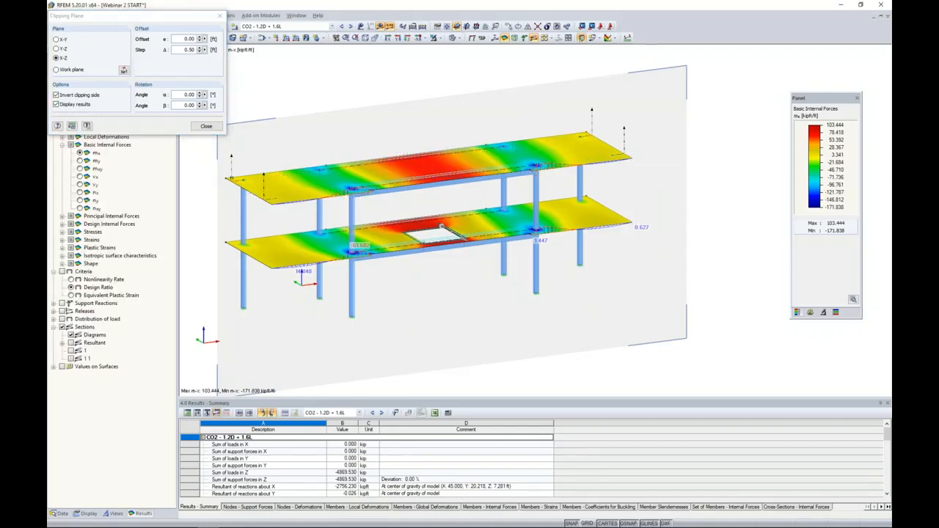
{"action": "middle_click_drag", "start_coordinate": [437, 280], "coordinate": [428, 272], "text": "ctrl"}
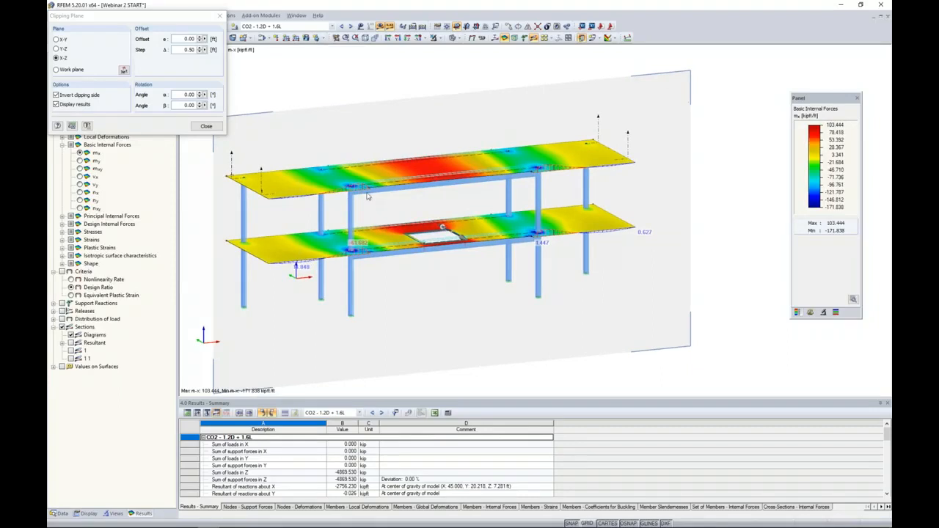
{"action": "scroll", "coordinate": [370, 196], "scroll_direction": "up", "scroll_amount": 3}
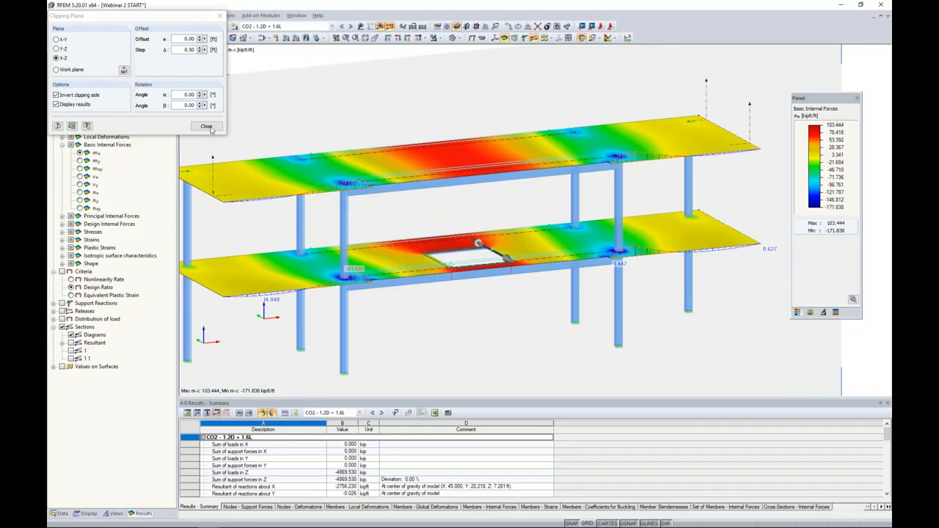
Shift the X-Z clipping plane in 0.50 ft steps to an offset of -6.50 ft
{"action": "left_click_drag", "start_coordinate": [181, 50], "coordinate": [214, 56]}
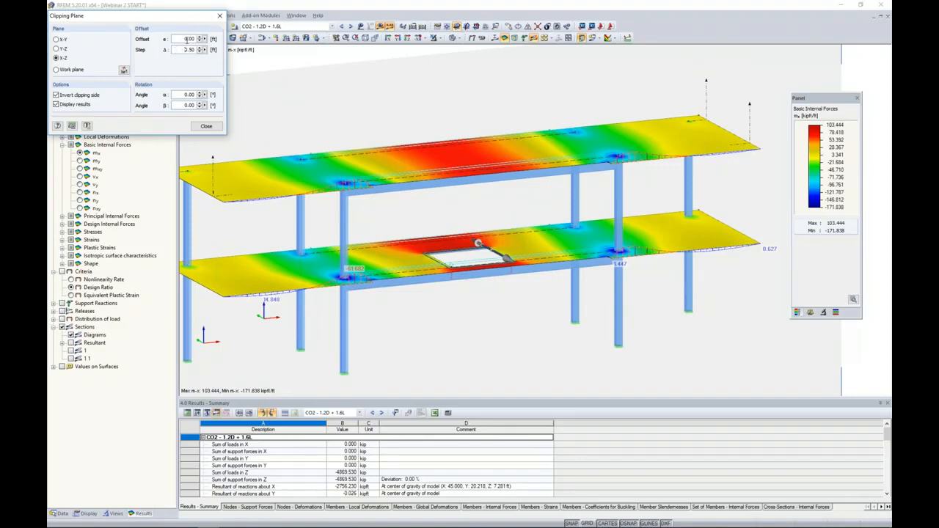
{"action": "left_click", "coordinate": [200, 38]}
{"action": "left_click", "coordinate": [200, 39]}
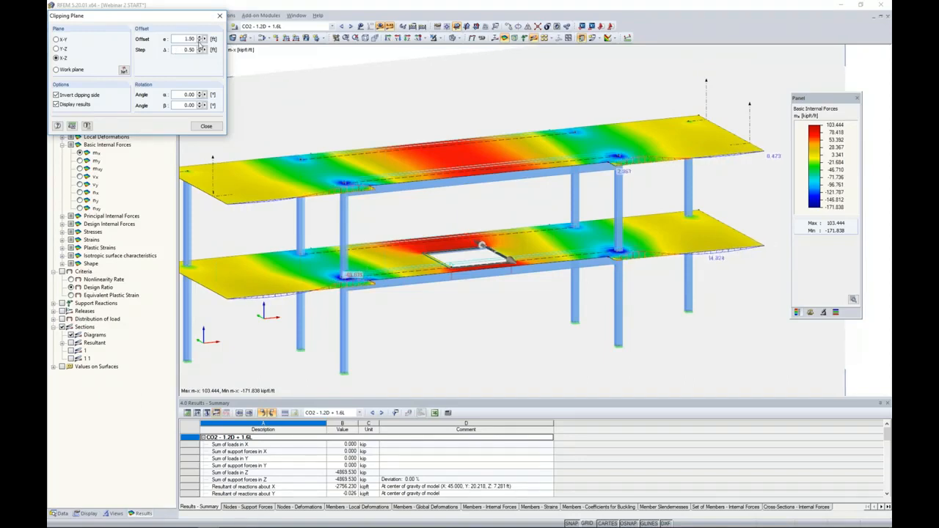
{"action": "left_click", "coordinate": [200, 41]}
{"action": "left_click", "coordinate": [199, 41]}
{"action": "left_click", "coordinate": [200, 41]}
{"action": "left_click", "coordinate": [199, 41]}
{"action": "left_click", "coordinate": [199, 41]}
{"action": "left_click", "coordinate": [199, 41]}
{"action": "left_click", "coordinate": [199, 41]}
{"action": "left_click", "coordinate": [199, 41]}
{"action": "left_click", "coordinate": [200, 41]}
{"action": "left_click", "coordinate": [199, 41]}
{"action": "left_click", "coordinate": [199, 41]}
{"action": "left_click", "coordinate": [200, 41]}
{"action": "left_click", "coordinate": [199, 41]}
{"action": "left_click", "coordinate": [200, 41]}
{"action": "left_click", "coordinate": [199, 41]}
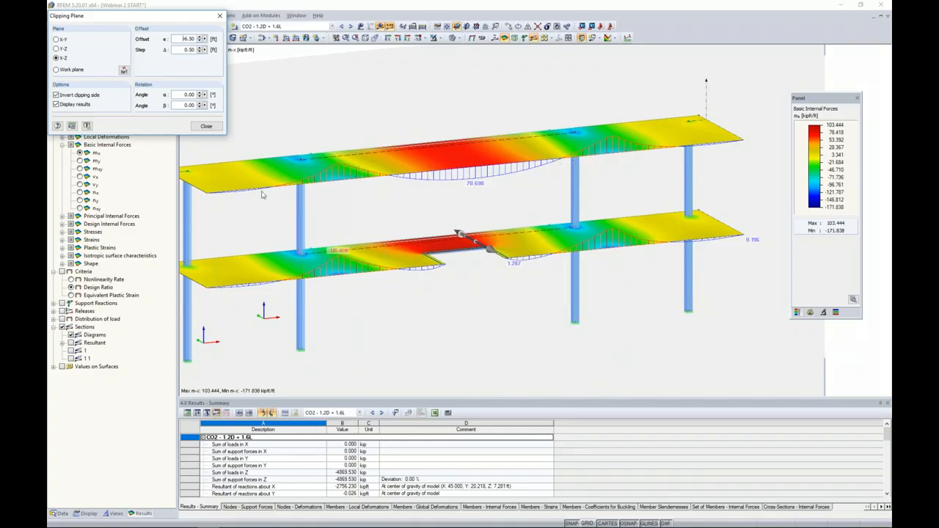
Display all values on the section diagrams and examine the mx values along the upper slab's cut
{"action": "left_click", "coordinate": [86, 514]}
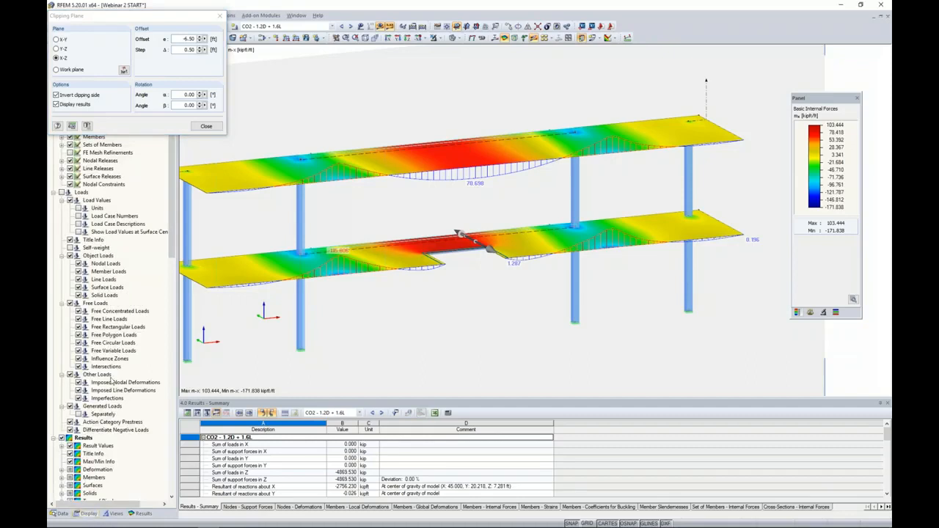
{"action": "scroll", "coordinate": [112, 379], "scroll_direction": "down", "scroll_amount": 12}
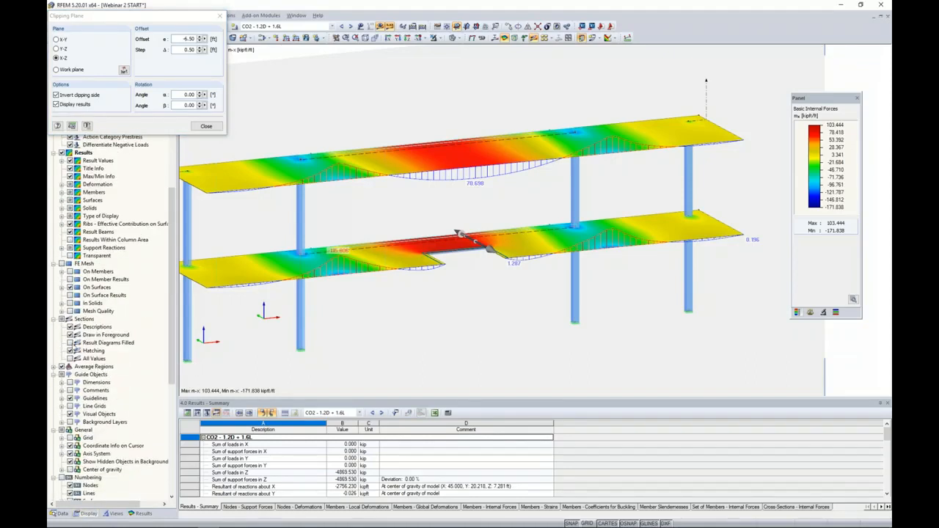
{"action": "left_click", "coordinate": [70, 359]}
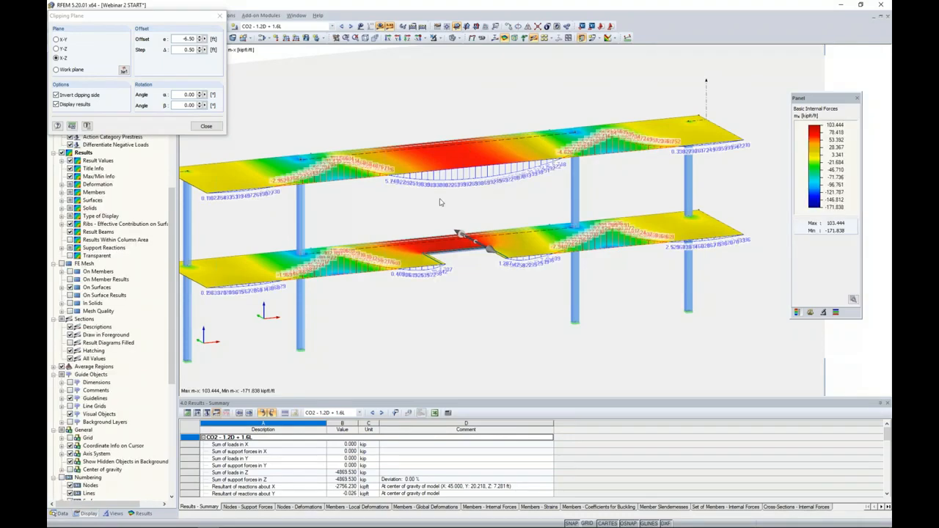
{"action": "scroll", "coordinate": [457, 190], "scroll_direction": "up", "scroll_amount": 1}
{"action": "scroll", "coordinate": [457, 190], "scroll_direction": "up", "scroll_amount": 6}
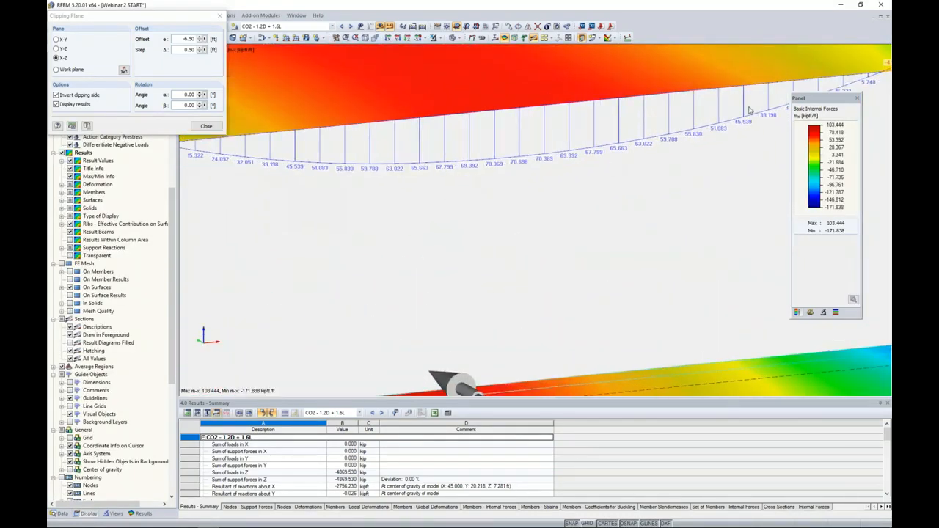
{"action": "scroll", "coordinate": [432, 210], "scroll_direction": "down", "scroll_amount": 7}
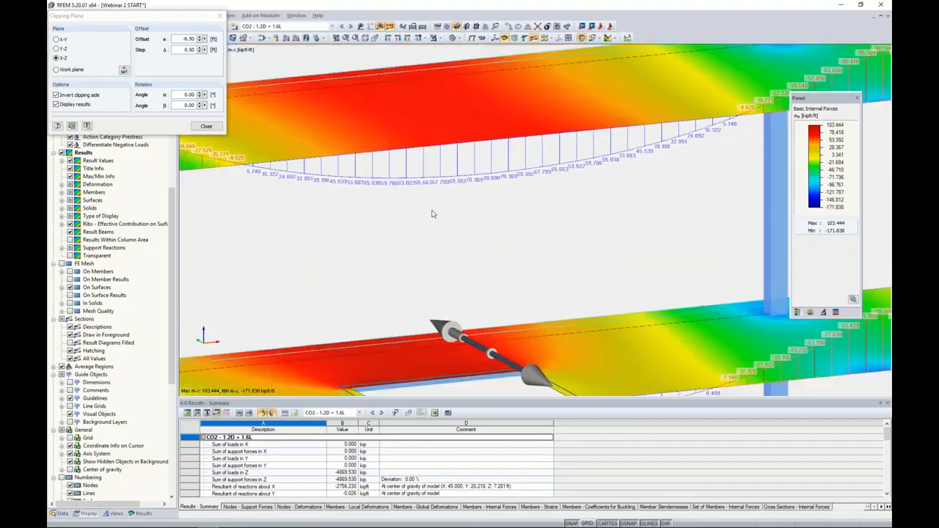
{"action": "middle_click_drag", "start_coordinate": [420, 216], "coordinate": [476, 198]}
Move the clipping plane settings clear of the display options and step the X-Z plane to an offset of -7.50 ft
{"action": "left_click_drag", "start_coordinate": [179, 19], "coordinate": [261, 126]}
{"action": "left_click", "coordinate": [283, 143]}
{"action": "left_click", "coordinate": [283, 144]}
{"action": "left_click", "coordinate": [283, 144]}
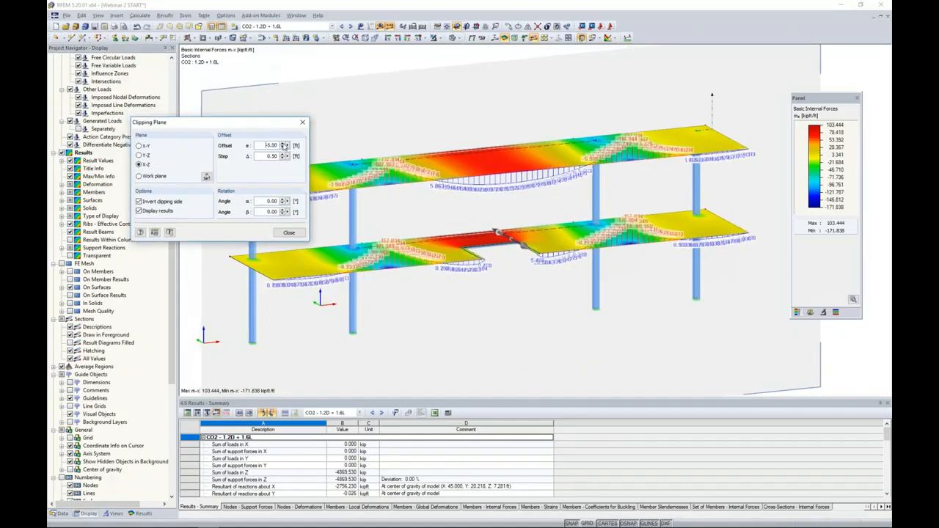
{"action": "left_click", "coordinate": [284, 143]}
{"action": "left_click", "coordinate": [283, 143]}
{"action": "left_click", "coordinate": [283, 145]}
{"action": "left_click", "coordinate": [283, 145]}
{"action": "left_click", "coordinate": [283, 144]}
{"action": "left_click", "coordinate": [283, 144]}
{"action": "left_click", "coordinate": [284, 145]}
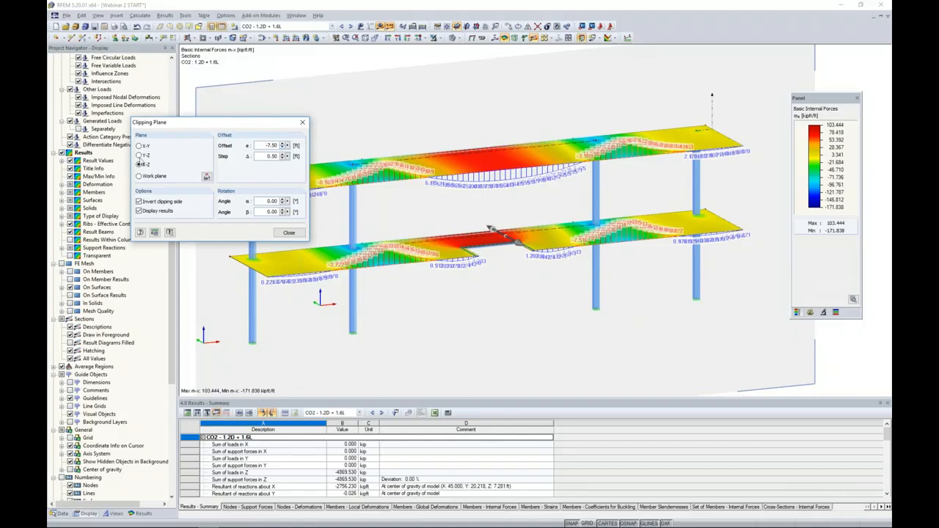
Change the clipping plane to Y-Z and display the my basic internal forces on the surfaces
{"action": "left_click", "coordinate": [139, 155]}
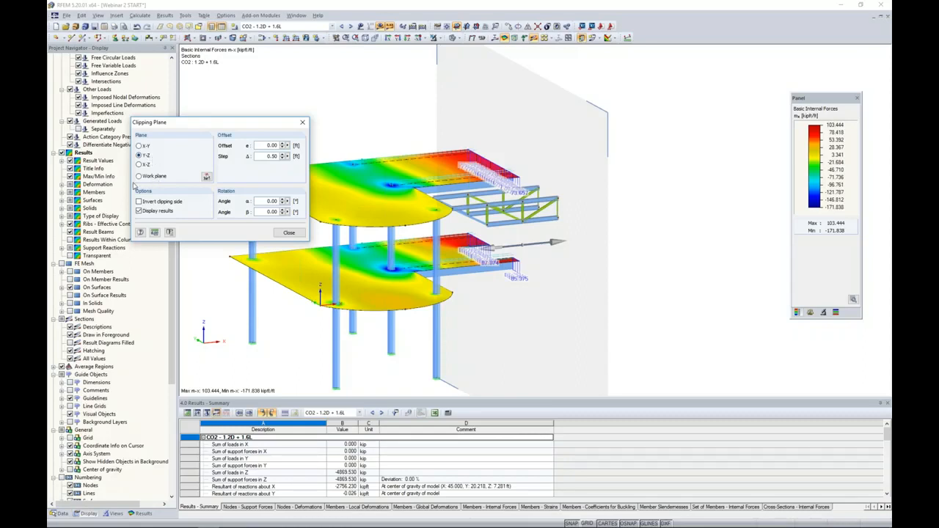
{"action": "left_click", "coordinate": [141, 512]}
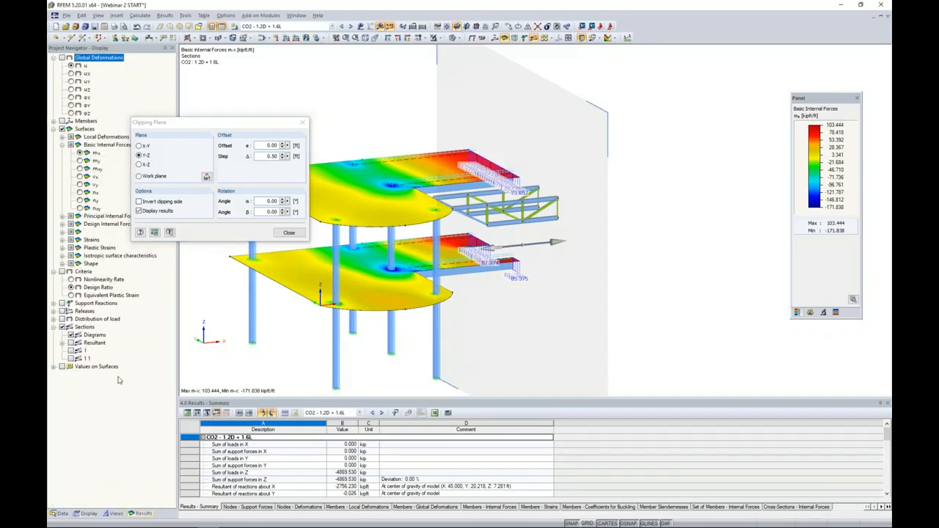
{"action": "left_click", "coordinate": [80, 160]}
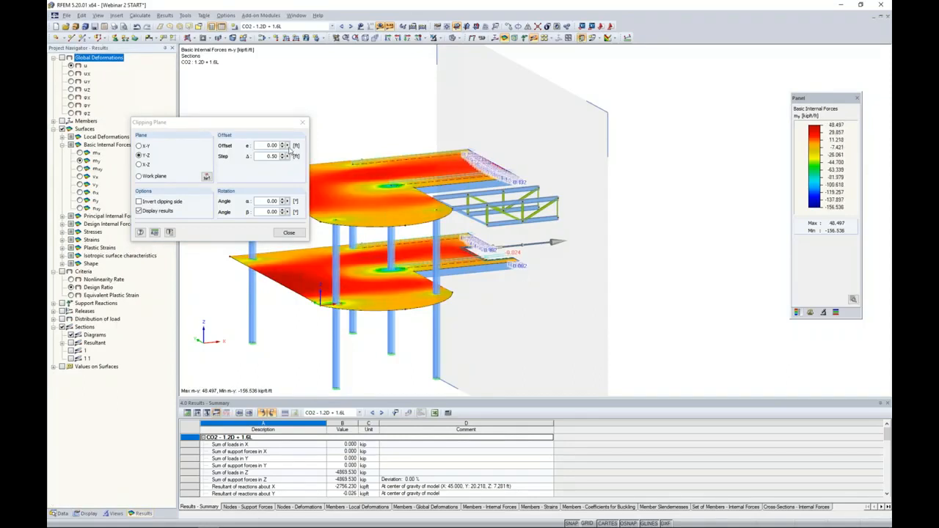
Set the Y-Z clipping plane's offset to 4.50 ft and examine the my values along the upper slab's cut
{"action": "left_click", "coordinate": [285, 145]}
{"action": "left_click", "coordinate": [283, 143]}
{"action": "left_click", "coordinate": [283, 144]}
{"action": "left_click", "coordinate": [284, 144]}
{"action": "left_click", "coordinate": [283, 144]}
{"action": "left_click", "coordinate": [283, 144]}
{"action": "scroll", "coordinate": [465, 165], "scroll_direction": "up", "scroll_amount": 6}
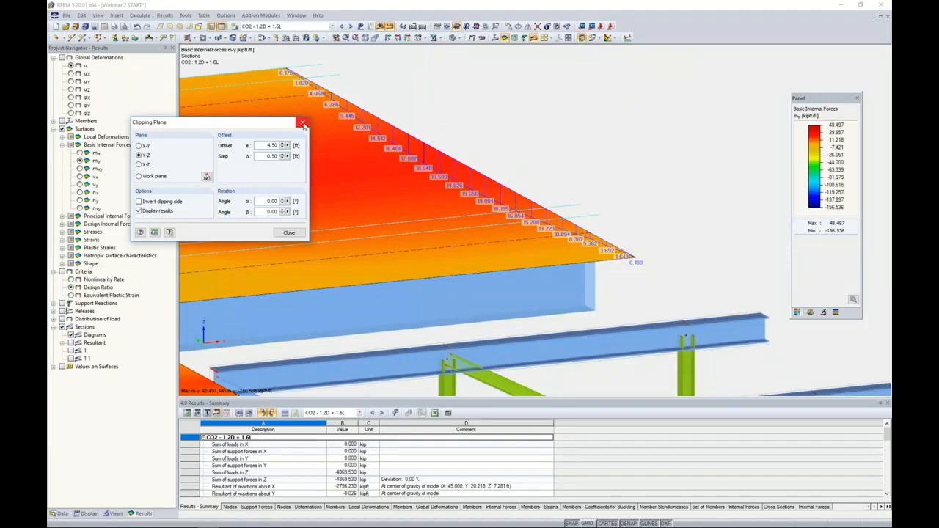
Close the clipping plane and display the results of both defined sections, 1 and 1 1, on the upper slab
{"action": "left_click", "coordinate": [302, 124]}
{"action": "scroll", "coordinate": [415, 170], "scroll_direction": "down", "scroll_amount": 5}
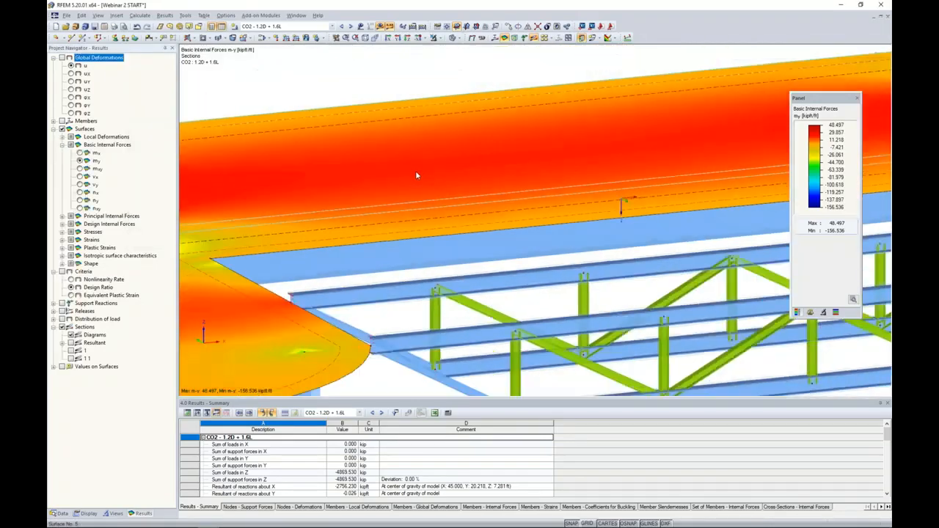
{"action": "scroll", "coordinate": [417, 178], "scroll_direction": "down", "scroll_amount": 3}
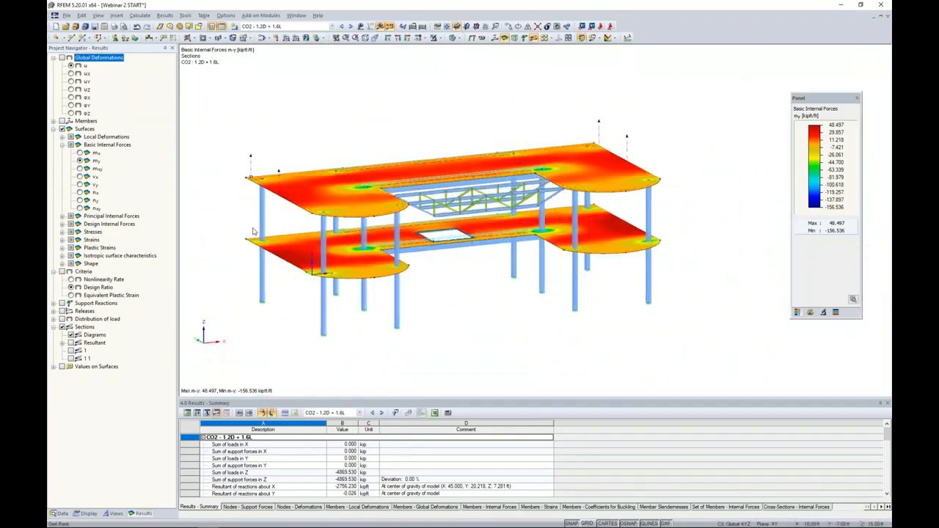
{"action": "left_click", "coordinate": [71, 351]}
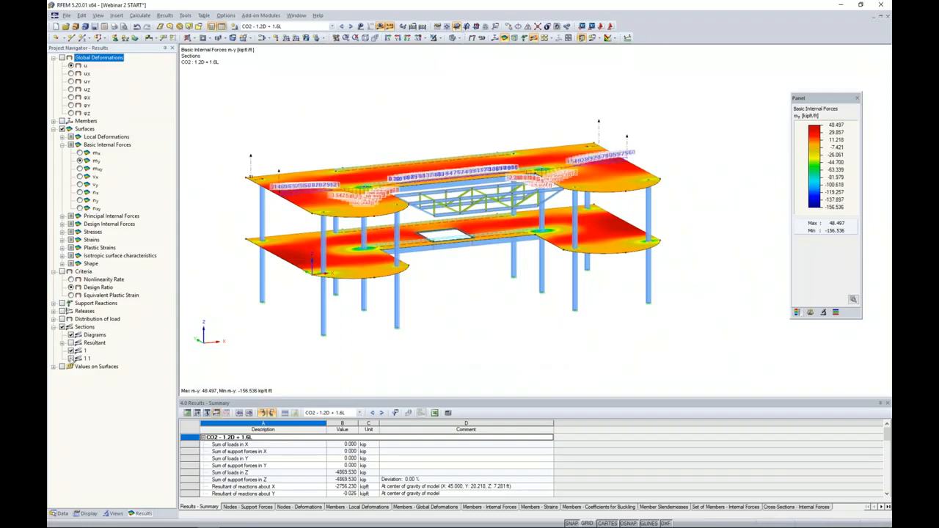
{"action": "left_click", "coordinate": [70, 358]}
Turn off the display of all values on the section diagrams
{"action": "left_click", "coordinate": [82, 513]}
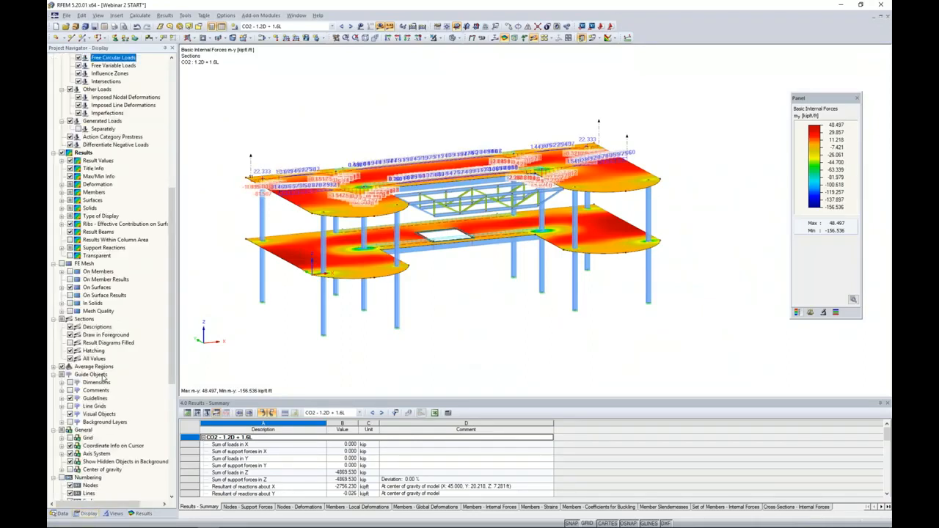
{"action": "left_click", "coordinate": [71, 357]}
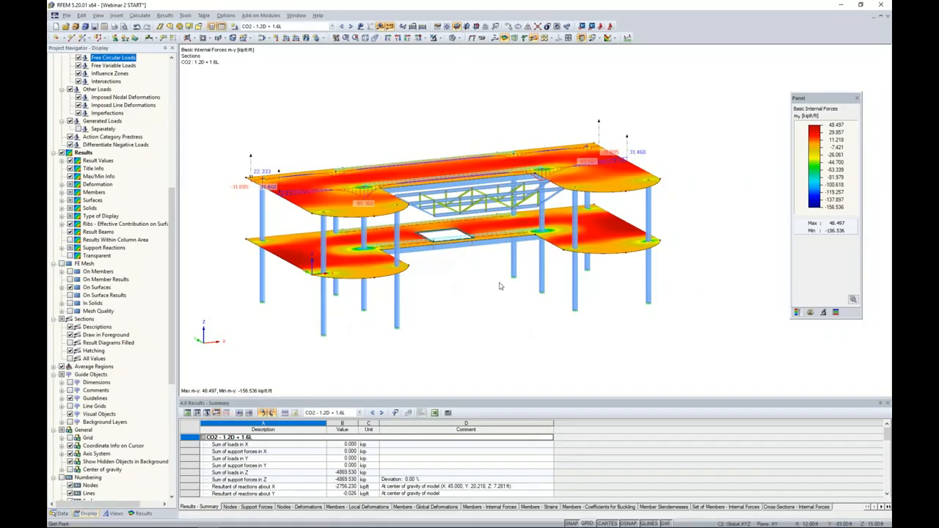
{"action": "middle_click_drag", "start_coordinate": [500, 286], "coordinate": [500, 302], "text": "ctrl"}
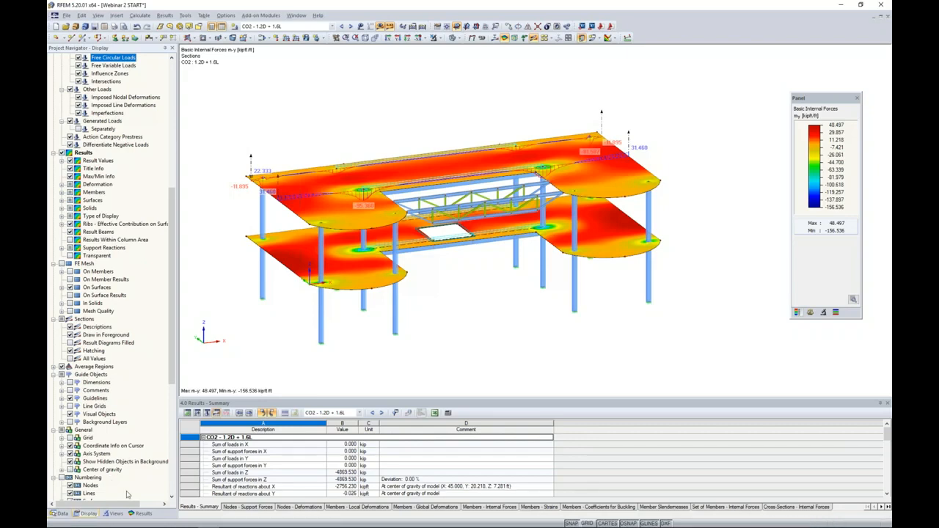
Display the mx basic internal forces on the surfaces and examine them along both sections of the upper slab
{"action": "left_click", "coordinate": [141, 514]}
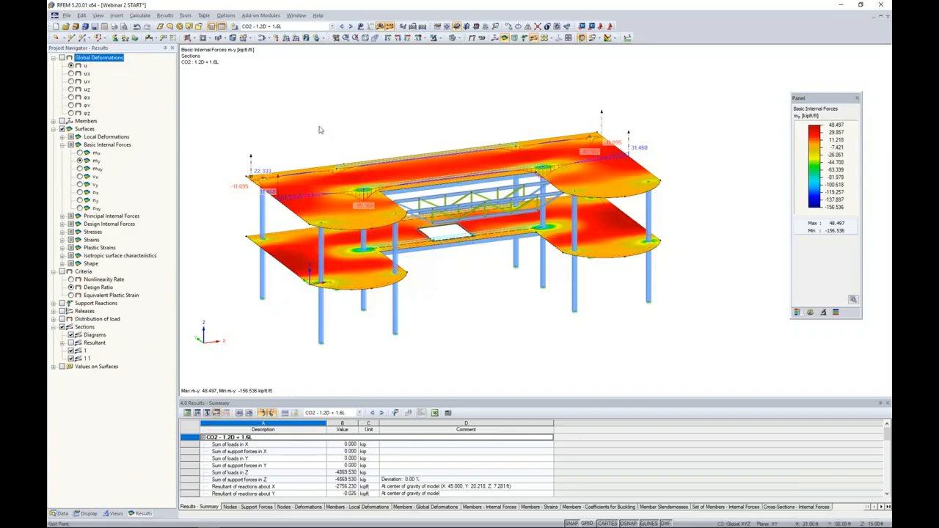
{"action": "scroll", "coordinate": [340, 134], "scroll_direction": "up", "scroll_amount": 1}
{"action": "scroll", "coordinate": [329, 140], "scroll_direction": "up", "scroll_amount": 3}
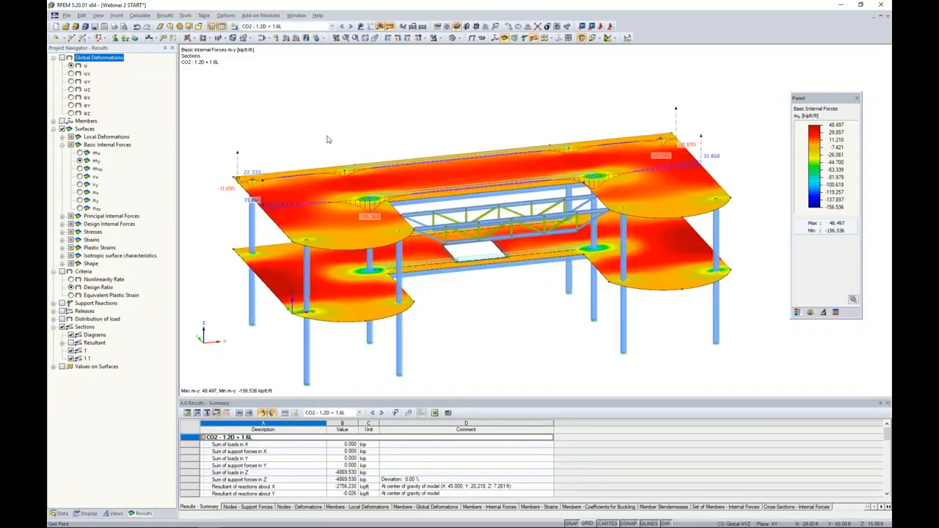
{"action": "middle_click_drag", "start_coordinate": [329, 139], "coordinate": [385, 139], "text": "ctrl"}
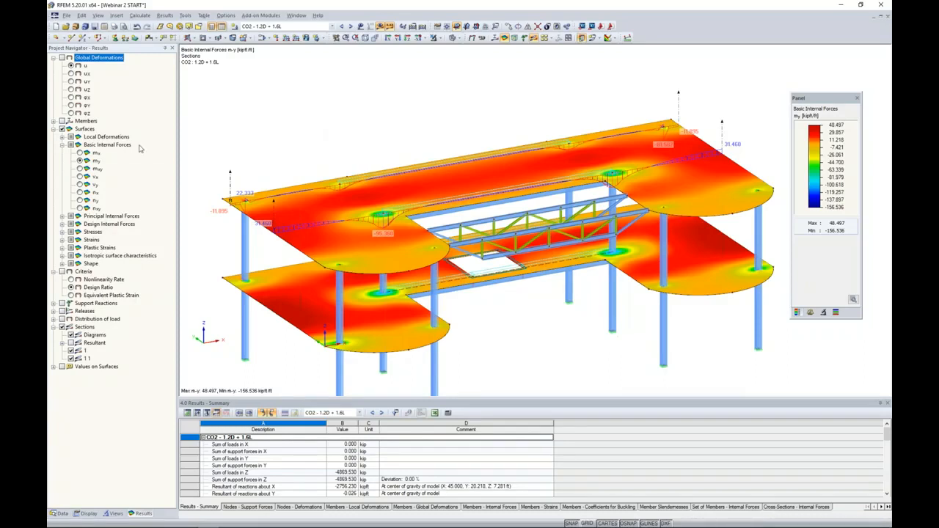
{"action": "left_click", "coordinate": [80, 153]}
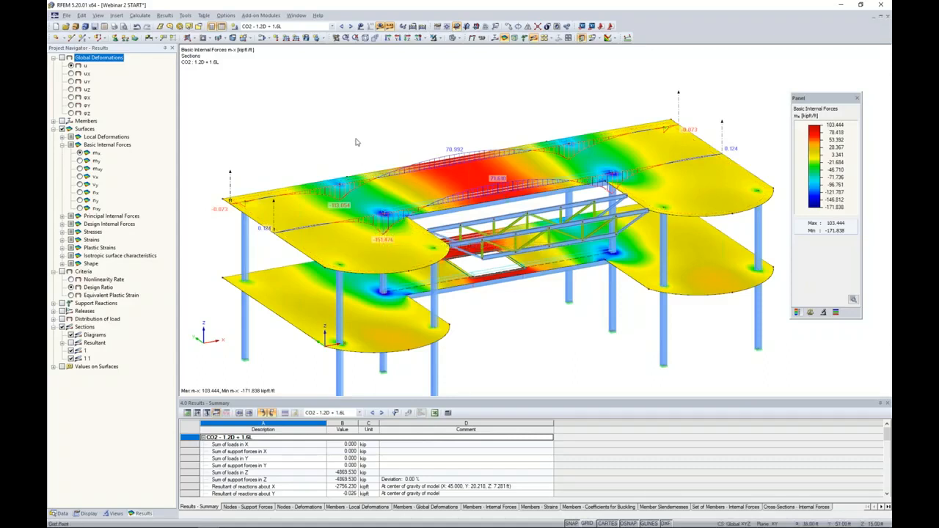
{"action": "scroll", "coordinate": [353, 147], "scroll_direction": "down", "scroll_amount": 1}
{"action": "scroll", "coordinate": [353, 147], "scroll_direction": "down", "scroll_amount": 1}
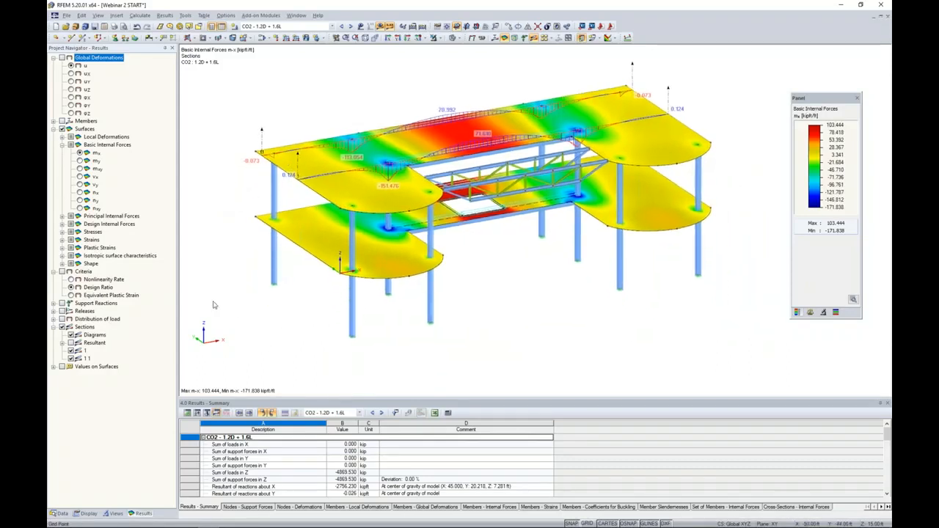
Open the RF-CONCRETE Surfaces add-on module for the reinforced concrete design of the slabs
{"action": "left_click", "coordinate": [62, 515]}
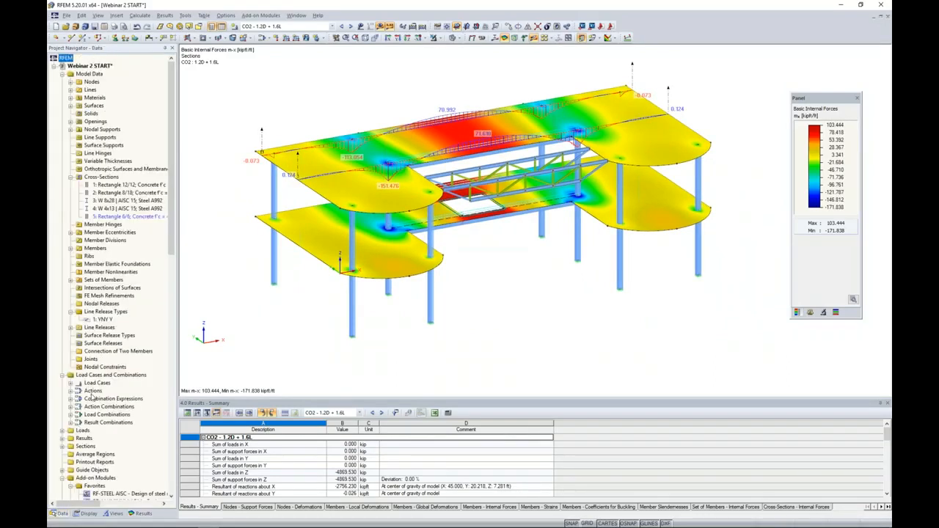
{"action": "scroll", "coordinate": [103, 386], "scroll_direction": "down", "scroll_amount": 5}
{"action": "scroll", "coordinate": [102, 385], "scroll_direction": "down", "scroll_amount": 3}
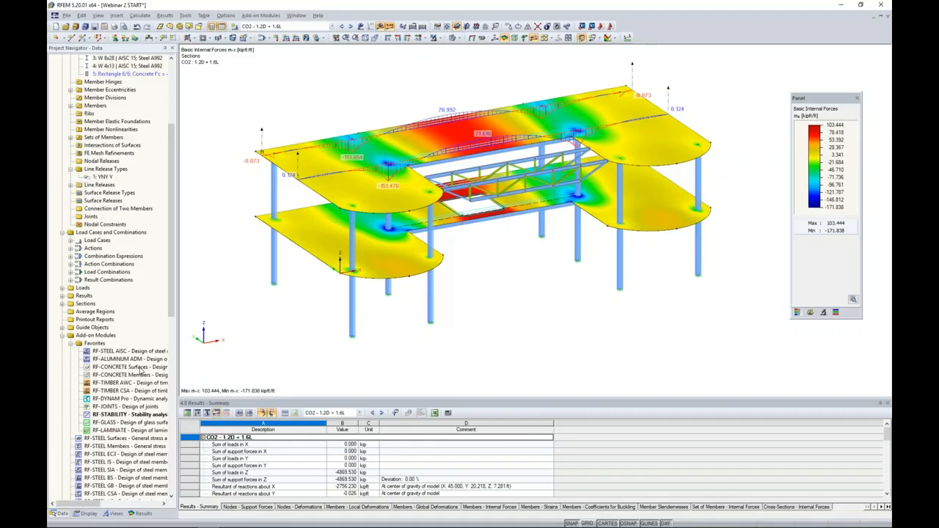
{"action": "double_click", "coordinate": [140, 368]}
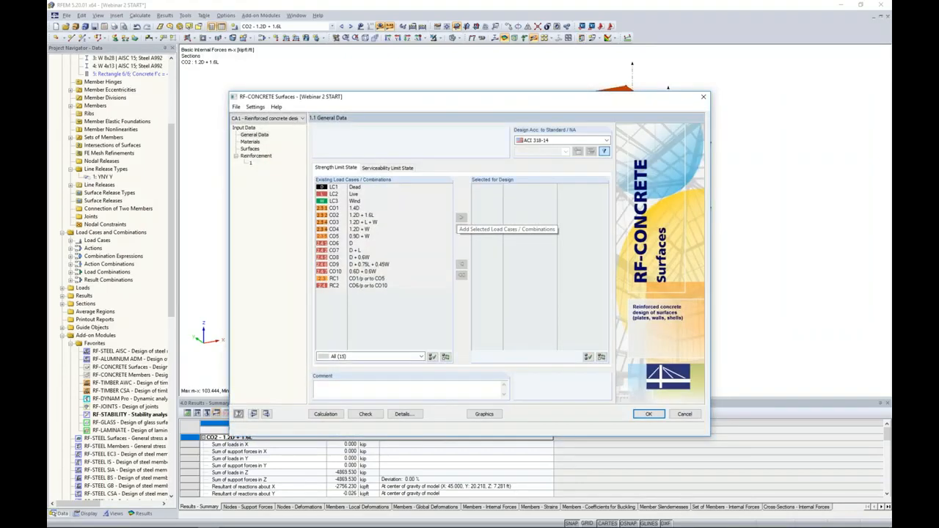
Keep ACI 318-14 as the design standard and select CO2 (1.2D + 1.6L) for the strength limit state design
{"action": "left_click", "coordinate": [529, 141]}
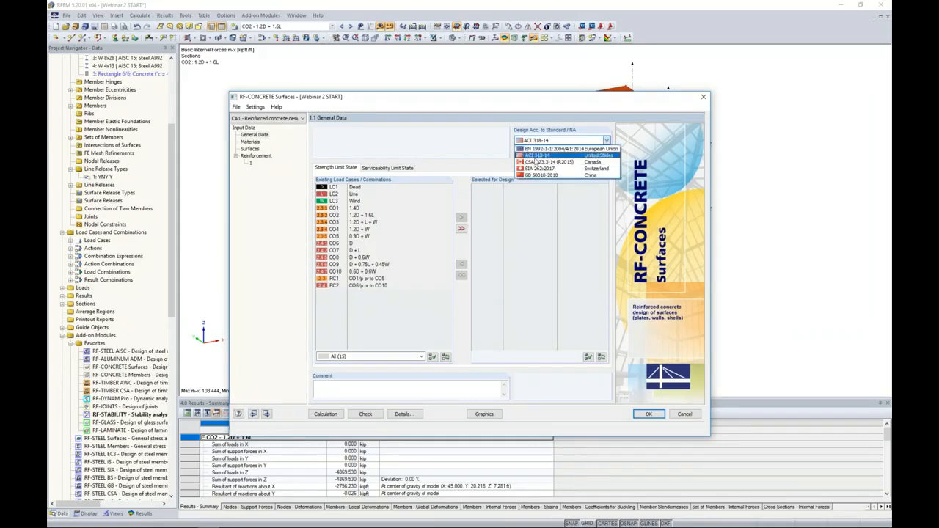
{"action": "left_click", "coordinate": [480, 150]}
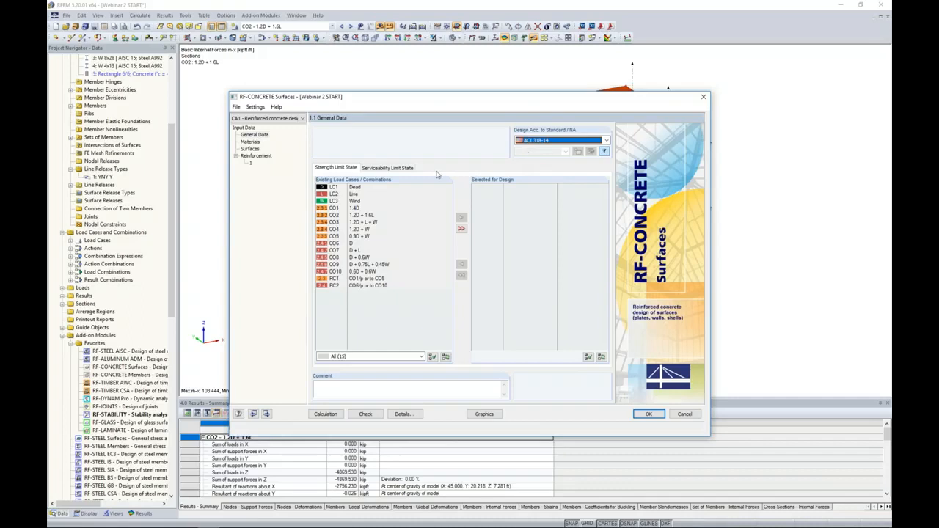
{"action": "double_click", "coordinate": [356, 216]}
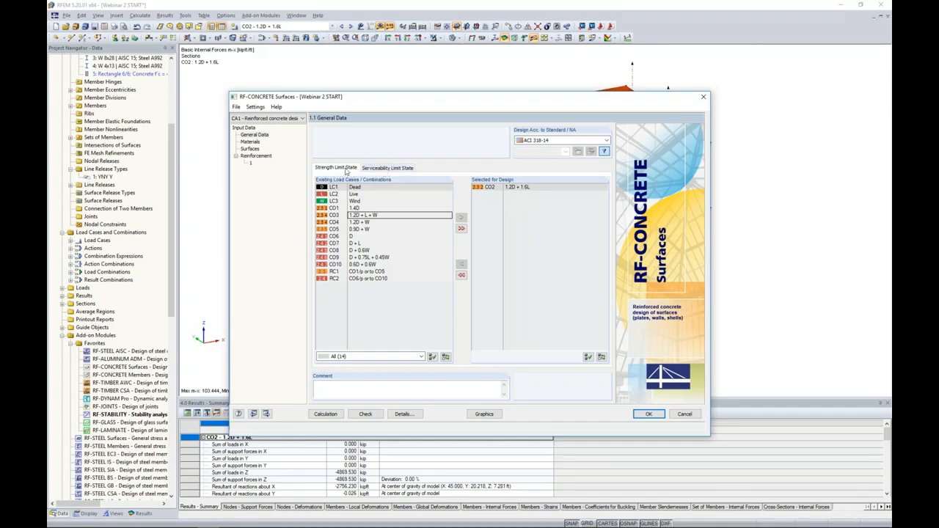
Review the concrete materials and slab thicknesses, and apply the reinforcement group only to the upper slab, surface 5
{"action": "left_click", "coordinate": [249, 142]}
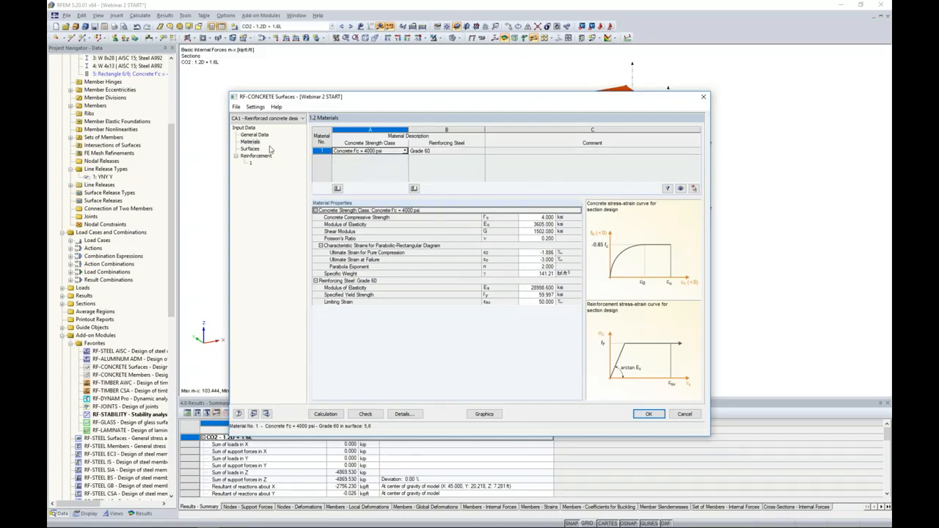
{"action": "left_click", "coordinate": [250, 149]}
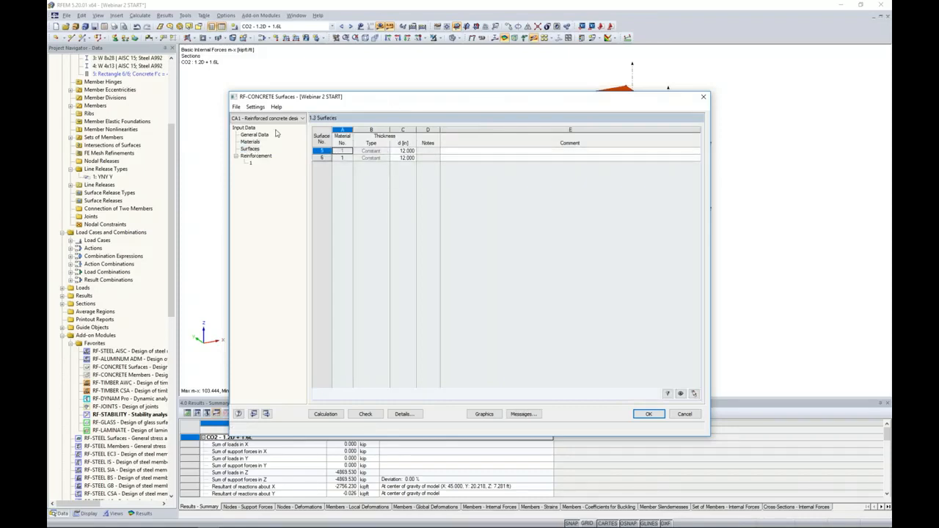
{"action": "left_click", "coordinate": [256, 155]}
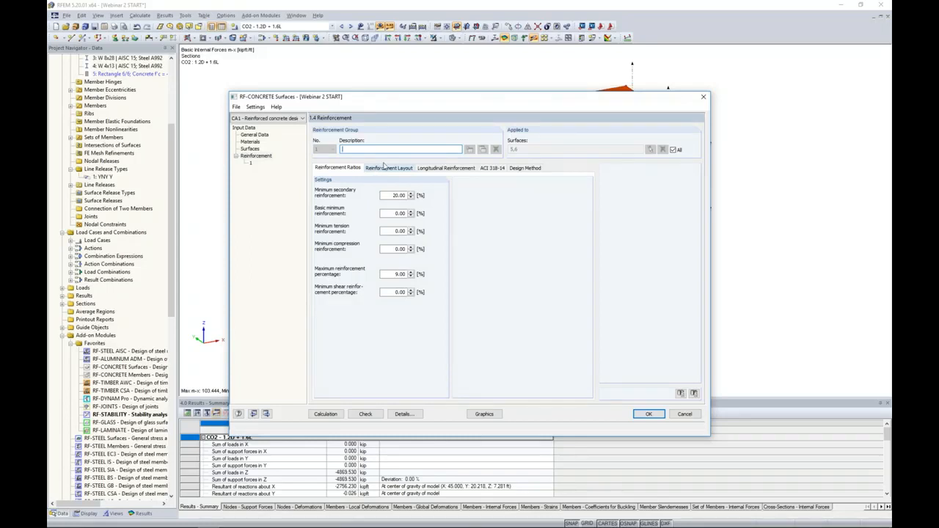
{"action": "left_click", "coordinate": [672, 150]}
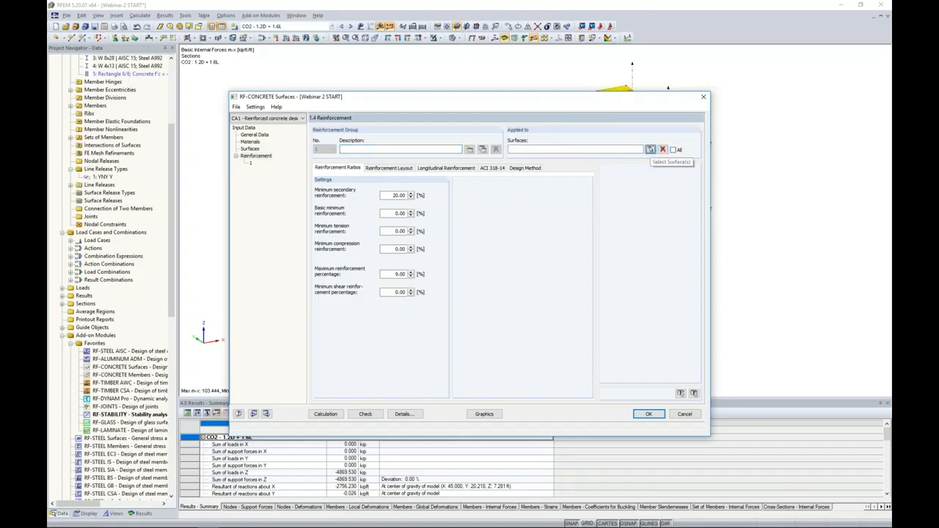
{"action": "left_click", "coordinate": [651, 151]}
{"action": "left_click", "coordinate": [359, 194]}
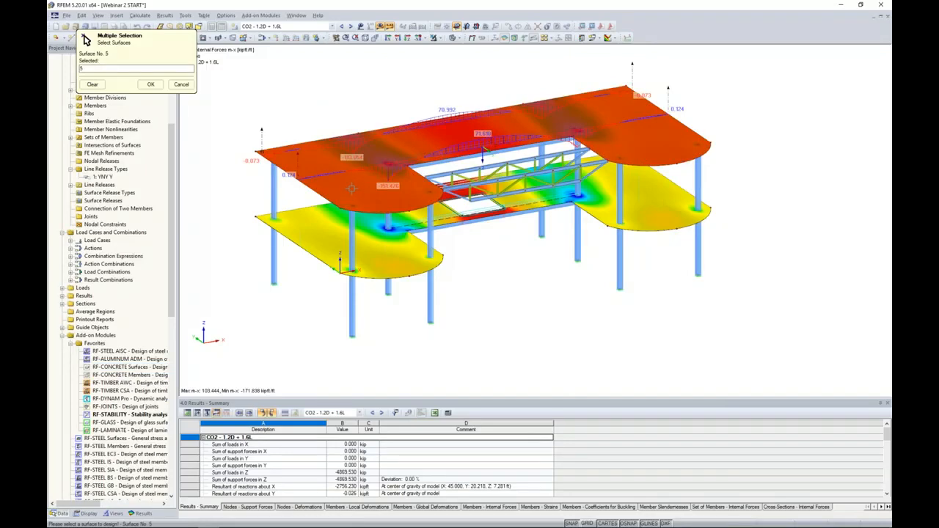
{"action": "left_click", "coordinate": [150, 84]}
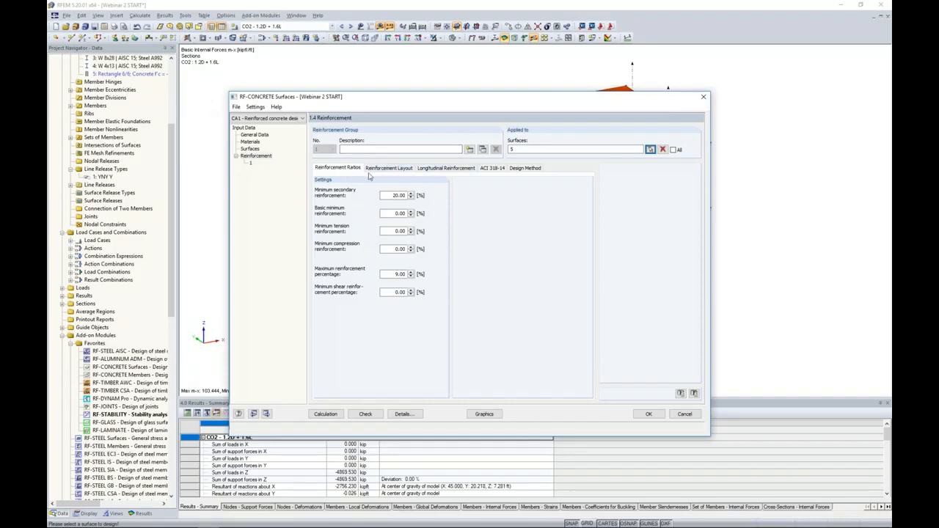
Review the reinforcement layout, longitudinal reinforcement and ACI 318-14 settings, and run the concrete design calculation
{"action": "left_click", "coordinate": [374, 169]}
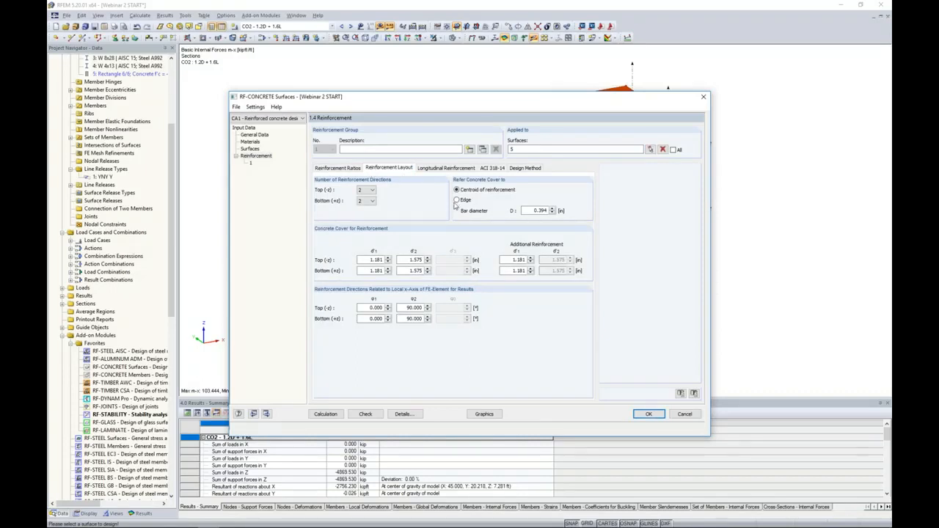
{"action": "left_click", "coordinate": [447, 170]}
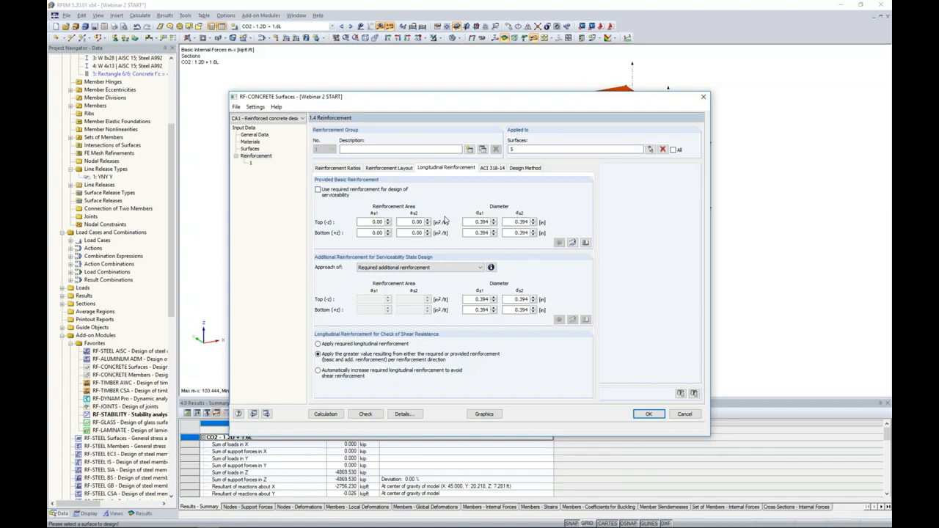
{"action": "left_click", "coordinate": [494, 168]}
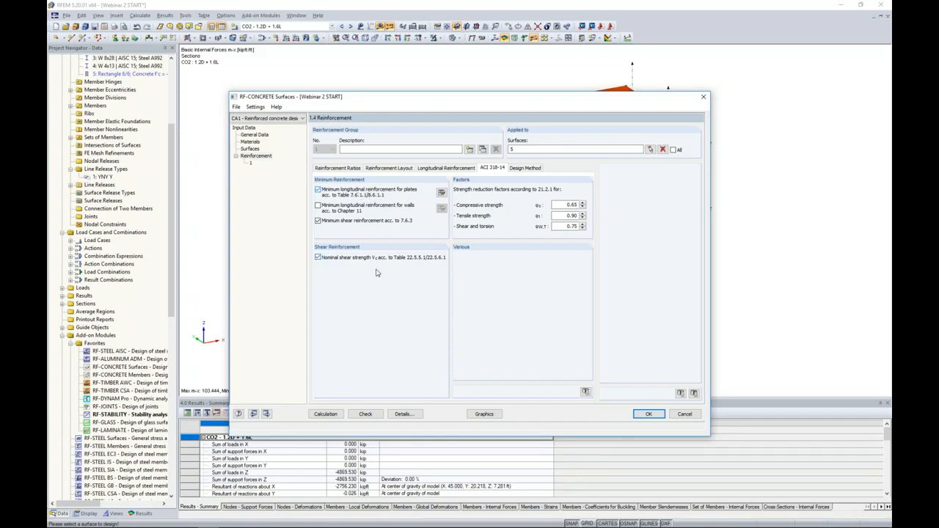
{"action": "left_click", "coordinate": [327, 415]}
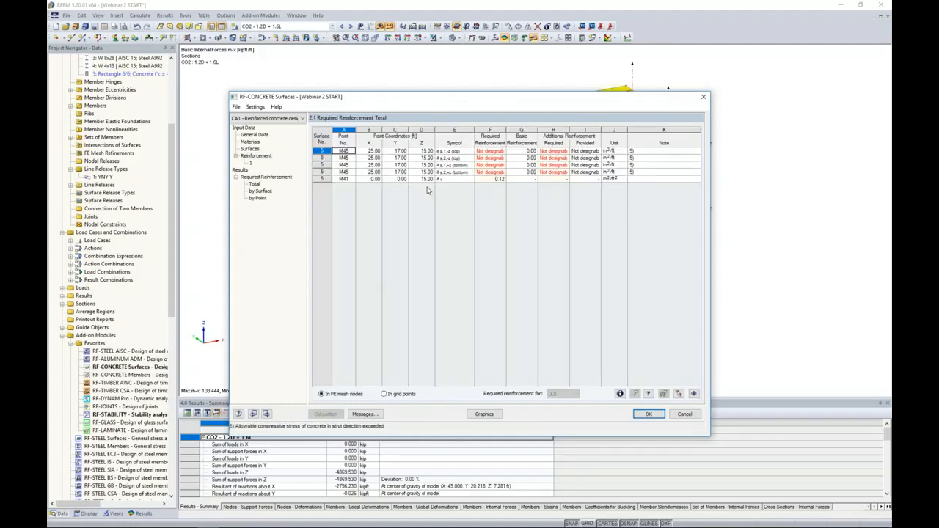
Widen the required reinforcement columns to read the total results and check the design messages
{"action": "double_click", "coordinate": [505, 129]}
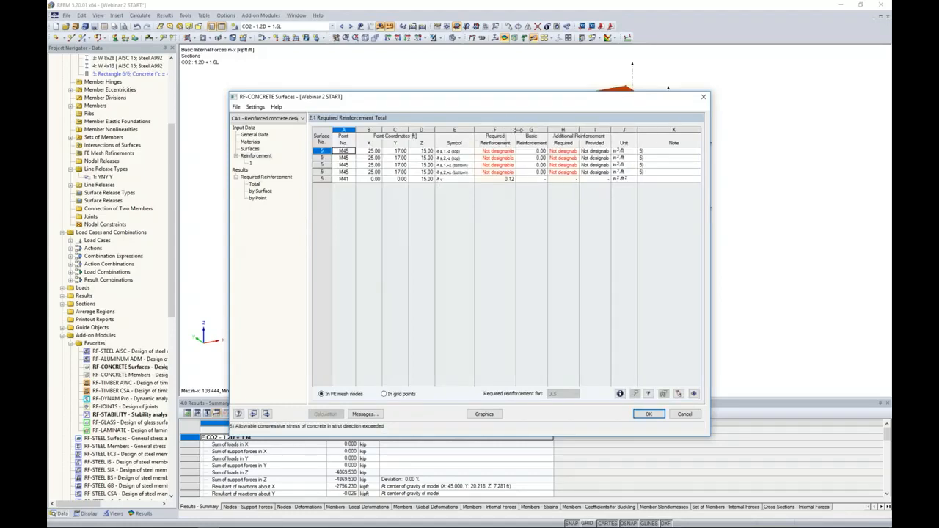
{"action": "double_click", "coordinate": [586, 129]}
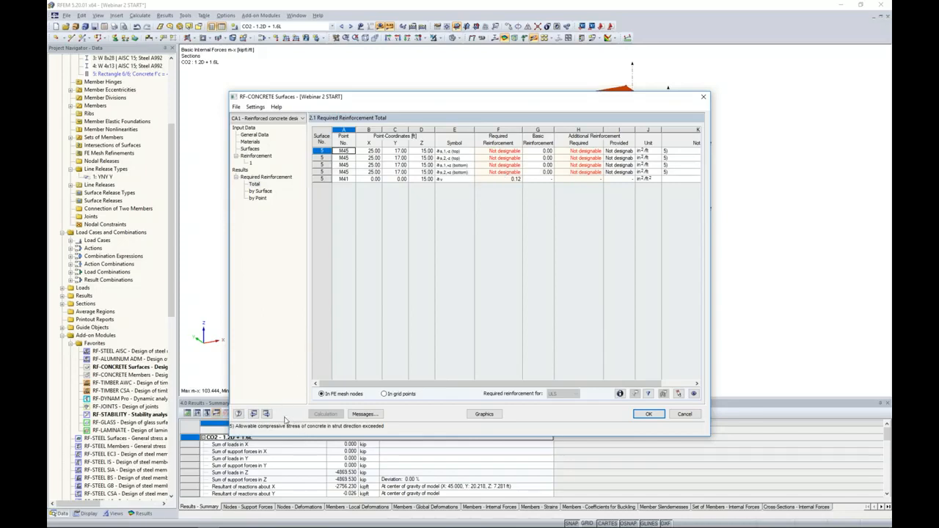
{"action": "left_click", "coordinate": [364, 411]}
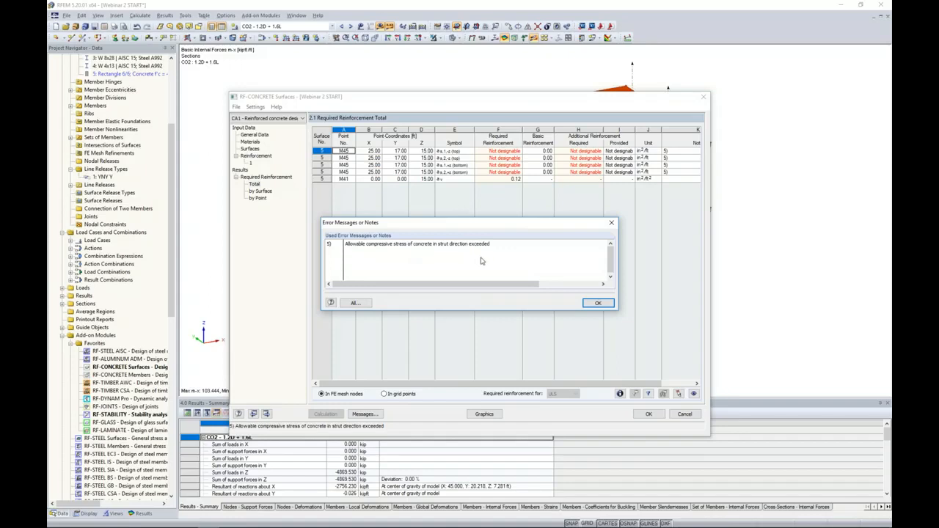
{"action": "left_click", "coordinate": [597, 303]}
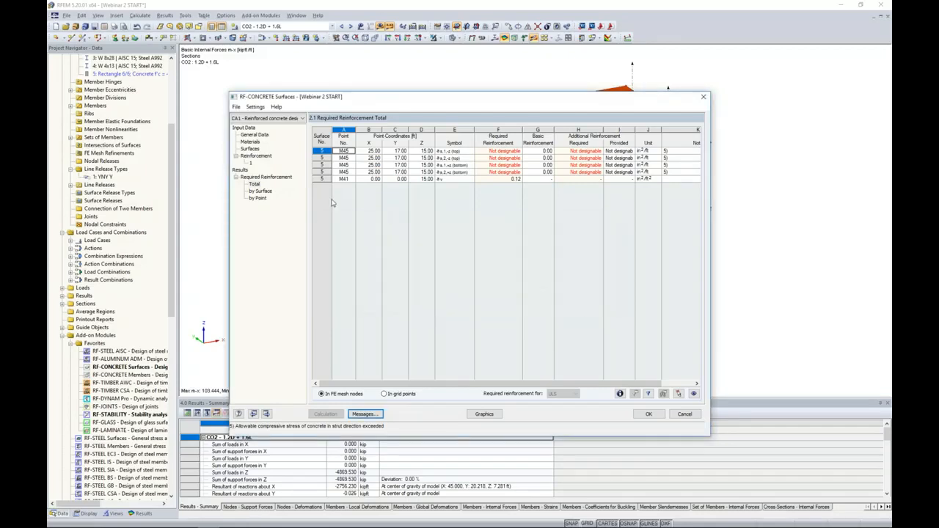
Examine the required reinforcement by point for the upper slab, with the module window moved clear of the model, including the values at point M43
{"action": "left_click", "coordinate": [258, 198]}
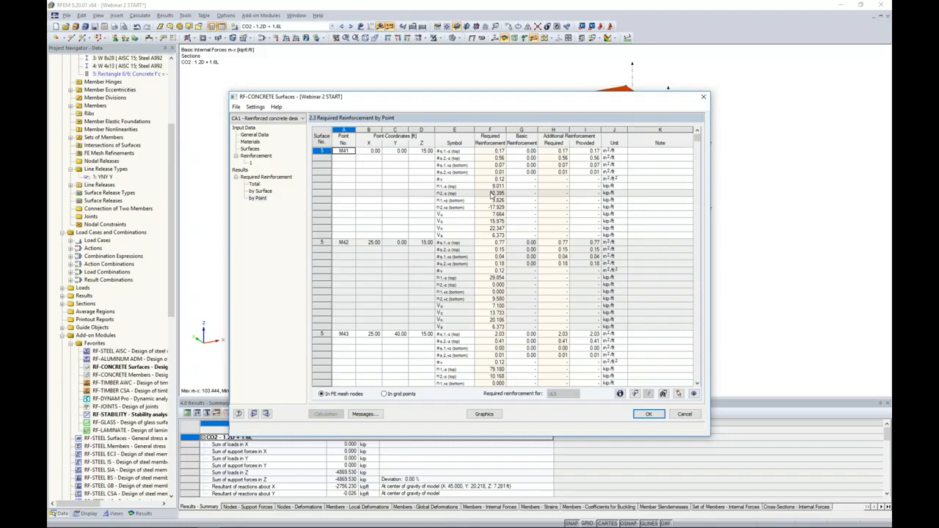
{"action": "scroll", "coordinate": [491, 193], "scroll_direction": "down", "scroll_amount": 6}
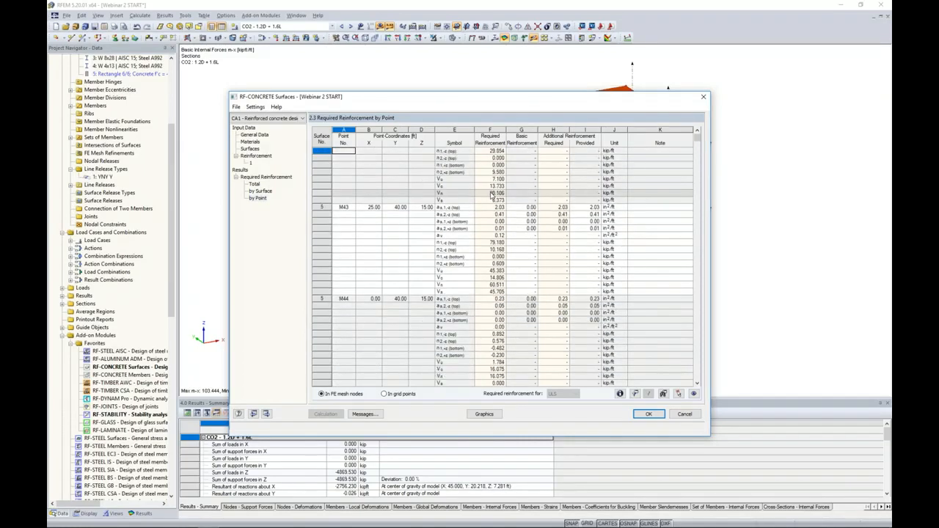
{"action": "scroll", "coordinate": [492, 193], "scroll_direction": "down", "scroll_amount": 1}
{"action": "left_click_drag", "start_coordinate": [461, 97], "coordinate": [454, 259]}
{"action": "left_click", "coordinate": [484, 371]}
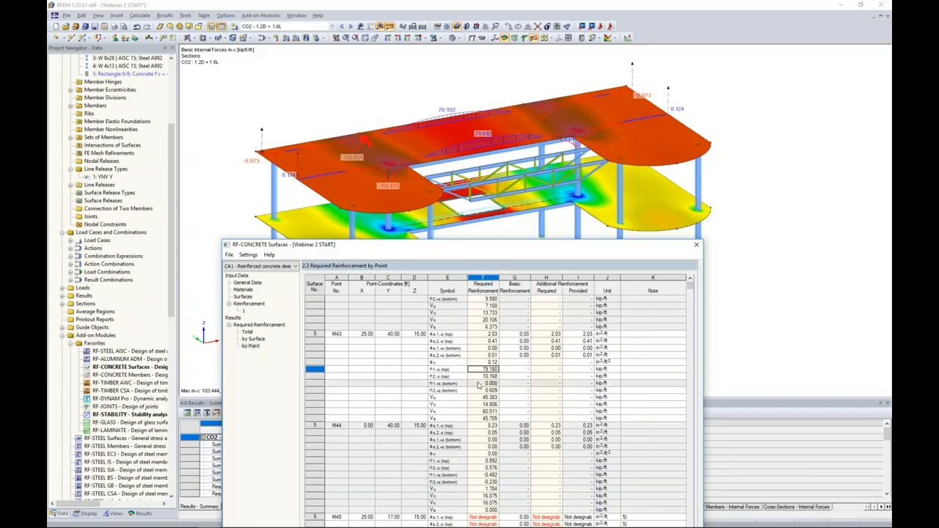
{"action": "left_click", "coordinate": [481, 404]}
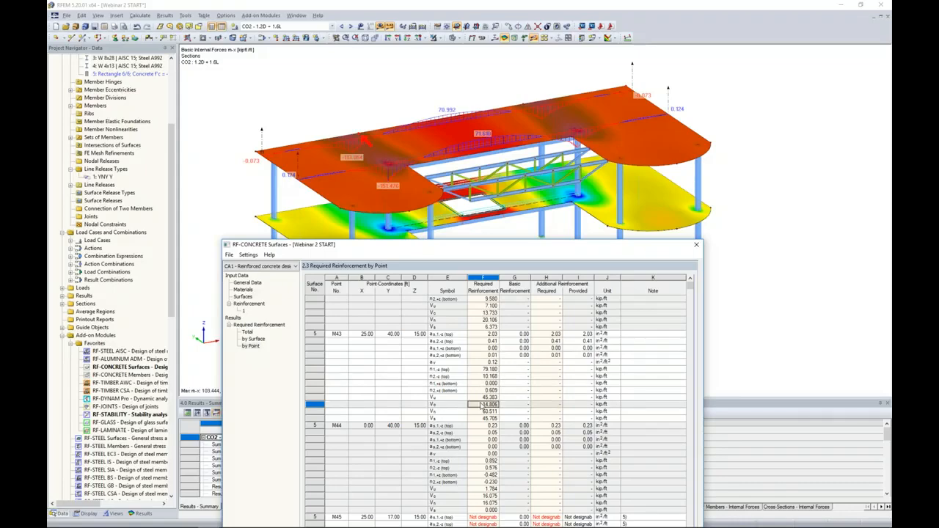
Review the required reinforcement by point from M43 through M47, including the non-designable points, and accept and close the concrete design module
{"action": "left_click_drag", "start_coordinate": [467, 242], "coordinate": [471, 101]}
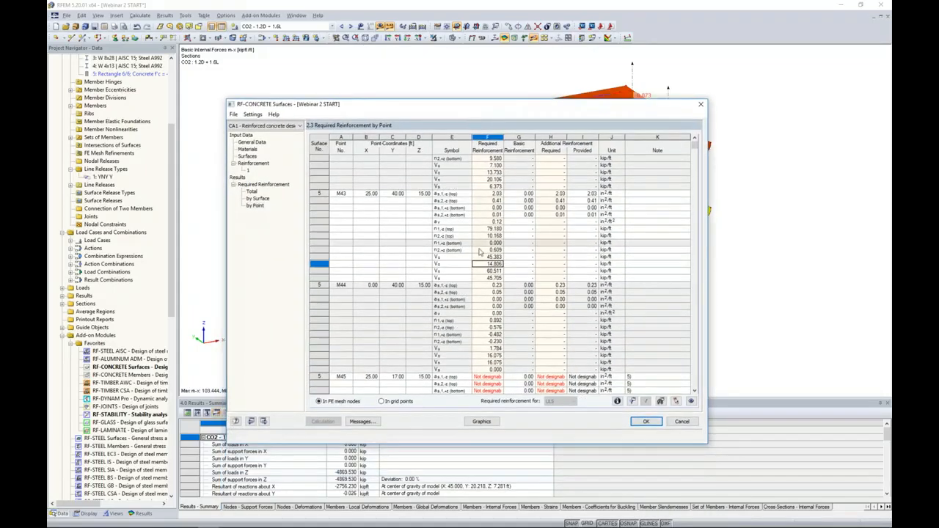
{"action": "scroll", "coordinate": [480, 251], "scroll_direction": "down", "scroll_amount": 5}
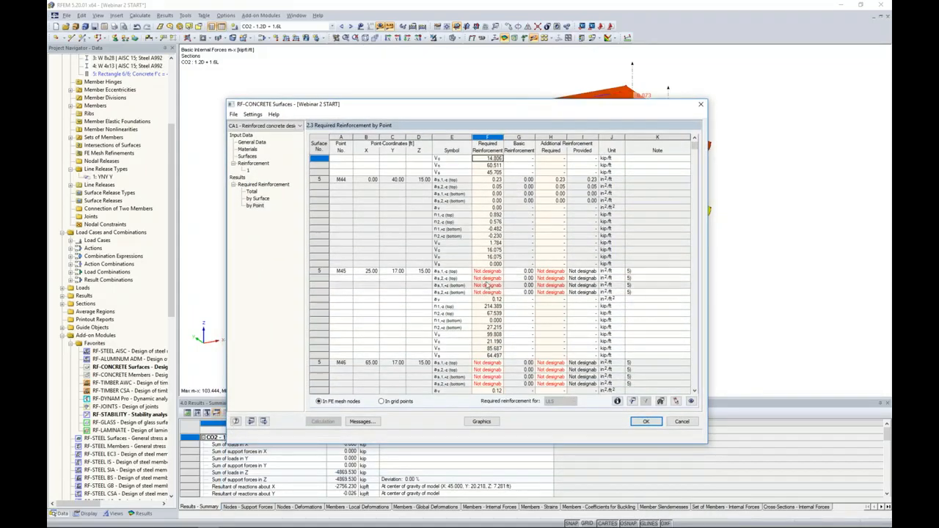
{"action": "scroll", "coordinate": [438, 288], "scroll_direction": "down", "scroll_amount": 6}
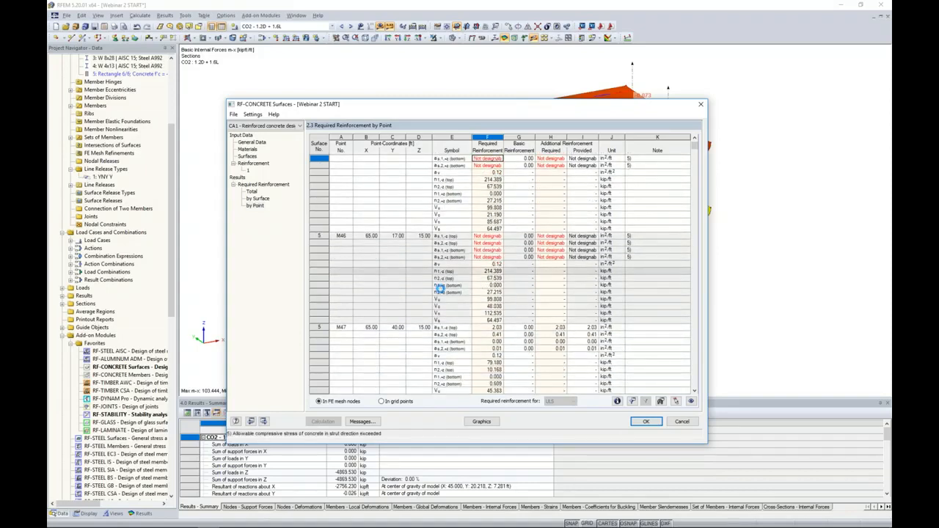
{"action": "left_click", "coordinate": [646, 422]}
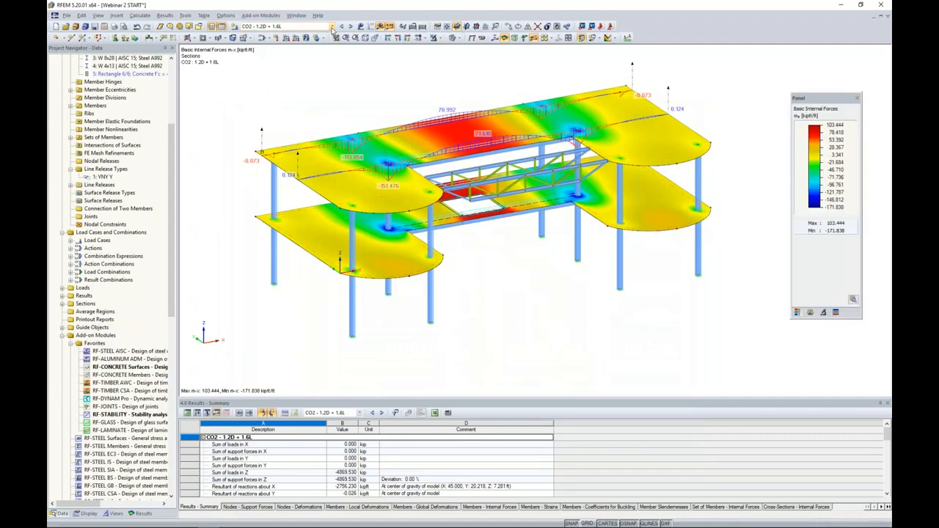
Display the RF-CONCRETE Surfaces CA1 results on the model and open the reinforcement result options in the navigator
{"action": "left_click", "coordinate": [332, 28]}
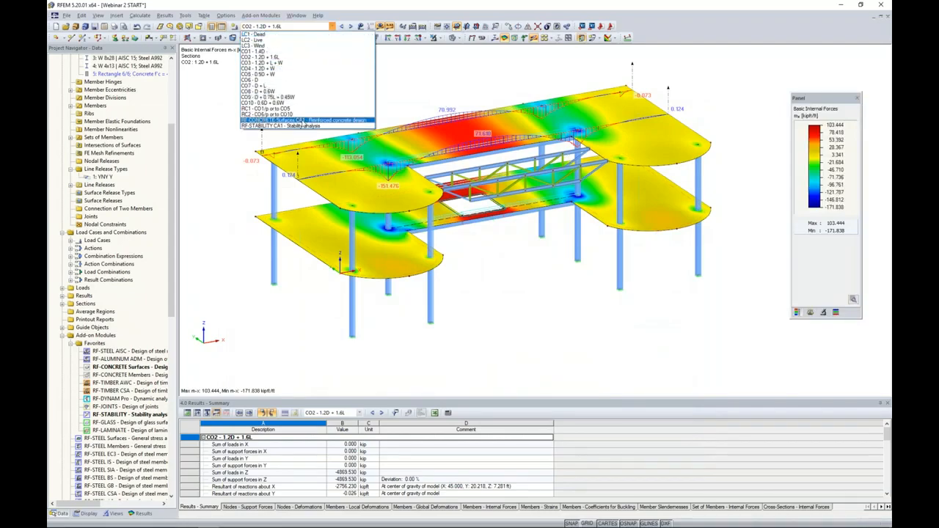
{"action": "left_click", "coordinate": [302, 124]}
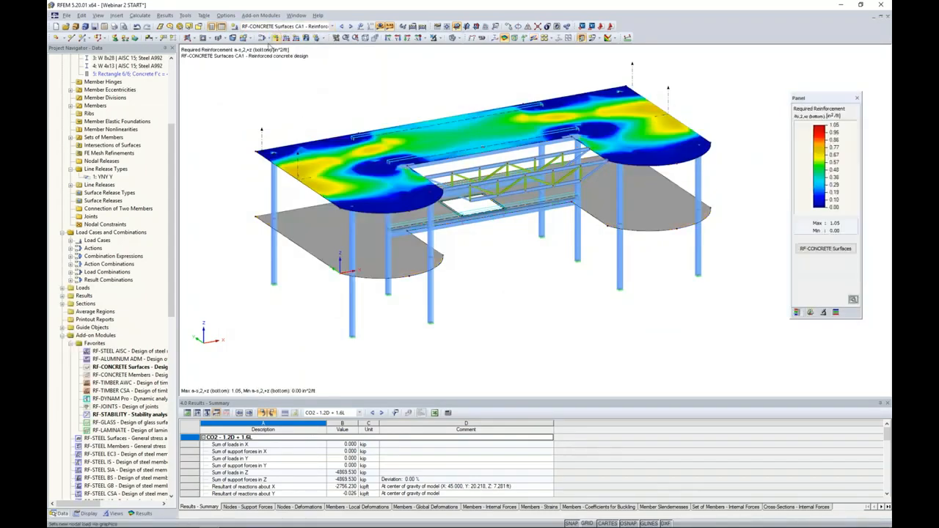
{"action": "left_click", "coordinate": [141, 513]}
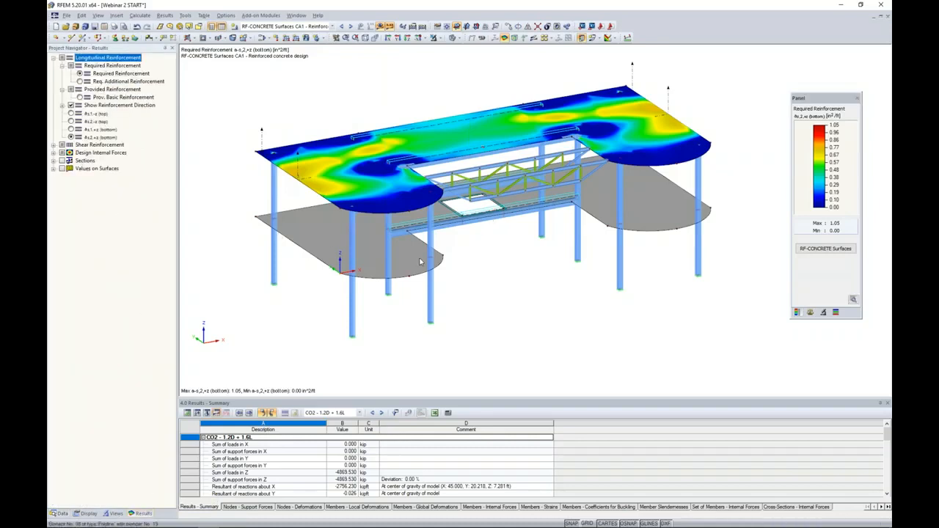
Isolate the upper slab, surface 5, with a visibility of the selected object so the rest of the model is dimmed
{"action": "left_click", "coordinate": [330, 166]}
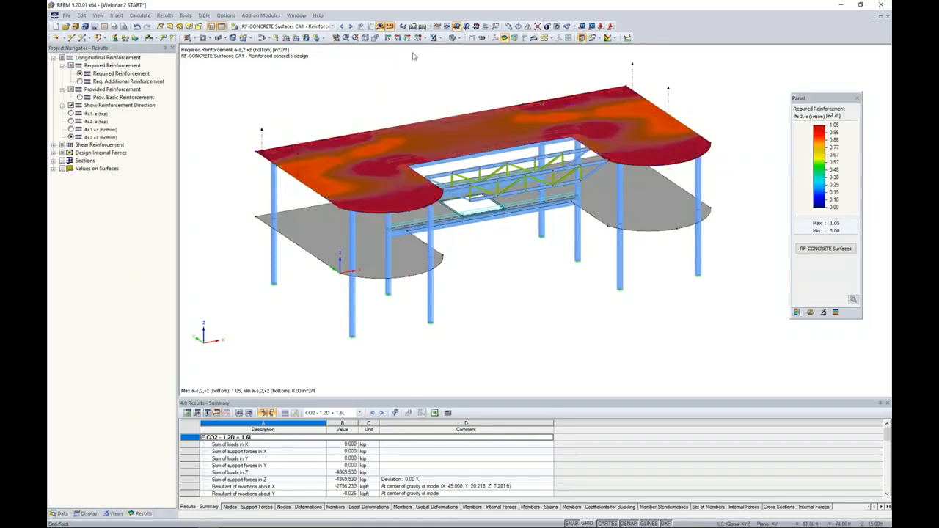
{"action": "left_click", "coordinate": [440, 38]}
{"action": "left_click", "coordinate": [448, 49]}
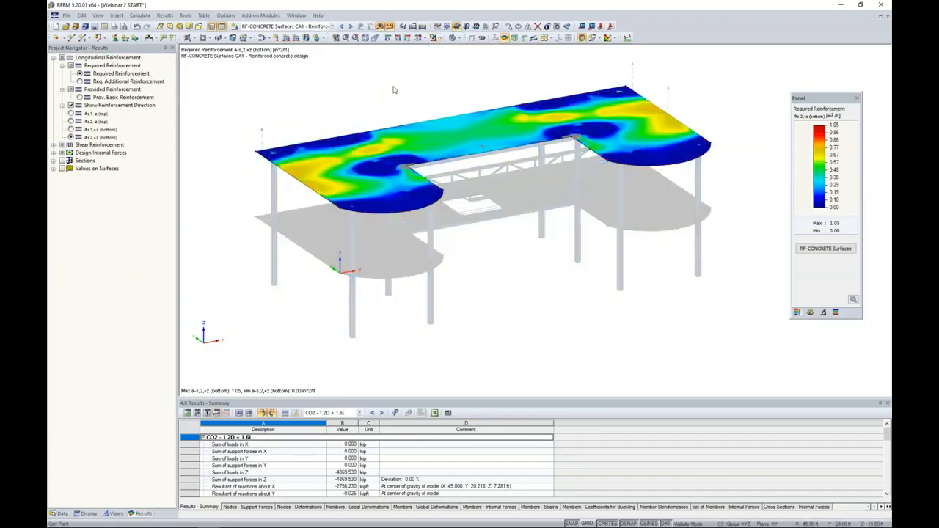
{"action": "scroll", "coordinate": [470, 217], "scroll_direction": "up", "scroll_amount": 5}
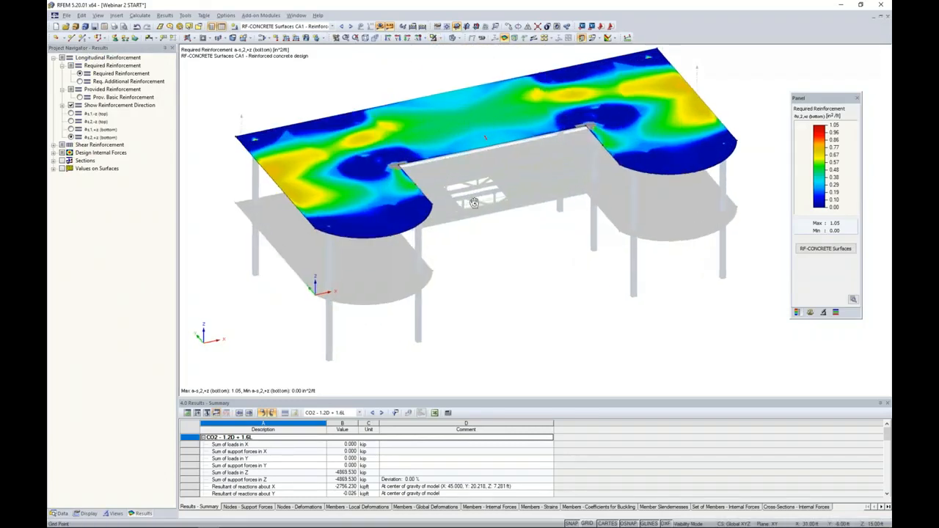
{"action": "scroll", "coordinate": [454, 188], "scroll_direction": "up", "scroll_amount": 1}
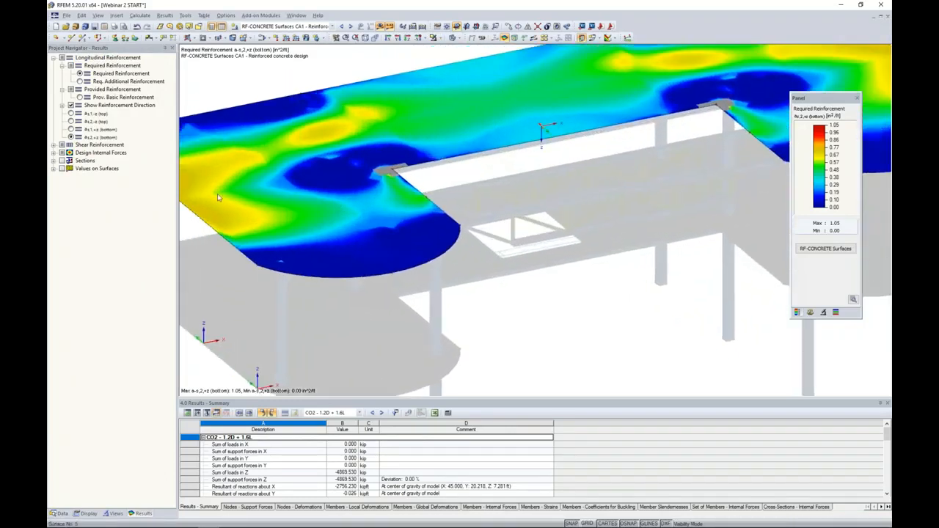
Examine the upper slab's required reinforcement for a-s,1,-z (top), a-s,2,-z (top) and a-s,1,+z (bottom), especially around the inner corner column
{"action": "left_click", "coordinate": [71, 114]}
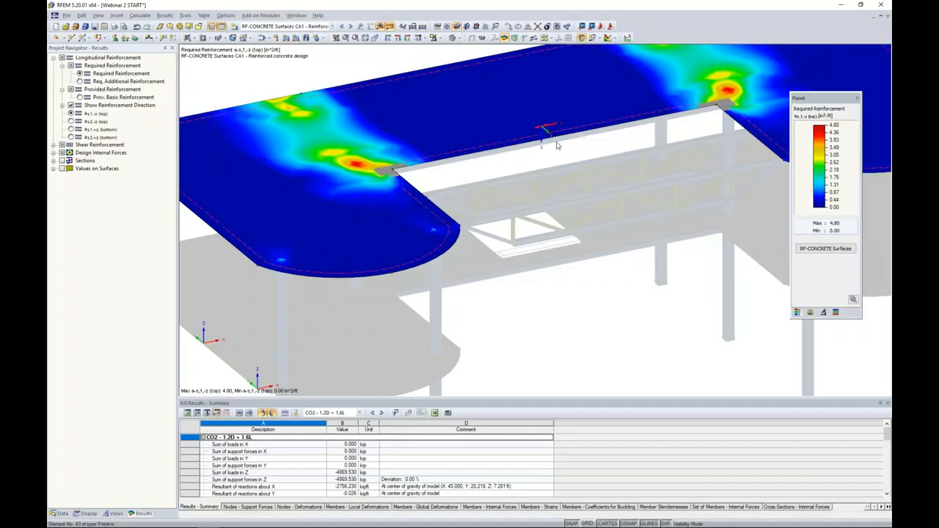
{"action": "scroll", "coordinate": [556, 145], "scroll_direction": "up", "scroll_amount": 5}
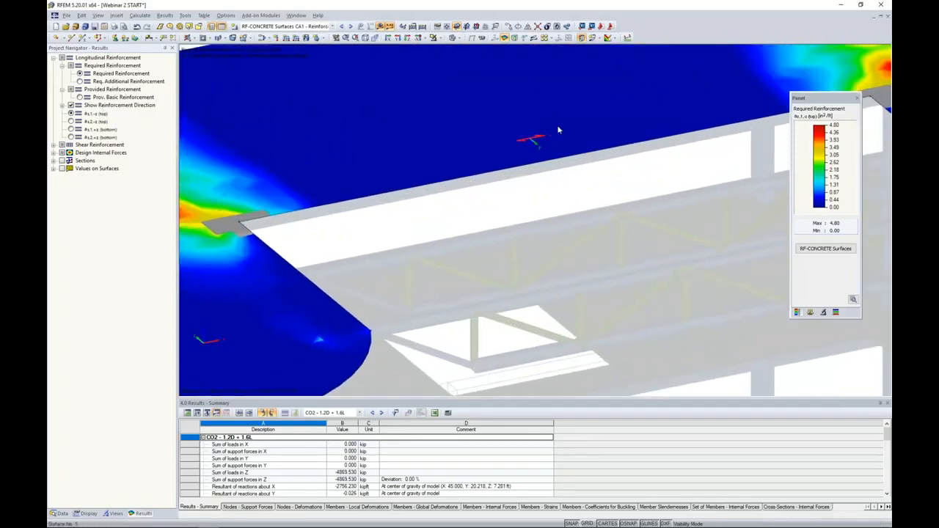
{"action": "scroll", "coordinate": [503, 198], "scroll_direction": "down", "scroll_amount": 1}
{"action": "scroll", "coordinate": [504, 201], "scroll_direction": "down", "scroll_amount": 3}
{"action": "scroll", "coordinate": [514, 200], "scroll_direction": "up", "scroll_amount": 1}
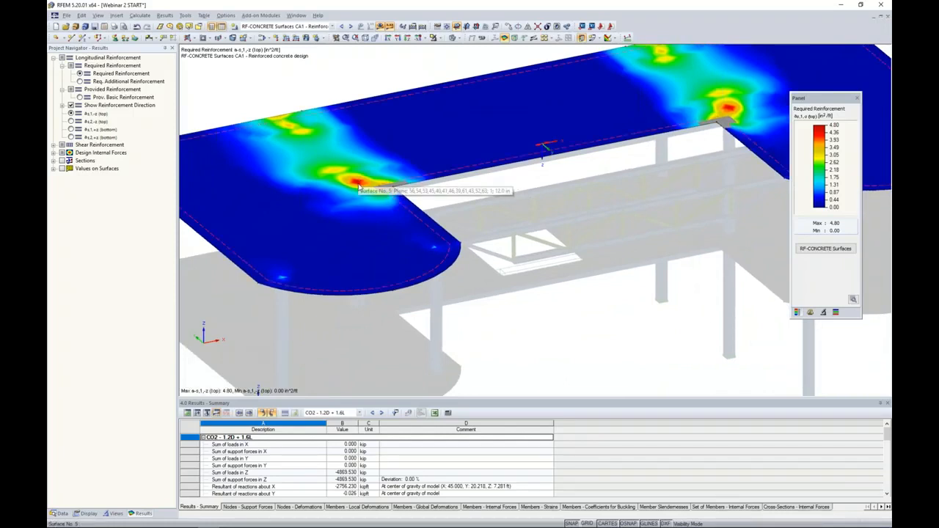
{"action": "scroll", "coordinate": [433, 202], "scroll_direction": "up", "scroll_amount": 3}
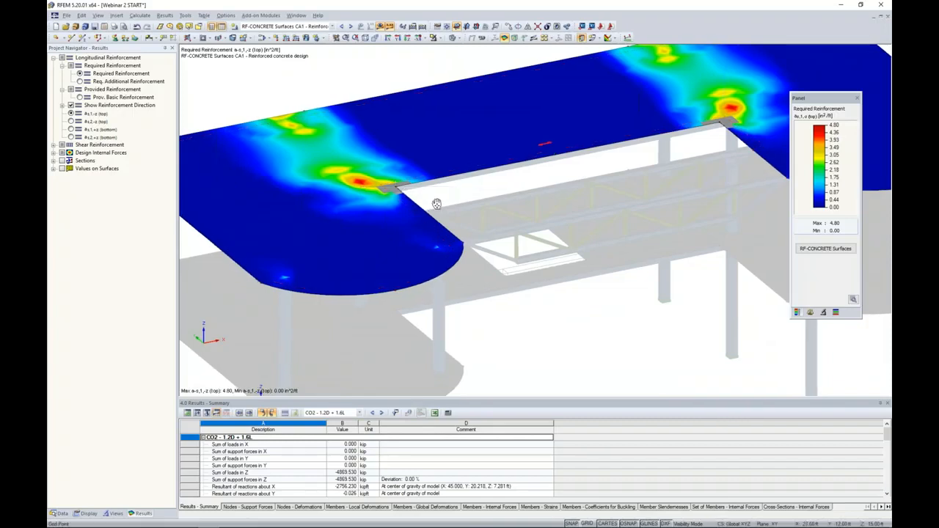
{"action": "scroll", "coordinate": [399, 198], "scroll_direction": "up", "scroll_amount": 1}
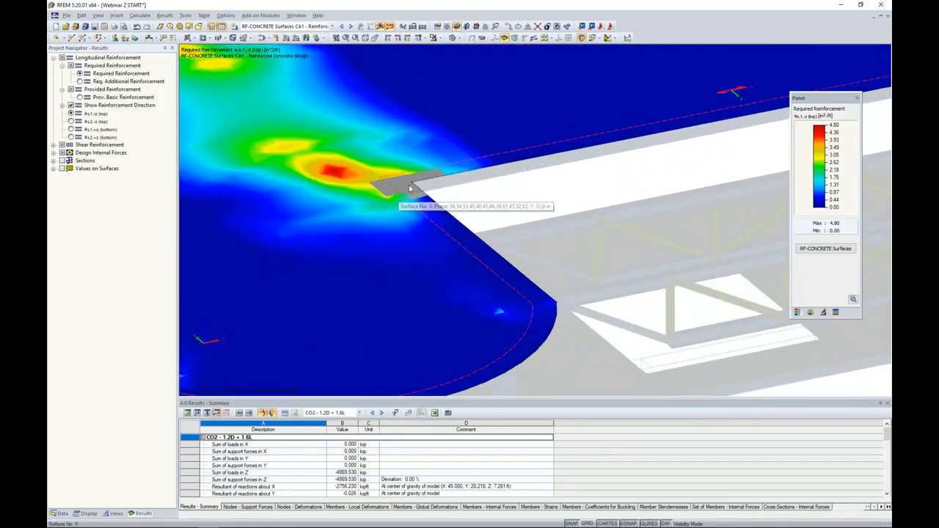
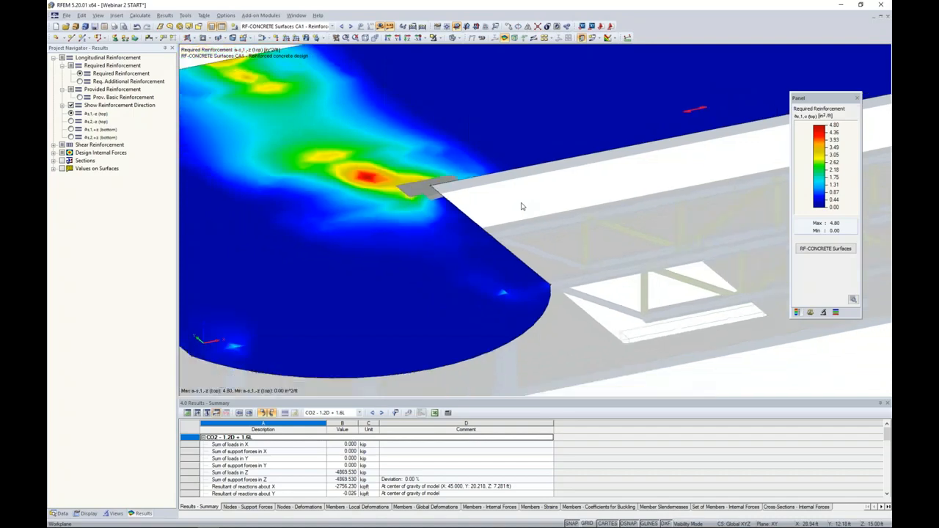
{"action": "left_click", "coordinate": [70, 121]}
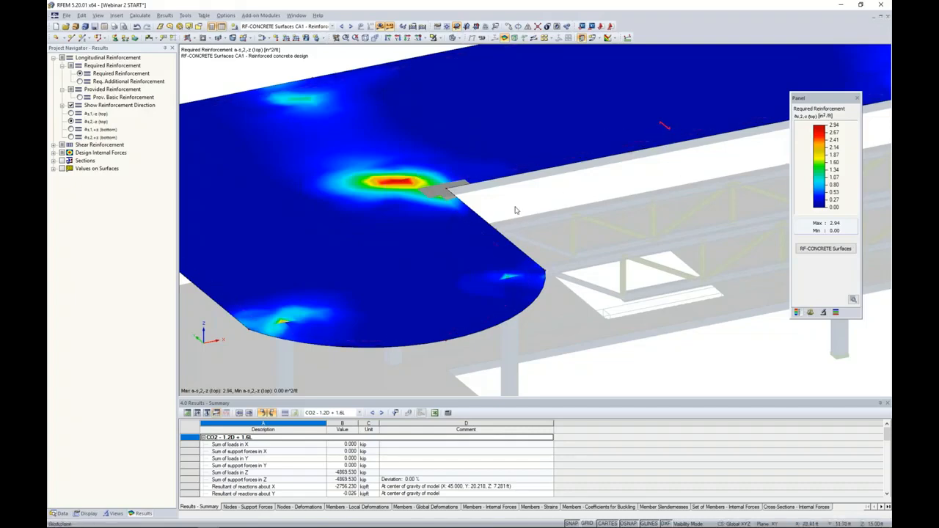
{"action": "left_click", "coordinate": [71, 129]}
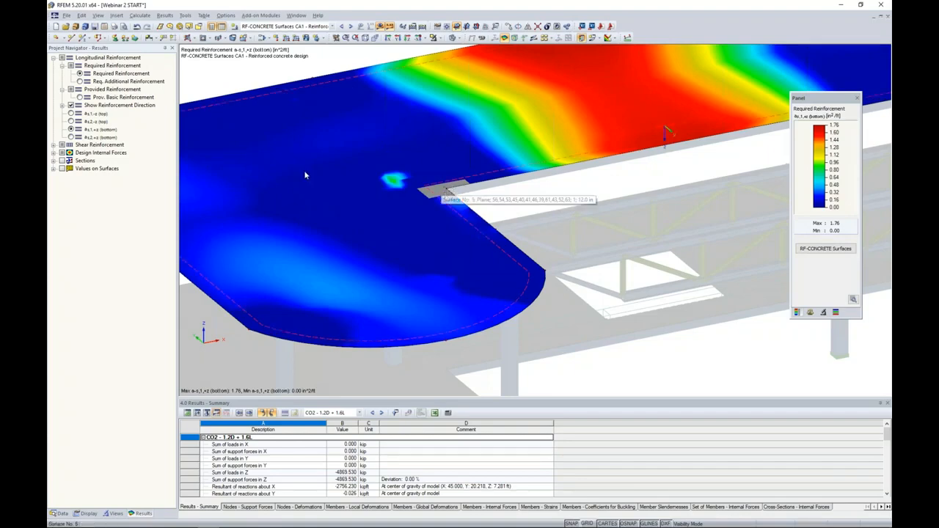
Hide the design results, switch the model to wireframe display and inspect the column, beam and slab edge at the inner corner
{"action": "left_click", "coordinate": [386, 38]}
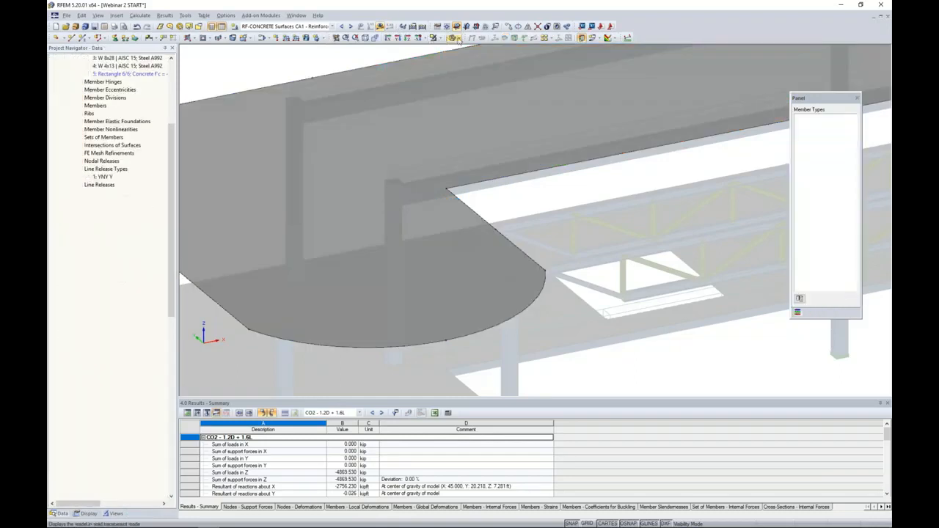
{"action": "left_click", "coordinate": [459, 39]}
{"action": "left_click", "coordinate": [473, 51]}
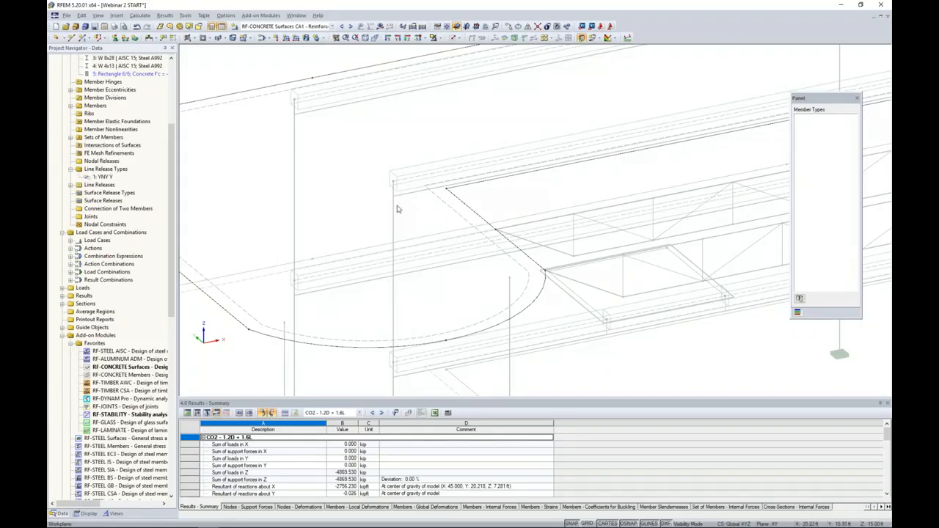
{"action": "scroll", "coordinate": [391, 193], "scroll_direction": "up", "scroll_amount": 5}
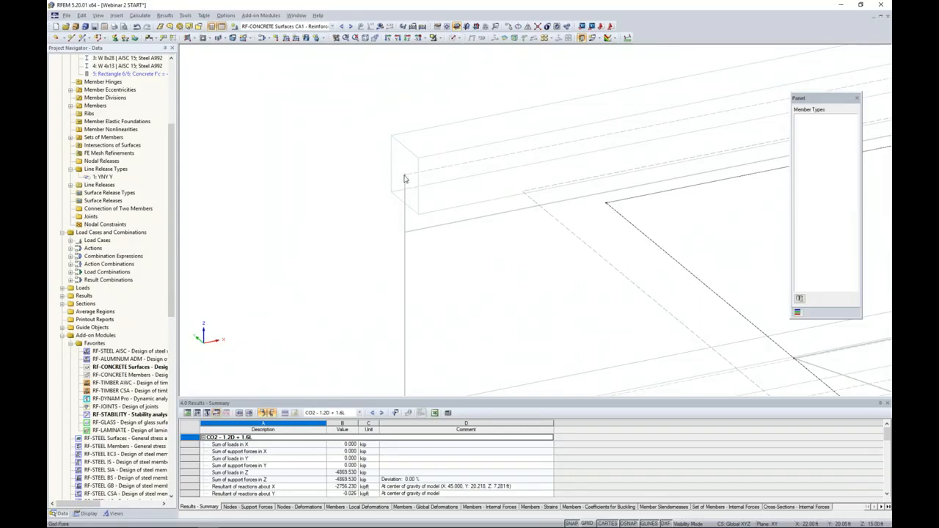
{"action": "scroll", "coordinate": [404, 179], "scroll_direction": "down", "scroll_amount": 5}
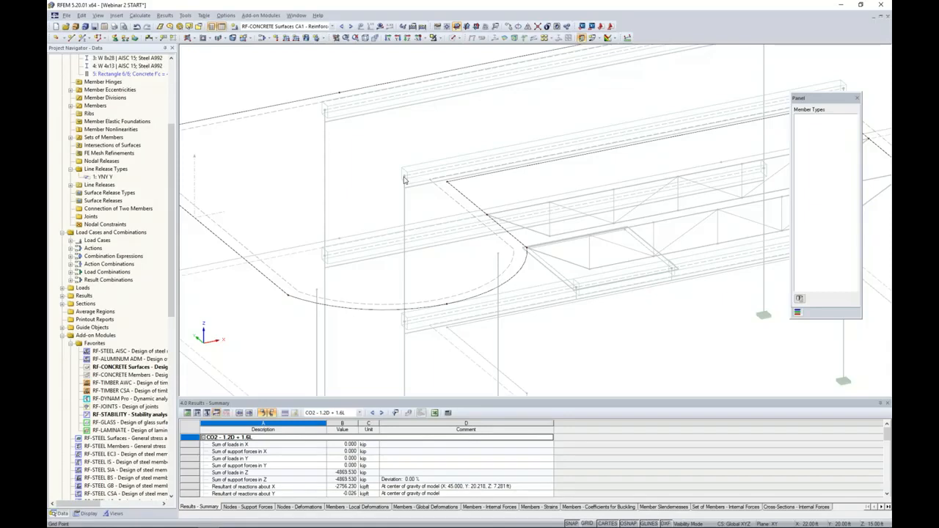
{"action": "scroll", "coordinate": [440, 192], "scroll_direction": "up", "scroll_amount": 5}
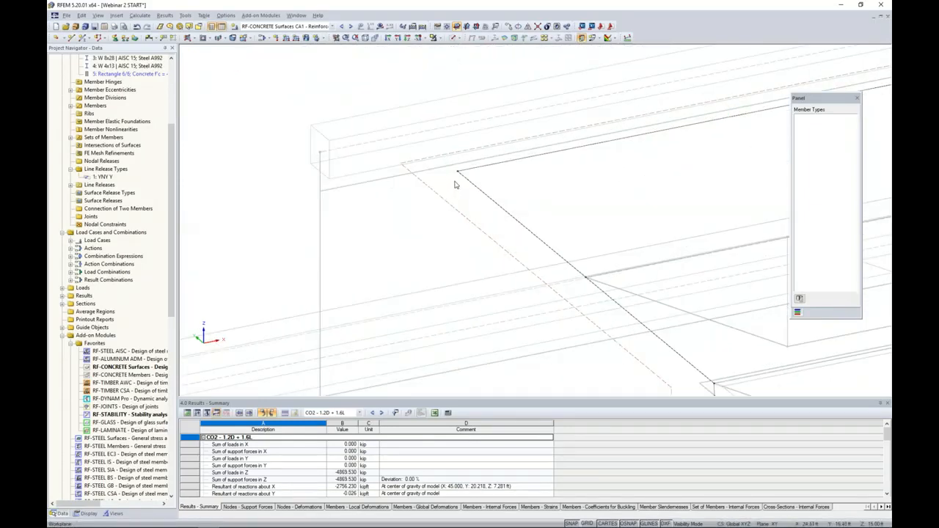
Switch the wireframe model of the upper slab to a solid, transparent rendering
{"action": "left_click", "coordinate": [458, 173]}
{"action": "scroll", "coordinate": [459, 186], "scroll_direction": "down", "scroll_amount": 2}
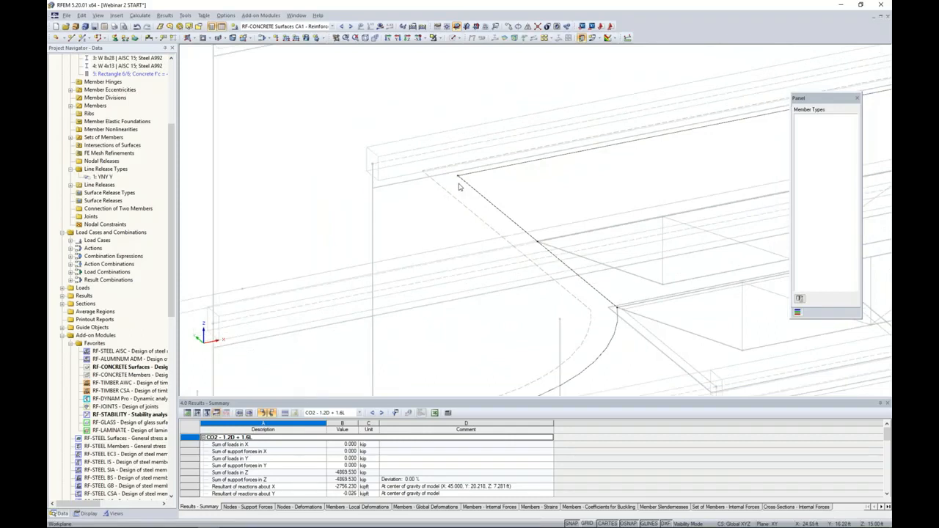
{"action": "scroll", "coordinate": [457, 186], "scroll_direction": "down", "scroll_amount": 3}
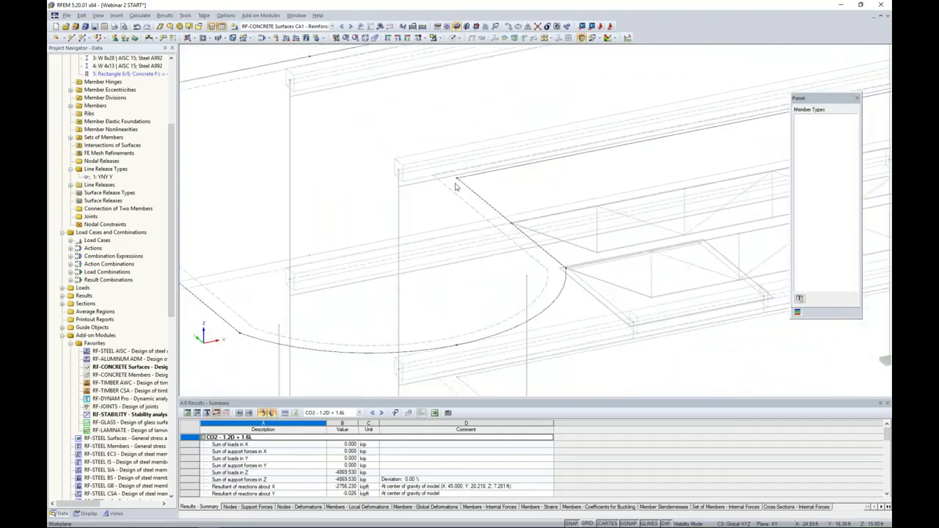
{"action": "scroll", "coordinate": [455, 186], "scroll_direction": "down", "scroll_amount": 1}
{"action": "left_click", "coordinate": [456, 180]}
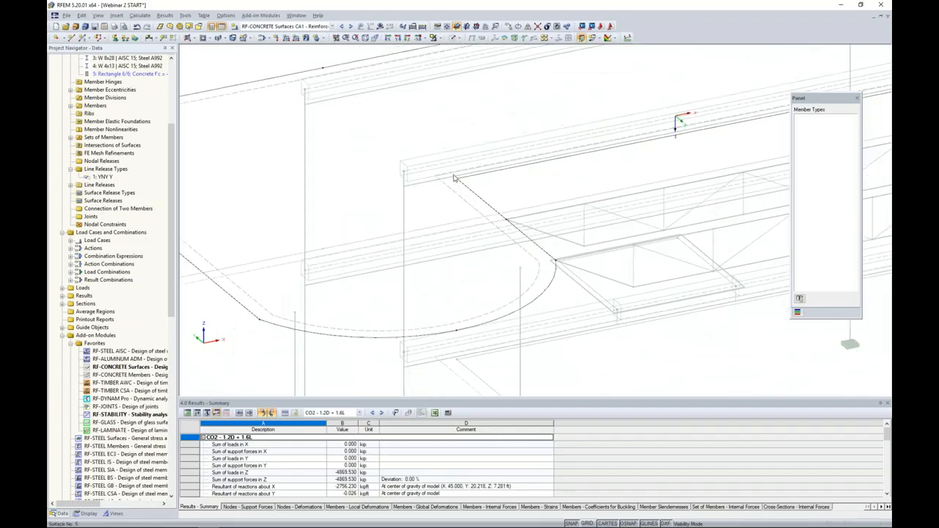
{"action": "left_click", "coordinate": [461, 40]}
{"action": "left_click", "coordinate": [467, 70]}
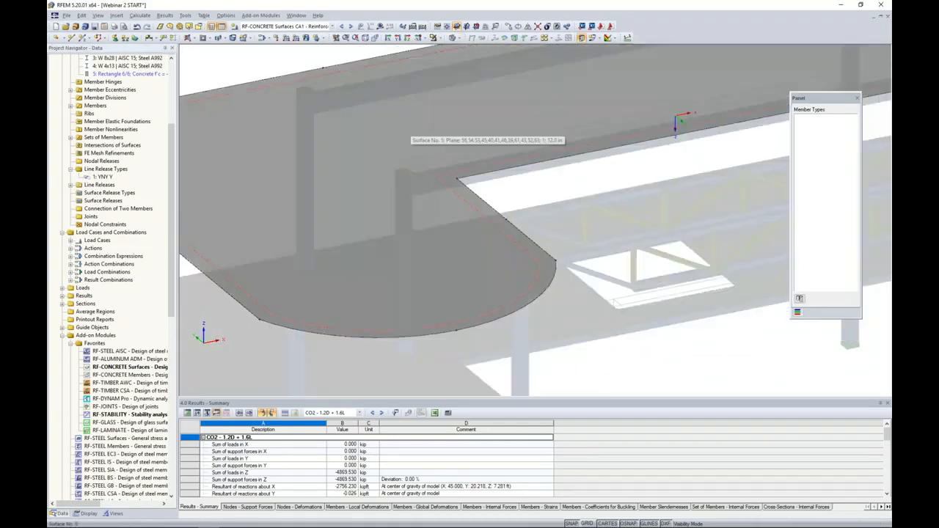
Cancel the visibility mode to bring back all members and surfaces of the structure
{"action": "scroll", "coordinate": [409, 127], "scroll_direction": "down", "scroll_amount": 3}
{"action": "left_click", "coordinate": [441, 38]}
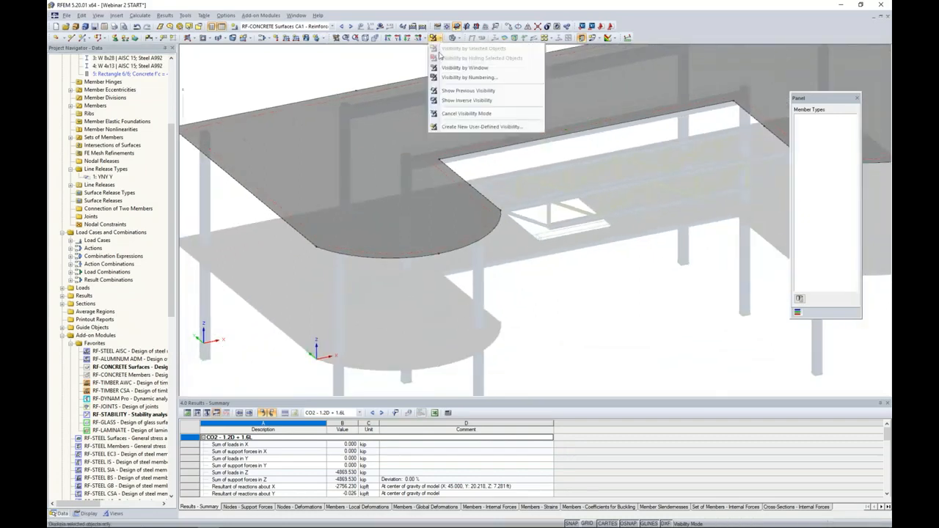
{"action": "left_click", "coordinate": [476, 115]}
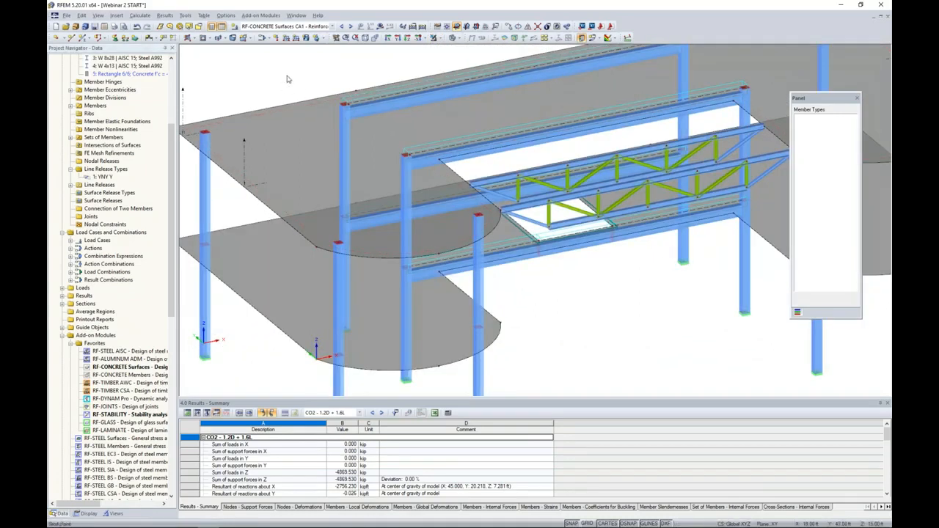
Start a new average region and assign the upper slab, surface 5, to it
{"action": "right_click", "coordinate": [98, 313]}
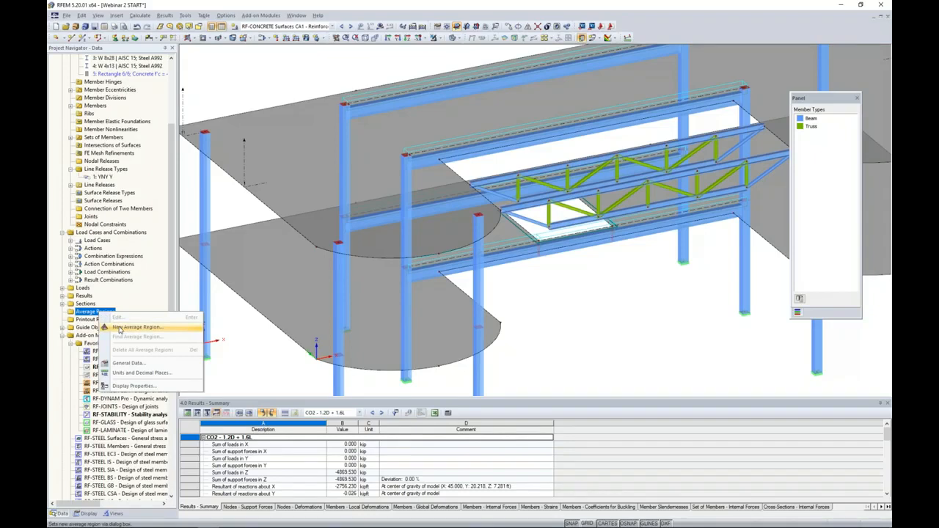
{"action": "left_click", "coordinate": [119, 329]}
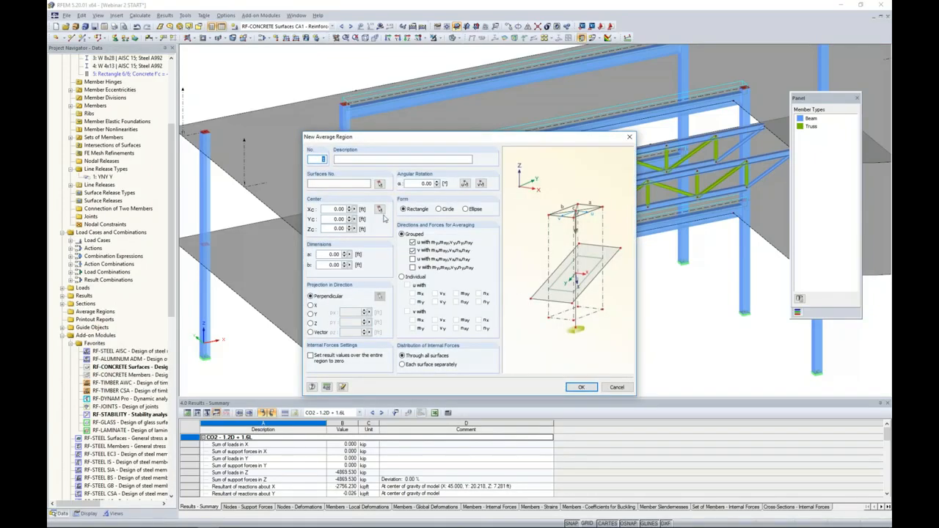
{"action": "left_click", "coordinate": [379, 184]}
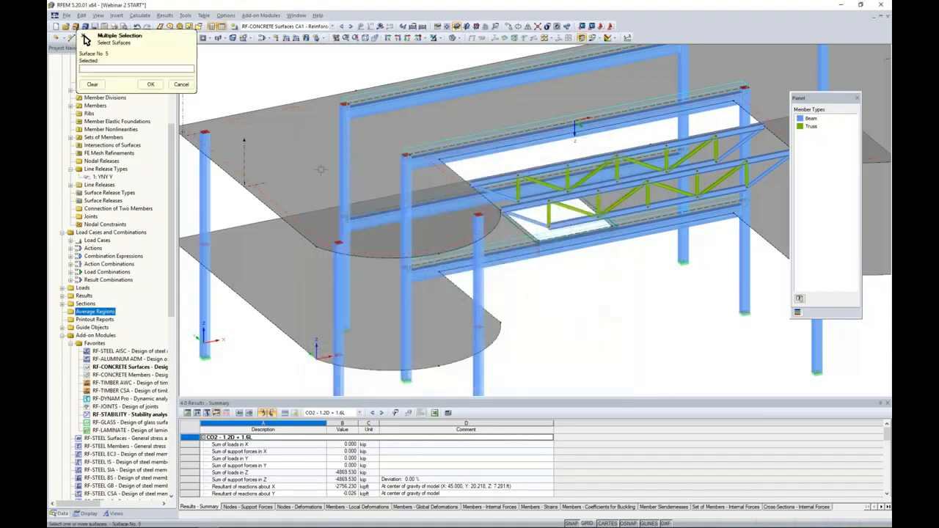
{"action": "left_click", "coordinate": [309, 163]}
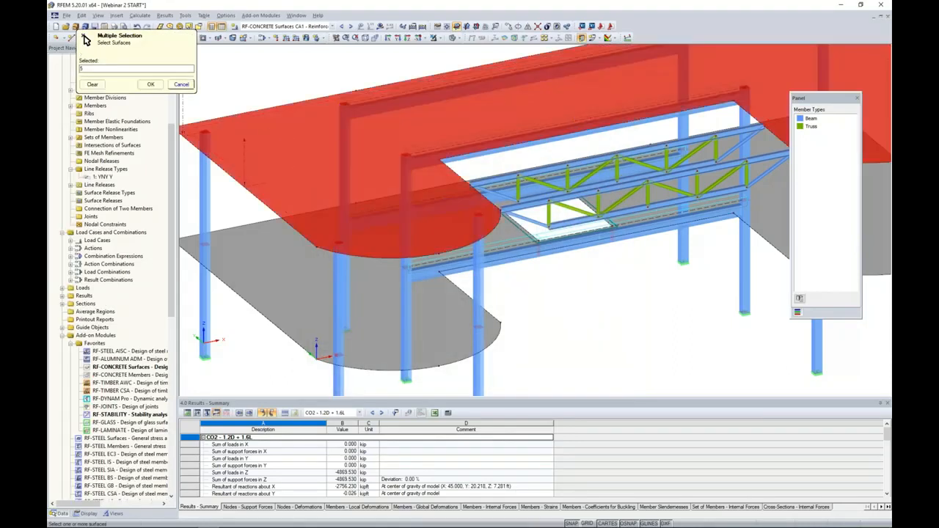
{"action": "left_click", "coordinate": [150, 85]}
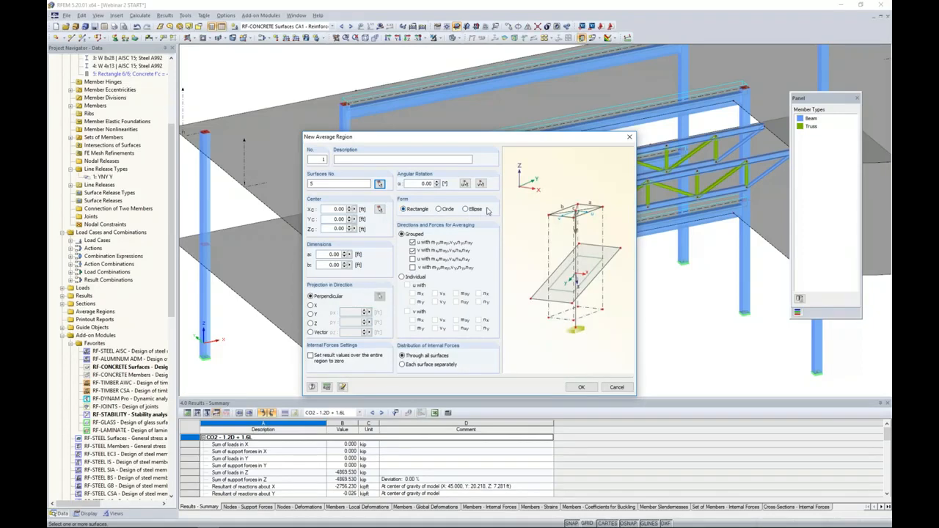
Set the rectangular region's dimensions to 3 ft by 3 ft and center it on the column-top node at X 22, Y 20, Z 15 ft
{"action": "left_click", "coordinate": [333, 253]}
{"action": "type", "text": "3"}
{"action": "key", "text": "Tab"}
{"action": "type", "text": "3"}
{"action": "left_click", "coordinate": [379, 209]}
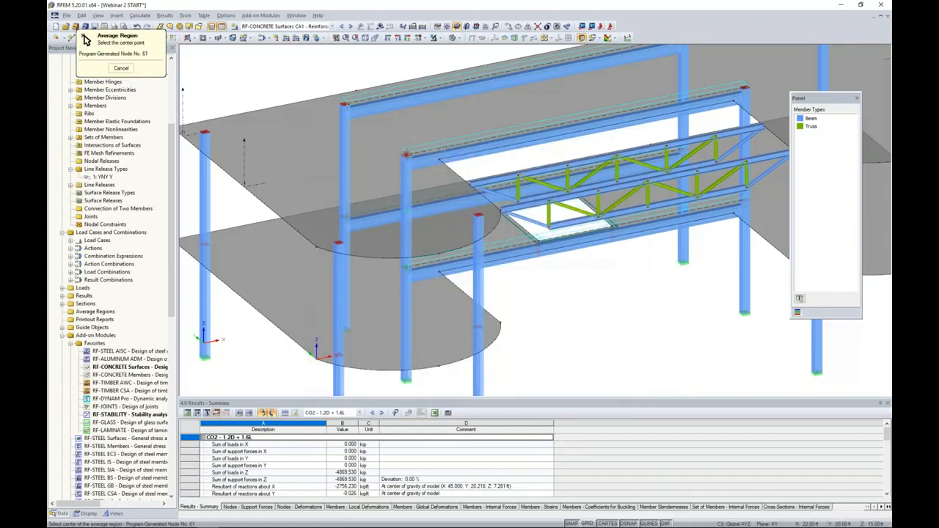
{"action": "left_click", "coordinate": [405, 154]}
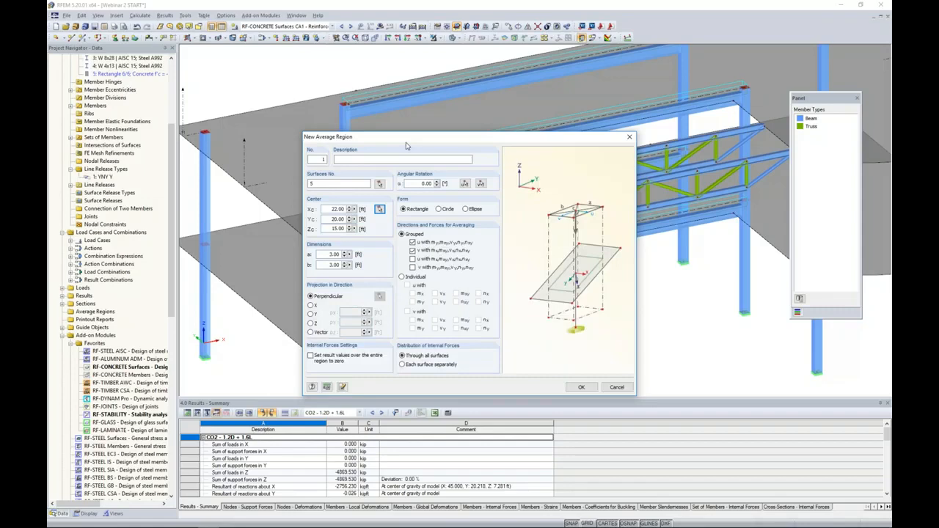
Include the two remaining grouped u and v direction-and-force options for averaging and create the region
{"action": "left_click", "coordinate": [413, 260]}
{"action": "left_click", "coordinate": [413, 268]}
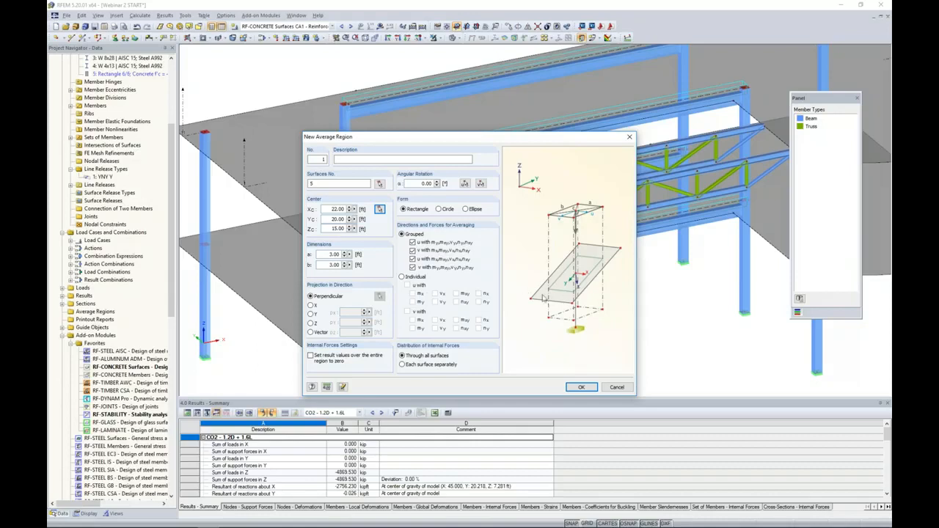
{"action": "left_click", "coordinate": [578, 387]}
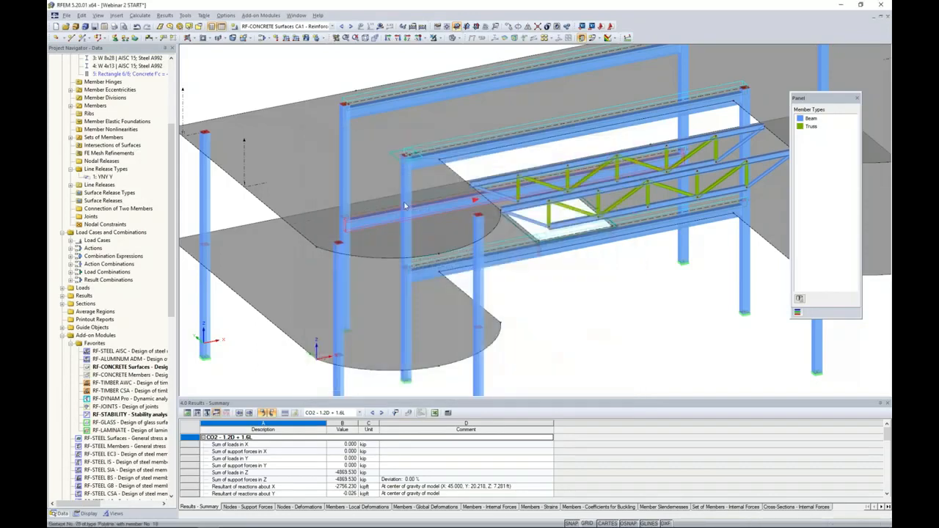
Copy the average region onto the top of the neighbouring column under the parallel upper beam
{"action": "scroll", "coordinate": [405, 155], "scroll_direction": "up", "scroll_amount": 5}
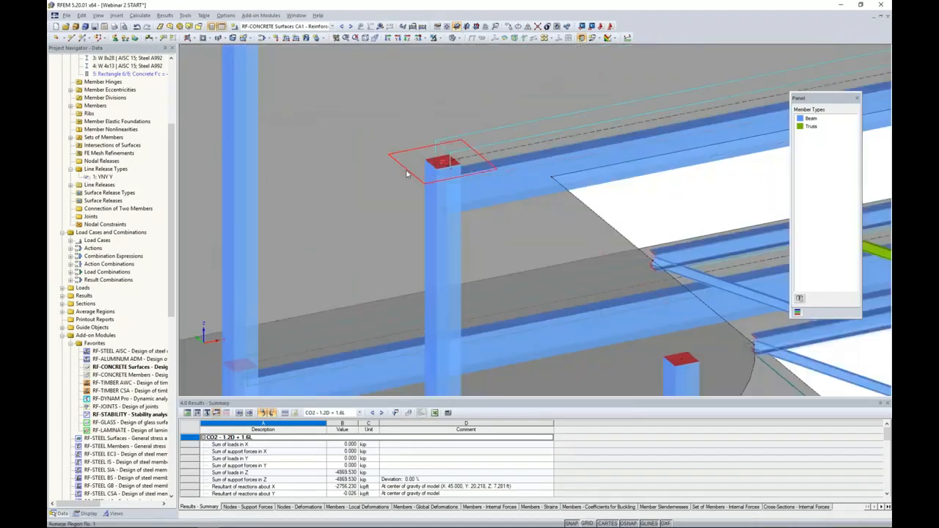
{"action": "scroll", "coordinate": [412, 173], "scroll_direction": "down", "scroll_amount": 5}
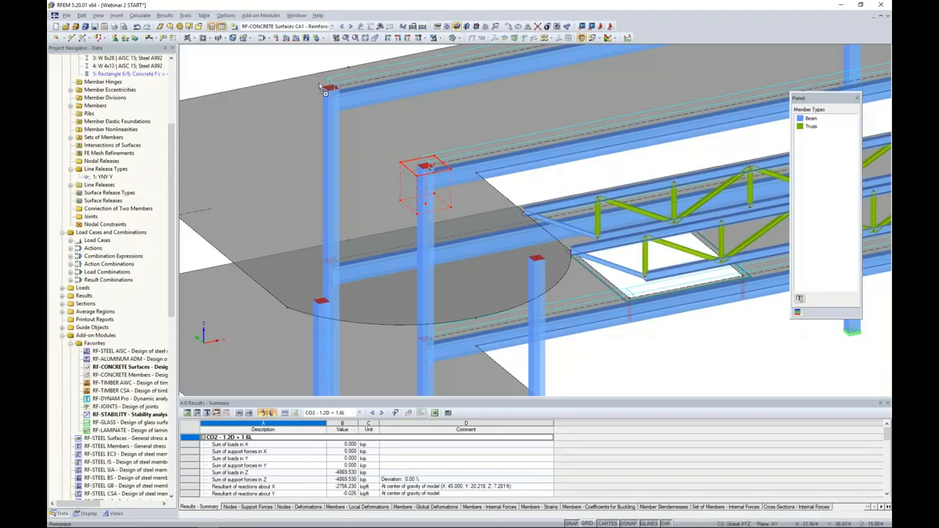
{"action": "scroll", "coordinate": [331, 88], "scroll_direction": "down", "scroll_amount": 2}
{"action": "middle_click_drag", "start_coordinate": [281, 74], "coordinate": [298, 105]}
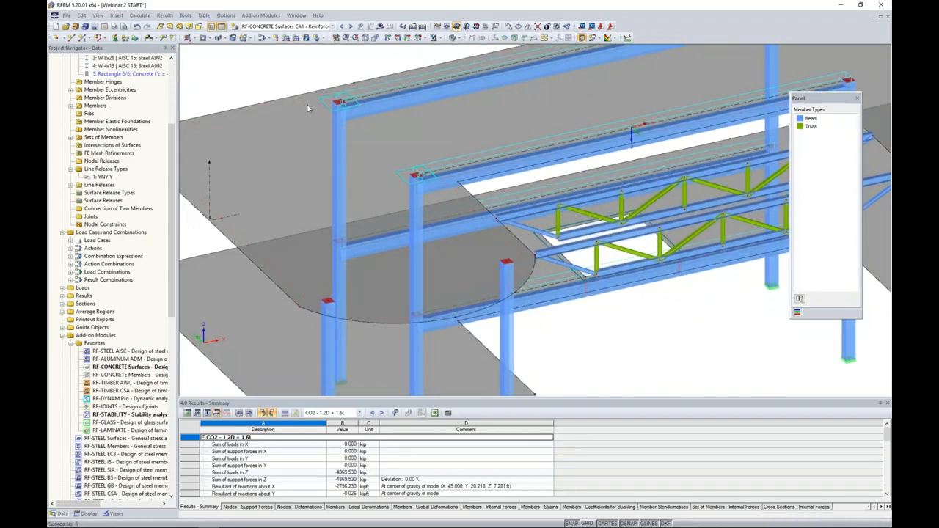
Select both average regions and copy them together onto the two column tops at the far ends of the upper beams
{"action": "scroll", "coordinate": [299, 98], "scroll_direction": "down", "scroll_amount": 2}
{"action": "middle_click_drag", "start_coordinate": [403, 139], "coordinate": [362, 176]}
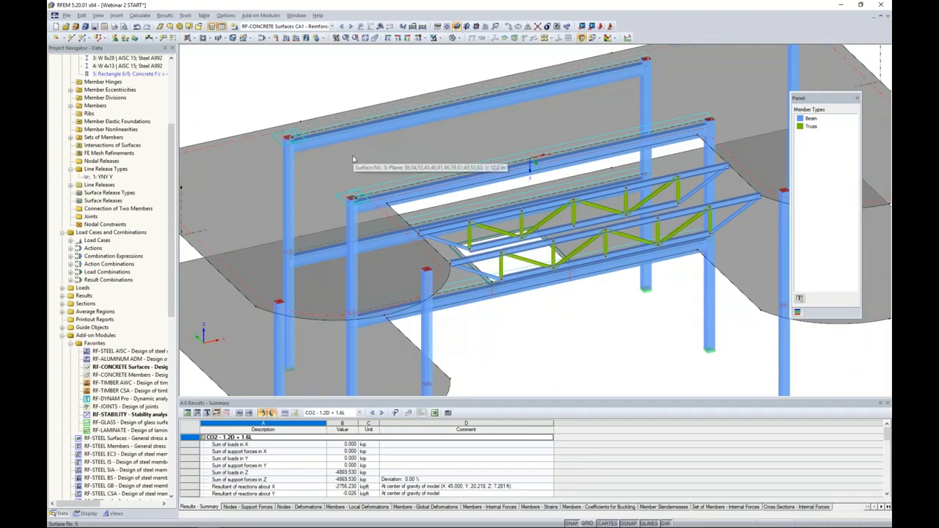
{"action": "left_click", "coordinate": [286, 144]}
{"action": "left_click", "coordinate": [349, 198], "text": "ctrl"}
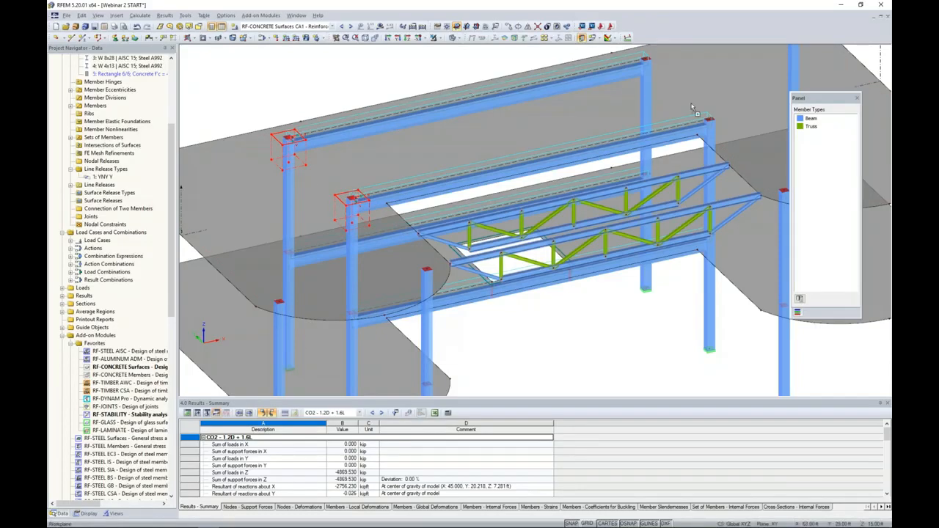
{"action": "left_click_drag", "start_coordinate": [352, 198], "coordinate": [708, 118], "text": "ctrl"}
{"action": "left_click", "coordinate": [638, 322]}
{"action": "left_click", "coordinate": [531, 158]}
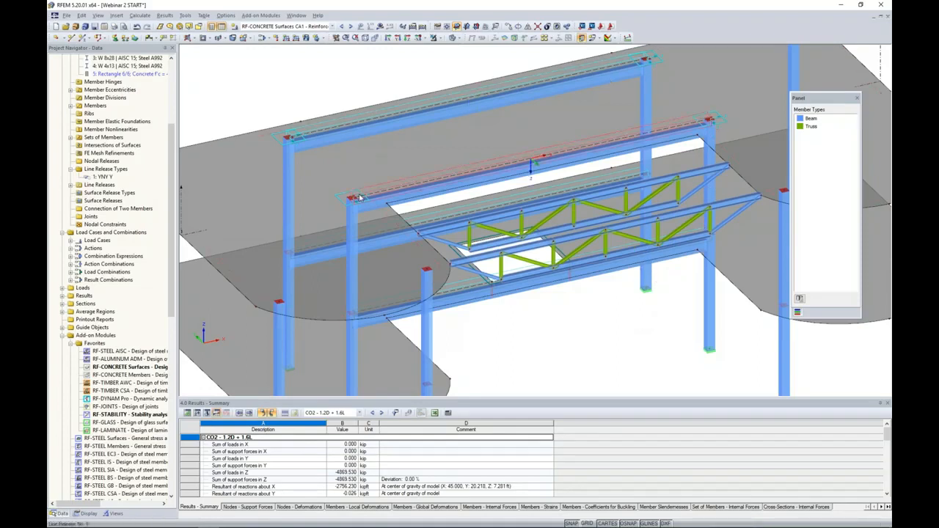
Start another average region and assign it to the upper slab, surface 5
{"action": "scroll", "coordinate": [504, 321], "scroll_direction": "down", "scroll_amount": 1}
{"action": "middle_click_drag", "start_coordinate": [504, 321], "coordinate": [448, 277], "text": "ctrl"}
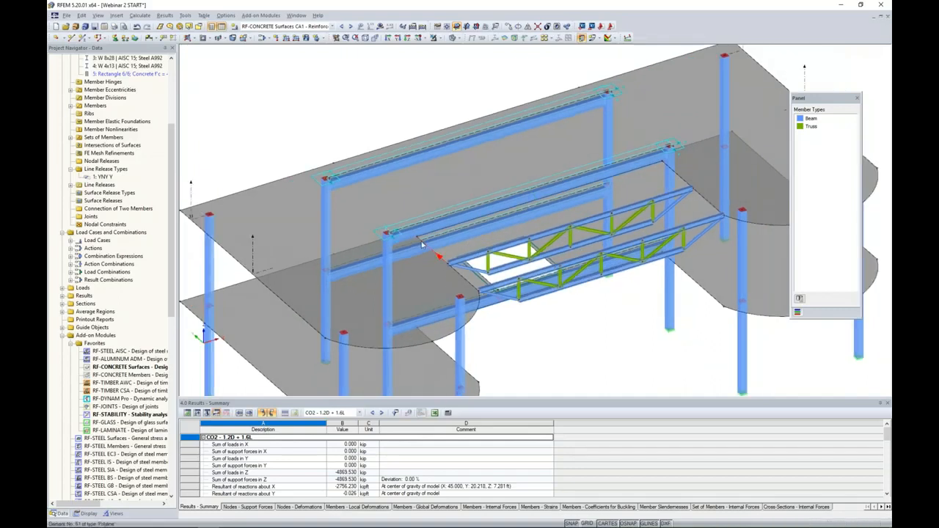
{"action": "scroll", "coordinate": [422, 245], "scroll_direction": "up", "scroll_amount": 3}
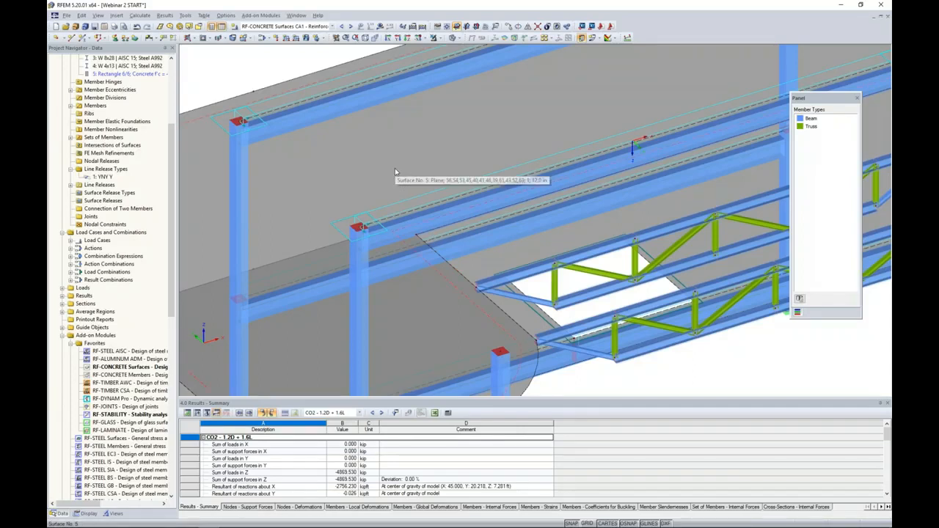
{"action": "scroll", "coordinate": [394, 172], "scroll_direction": "down", "scroll_amount": 1}
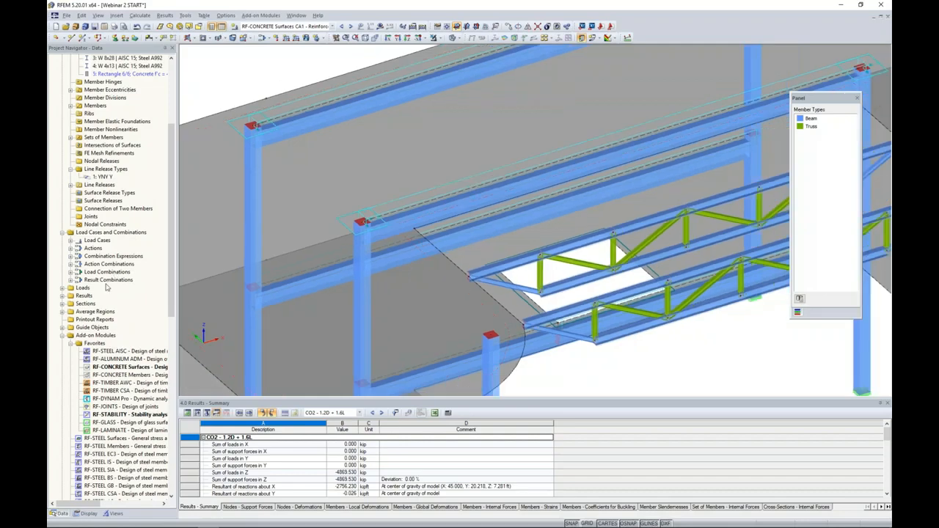
{"action": "right_click", "coordinate": [101, 311]}
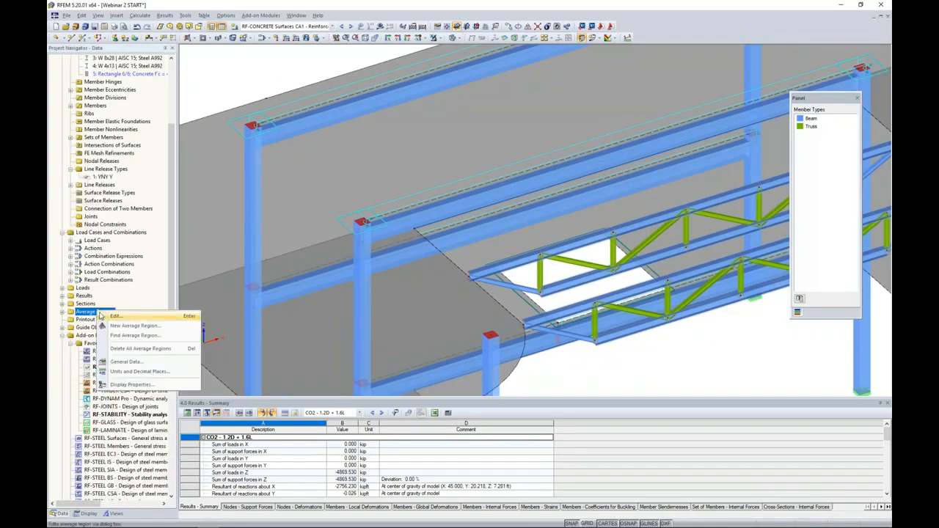
{"action": "left_click", "coordinate": [124, 326]}
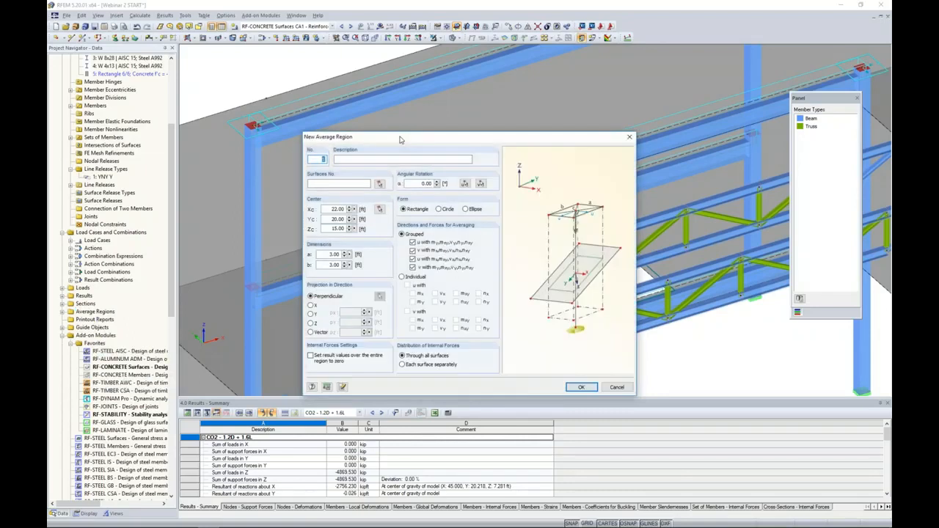
{"action": "left_click", "coordinate": [379, 184]}
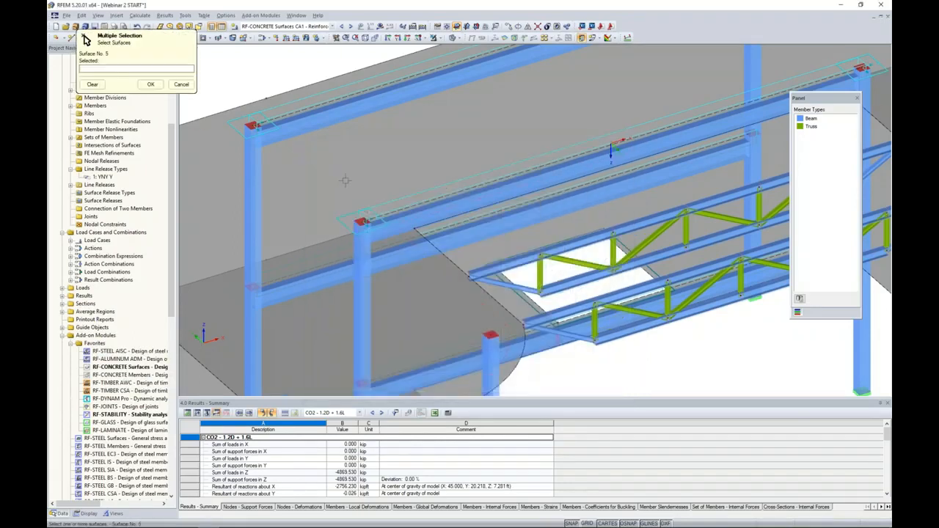
{"action": "left_click", "coordinate": [611, 148]}
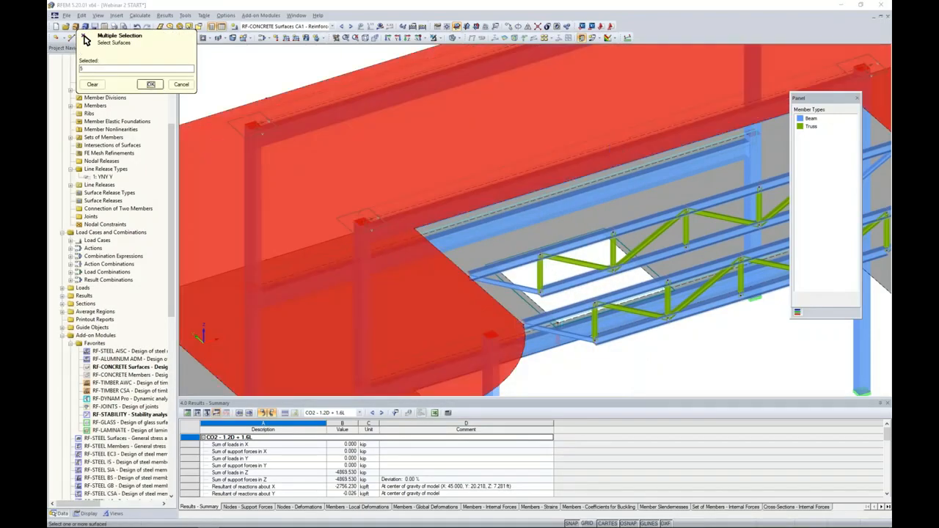
{"action": "left_click", "coordinate": [150, 84]}
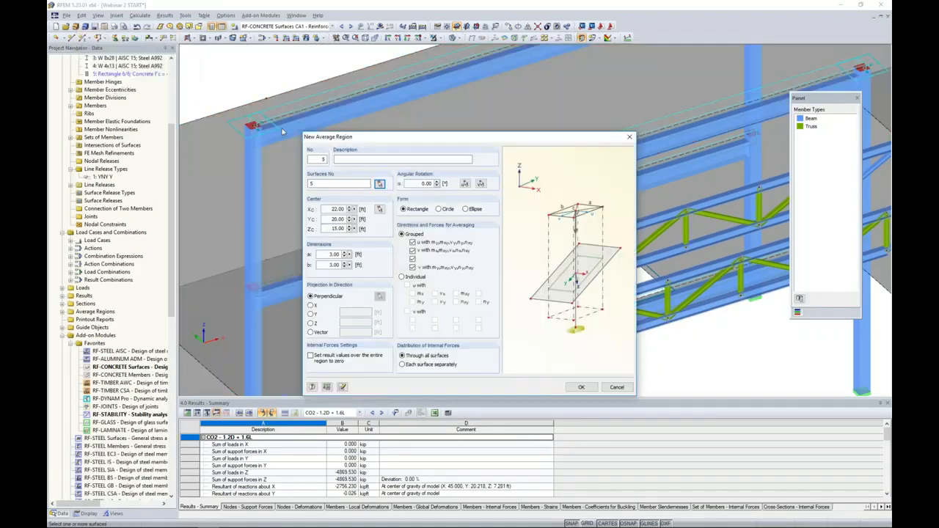
Make the region a 3 ft diameter circle centered on the slab's inner corner node at X 25, Y 17, Z 15 ft, and create it
{"action": "left_click", "coordinate": [438, 209]}
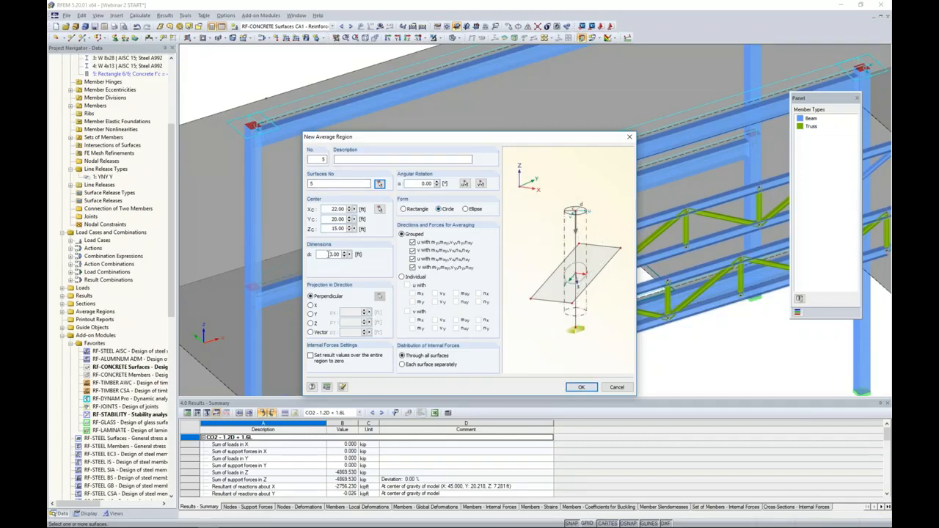
{"action": "left_click", "coordinate": [379, 209]}
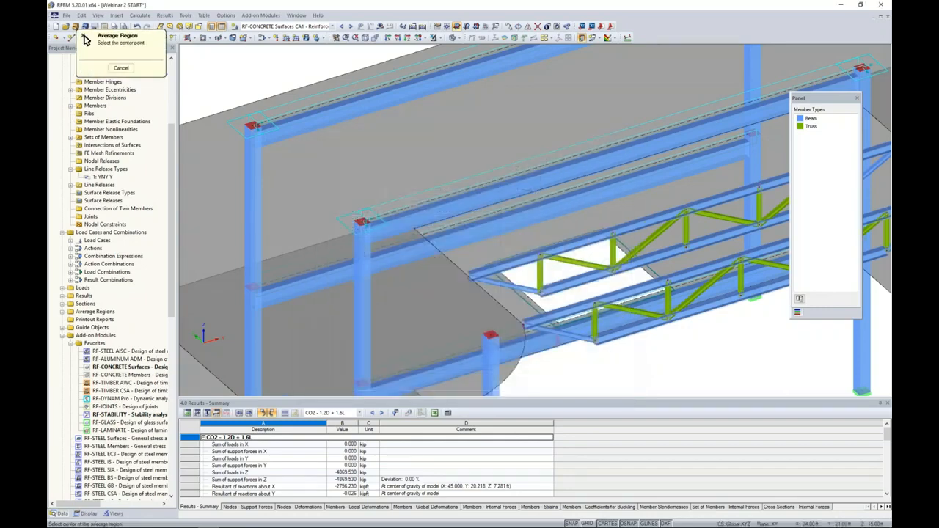
{"action": "left_click", "coordinate": [413, 229]}
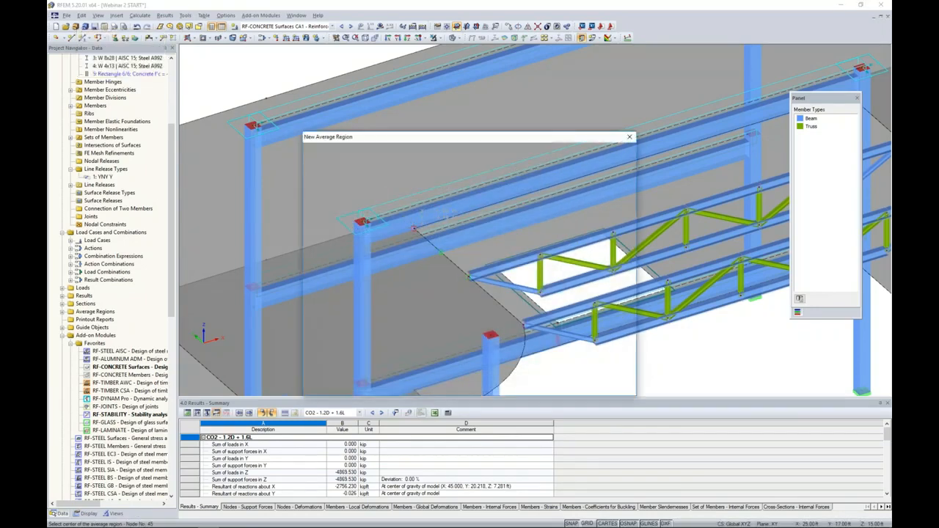
{"action": "left_click_drag", "start_coordinate": [435, 136], "coordinate": [643, 135]}
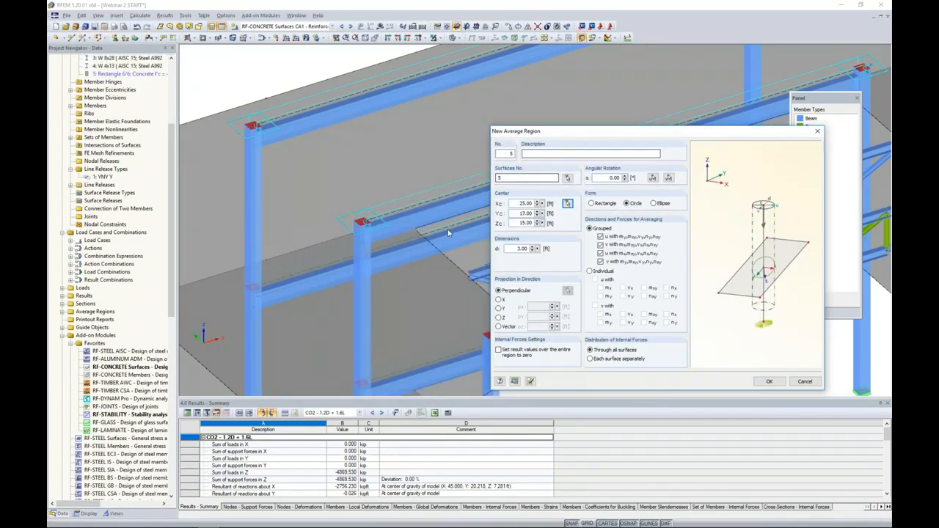
{"action": "left_click_drag", "start_coordinate": [543, 131], "coordinate": [374, 101]}
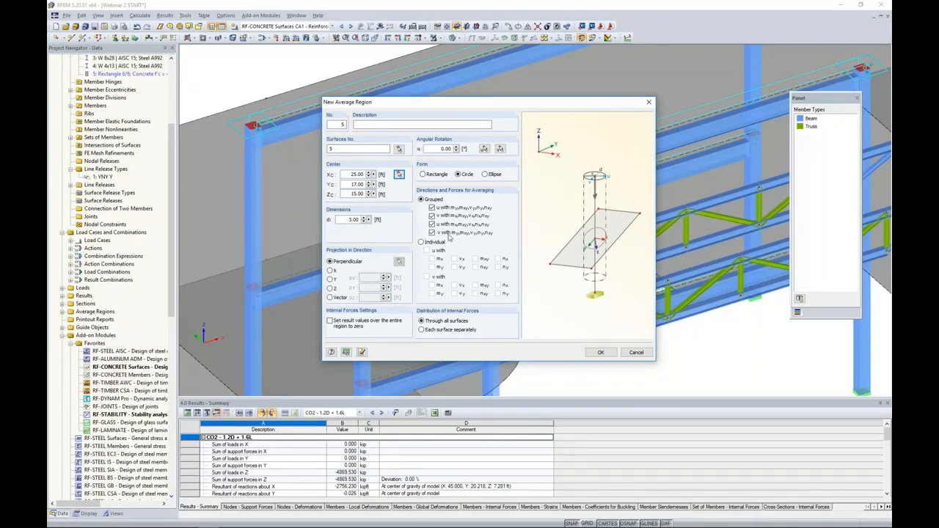
{"action": "left_click", "coordinate": [600, 352]}
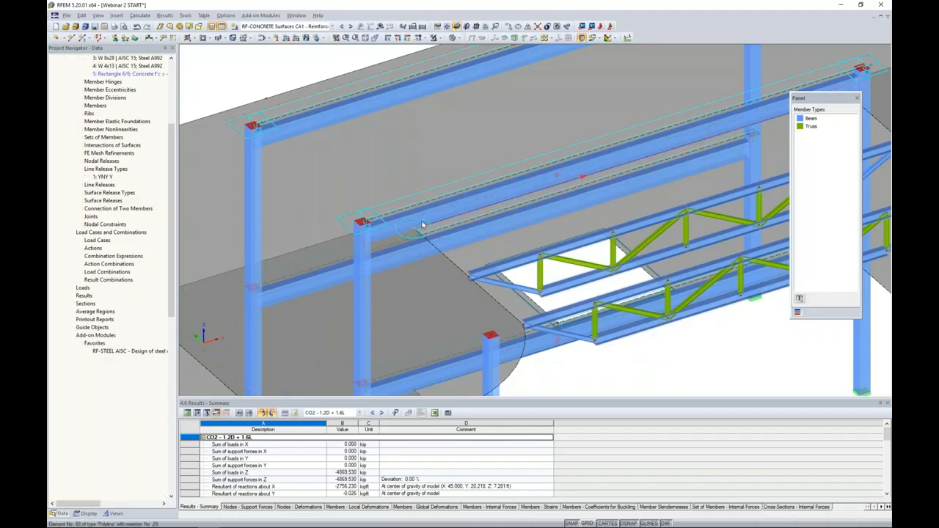
Copy the circular average region to the opposite inner corner of the upper slab, near the far column of the front upper beam
{"action": "middle_click_drag", "start_coordinate": [443, 232], "coordinate": [461, 210]}
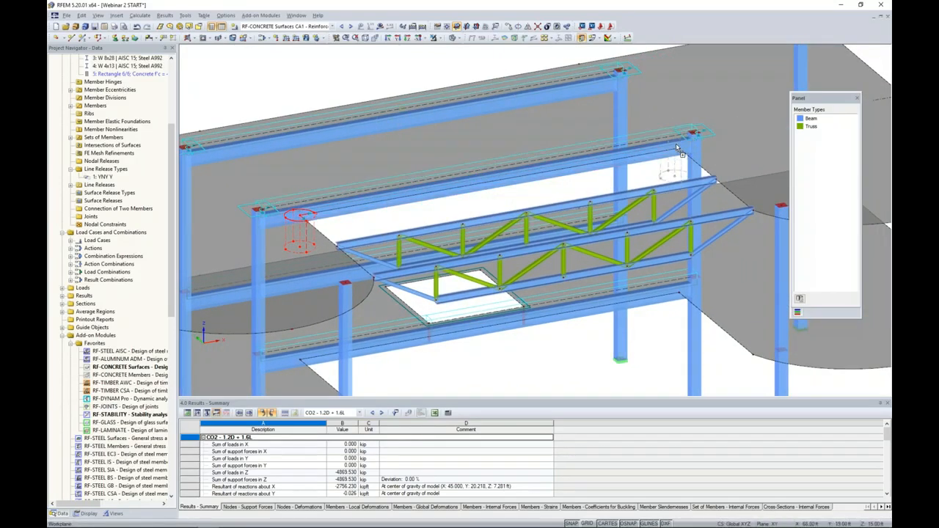
{"action": "left_click", "coordinate": [678, 151]}
{"action": "middle_click_drag", "start_coordinate": [607, 311], "coordinate": [587, 271], "text": "ctrl"}
{"action": "scroll", "coordinate": [587, 269], "scroll_direction": "down", "scroll_amount": 1}
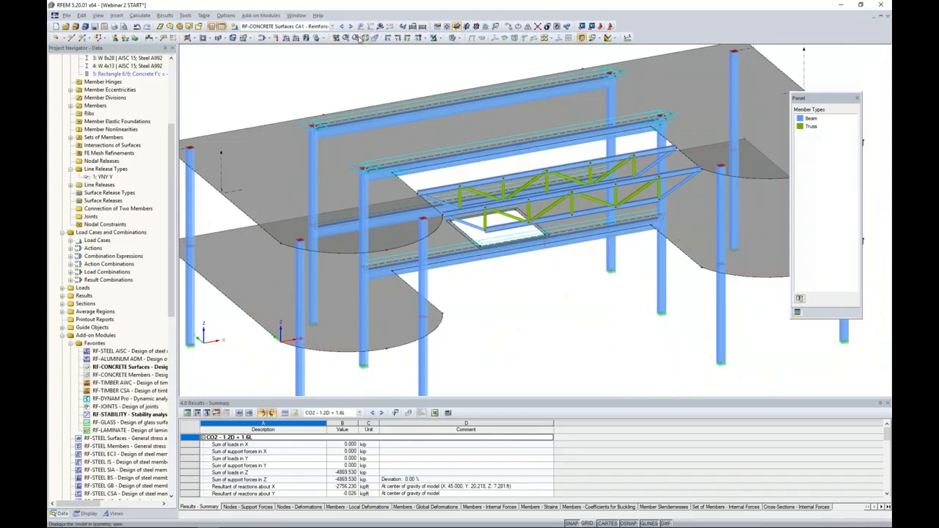
Show the m-x basic internal force results on the slabs for load combination CO2 - 1.2D + 1.6L
{"action": "left_click", "coordinate": [332, 26]}
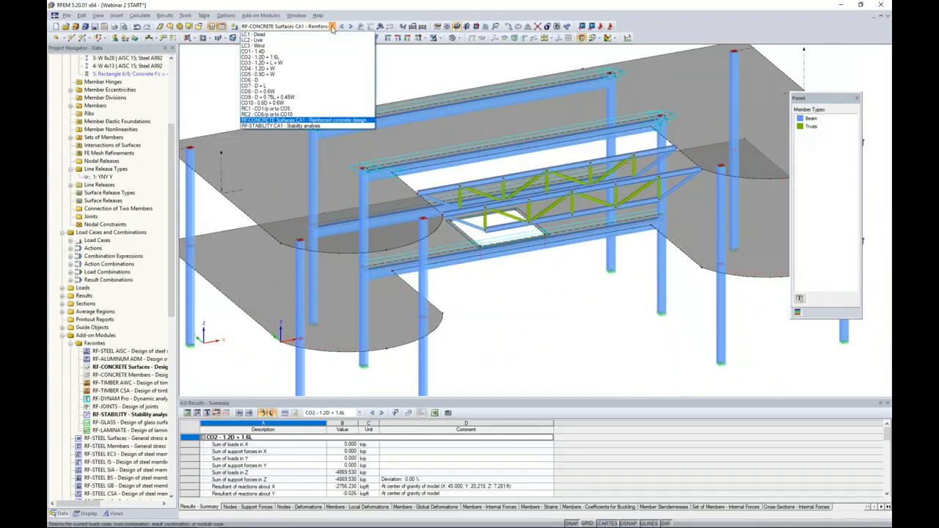
{"action": "left_click", "coordinate": [309, 59]}
{"action": "left_click", "coordinate": [380, 26]}
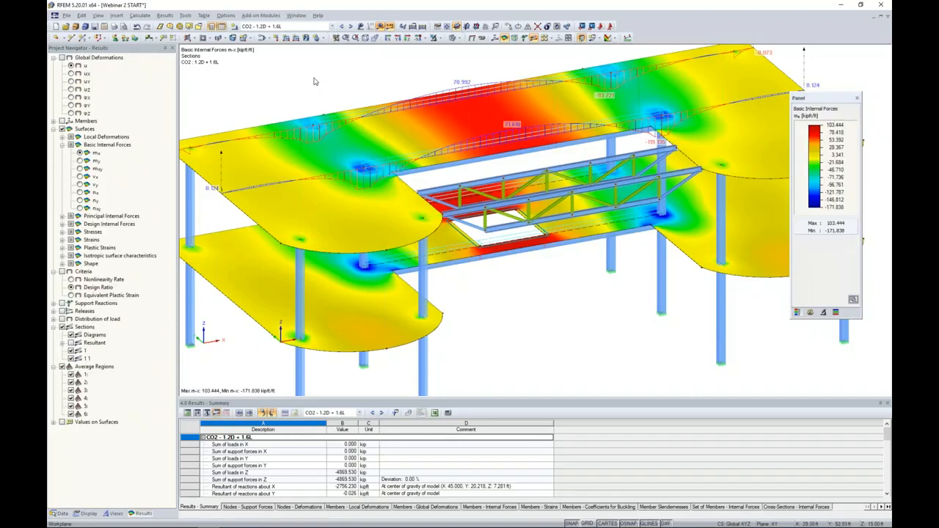
{"action": "scroll", "coordinate": [313, 94], "scroll_direction": "down", "scroll_amount": 1}
{"action": "middle_click_drag", "start_coordinate": [312, 95], "coordinate": [325, 100]}
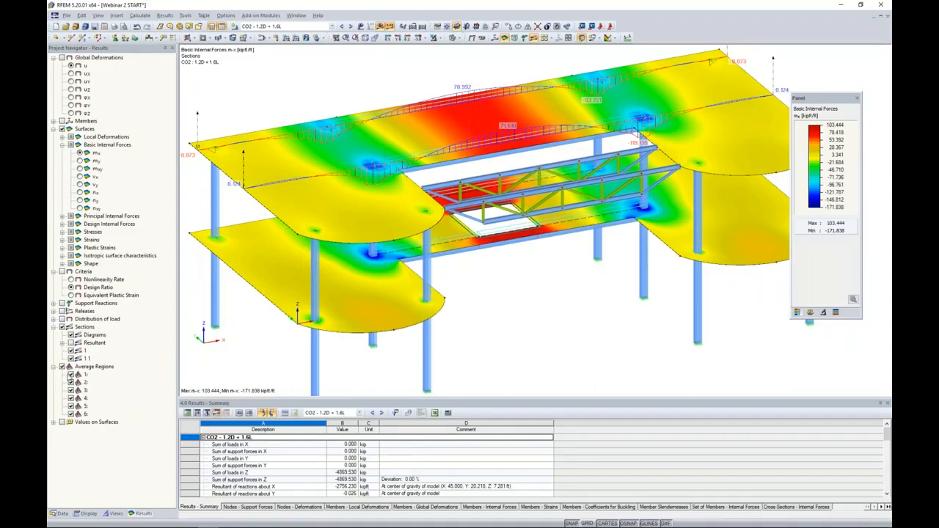
Toggle the display of average region 1 off and on to compare the slab moments at its column top
{"action": "left_click", "coordinate": [71, 374]}
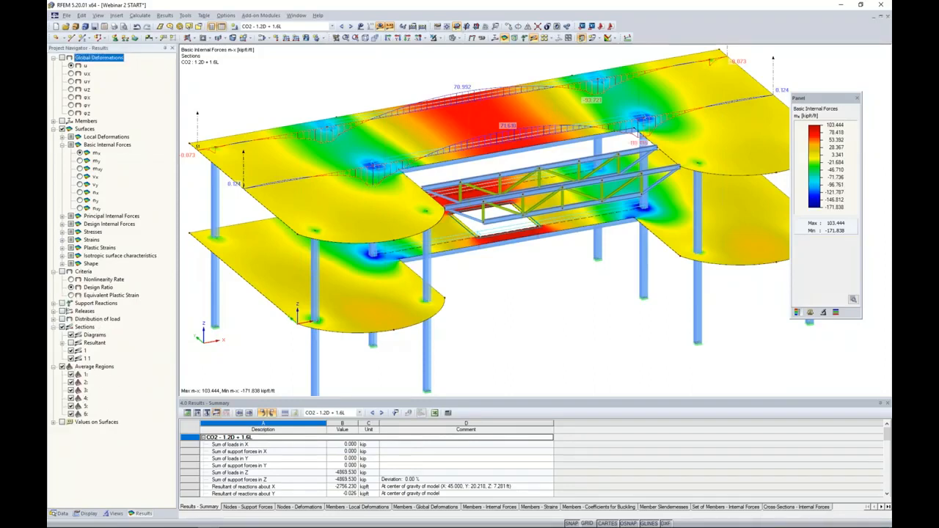
{"action": "scroll", "coordinate": [372, 171], "scroll_direction": "up", "scroll_amount": 5}
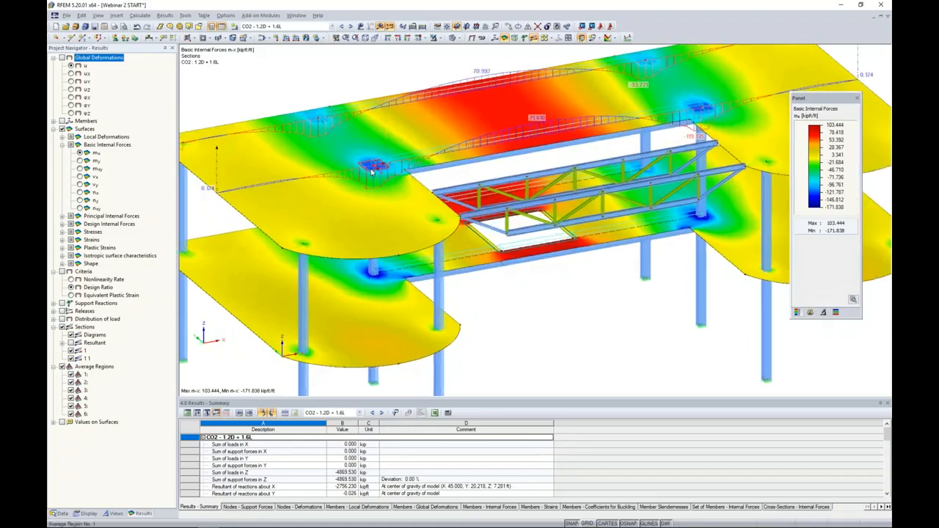
{"action": "left_click", "coordinate": [71, 375]}
{"action": "left_click", "coordinate": [71, 375]}
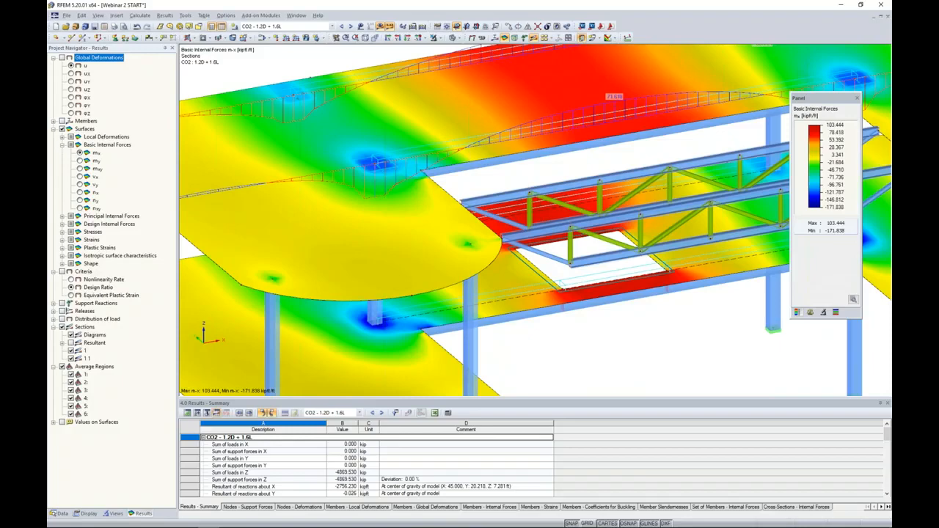
{"action": "scroll", "coordinate": [377, 200], "scroll_direction": "down", "scroll_amount": 5}
{"action": "scroll", "coordinate": [525, 163], "scroll_direction": "up", "scroll_amount": 1}
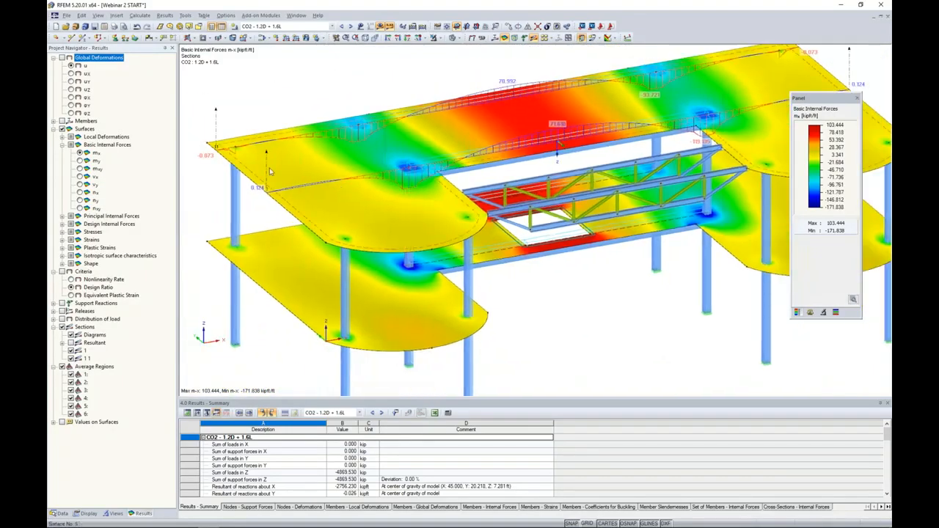
Examine the result diagrams of the front section across the upper slab, showing only the basic internal forces m-x and m-y
{"action": "right_click", "coordinate": [268, 166]}
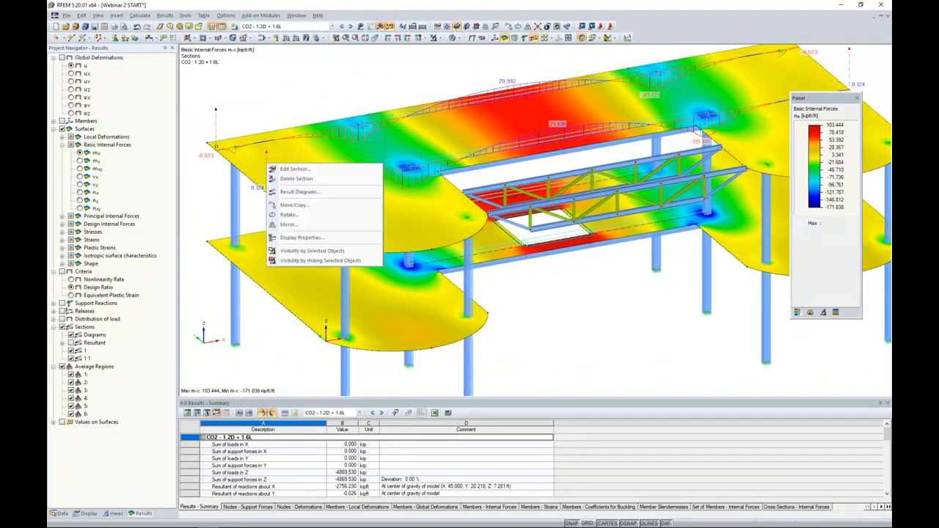
{"action": "left_click", "coordinate": [287, 193]}
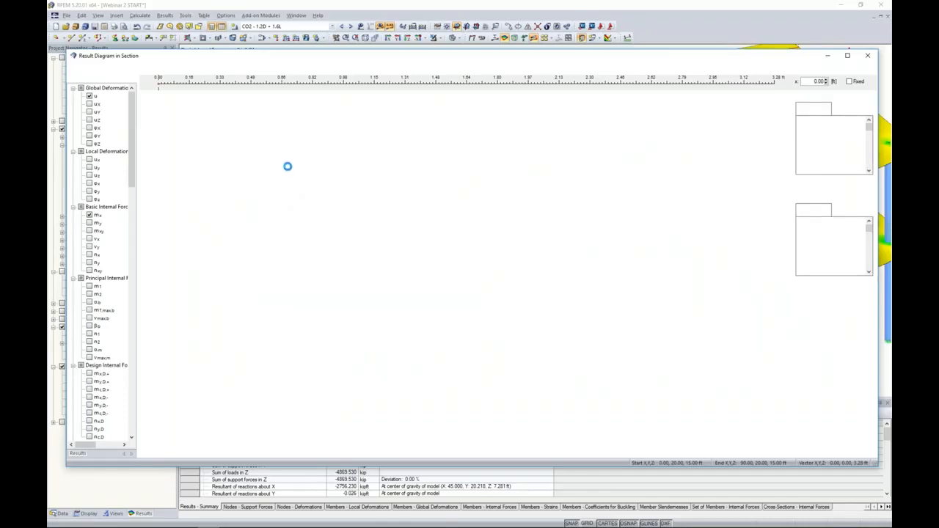
{"action": "left_click", "coordinate": [225, 69]}
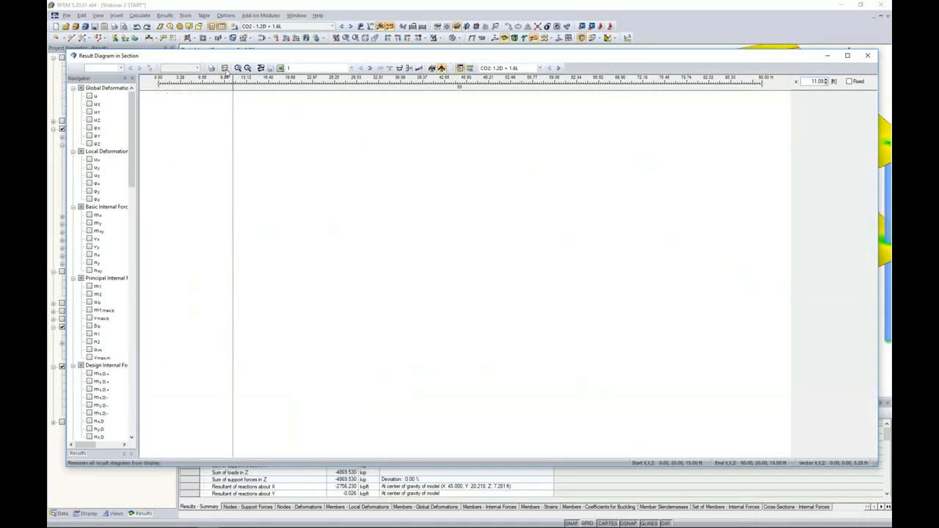
{"action": "left_click", "coordinate": [89, 222]}
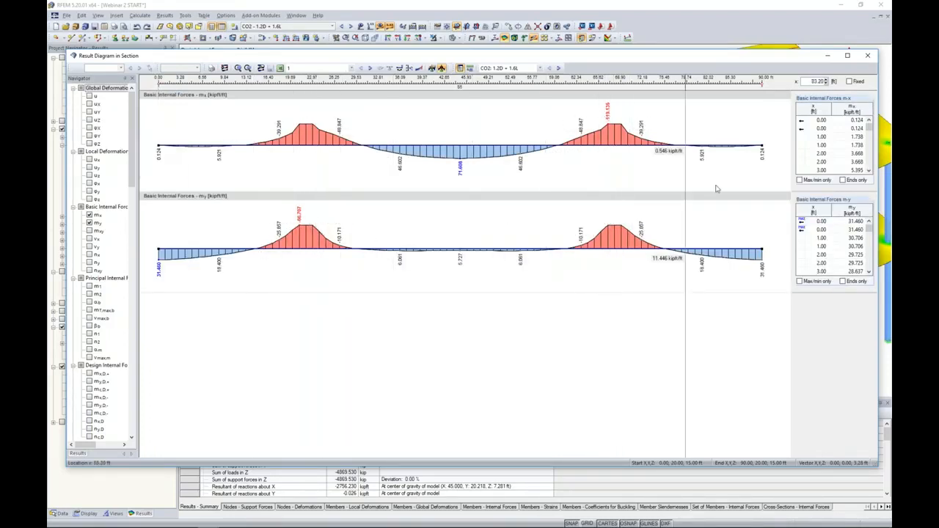
{"action": "left_click", "coordinate": [867, 55]}
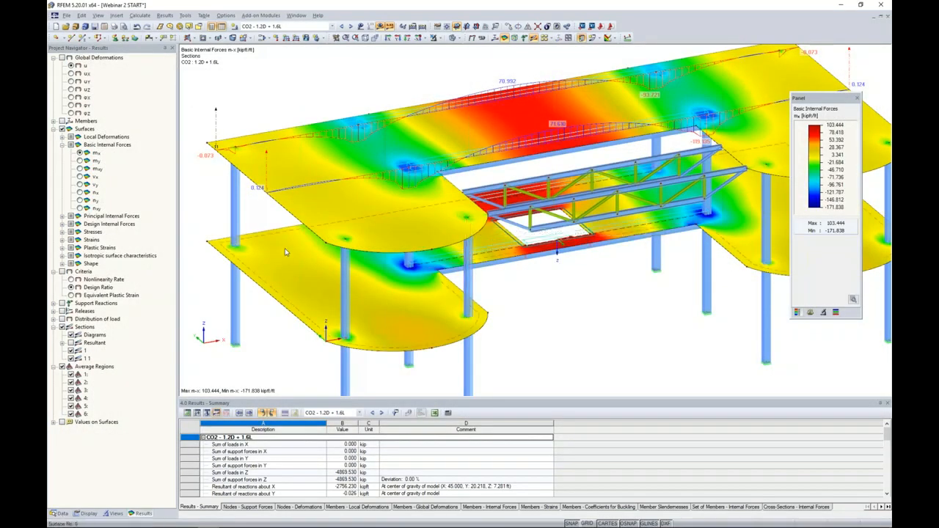
Open the RF-CONCRETE Surfaces design case and review the total required reinforcement table with its required reinforcement column widened
{"action": "left_click", "coordinate": [62, 512]}
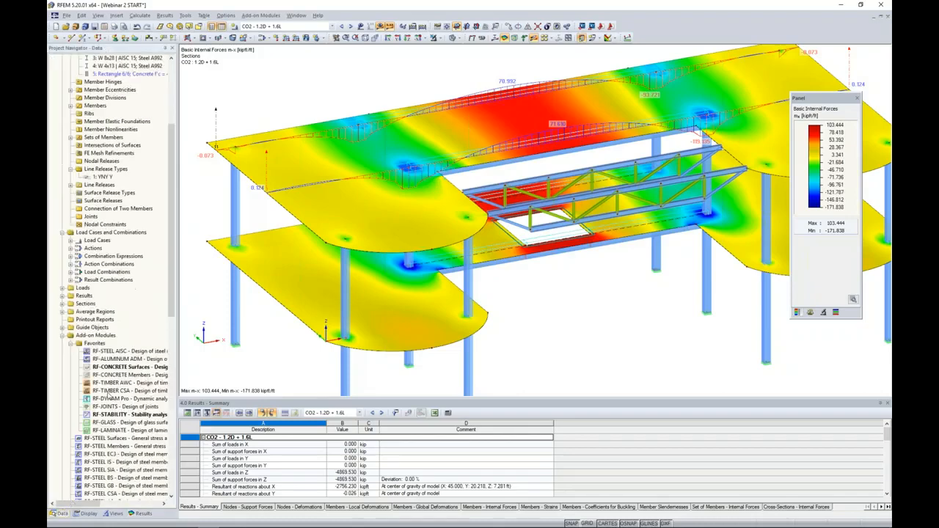
{"action": "double_click", "coordinate": [121, 367]}
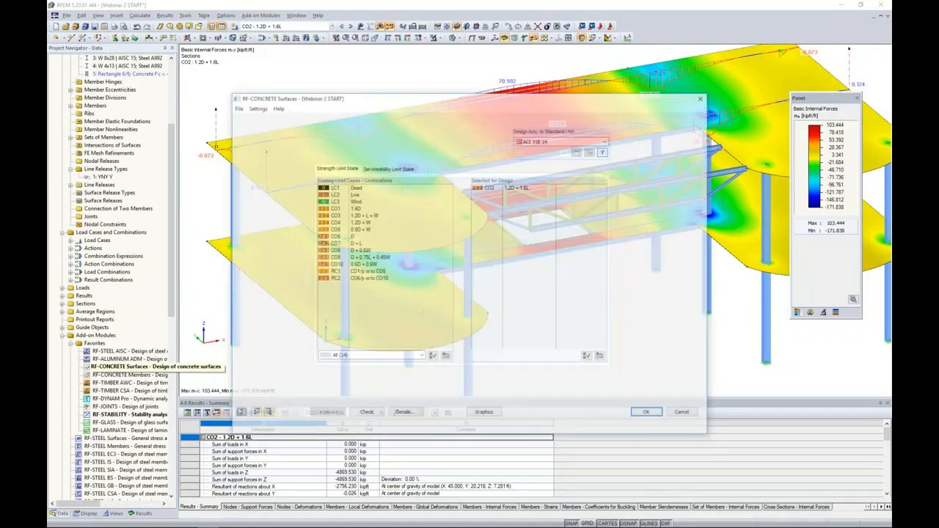
{"action": "left_click", "coordinate": [255, 185]}
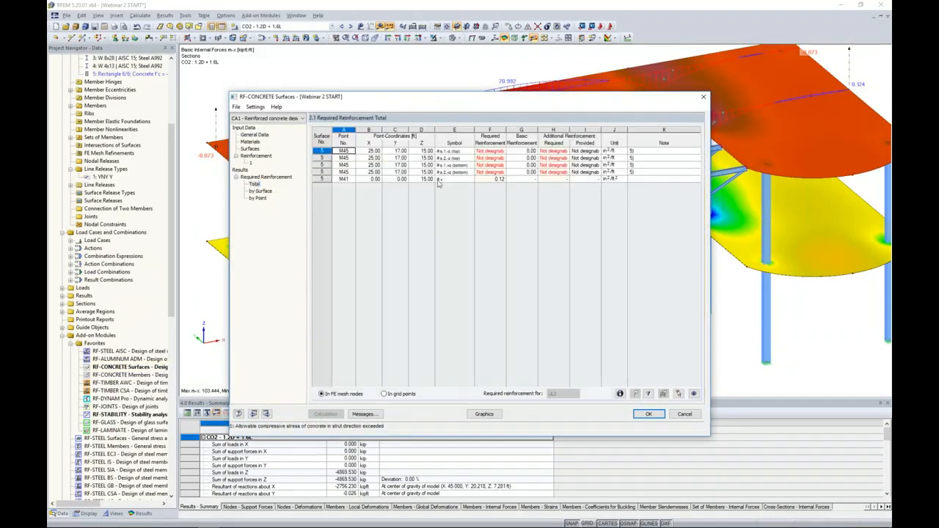
{"action": "left_click_drag", "start_coordinate": [507, 130], "coordinate": [523, 130]}
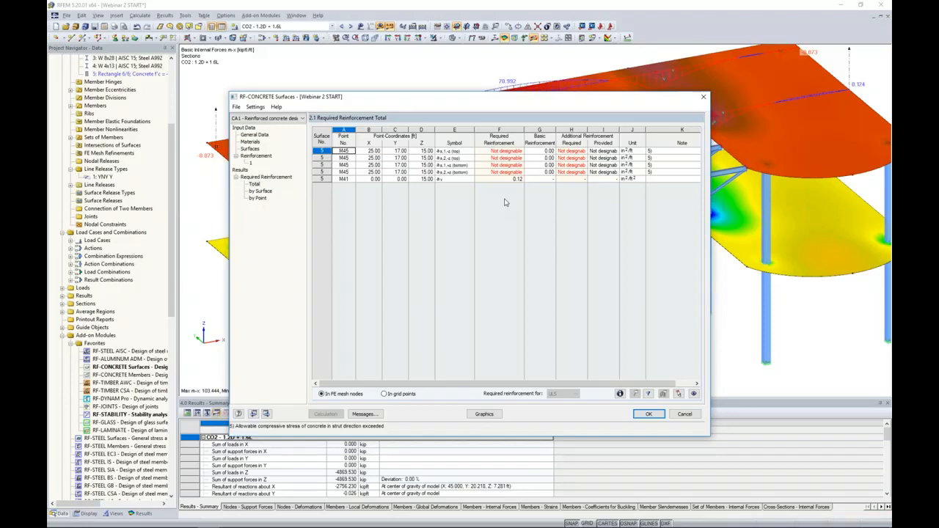
Apply the averaged internal forces in the defined average region for the ULS calculation and rerun the concrete surface design
{"action": "left_click", "coordinate": [258, 135]}
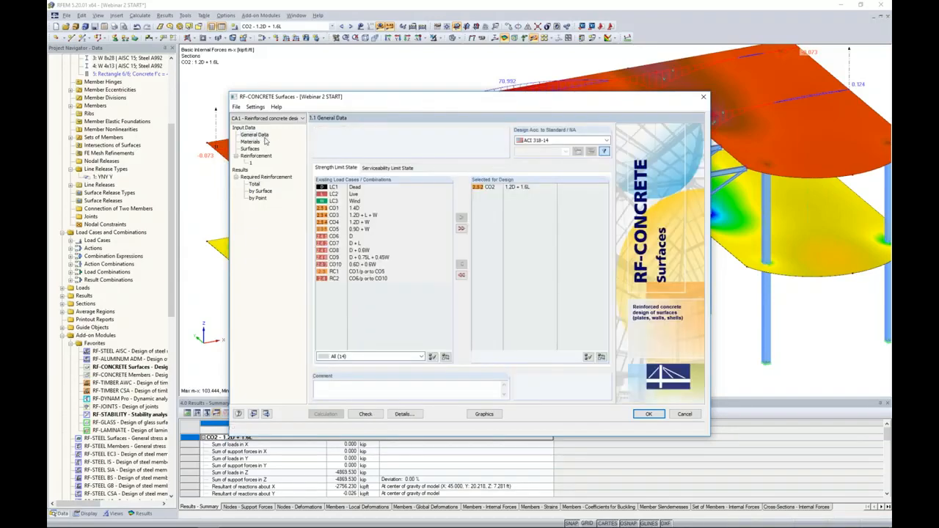
{"action": "left_click", "coordinate": [404, 414]}
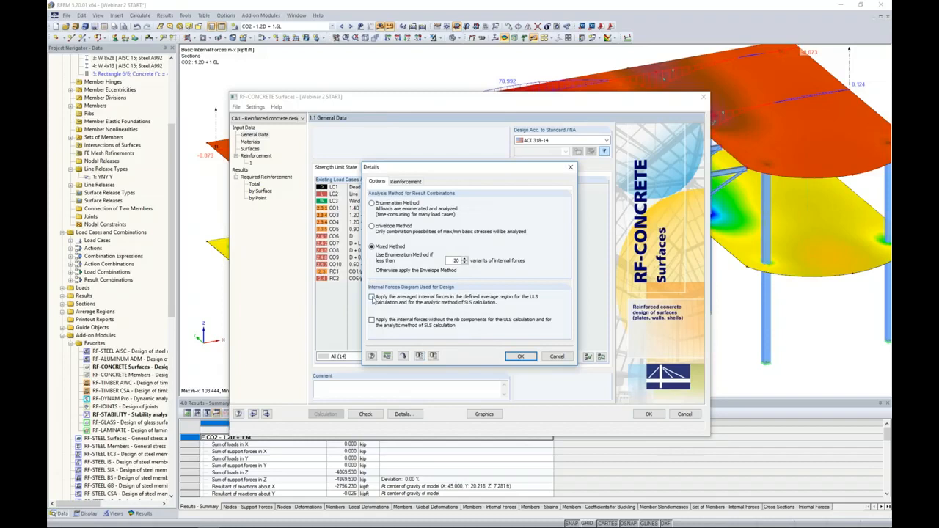
{"action": "left_click", "coordinate": [372, 298]}
{"action": "left_click", "coordinate": [519, 355]}
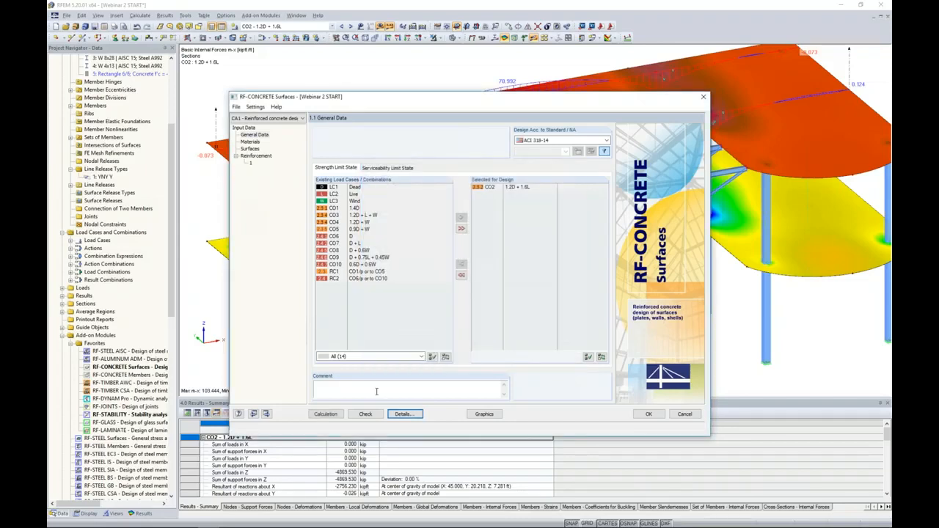
{"action": "left_click", "coordinate": [325, 413]}
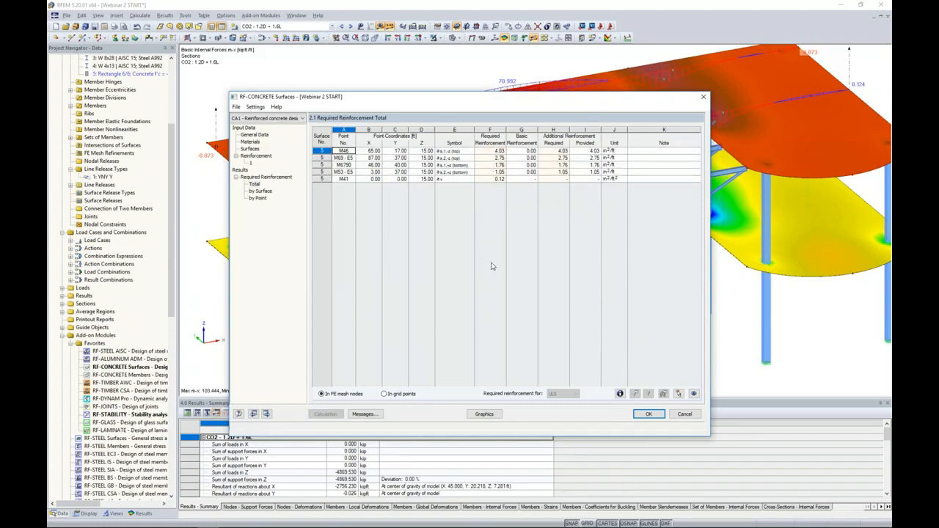
{"action": "left_click", "coordinate": [649, 414]}
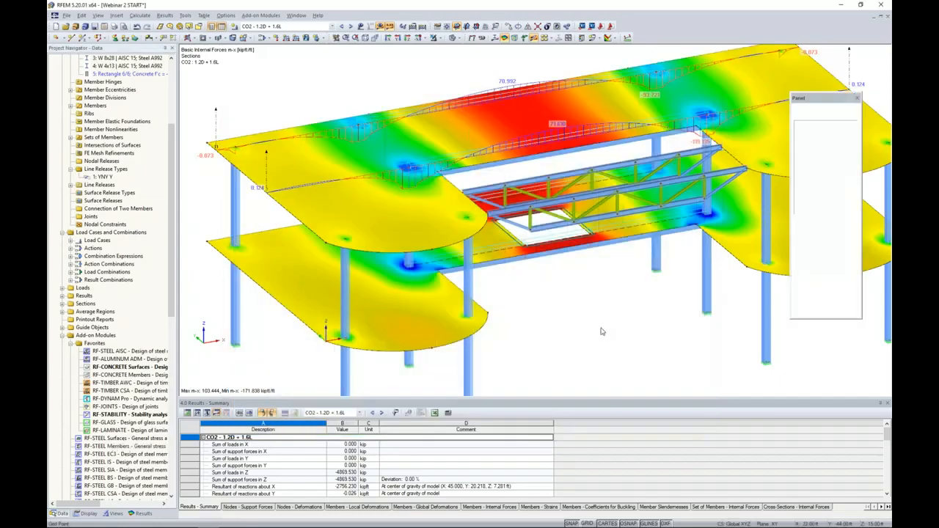
Display the RF-CONCRETE Surfaces CA1 results and inspect the required top reinforcement a-s,1,-z around the columns and inner corner
{"action": "left_click", "coordinate": [140, 513]}
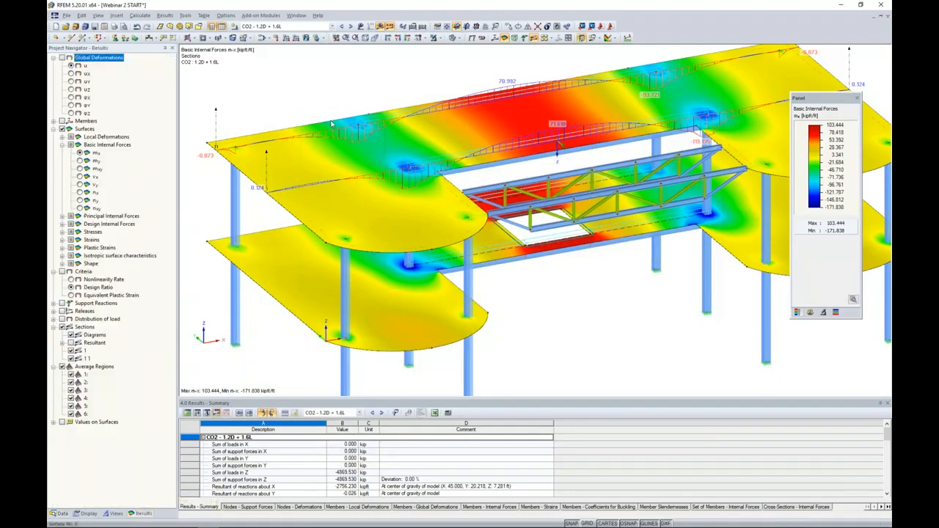
{"action": "left_click", "coordinate": [331, 26]}
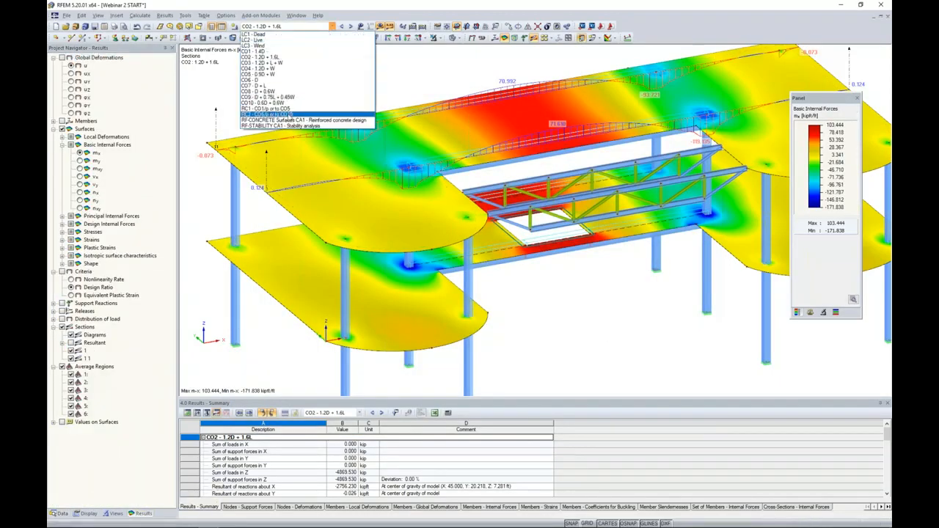
{"action": "left_click", "coordinate": [293, 121]}
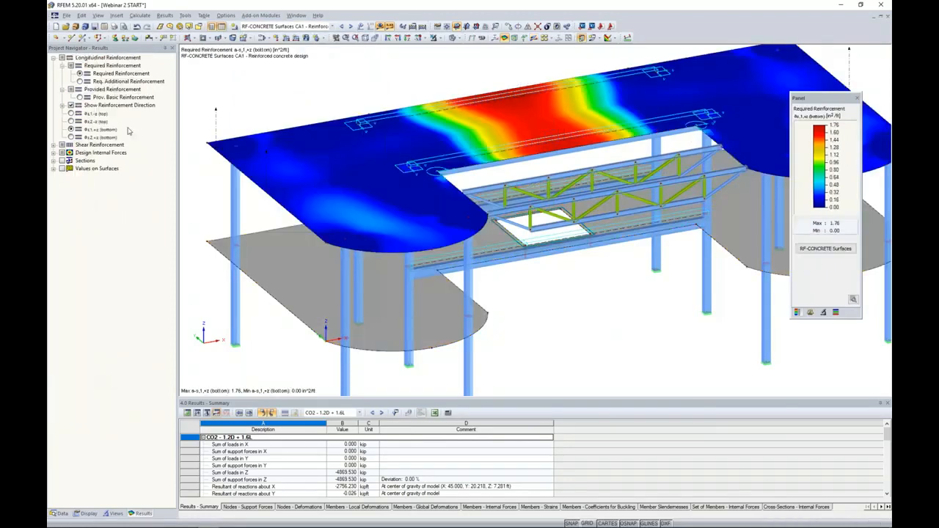
{"action": "left_click", "coordinate": [71, 114]}
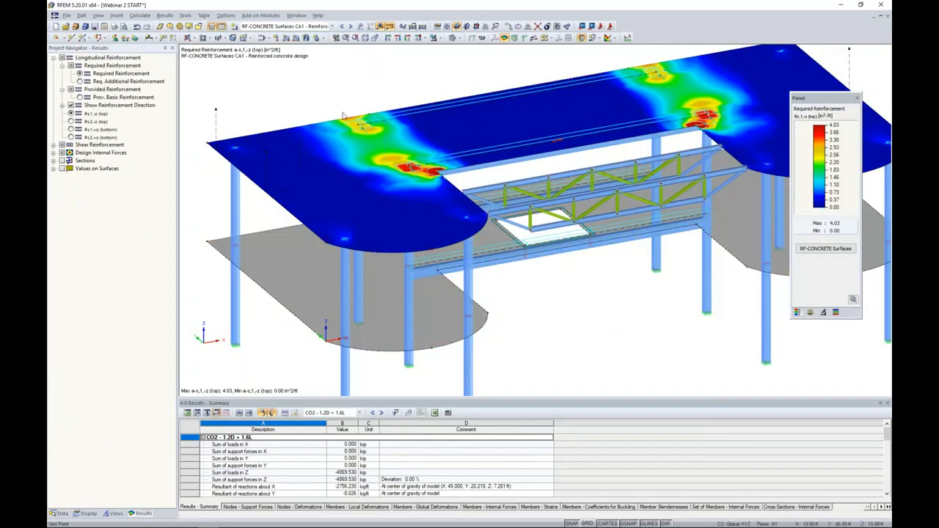
{"action": "scroll", "coordinate": [438, 163], "scroll_direction": "up", "scroll_amount": 3}
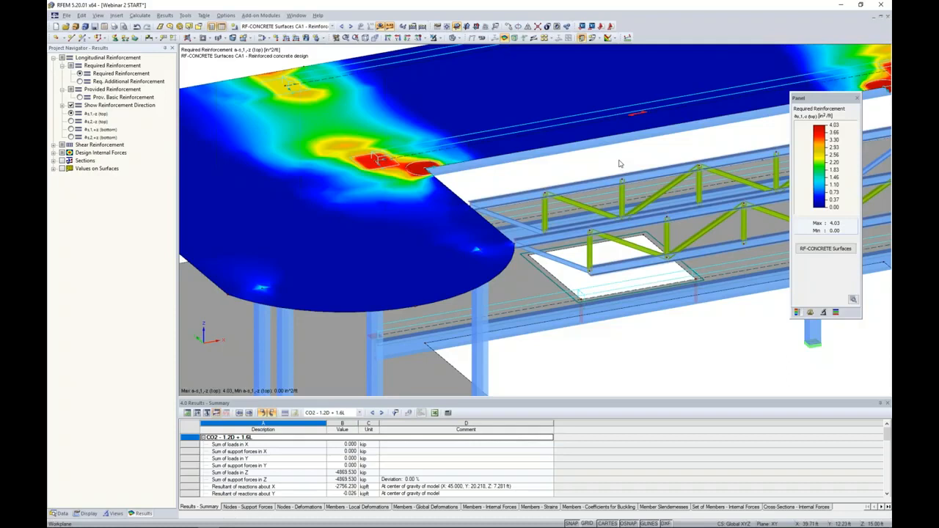
{"action": "scroll", "coordinate": [621, 157], "scroll_direction": "down", "scroll_amount": 1}
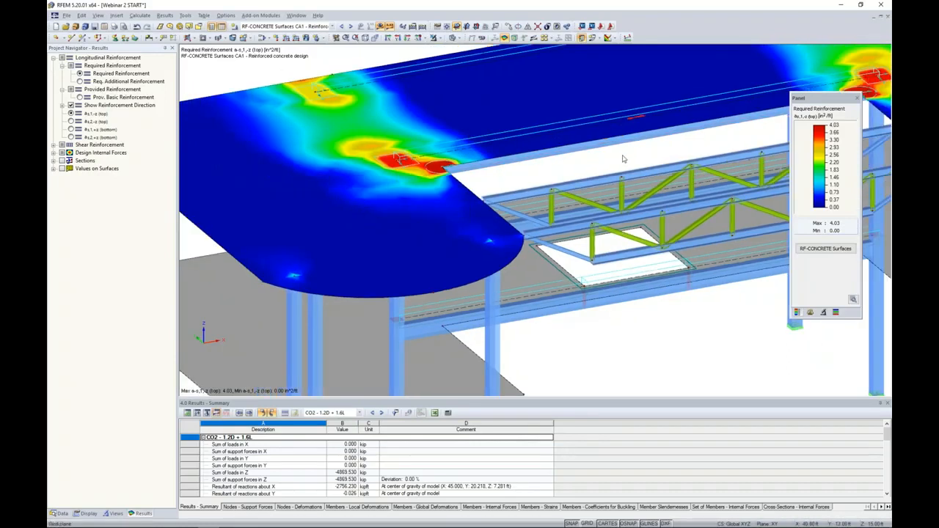
Examine the required reinforcement on the upper slab for a-s,2,-z (top), a-s,1,+z (bottom) and a-s,2,+z (bottom)
{"action": "middle_click_drag", "start_coordinate": [622, 158], "coordinate": [572, 159]}
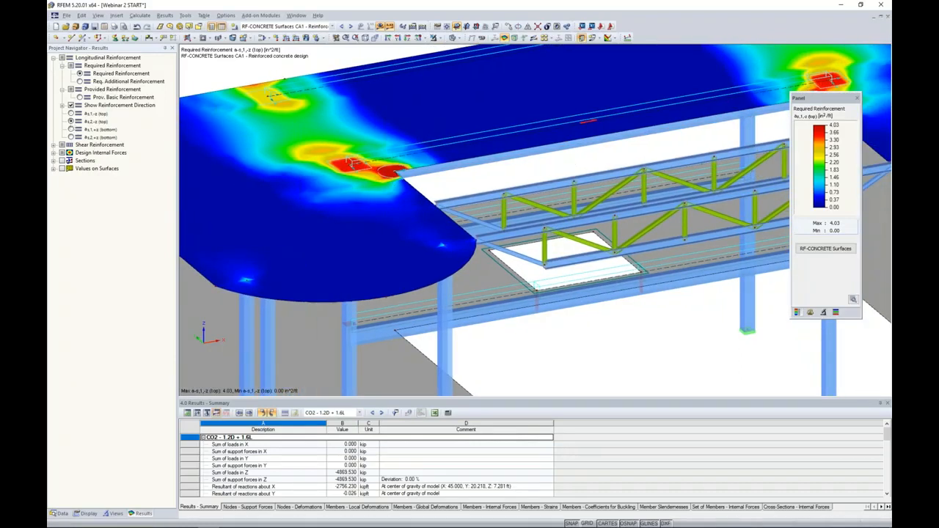
{"action": "middle_click_drag", "start_coordinate": [624, 153], "coordinate": [574, 163]}
{"action": "scroll", "coordinate": [605, 159], "scroll_direction": "down", "scroll_amount": 1}
{"action": "scroll", "coordinate": [572, 163], "scroll_direction": "down", "scroll_amount": 1}
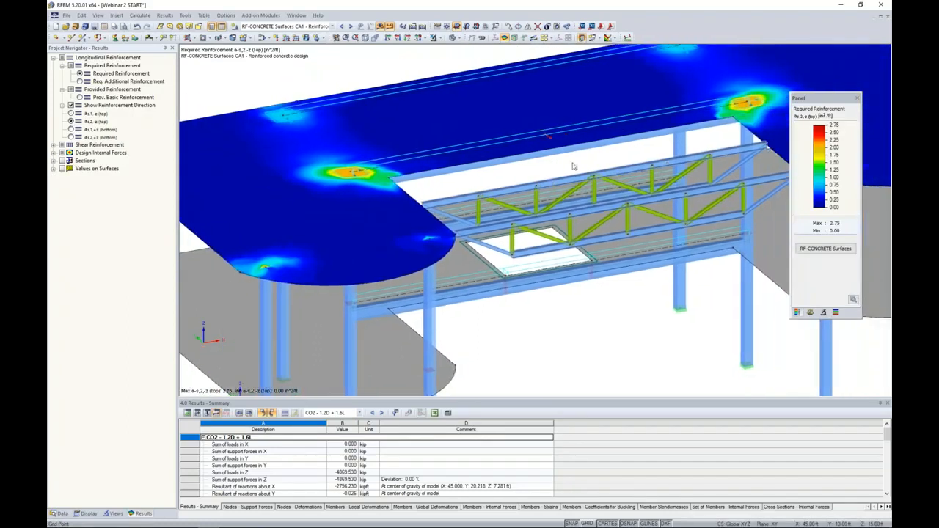
{"action": "left_click", "coordinate": [70, 129]}
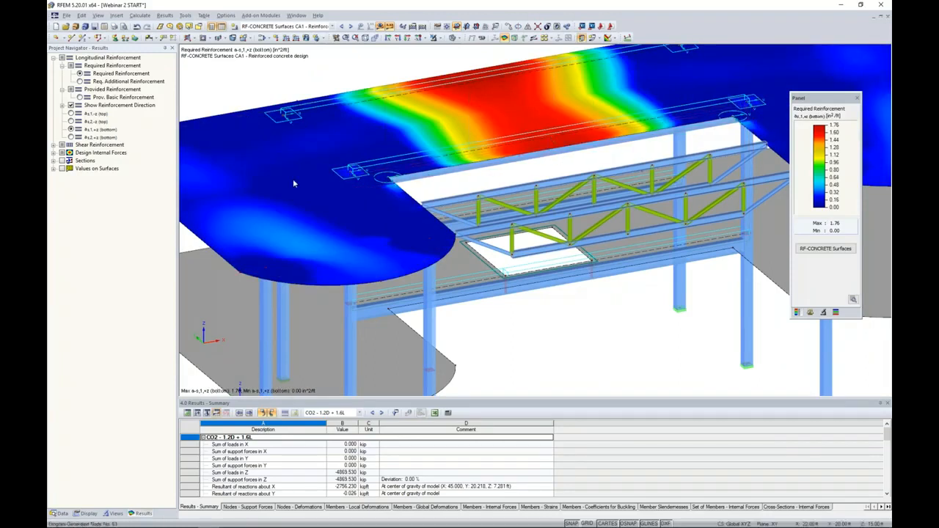
{"action": "left_click", "coordinate": [70, 137]}
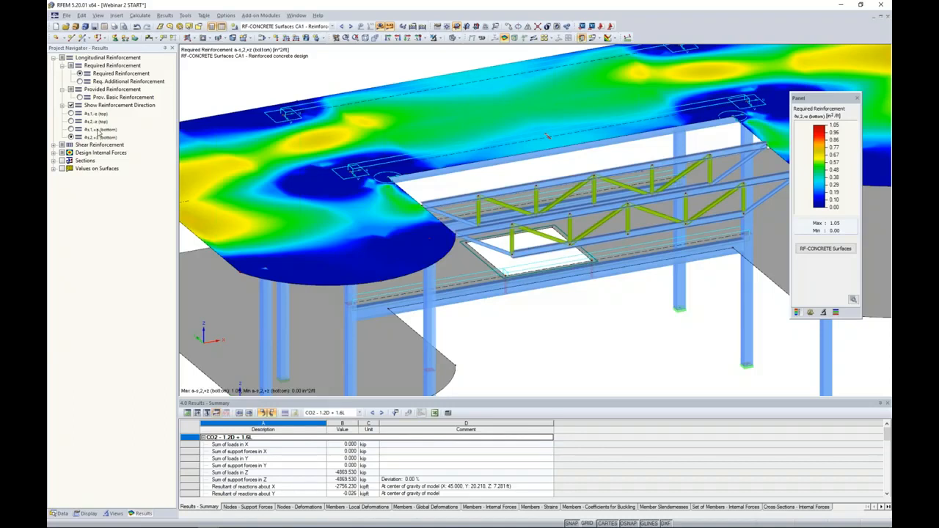
Turn off the results display to show the whole model without reinforcement contours
{"action": "left_click", "coordinate": [380, 26]}
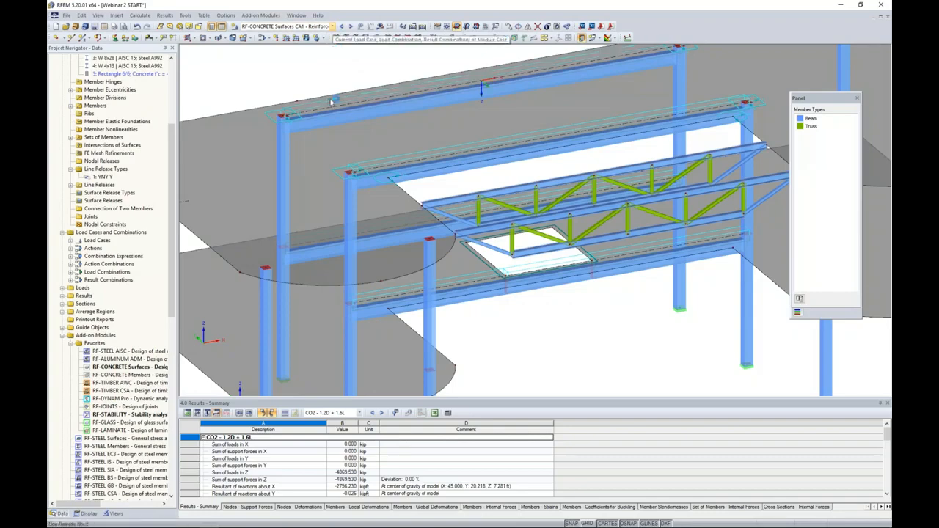
{"action": "scroll", "coordinate": [332, 101], "scroll_direction": "down", "scroll_amount": 2}
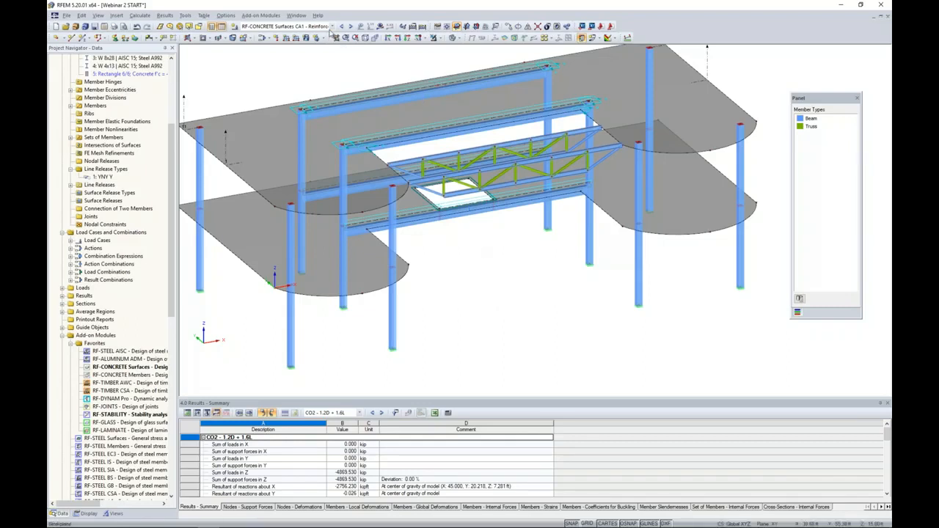
Switch to load case LC1 - Dead and isolate the front truss with visibility by selected objects
{"action": "left_click", "coordinate": [308, 26]}
{"action": "left_click", "coordinate": [311, 34]}
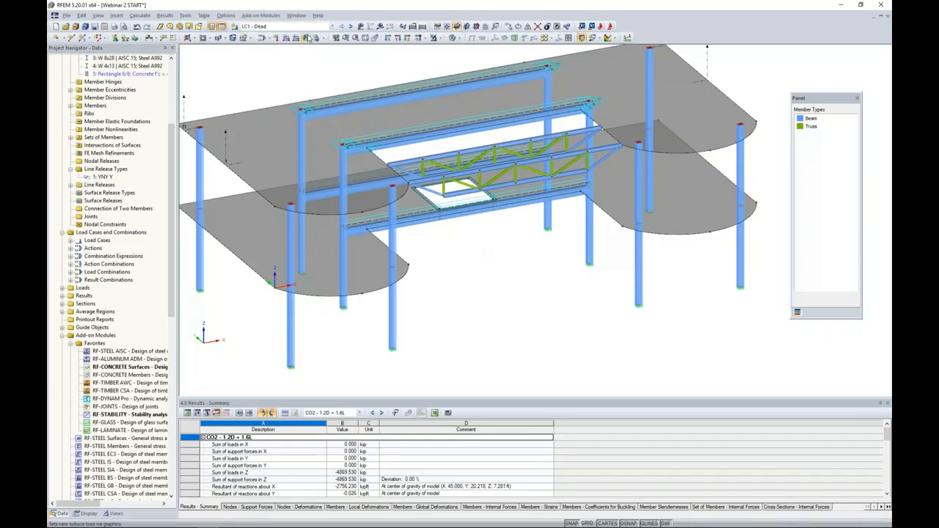
{"action": "middle_click_drag", "start_coordinate": [520, 295], "coordinate": [542, 282], "text": "ctrl"}
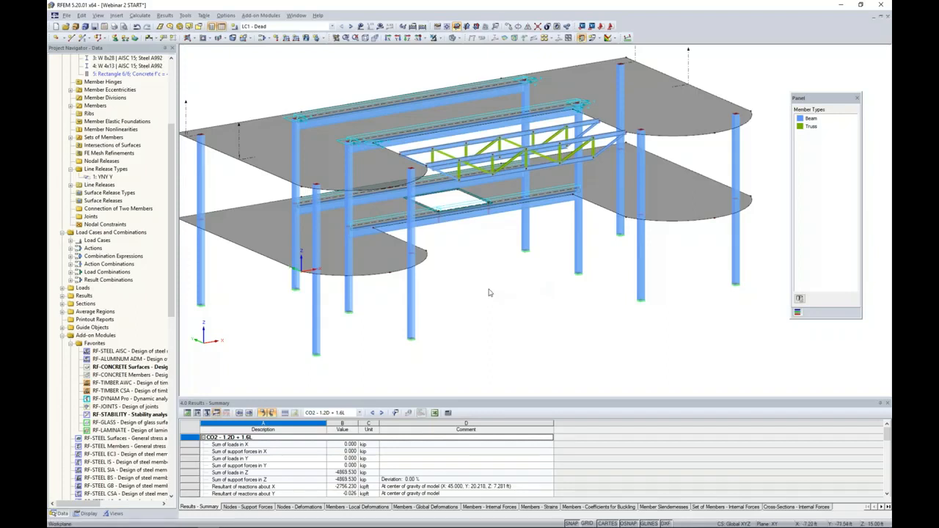
{"action": "scroll", "coordinate": [490, 292], "scroll_direction": "down", "scroll_amount": 3}
{"action": "middle_click_drag", "start_coordinate": [488, 293], "coordinate": [710, 235], "text": "ctrl"}
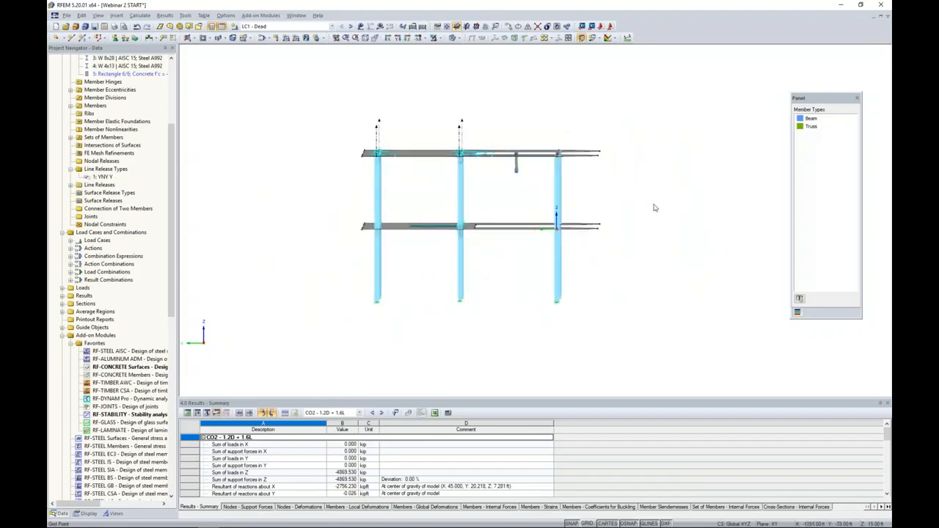
{"action": "left_click_drag", "start_coordinate": [546, 128], "coordinate": [574, 190]}
{"action": "middle_click_drag", "start_coordinate": [615, 188], "coordinate": [359, 220], "text": "ctrl"}
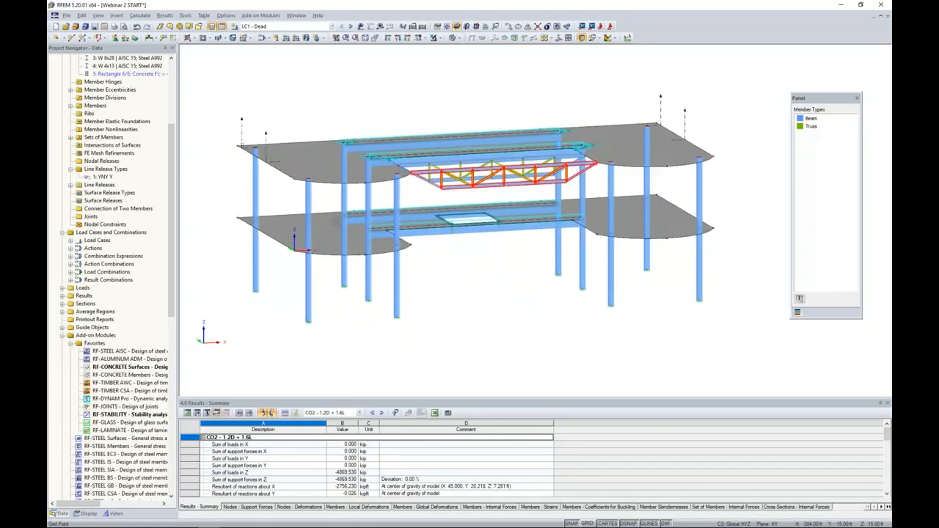
{"action": "left_click", "coordinate": [438, 38]}
{"action": "left_click", "coordinate": [473, 110]}
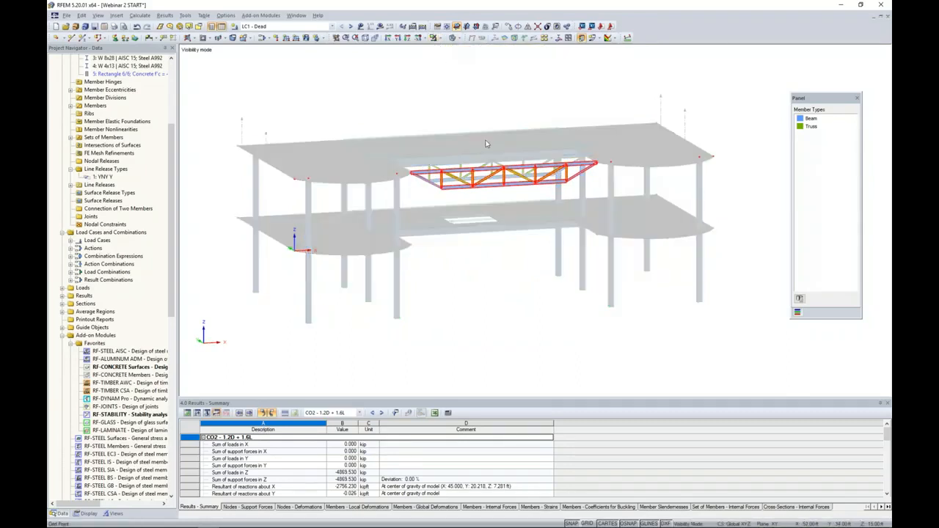
Hide the background display of hidden objects so that only the isolated truss is drawn
{"action": "middle_click_drag", "start_coordinate": [486, 142], "coordinate": [443, 118]}
{"action": "scroll", "coordinate": [435, 159], "scroll_direction": "up", "scroll_amount": 8}
{"action": "left_click", "coordinate": [452, 198]}
{"action": "middle_click_drag", "start_coordinate": [470, 209], "coordinate": [469, 183], "text": "ctrl"}
{"action": "right_click", "coordinate": [481, 134]}
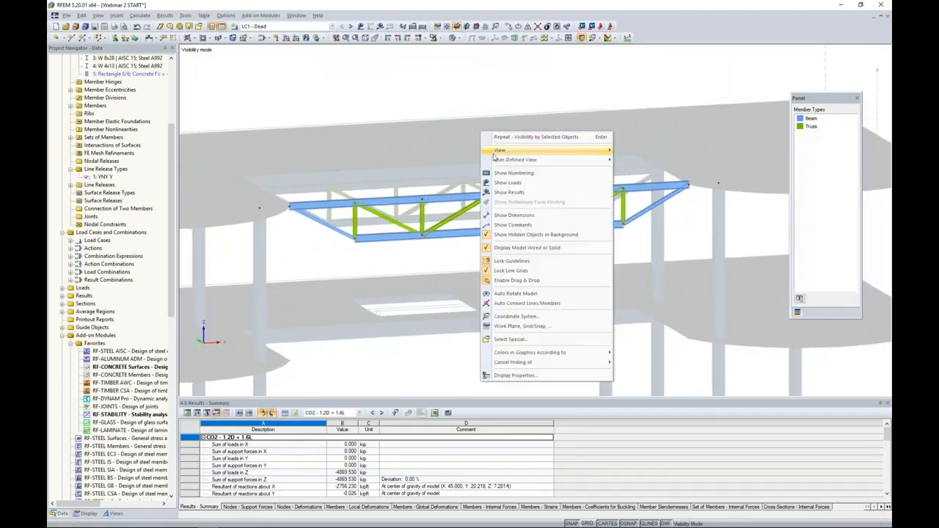
{"action": "left_click", "coordinate": [512, 235]}
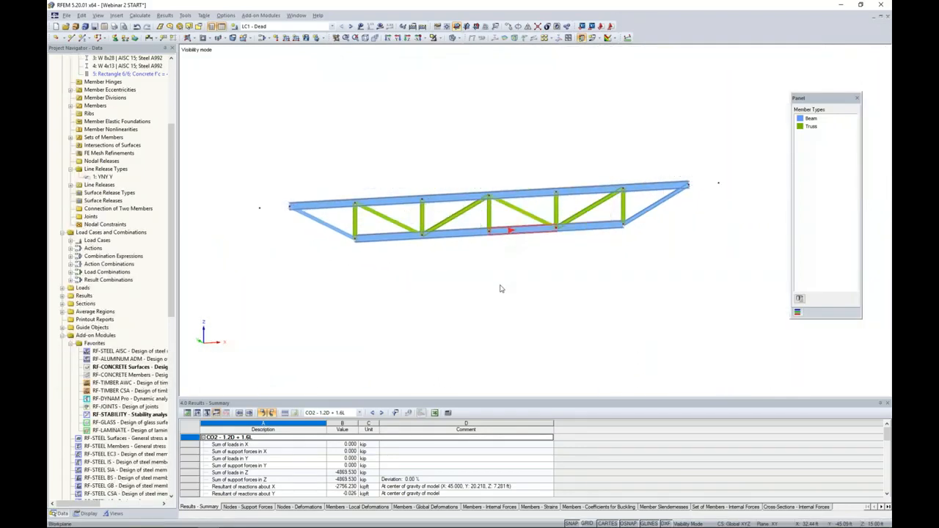
Switch the truss to wireframe display at the bottom-chord joint where two diagonals and a vertical meet
{"action": "middle_click_drag", "start_coordinate": [436, 264], "coordinate": [443, 262]}
{"action": "scroll", "coordinate": [432, 250], "scroll_direction": "up", "scroll_amount": 3}
{"action": "scroll", "coordinate": [432, 248], "scroll_direction": "up", "scroll_amount": 3}
{"action": "middle_click_drag", "start_coordinate": [431, 255], "coordinate": [434, 292]}
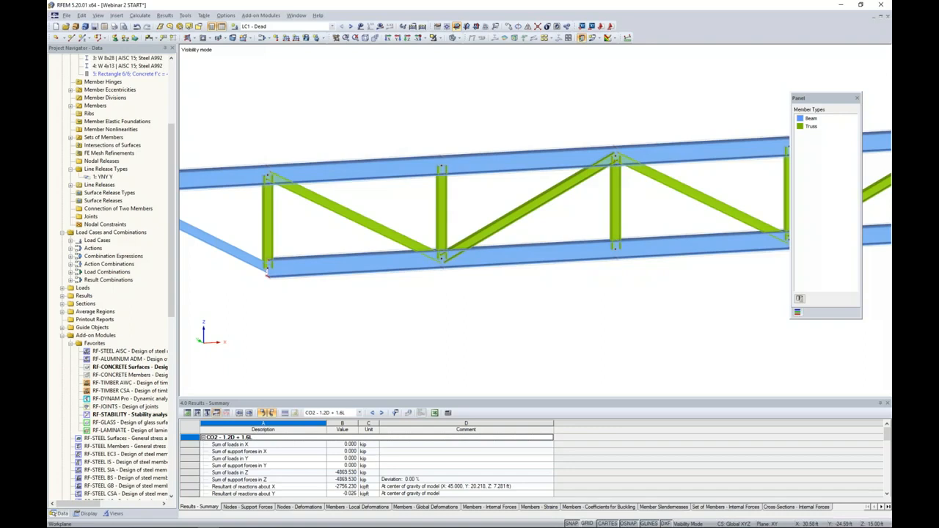
{"action": "middle_click_drag", "start_coordinate": [436, 294], "coordinate": [417, 286], "text": "ctrl"}
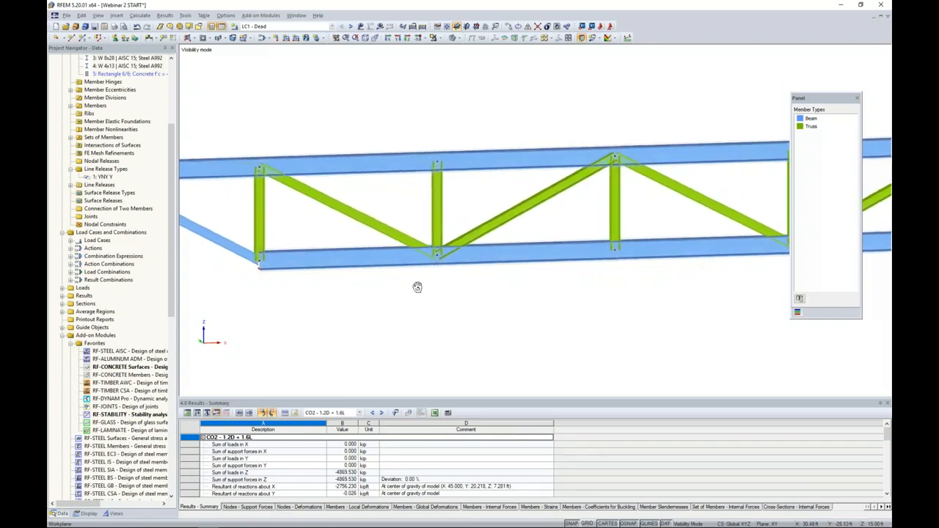
{"action": "scroll", "coordinate": [444, 284], "scroll_direction": "up", "scroll_amount": 3}
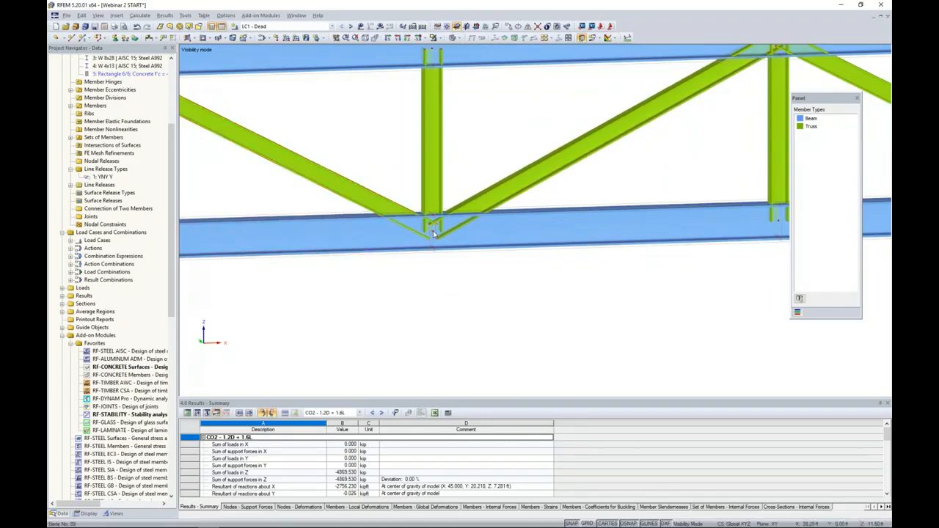
{"action": "mouse_move", "coordinate": [433, 234]}
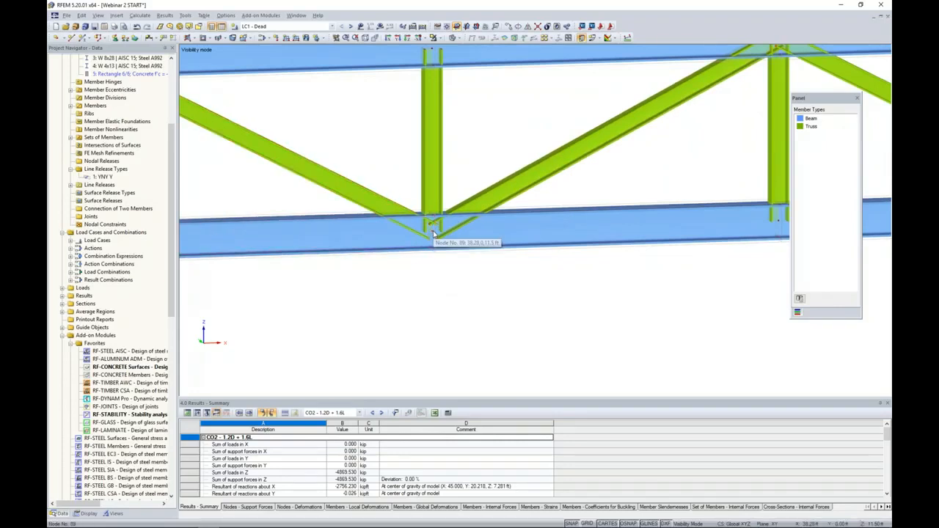
{"action": "left_click", "coordinate": [456, 39]}
{"action": "left_click", "coordinate": [466, 49]}
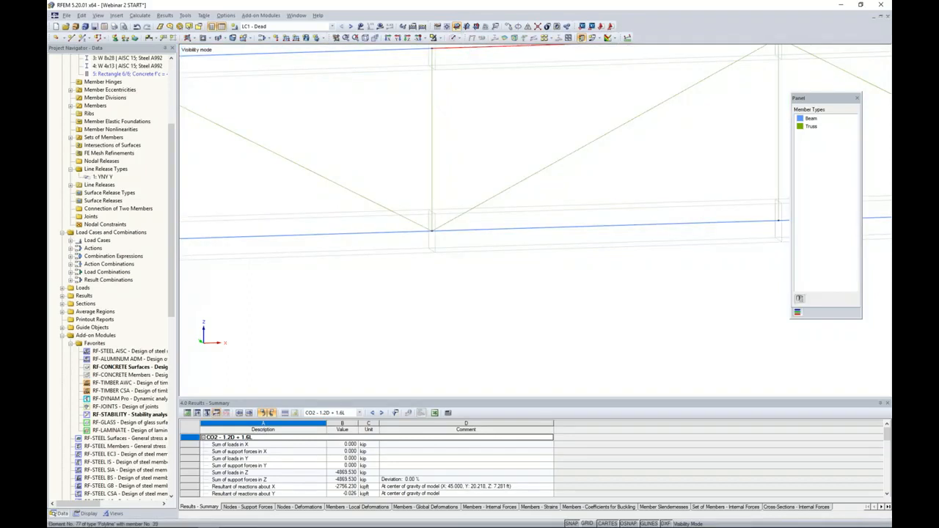
Reverse the orientation of the left diagonal and left bottom-chord member at the joint, accepting deletion of the results
{"action": "left_click_drag", "start_coordinate": [425, 259], "coordinate": [416, 243]}
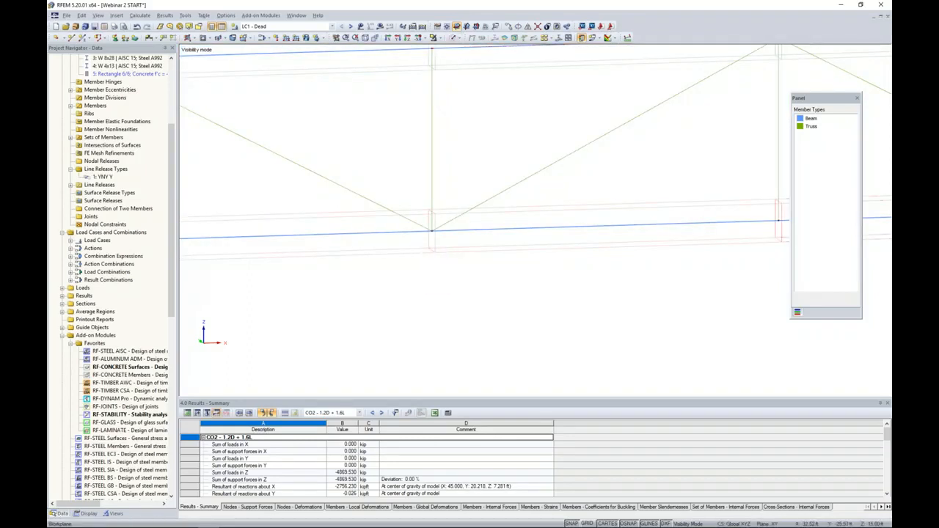
{"action": "left_click", "coordinate": [397, 234]}
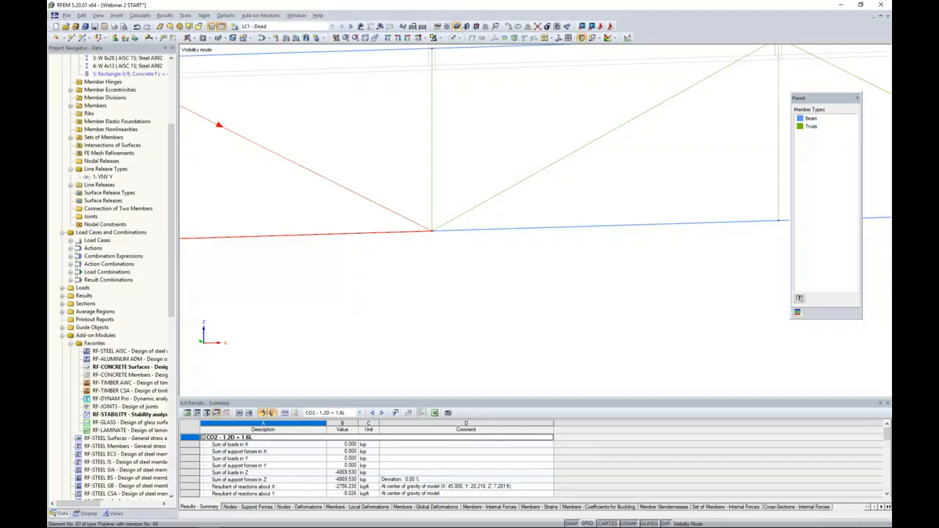
{"action": "right_click", "coordinate": [402, 217]}
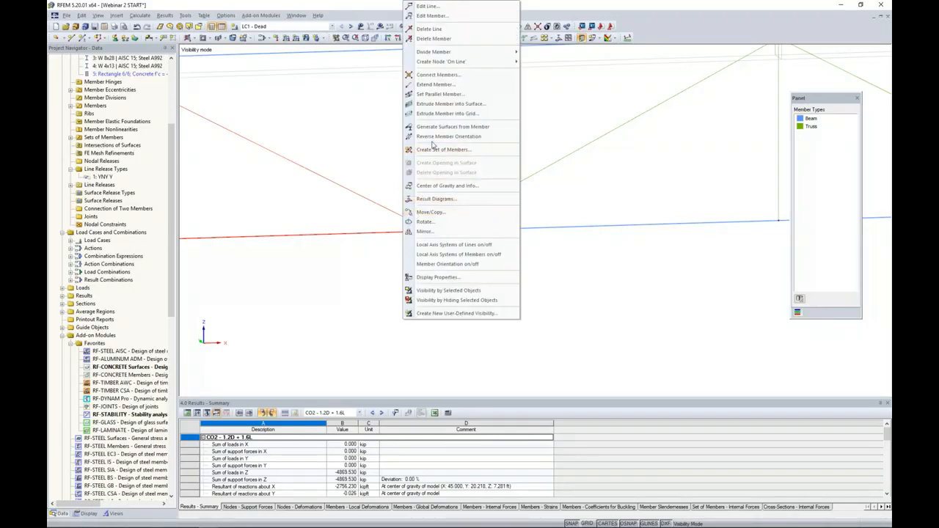
{"action": "left_click", "coordinate": [432, 137]}
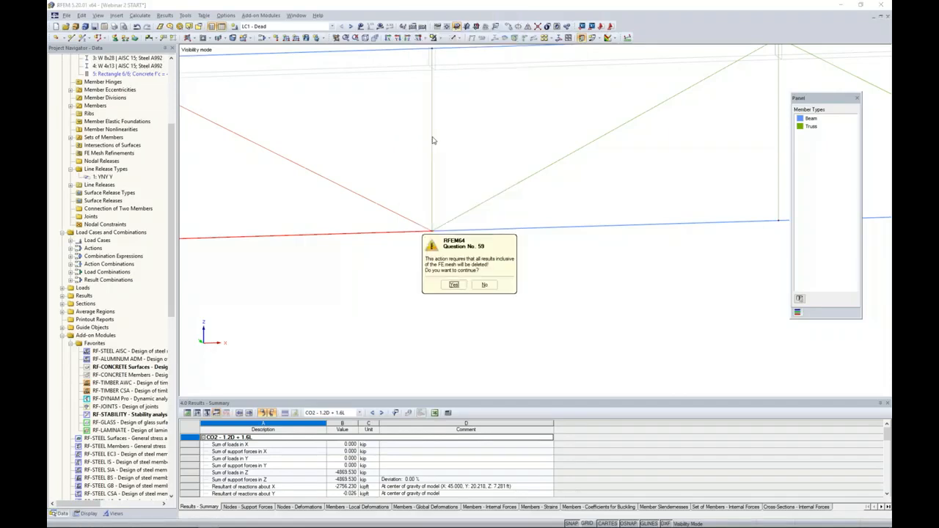
{"action": "left_click", "coordinate": [453, 285]}
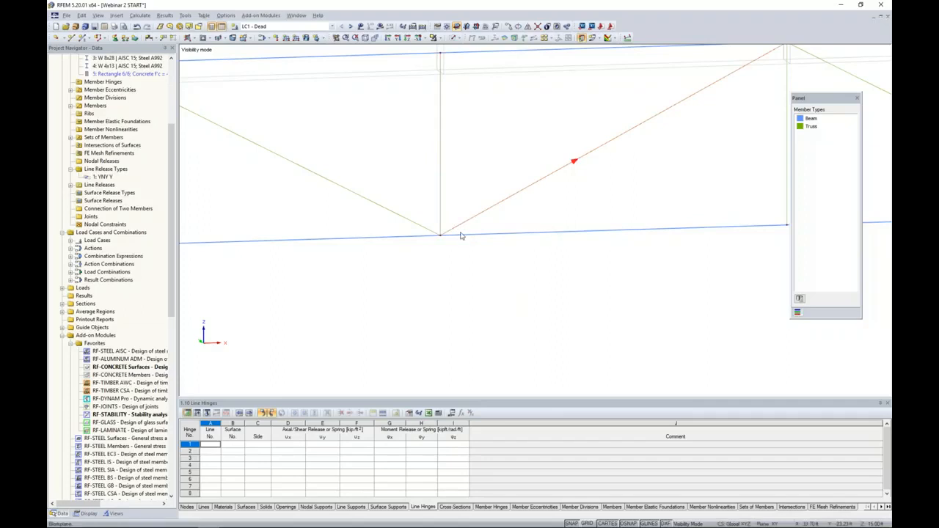
Divide the five members meeting at the bottom-chord joint at a distance of 2.0 ft from the member start
{"action": "left_click_drag", "start_coordinate": [505, 276], "coordinate": [355, 171]}
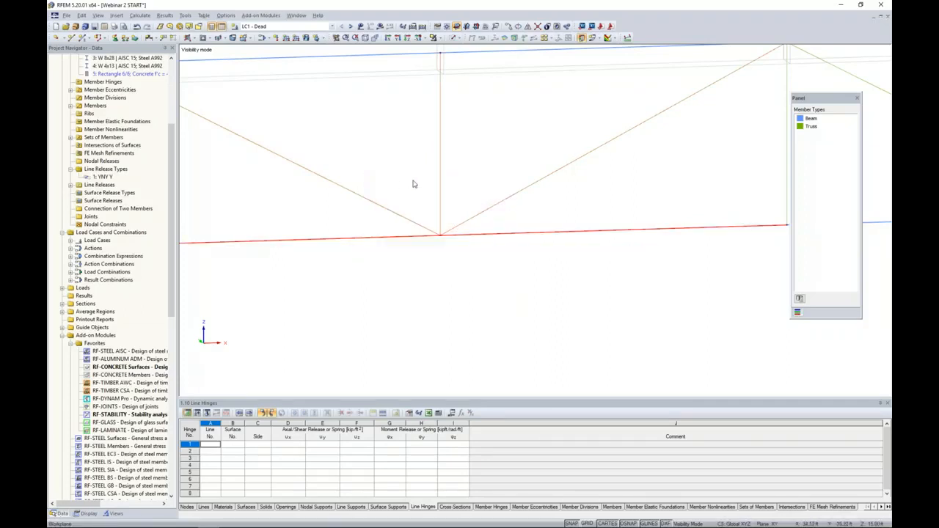
{"action": "right_click", "coordinate": [441, 180]}
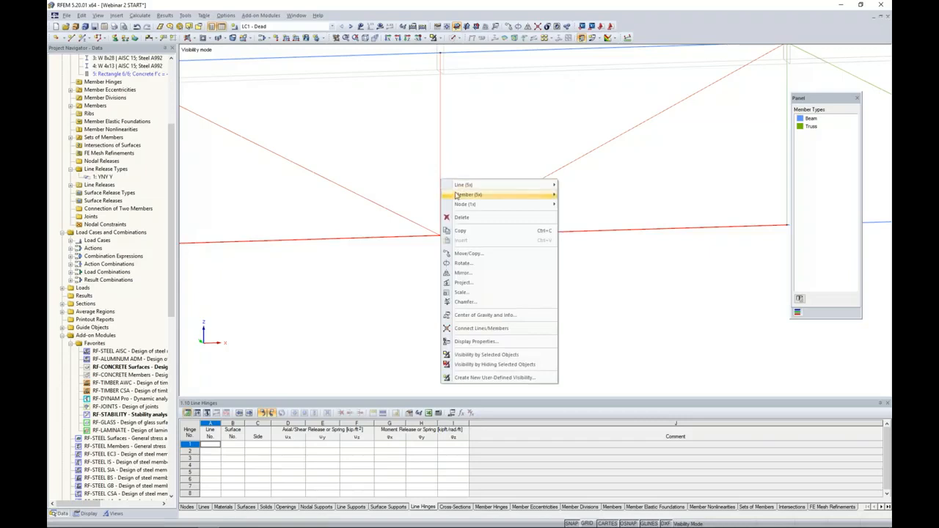
{"action": "mouse_move", "coordinate": [461, 195]}
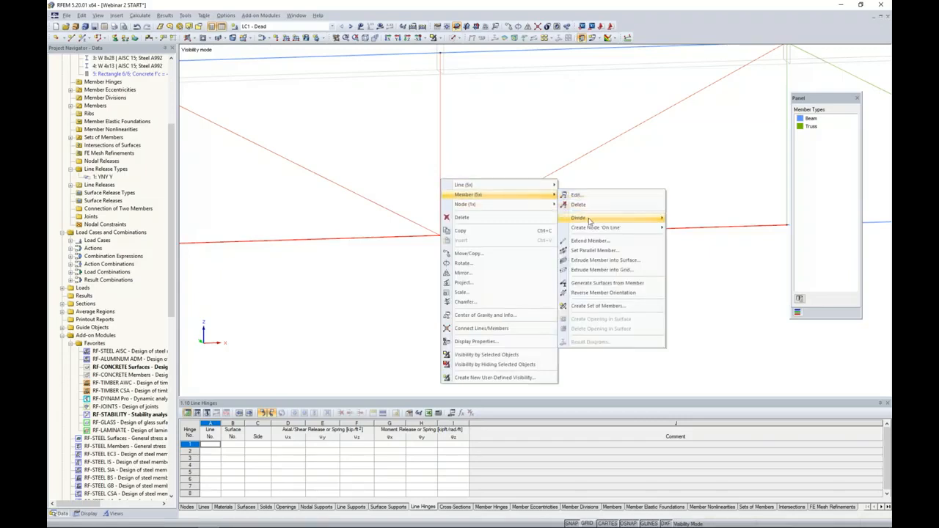
{"action": "mouse_move", "coordinate": [587, 219]}
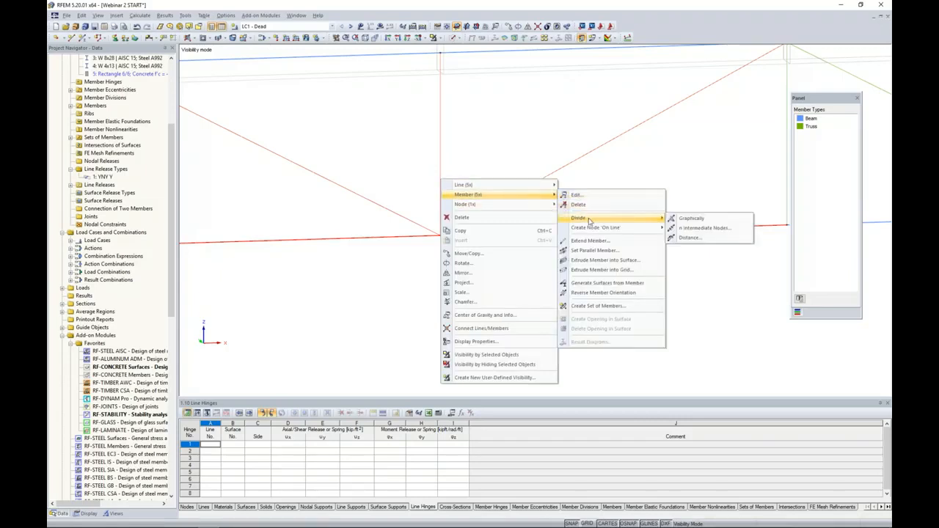
{"action": "left_click", "coordinate": [688, 240]}
{"action": "left_click", "coordinate": [480, 281]}
{"action": "type", "text": "2.0"}
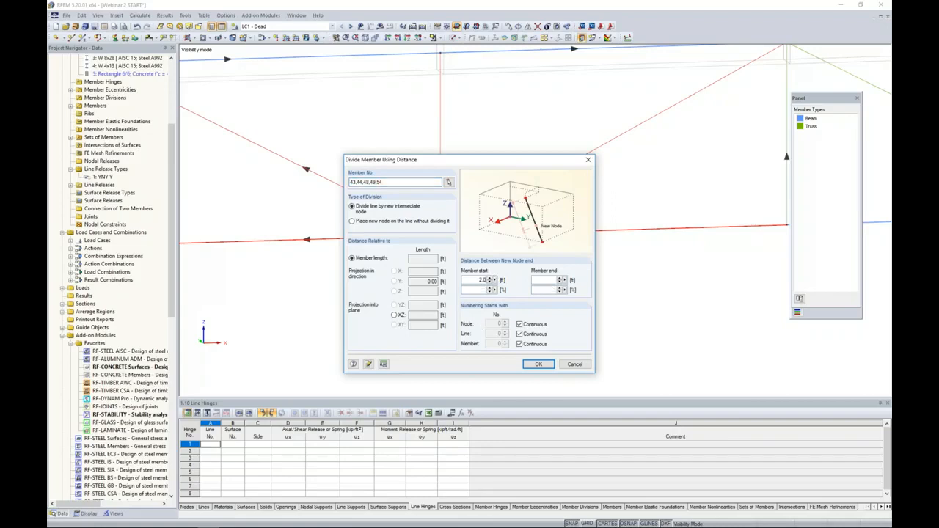
{"action": "left_click", "coordinate": [538, 364]}
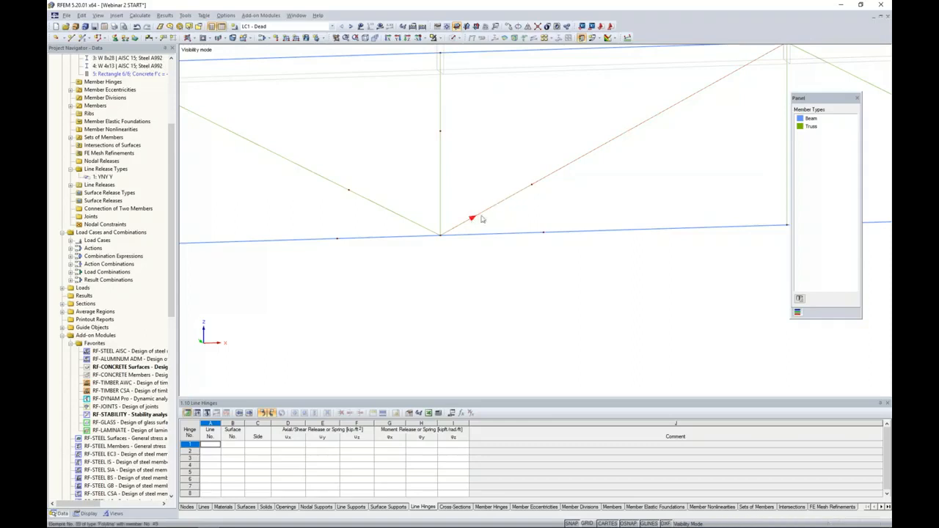
Generate surfaces from the five short member segments around the bottom-chord joint
{"action": "left_click_drag", "start_coordinate": [487, 281], "coordinate": [374, 181]}
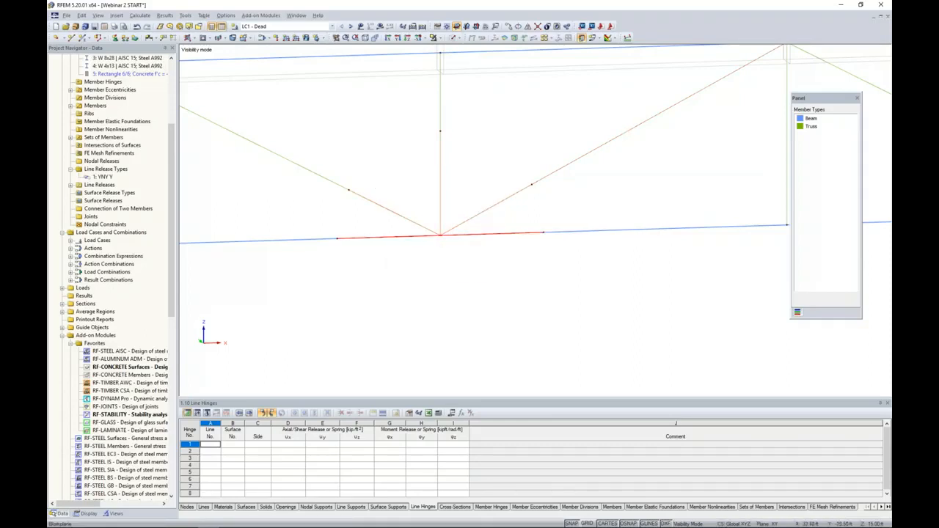
{"action": "right_click", "coordinate": [442, 180]}
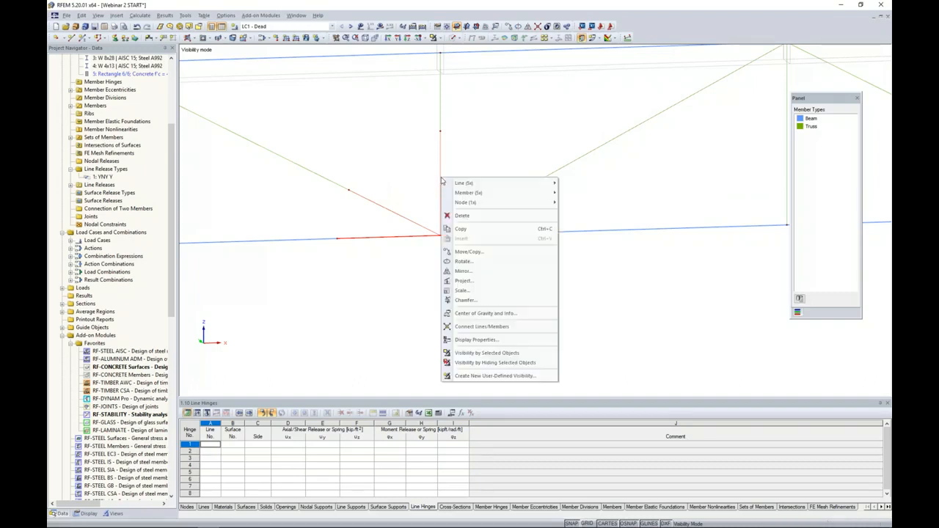
{"action": "mouse_move", "coordinate": [461, 193]}
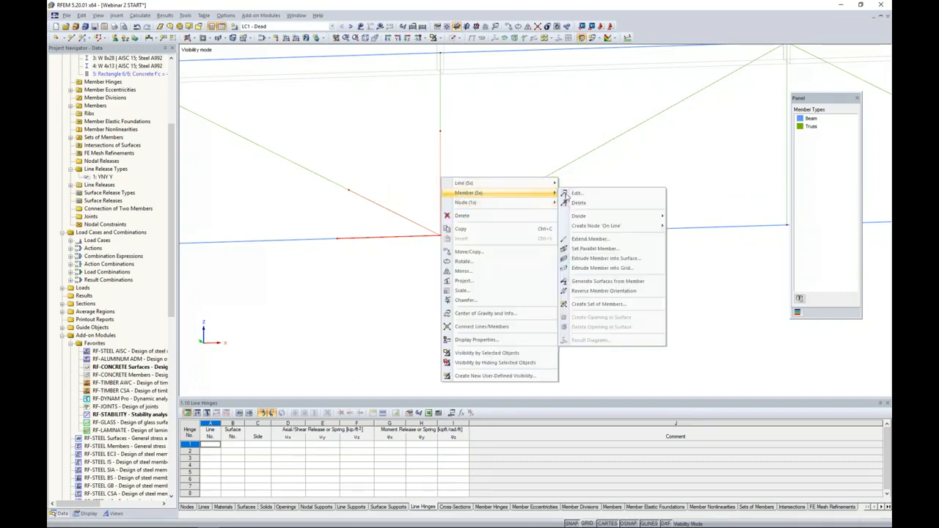
{"action": "left_click", "coordinate": [587, 283]}
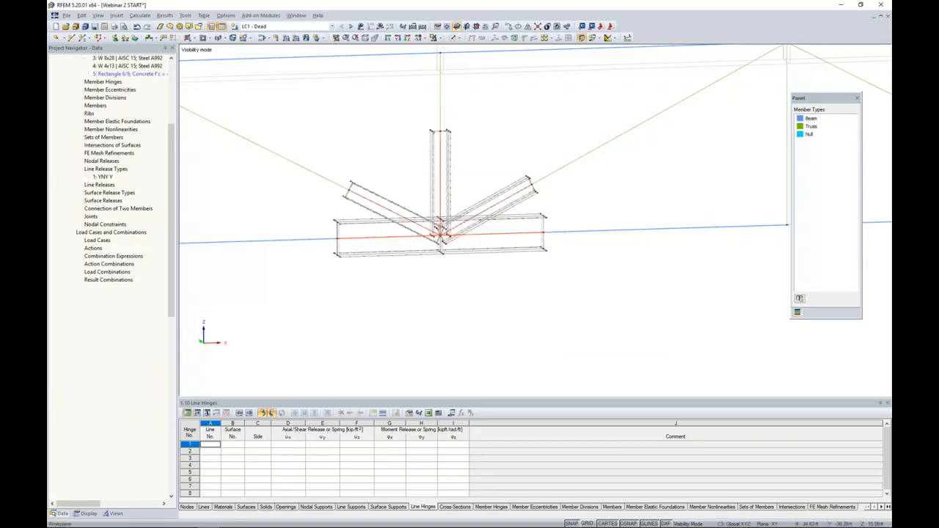
Inspect the generated joint surfaces using the solid transparent display model
{"action": "middle_click_drag", "start_coordinate": [402, 284], "coordinate": [361, 313], "text": "ctrl"}
{"action": "scroll", "coordinate": [436, 282], "scroll_direction": "up", "scroll_amount": 3}
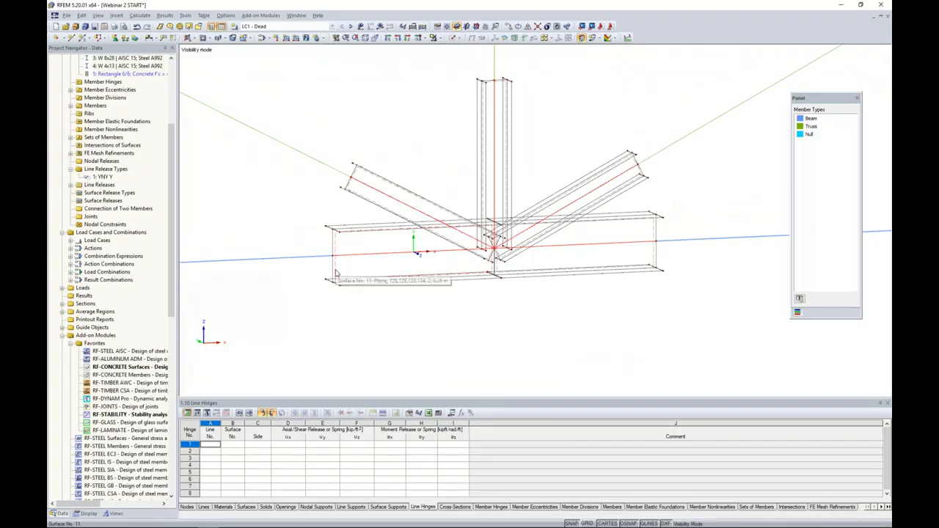
{"action": "scroll", "coordinate": [367, 315], "scroll_direction": "down", "scroll_amount": 3}
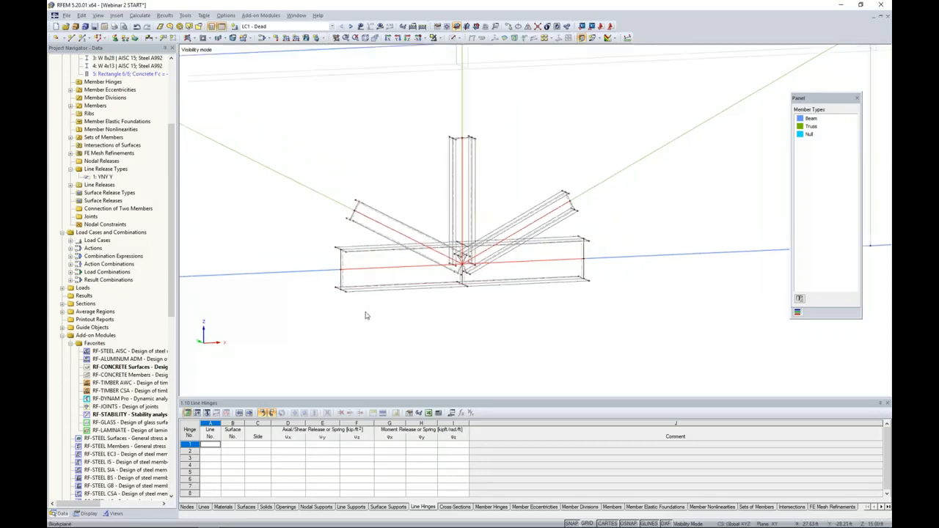
{"action": "left_click", "coordinate": [455, 39]}
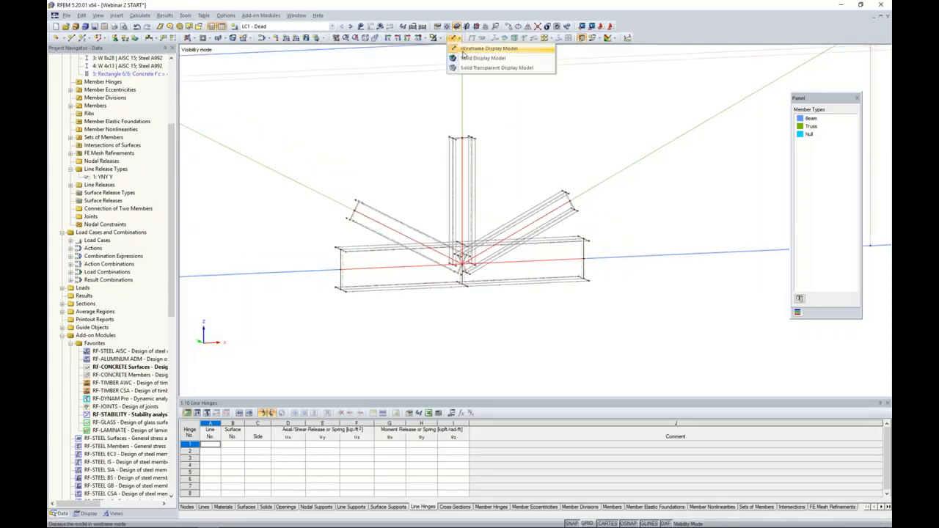
{"action": "left_click", "coordinate": [465, 68]}
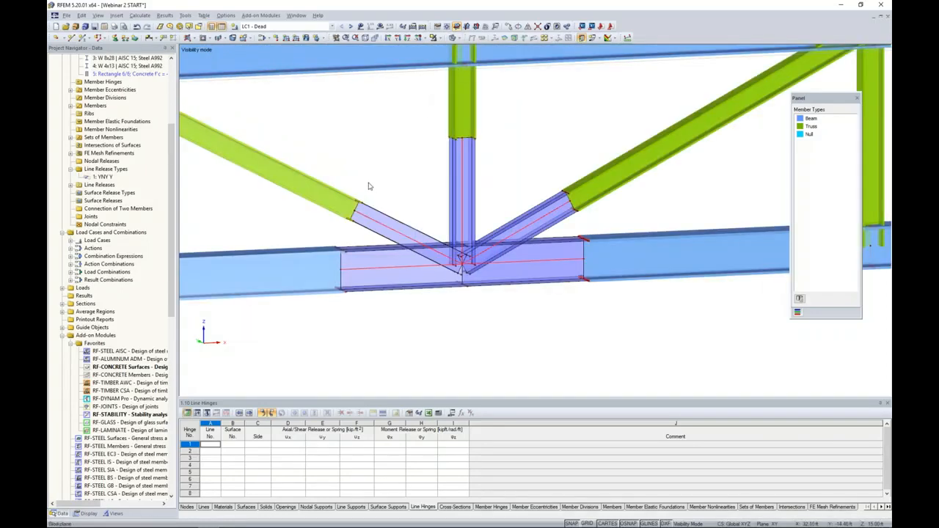
Return to the wireframe display model with the overlapping surface outlines at the joint in close view
{"action": "scroll", "coordinate": [369, 184], "scroll_direction": "down", "scroll_amount": 1}
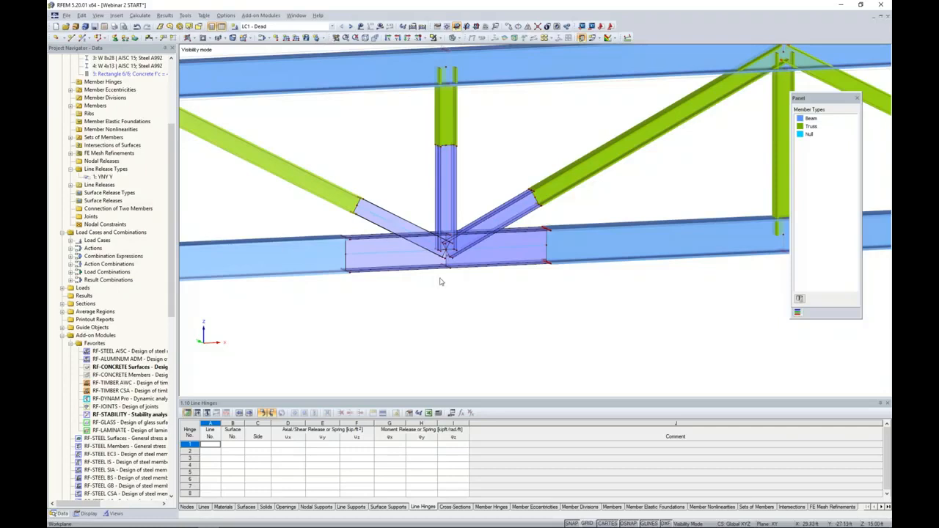
{"action": "left_click", "coordinate": [461, 38]}
{"action": "left_click", "coordinate": [486, 48]}
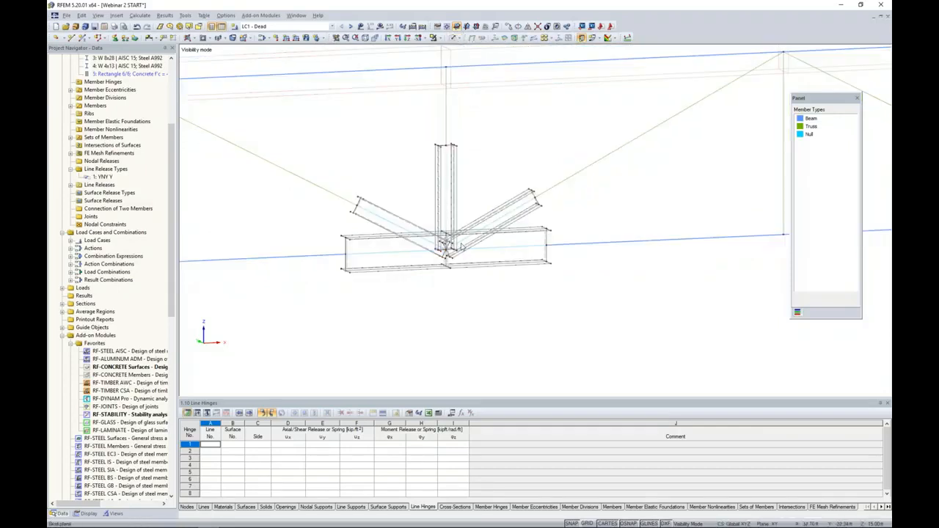
{"action": "scroll", "coordinate": [443, 279], "scroll_direction": "up", "scroll_amount": 5}
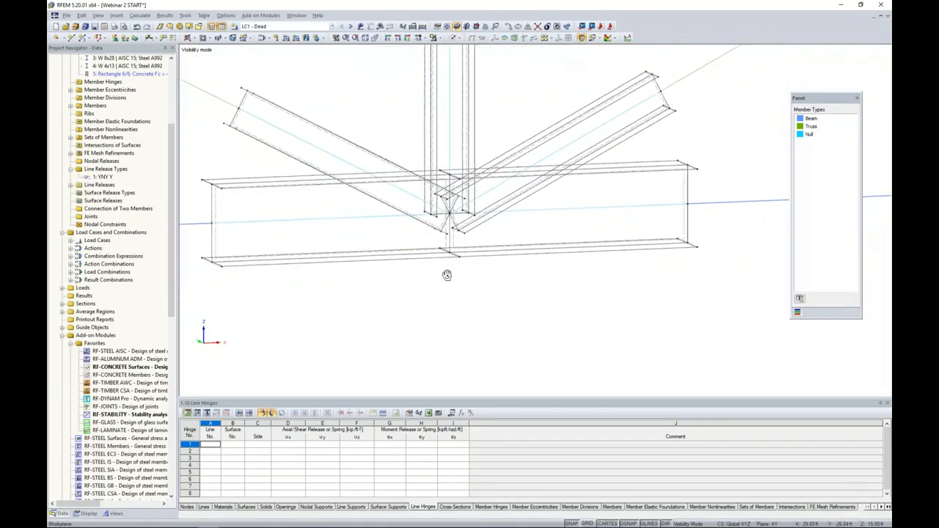
{"action": "middle_click_drag", "start_coordinate": [424, 203], "coordinate": [513, 244]}
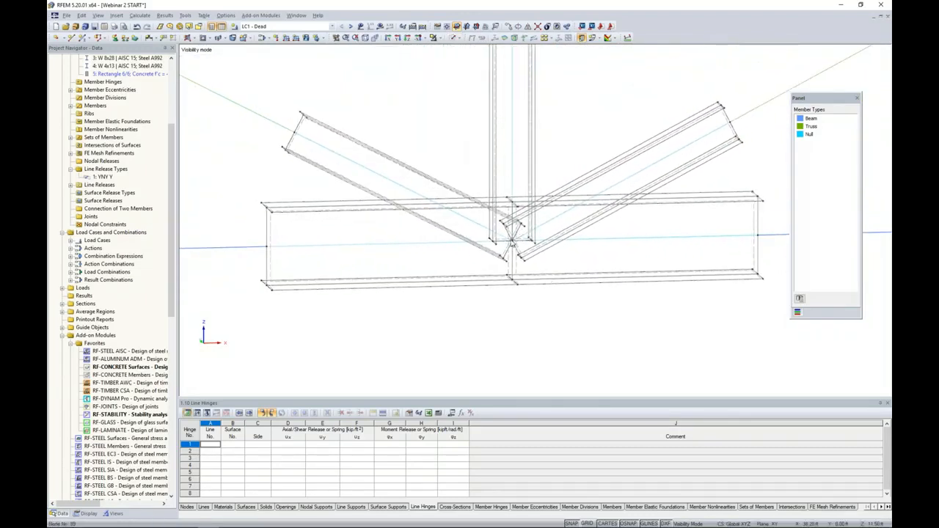
Delete the null members left inside the generated surfaces at the bottom-chord joint
{"action": "left_click_drag", "start_coordinate": [403, 258], "coordinate": [381, 236]}
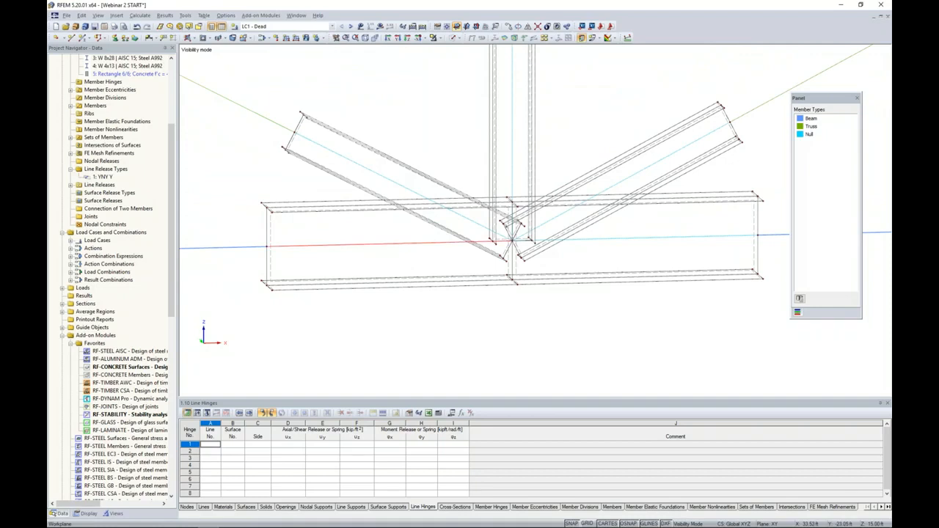
{"action": "key", "text": "Delete"}
{"action": "left_click", "coordinate": [377, 175]}
{"action": "key", "text": "Delete"}
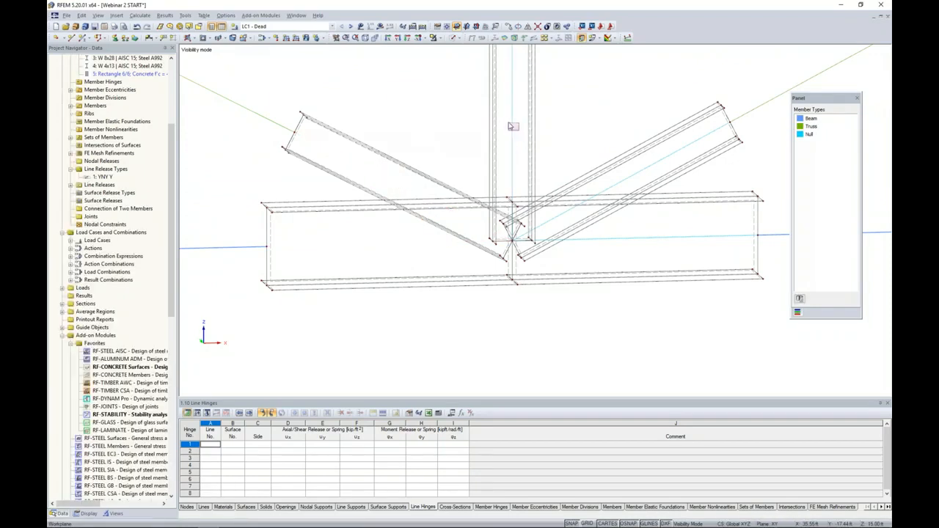
{"action": "left_click", "coordinate": [632, 179]}
{"action": "key", "text": "Delete"}
{"action": "left_click", "coordinate": [651, 238]}
{"action": "key", "text": "Delete"}
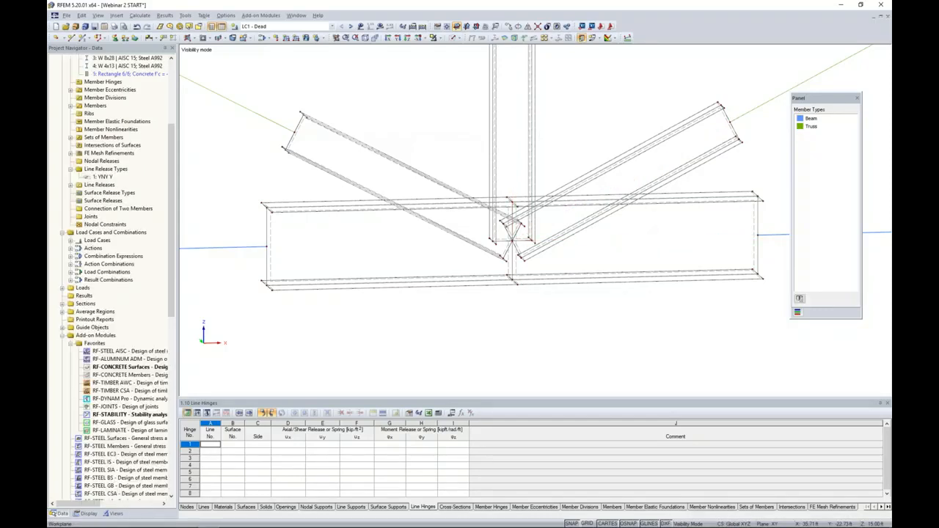
Move the joint ends of the left diagonal's lower and upper flanges onto the bottom chord's top flange
{"action": "middle_click_drag", "start_coordinate": [576, 273], "coordinate": [471, 265], "text": "ctrl"}
{"action": "scroll", "coordinate": [471, 265], "scroll_direction": "up", "scroll_amount": 1}
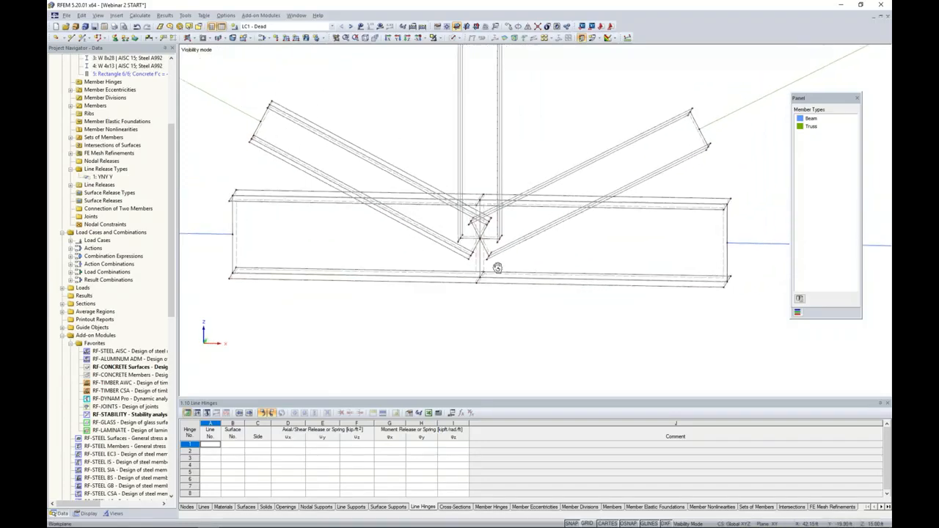
{"action": "scroll", "coordinate": [473, 267], "scroll_direction": "up", "scroll_amount": 1}
{"action": "scroll", "coordinate": [473, 265], "scroll_direction": "up", "scroll_amount": 1}
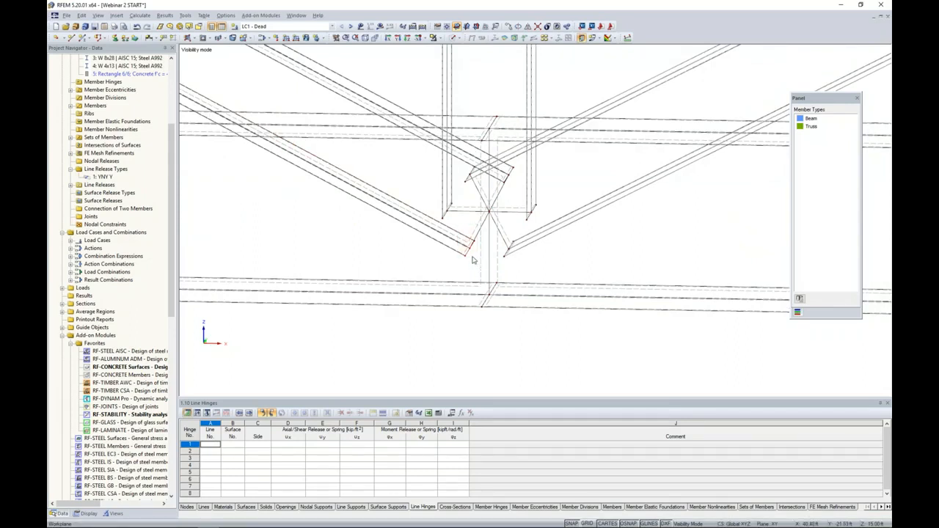
{"action": "left_click", "coordinate": [470, 250]}
{"action": "left_click", "coordinate": [237, 127]}
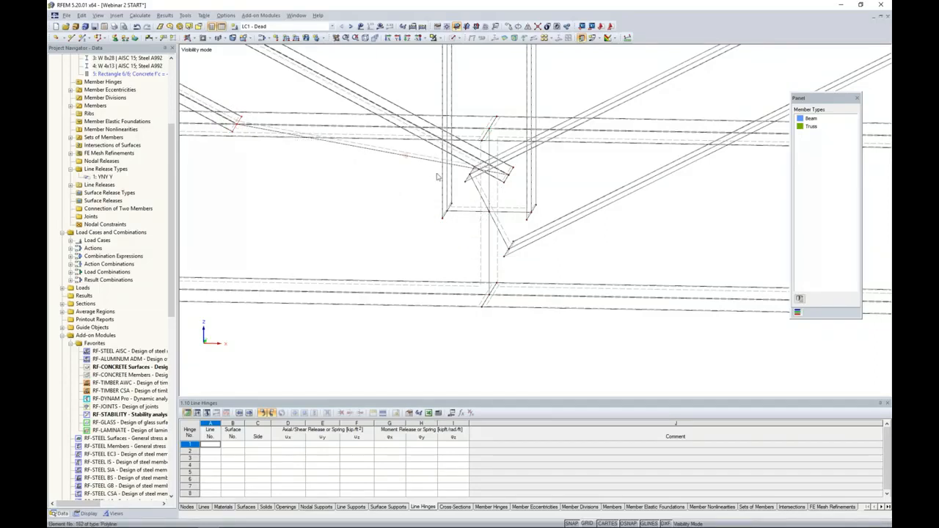
{"action": "mouse_move", "coordinate": [515, 195]}
{"action": "middle_mouse_down", "text": "ctrl"}
{"action": "mouse_move", "coordinate": [527, 189]}
{"action": "mouse_move", "coordinate": [498, 196]}
{"action": "middle_mouse_up", "text": "ctrl"}
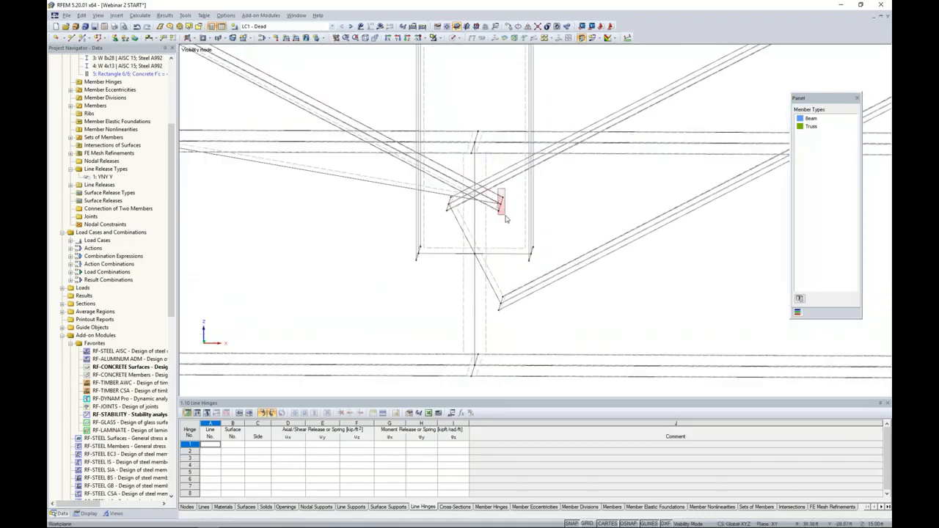
{"action": "left_click", "coordinate": [502, 208]}
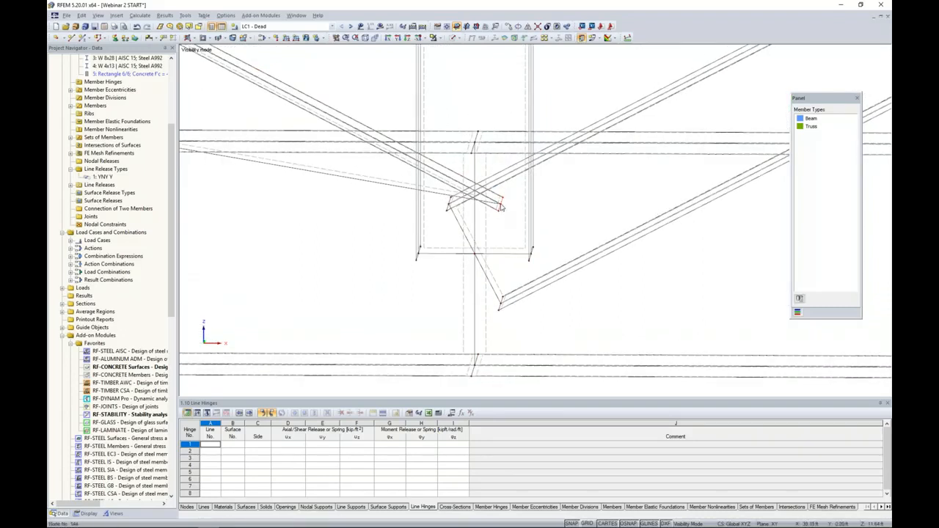
{"action": "left_click", "coordinate": [381, 148]}
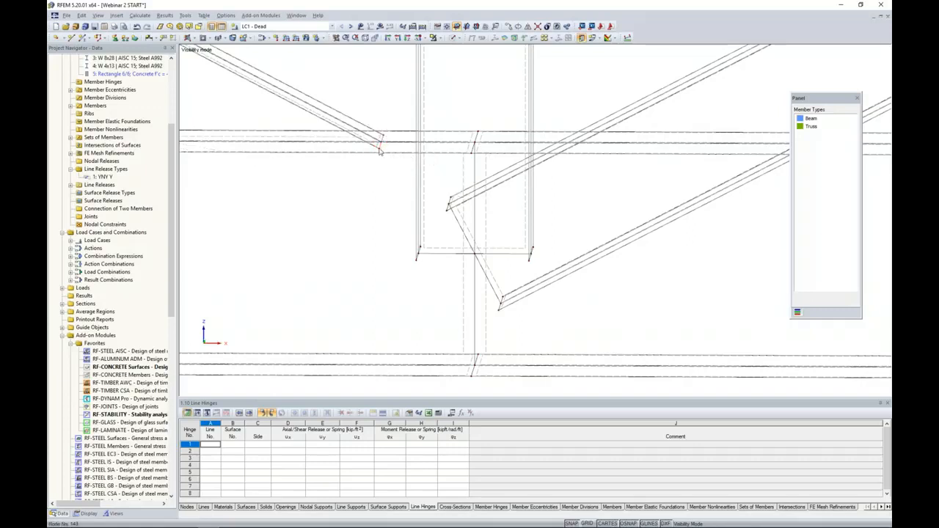
Move the joint ends of the right diagonal's upper and lower flanges onto the bottom chord's top flange
{"action": "scroll", "coordinate": [402, 168], "scroll_direction": "down", "scroll_amount": 2}
{"action": "scroll", "coordinate": [403, 170], "scroll_direction": "down", "scroll_amount": 1}
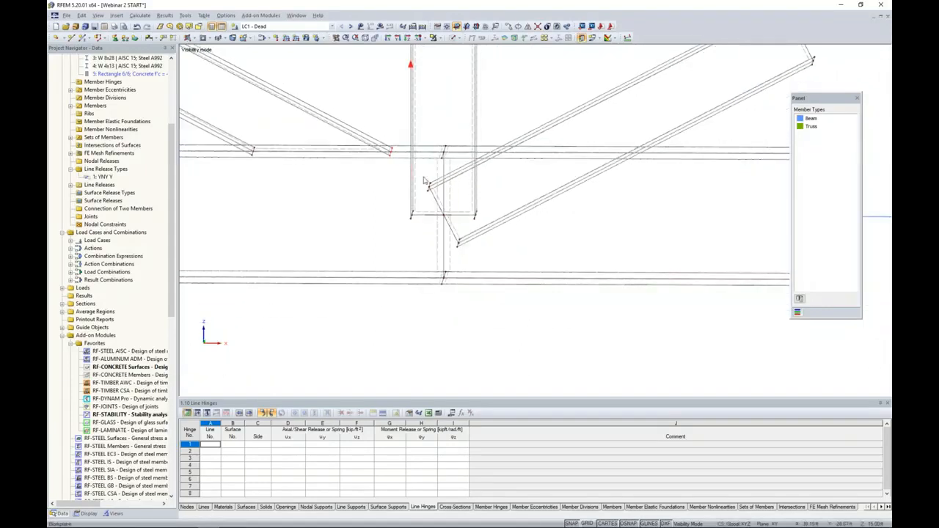
{"action": "left_click_drag", "start_coordinate": [433, 195], "coordinate": [517, 143]}
{"action": "scroll", "coordinate": [439, 186], "scroll_direction": "up", "scroll_amount": 2}
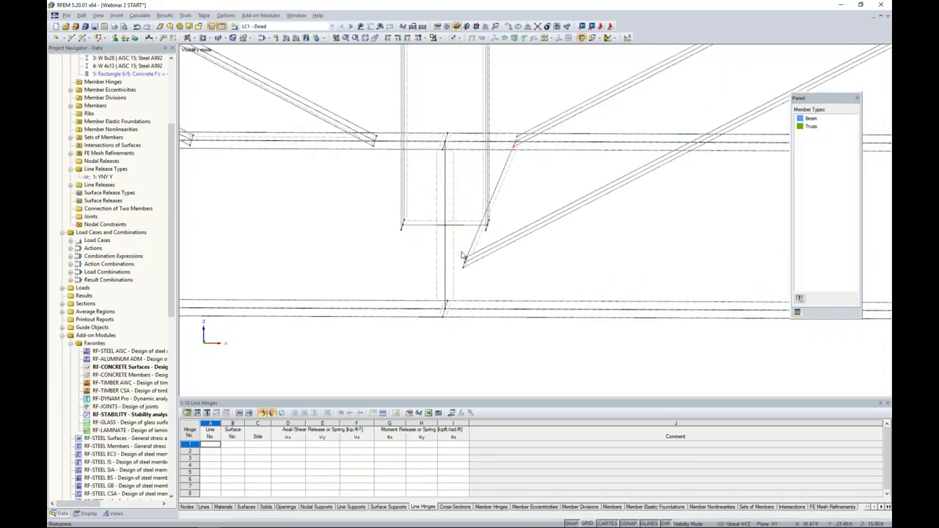
{"action": "left_click_drag", "start_coordinate": [470, 268], "coordinate": [694, 149]}
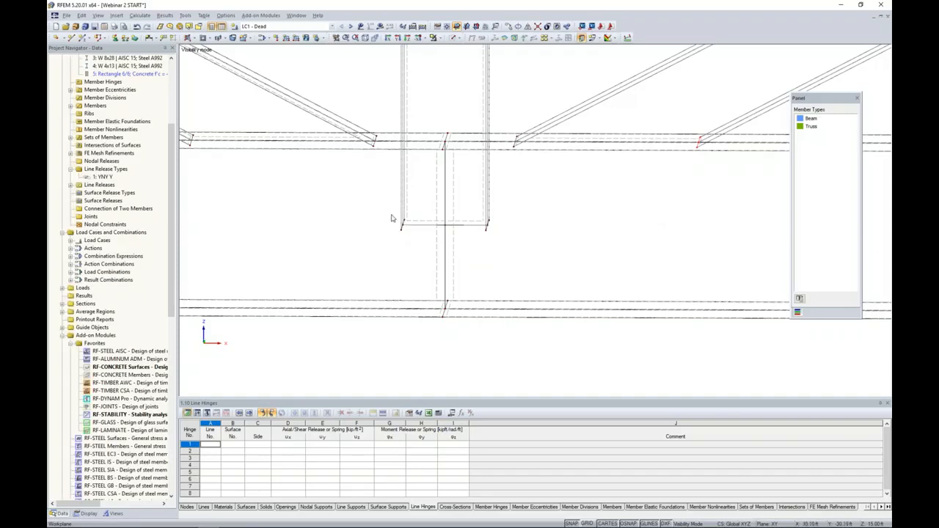
Move the lower end lines of both flanges of the vertical up onto the bottom chord's top flange
{"action": "left_click", "coordinate": [399, 223]}
{"action": "left_click", "coordinate": [486, 225], "text": "ctrl"}
{"action": "scroll", "coordinate": [505, 218], "scroll_direction": "up", "scroll_amount": 1}
{"action": "scroll", "coordinate": [506, 217], "scroll_direction": "up", "scroll_amount": 4}
{"action": "scroll", "coordinate": [506, 217], "scroll_direction": "down", "scroll_amount": 2}
{"action": "middle_click_drag", "start_coordinate": [506, 217], "coordinate": [477, 267], "text": "ctrl"}
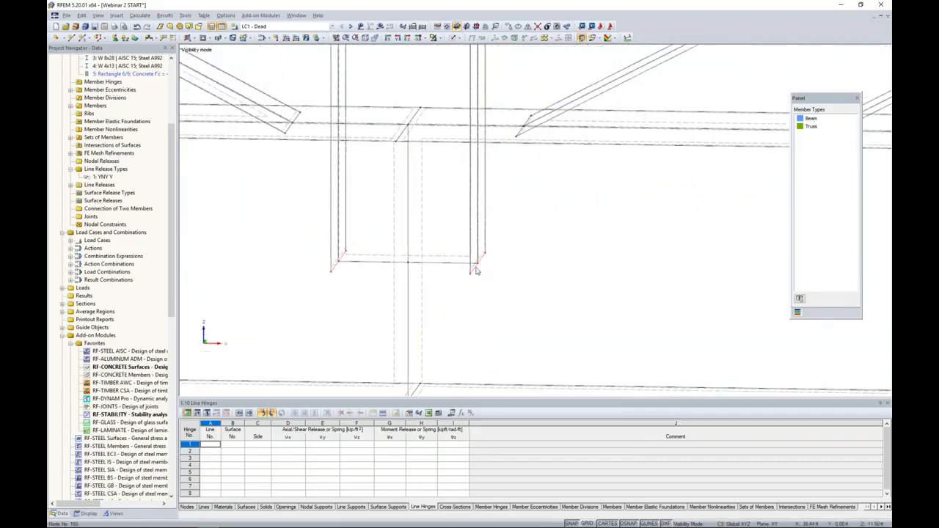
{"action": "left_click_drag", "start_coordinate": [478, 264], "coordinate": [477, 126]}
{"action": "scroll", "coordinate": [500, 198], "scroll_direction": "down", "scroll_amount": 5}
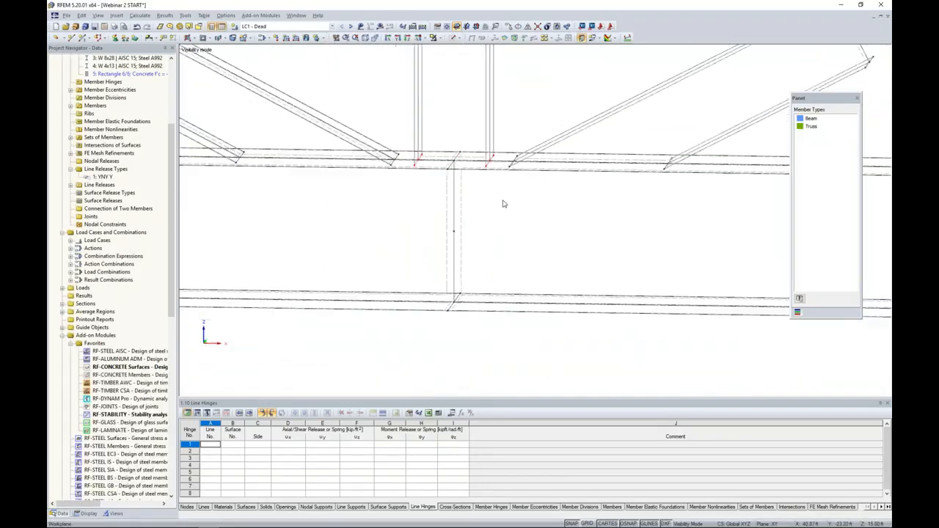
{"action": "scroll", "coordinate": [497, 220], "scroll_direction": "down", "scroll_amount": 1}
{"action": "middle_click_drag", "start_coordinate": [430, 297], "coordinate": [522, 325], "text": "ctrl"}
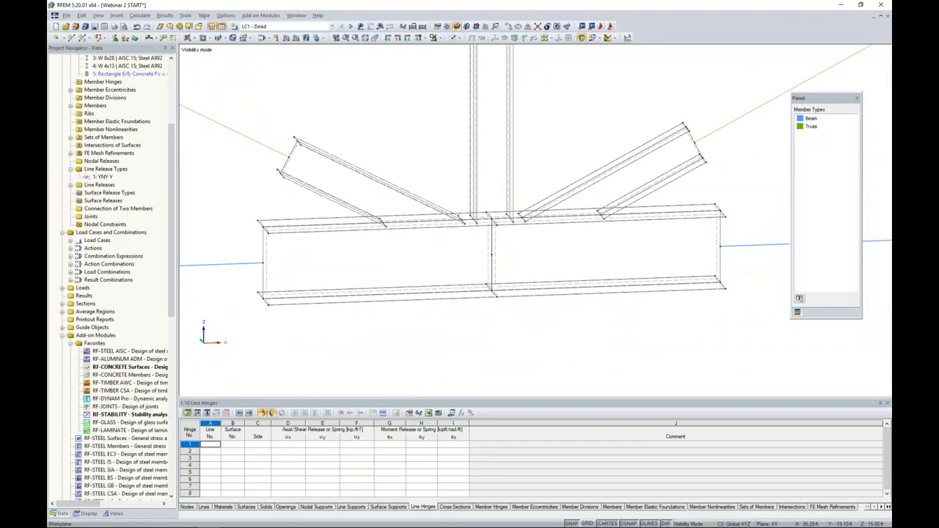
{"action": "scroll", "coordinate": [524, 324], "scroll_direction": "down", "scroll_amount": 1}
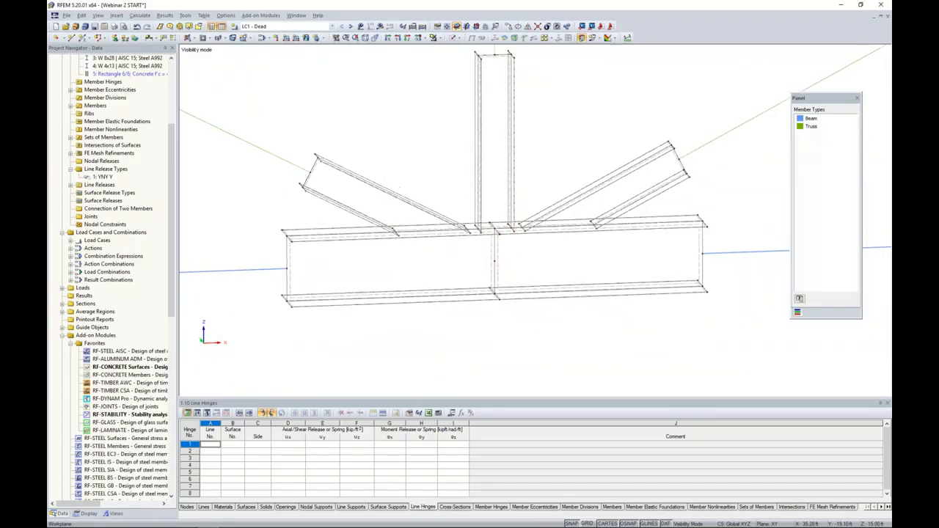
{"action": "middle_click_drag", "start_coordinate": [524, 323], "coordinate": [513, 304]}
{"action": "middle_click_drag", "start_coordinate": [347, 327], "coordinate": [383, 339]}
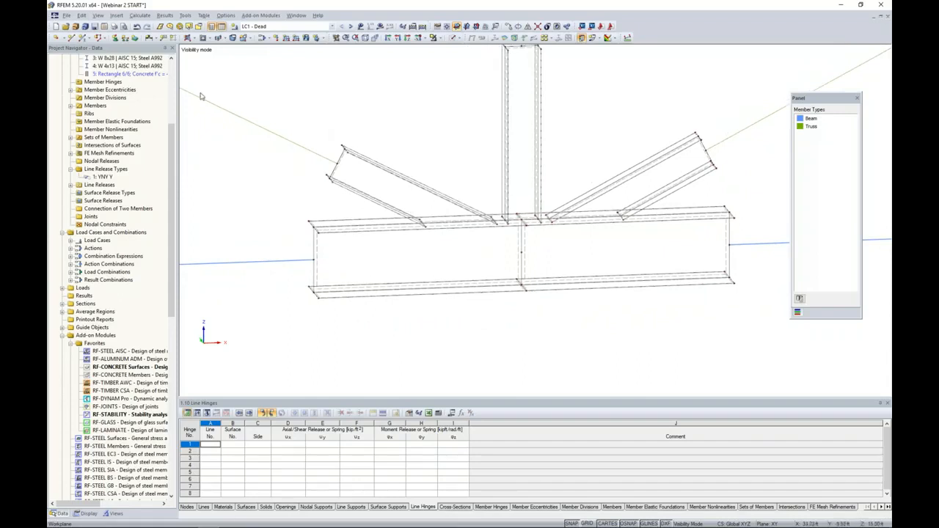
Set up a new polygonal surface with Rigid stiffness
{"action": "scroll", "coordinate": [335, 173], "scroll_direction": "up", "scroll_amount": 3}
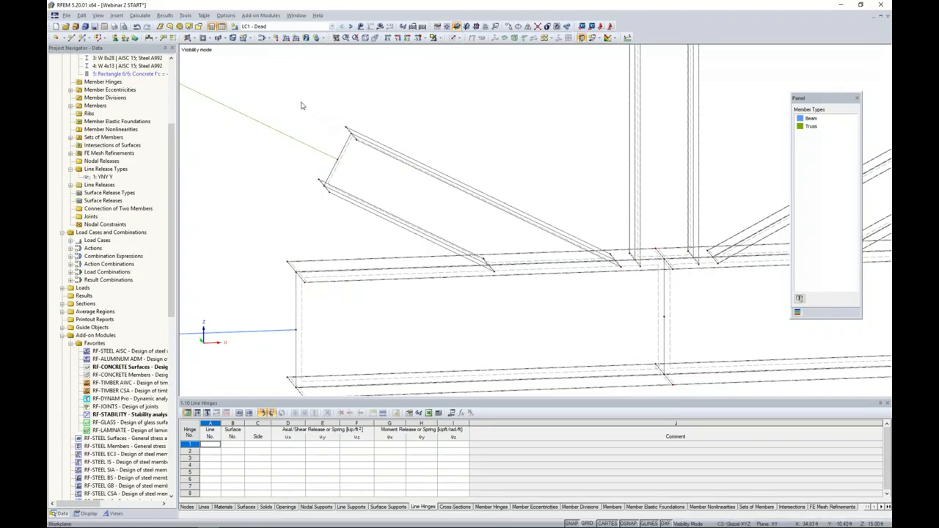
{"action": "left_click", "coordinate": [193, 40]}
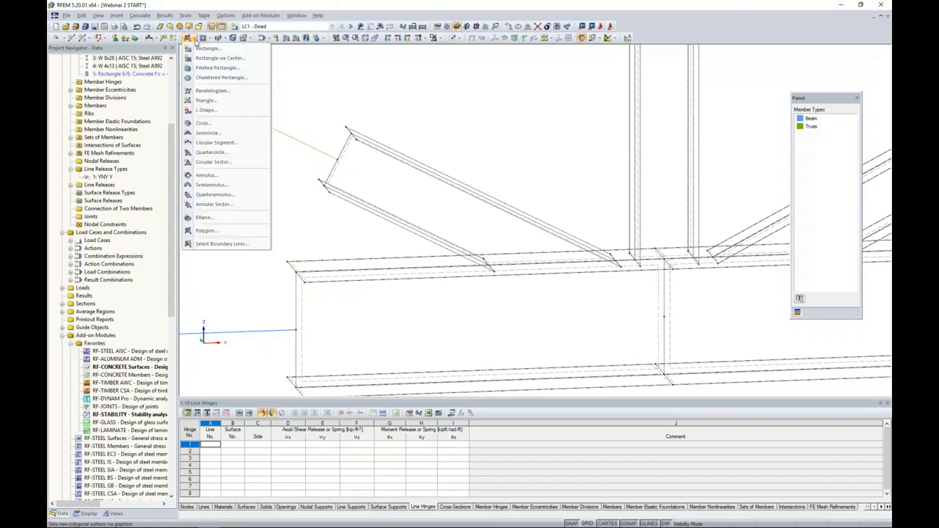
{"action": "left_click", "coordinate": [204, 231]}
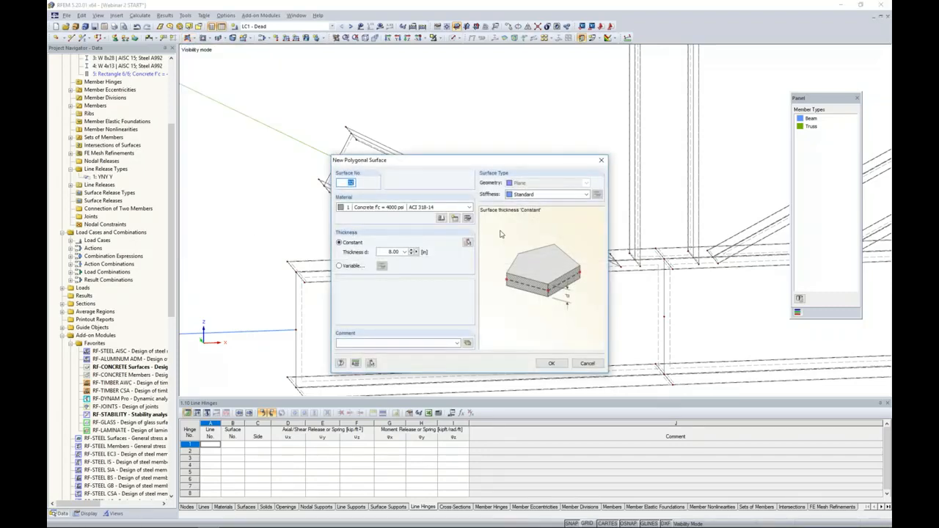
{"action": "left_click", "coordinate": [533, 194]}
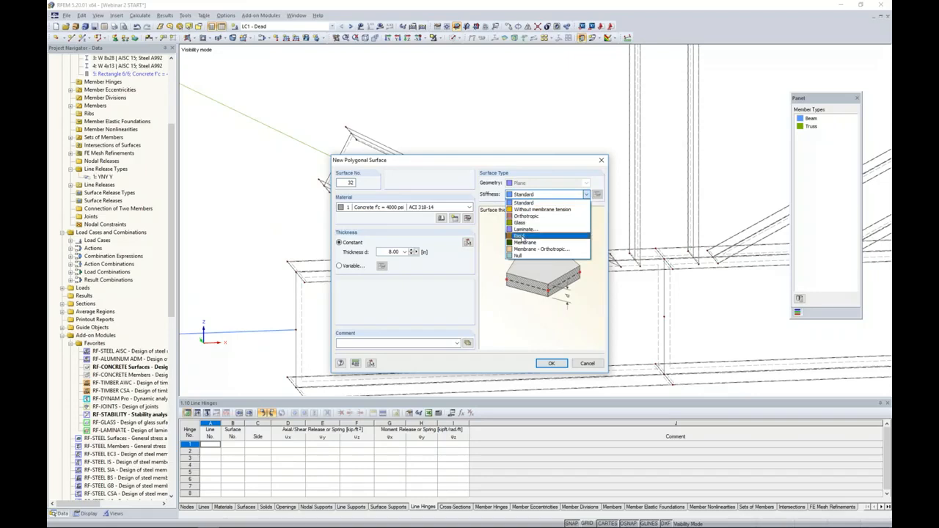
{"action": "left_click", "coordinate": [523, 235]}
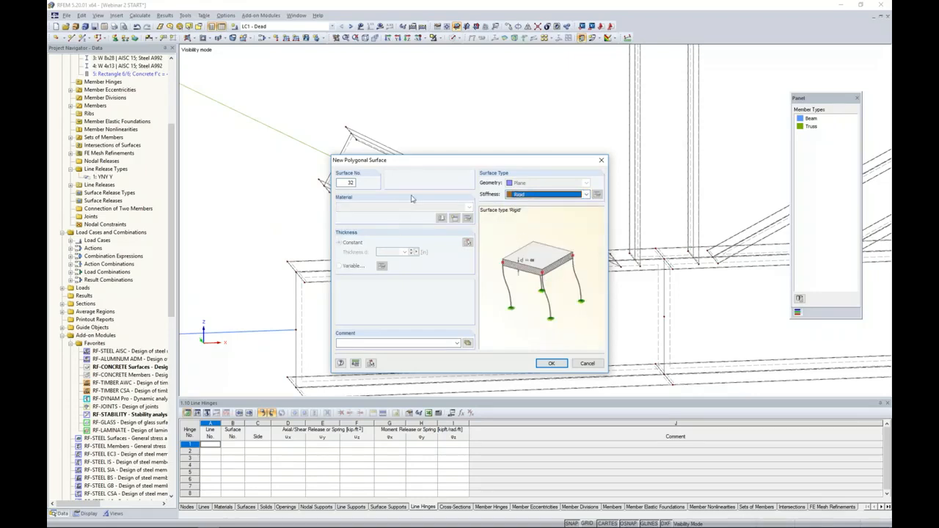
{"action": "left_click_drag", "start_coordinate": [417, 164], "coordinate": [433, 130]}
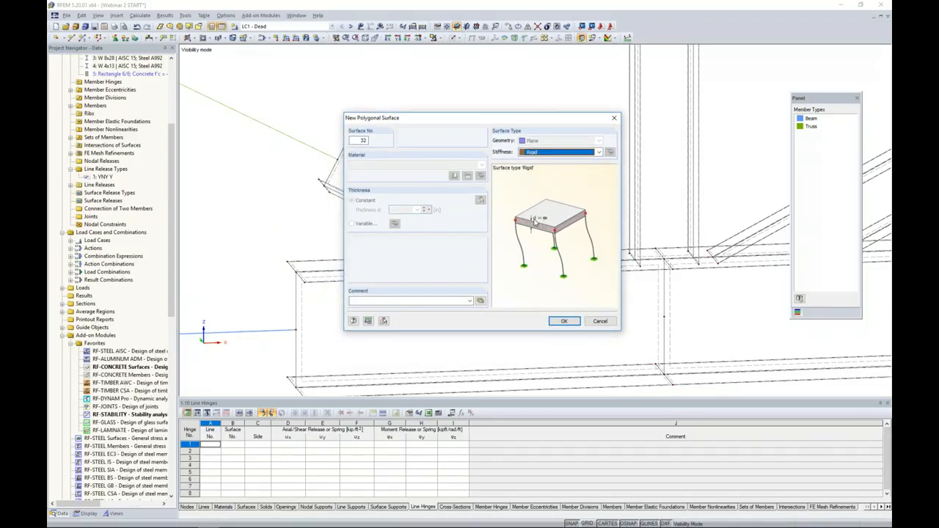
{"action": "left_click", "coordinate": [563, 321]}
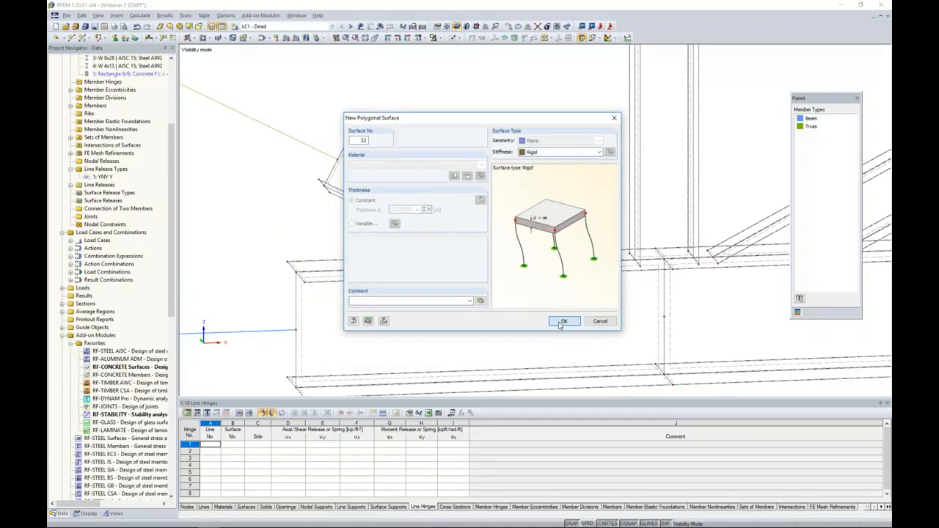
Draw the rigid surface across the left diagonal's cut end through its outer flange corners
{"action": "scroll", "coordinate": [348, 132], "scroll_direction": "up", "scroll_amount": 2}
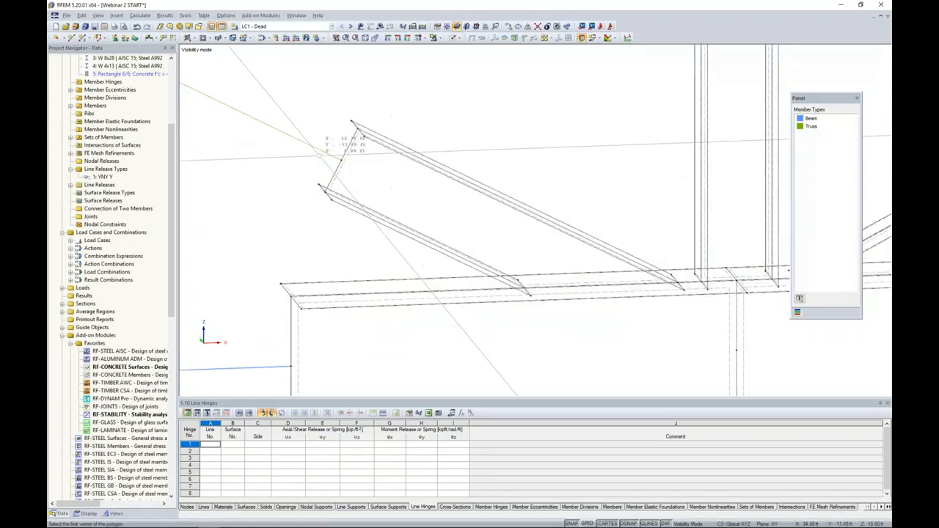
{"action": "left_click", "coordinate": [357, 113]}
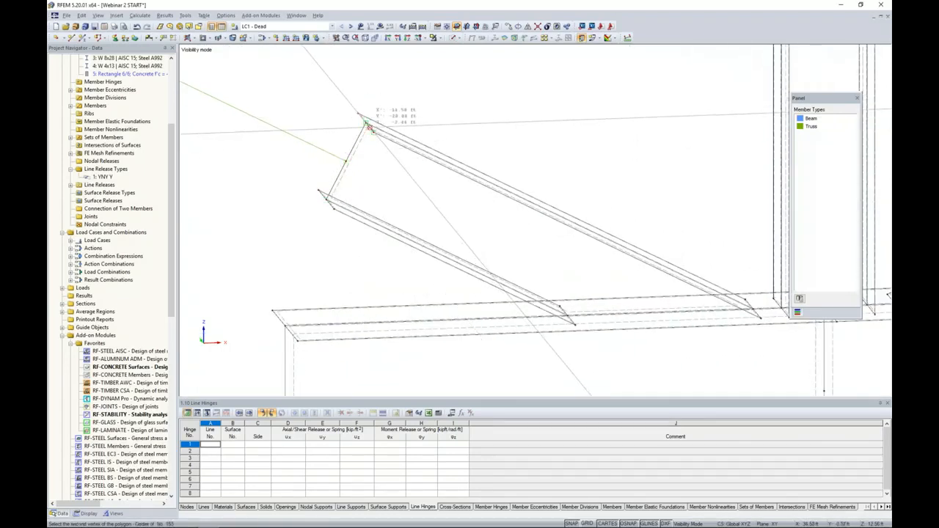
{"action": "left_click", "coordinate": [333, 208]}
{"action": "left_click", "coordinate": [319, 190]}
{"action": "double_click", "coordinate": [319, 191]}
Draw a rigid surface across the left cut end of the bottom chord through its outer flange corners
{"action": "middle_click_drag", "start_coordinate": [344, 263], "coordinate": [400, 100]}
{"action": "left_click", "coordinate": [328, 148]}
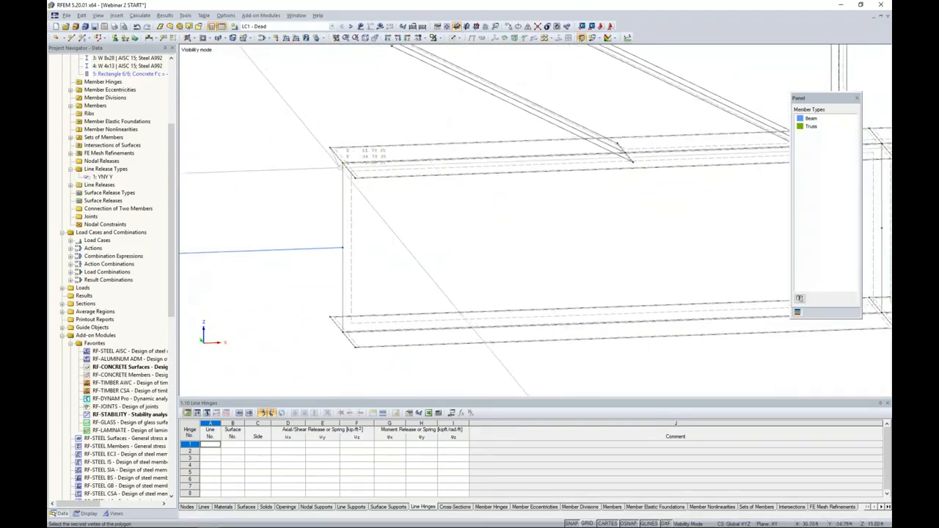
{"action": "left_click", "coordinate": [355, 177]}
{"action": "left_click", "coordinate": [353, 345]}
{"action": "scroll", "coordinate": [405, 253], "scroll_direction": "down", "scroll_amount": 4}
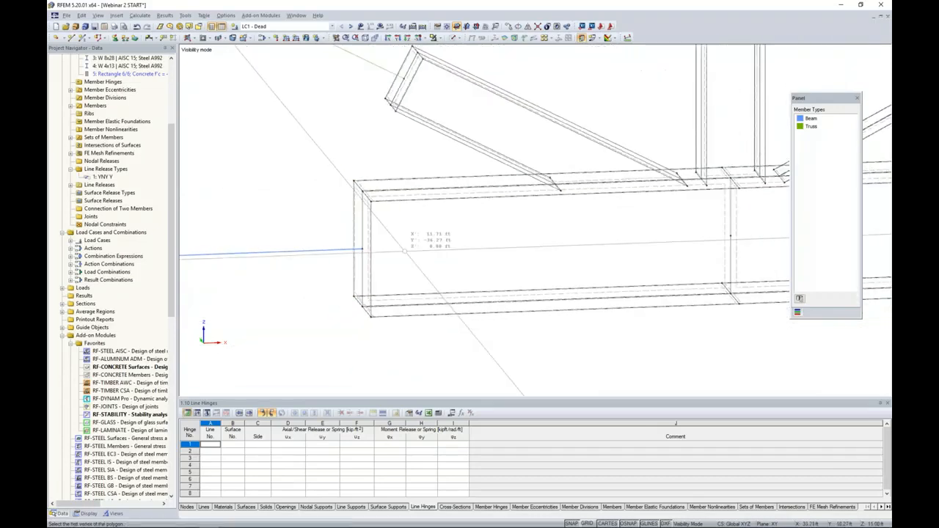
Draw a rigid surface across the vertical's upper cut end through its outer flange corners
{"action": "middle_click_drag", "start_coordinate": [586, 122], "coordinate": [489, 273]}
{"action": "scroll", "coordinate": [525, 143], "scroll_direction": "up", "scroll_amount": 4}
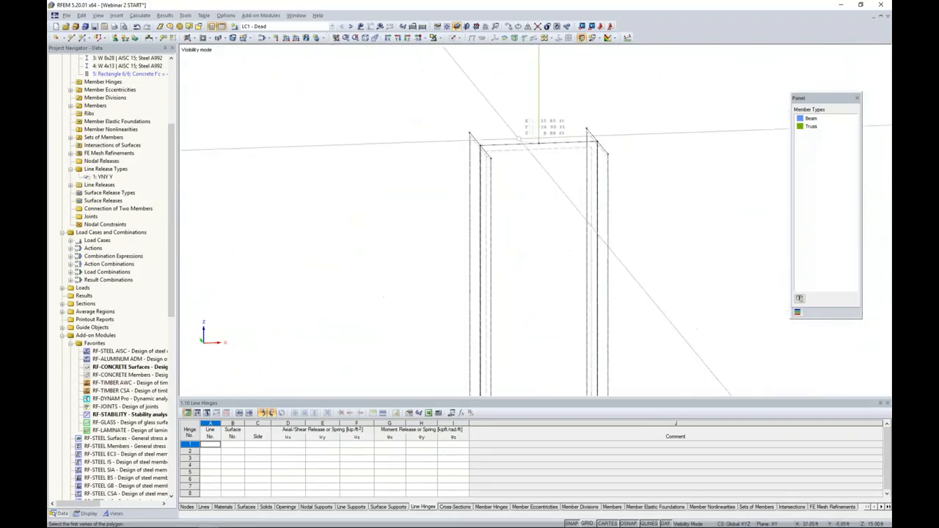
{"action": "left_click", "coordinate": [594, 128]}
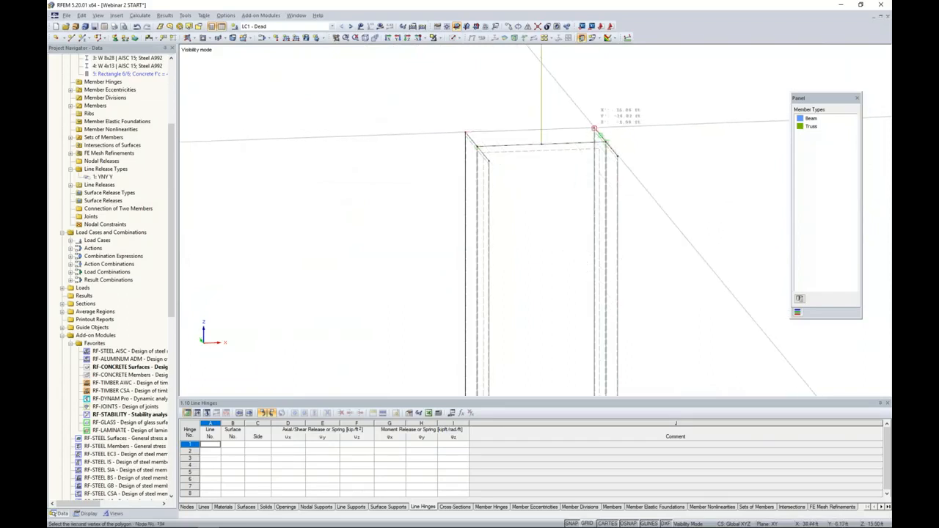
{"action": "left_click", "coordinate": [617, 157]}
{"action": "double_click", "coordinate": [491, 161]}
Try to draw a rigid surface across the right diagonal's cut end, and undo the attempt
{"action": "middle_click_drag", "start_coordinate": [668, 256], "coordinate": [438, 144]}
{"action": "scroll", "coordinate": [589, 268], "scroll_direction": "down", "scroll_amount": 4}
{"action": "middle_click_drag", "start_coordinate": [629, 294], "coordinate": [426, 160]}
{"action": "scroll", "coordinate": [695, 176], "scroll_direction": "down", "scroll_amount": 1}
{"action": "middle_click_drag", "start_coordinate": [695, 176], "coordinate": [553, 173]}
{"action": "scroll", "coordinate": [552, 173], "scroll_direction": "up", "scroll_amount": 3}
{"action": "left_click", "coordinate": [524, 157]}
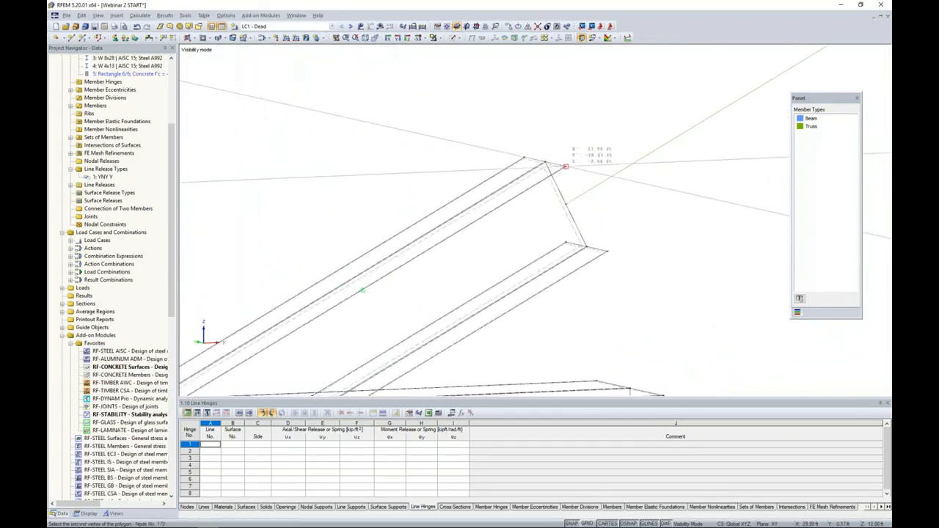
{"action": "left_click", "coordinate": [565, 166]}
{"action": "left_click", "coordinate": [607, 252]}
{"action": "right_click", "coordinate": [569, 191]}
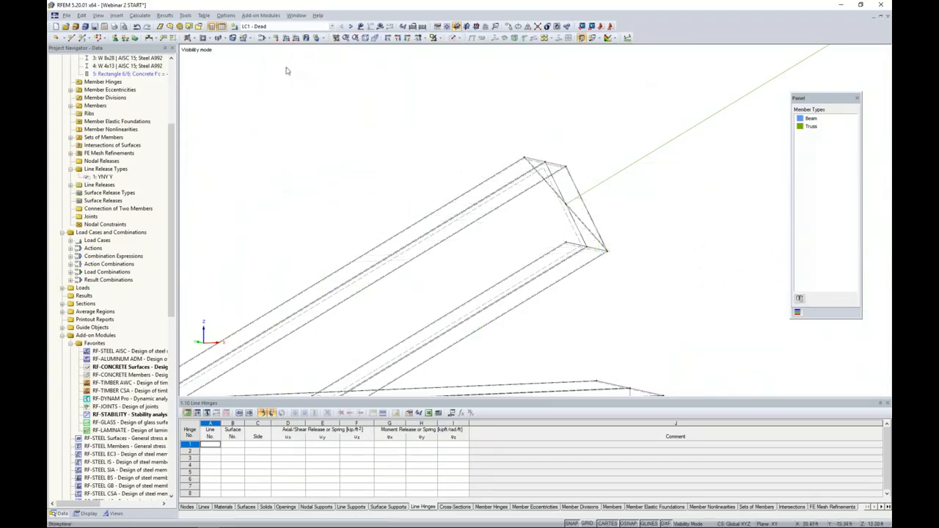
{"action": "left_click", "coordinate": [136, 26]}
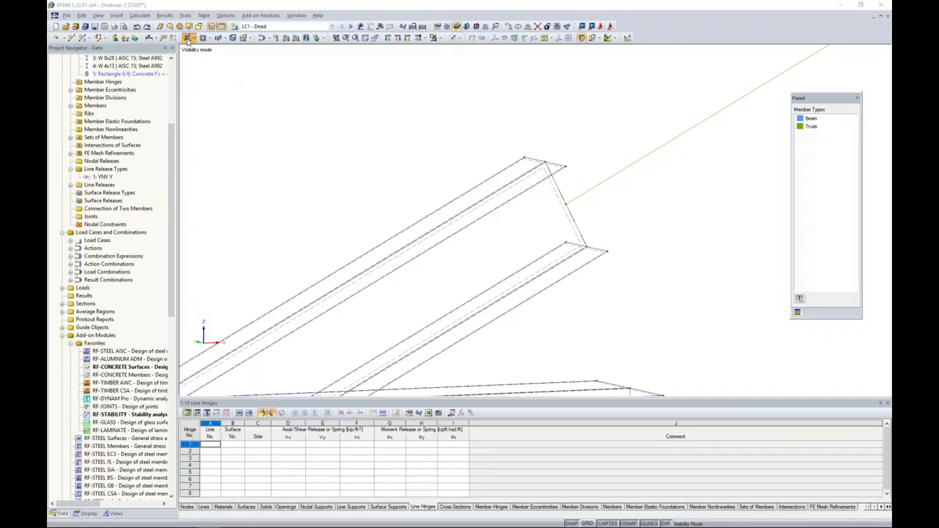
Draw a rigid surface across the right diagonal's cut end through its outer flange corners
{"action": "left_click", "coordinate": [187, 38]}
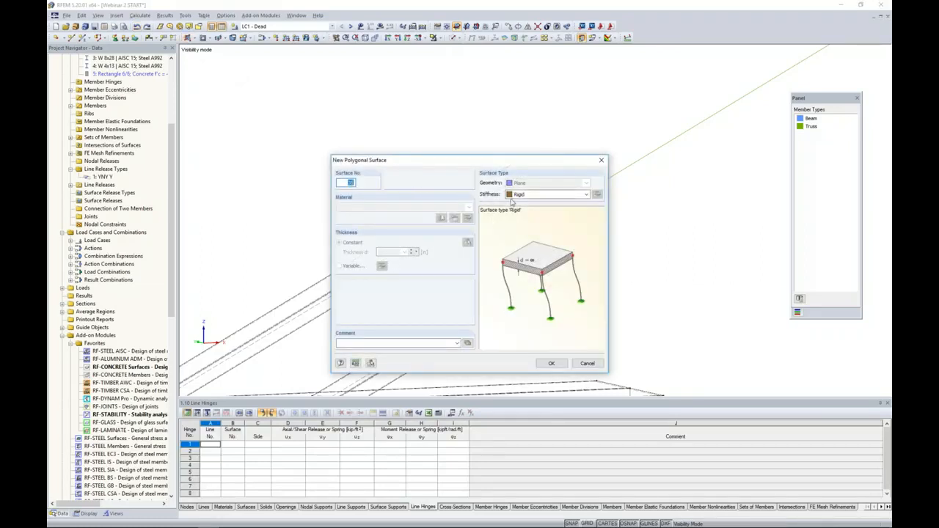
{"action": "left_click", "coordinate": [550, 363]}
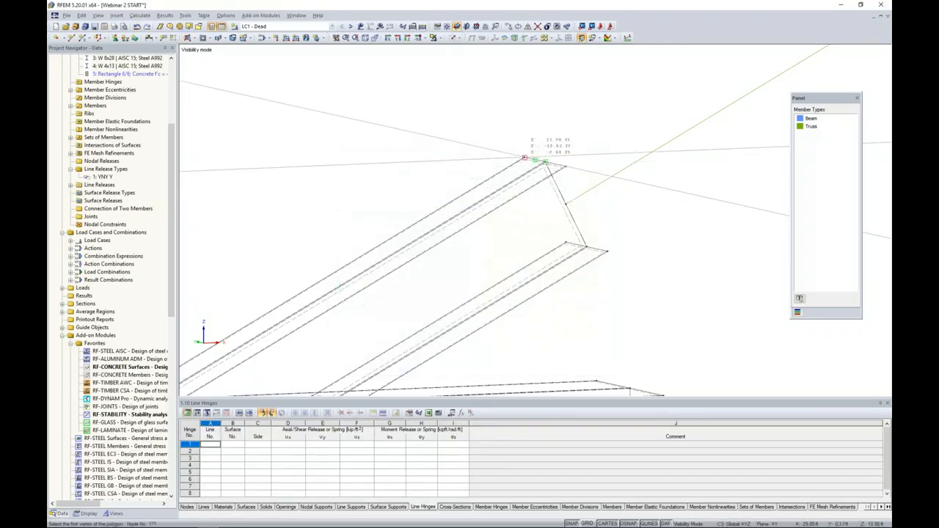
{"action": "left_click", "coordinate": [565, 166]}
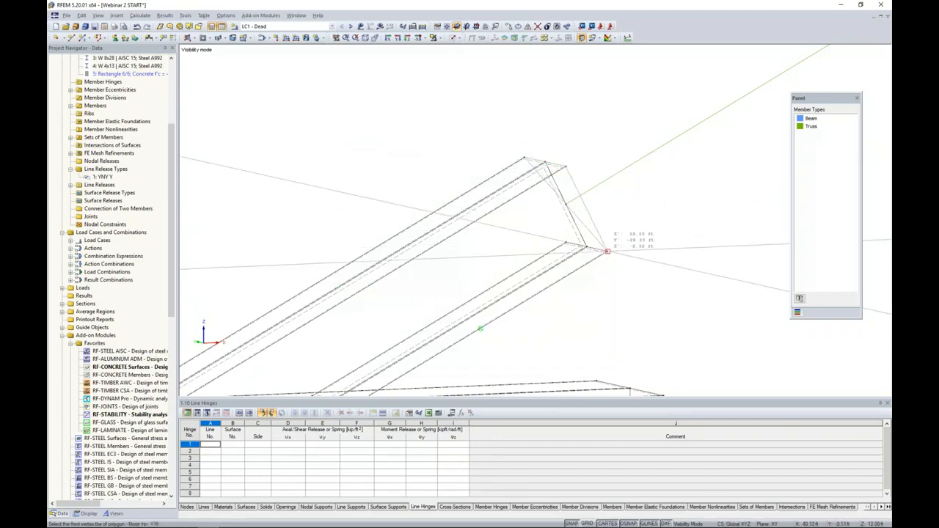
{"action": "double_click", "coordinate": [566, 242]}
Draw a rigid surface across the right cut end of the bottom chord through its outer flange corners
{"action": "middle_click_drag", "start_coordinate": [620, 304], "coordinate": [587, 99]}
{"action": "middle_click_drag", "start_coordinate": [583, 150], "coordinate": [564, 76]}
{"action": "left_click", "coordinate": [547, 102]}
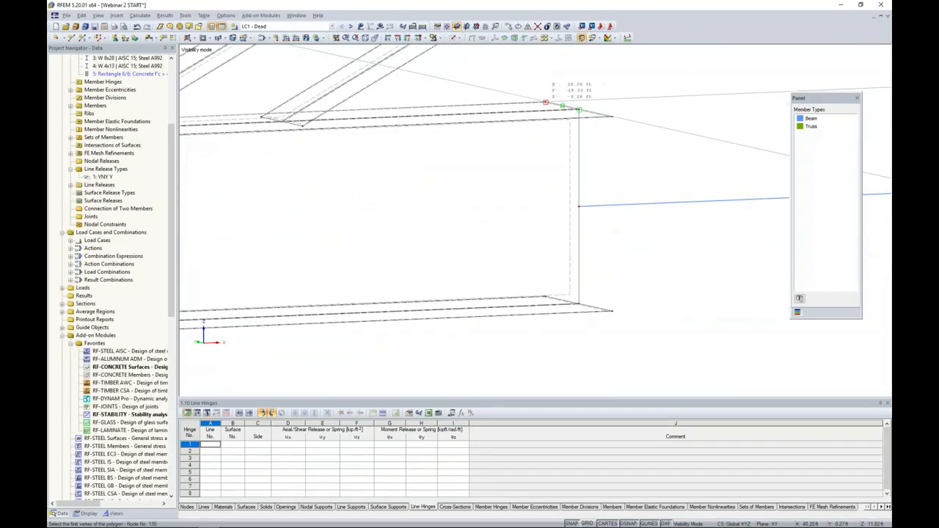
{"action": "left_click", "coordinate": [613, 116]}
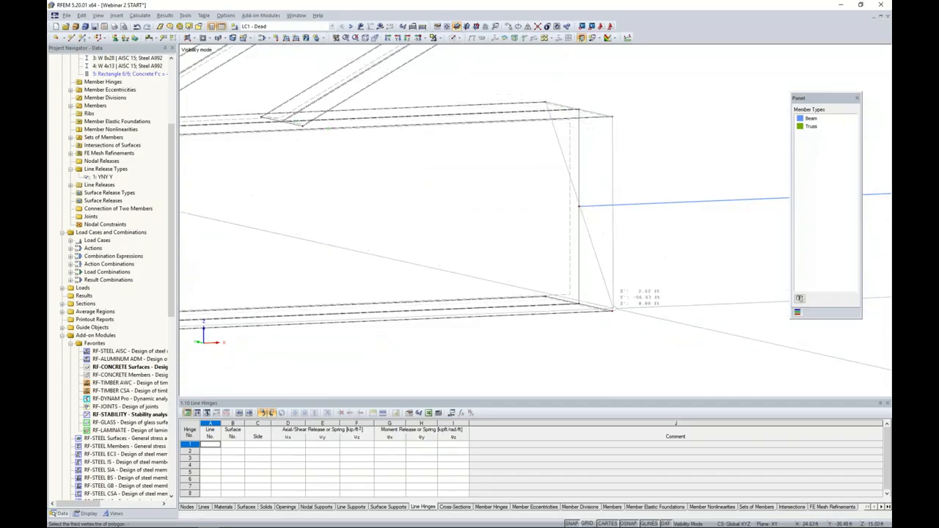
{"action": "double_click", "coordinate": [546, 296]}
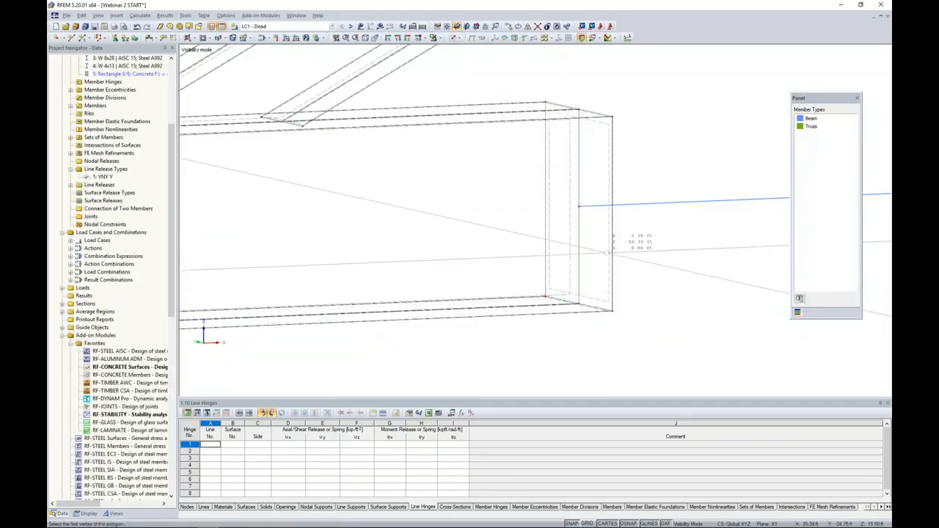
Switch the model to the solid transparent display and inspect the joint's rigid end surfaces and adjoining members
{"action": "scroll", "coordinate": [607, 253], "scroll_direction": "down", "scroll_amount": 2}
{"action": "scroll", "coordinate": [607, 252], "scroll_direction": "down", "scroll_amount": 3}
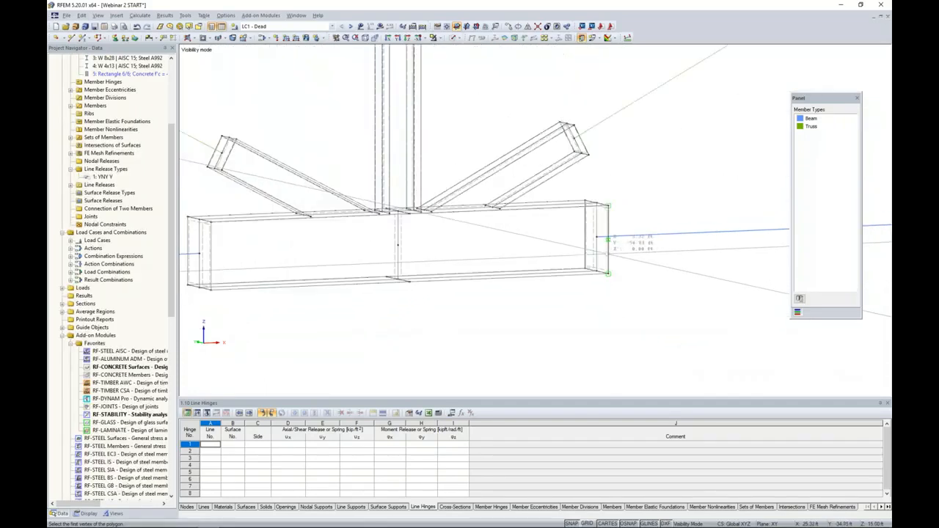
{"action": "left_click", "coordinate": [454, 38]}
{"action": "left_click", "coordinate": [490, 68]}
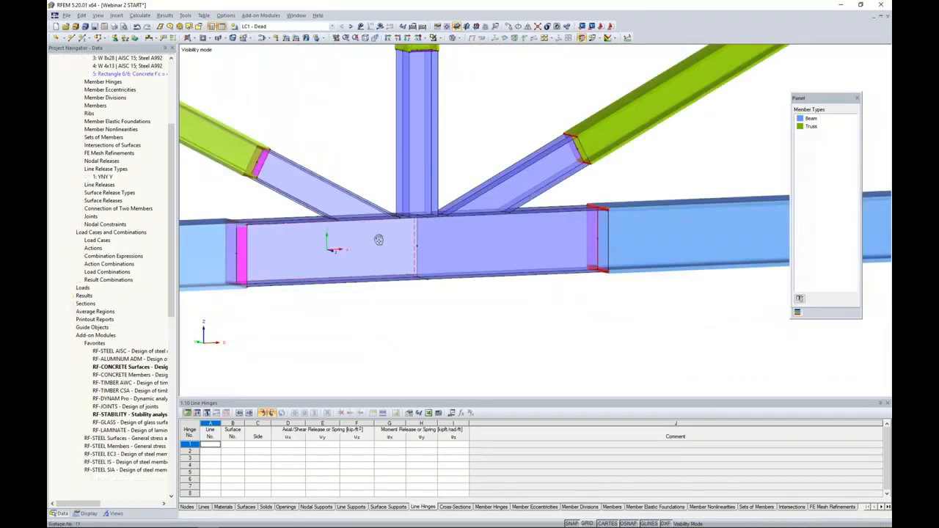
{"action": "middle_click_drag", "start_coordinate": [379, 239], "coordinate": [436, 226]}
{"action": "middle_click_drag", "start_coordinate": [390, 281], "coordinate": [431, 290], "text": "ctrl"}
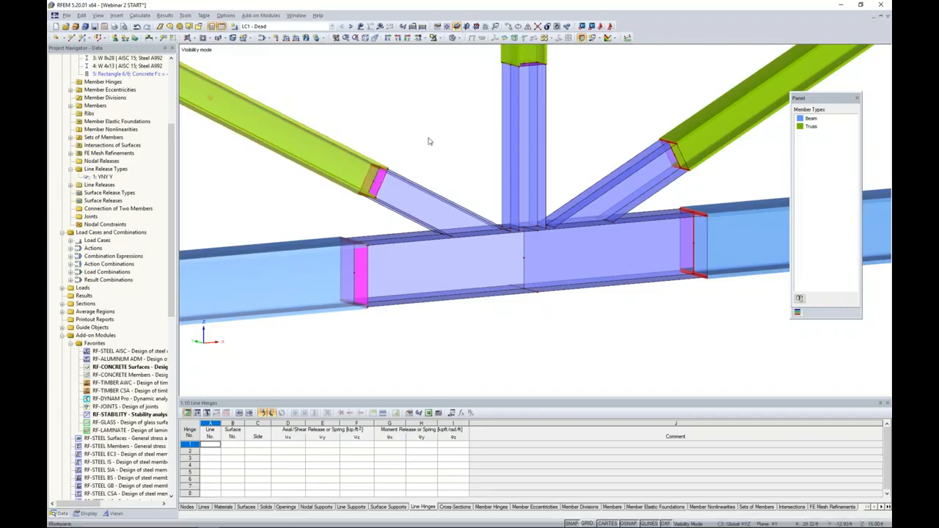
{"action": "scroll", "coordinate": [432, 143], "scroll_direction": "down", "scroll_amount": 1}
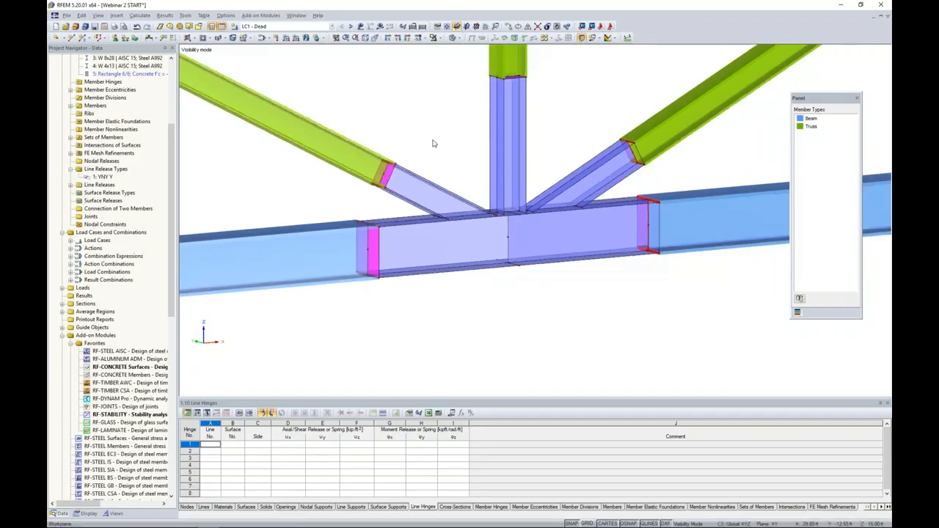
{"action": "scroll", "coordinate": [433, 144], "scroll_direction": "down", "scroll_amount": 1}
{"action": "middle_click_drag", "start_coordinate": [455, 159], "coordinate": [434, 198]}
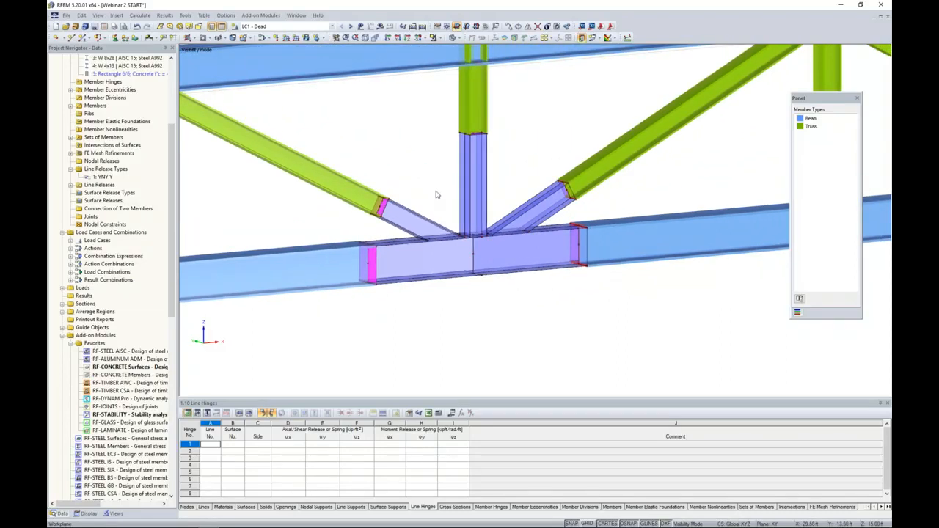
Review the model's general FE mesh settings without changing them
{"action": "left_click", "coordinate": [147, 16]}
{"action": "left_click", "coordinate": [153, 115]}
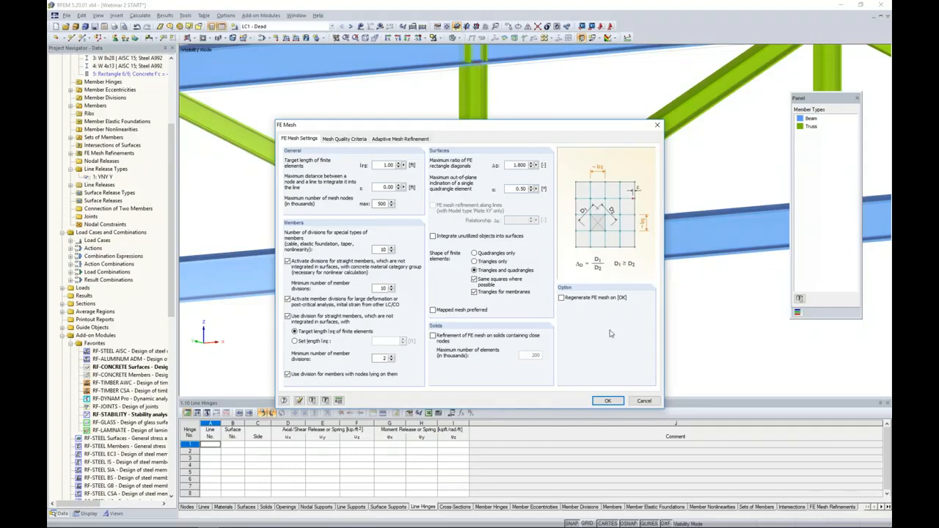
{"action": "left_click", "coordinate": [643, 400]}
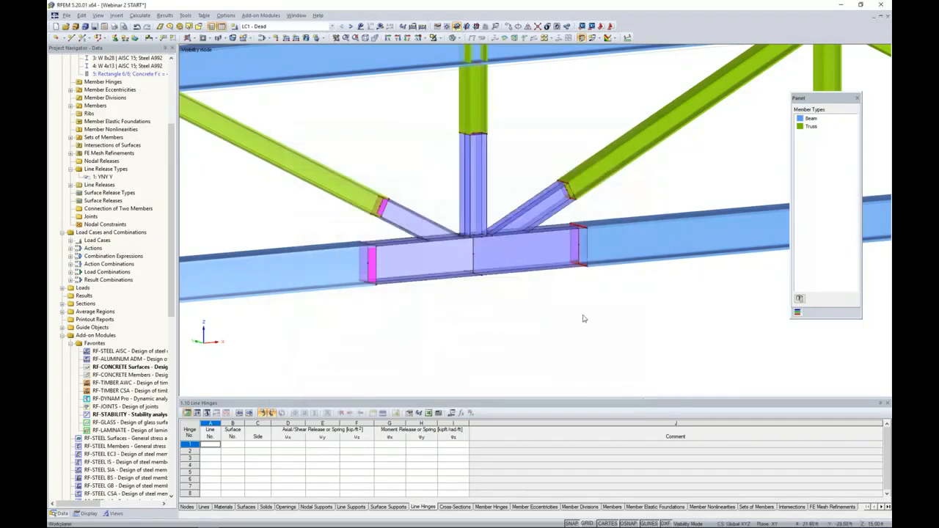
Turn on the display of FE mesh refinements in the model and look closely at the joint's refinement symbols
{"action": "scroll", "coordinate": [450, 294], "scroll_direction": "up", "scroll_amount": 2}
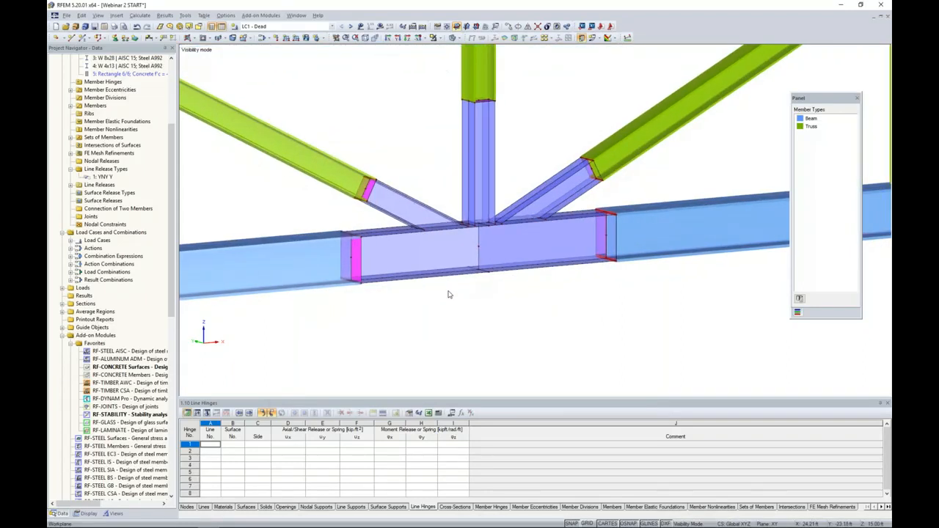
{"action": "left_click", "coordinate": [88, 512]}
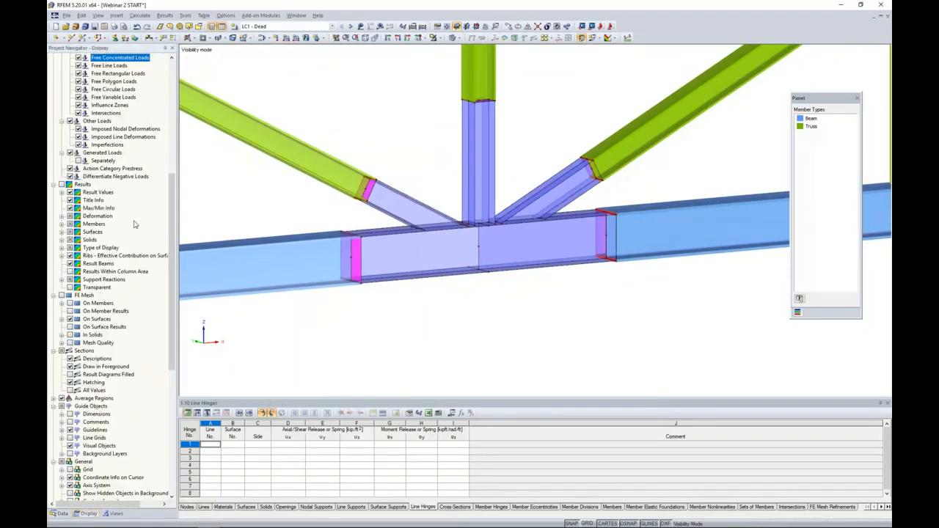
{"action": "scroll", "coordinate": [134, 156], "scroll_direction": "up", "scroll_amount": 10}
{"action": "scroll", "coordinate": [115, 152], "scroll_direction": "up", "scroll_amount": 1}
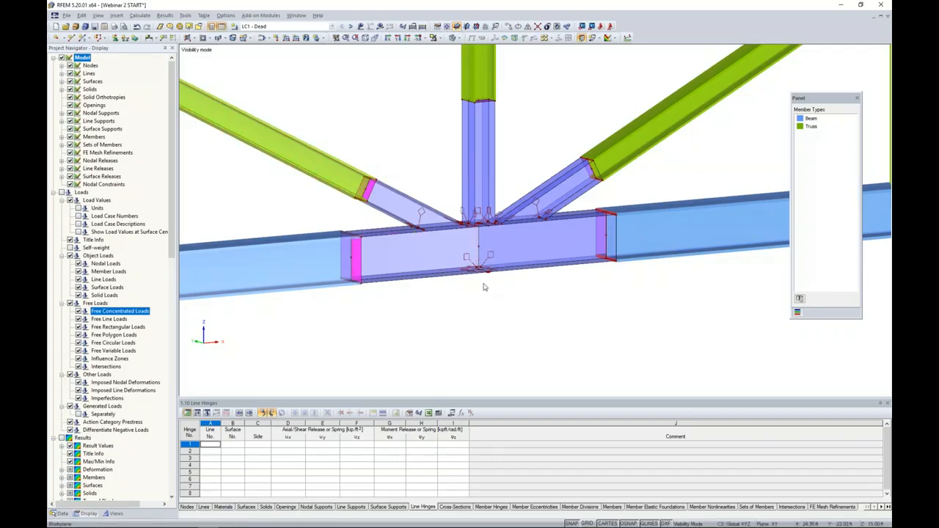
{"action": "scroll", "coordinate": [483, 287], "scroll_direction": "up", "scroll_amount": 3}
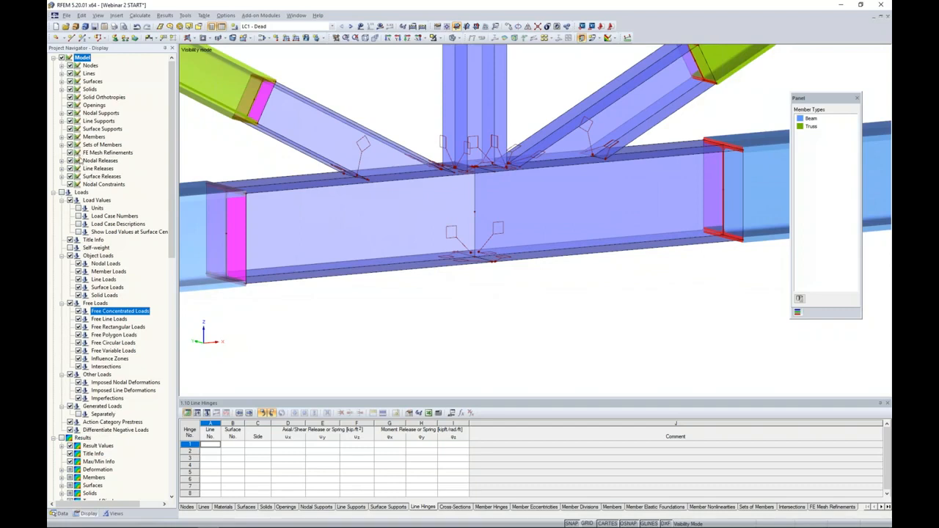
Examine the FE mesh refinement assigned to the bottom chord's web surface, including its target FE length, without changing it
{"action": "double_click", "coordinate": [453, 231]}
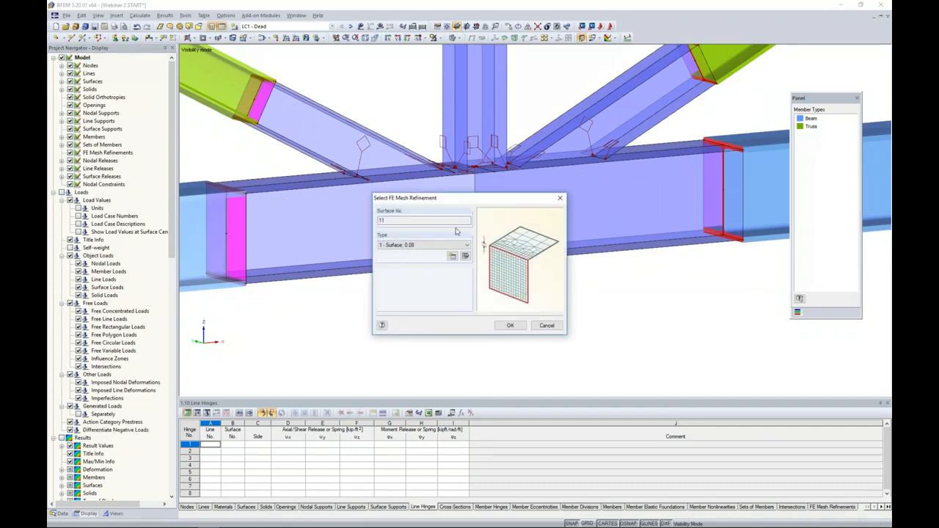
{"action": "left_click", "coordinate": [465, 256]}
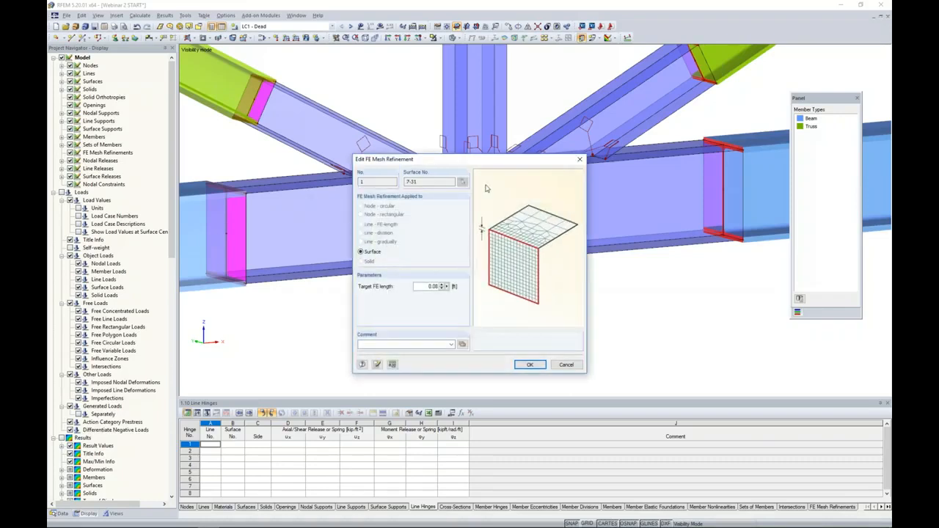
{"action": "left_click_drag", "start_coordinate": [487, 165], "coordinate": [593, 176]}
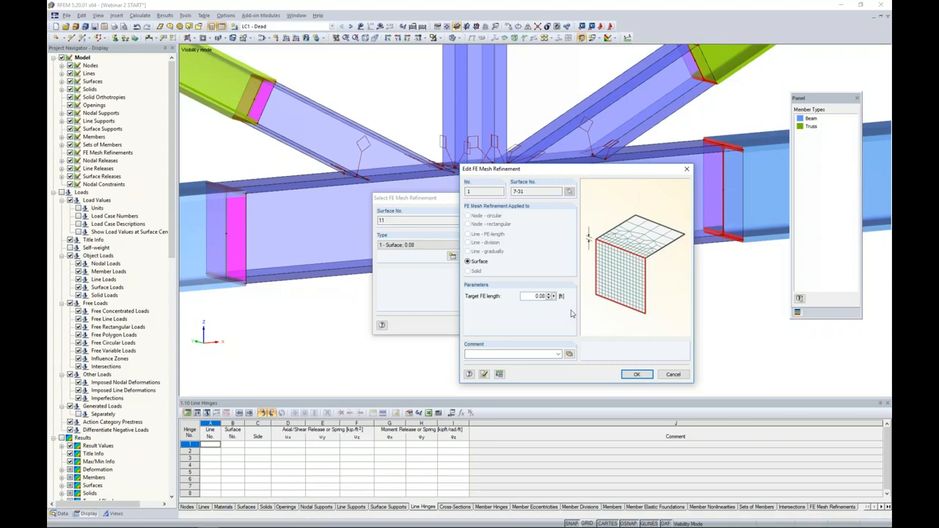
{"action": "left_click", "coordinate": [665, 374]}
{"action": "left_click", "coordinate": [547, 327]}
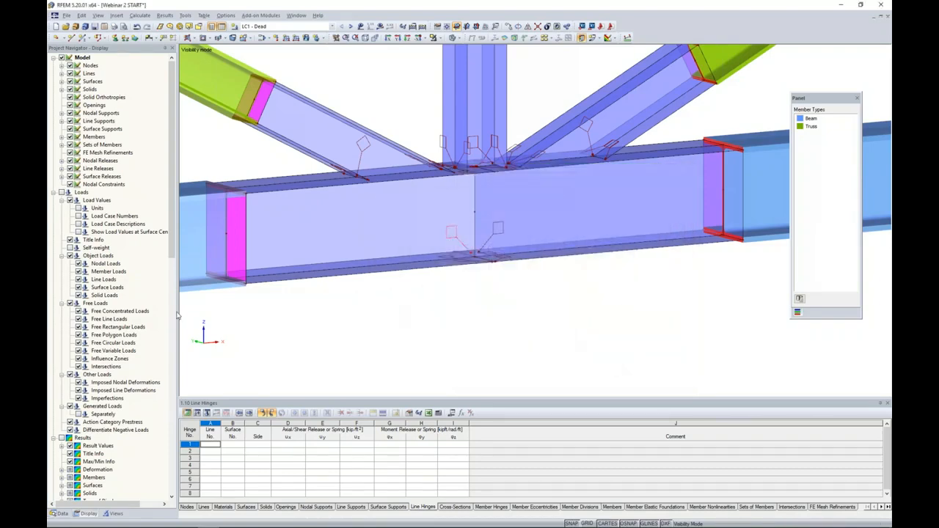
Generate the FE mesh and turn on its display in the model
{"action": "left_click", "coordinate": [139, 15]}
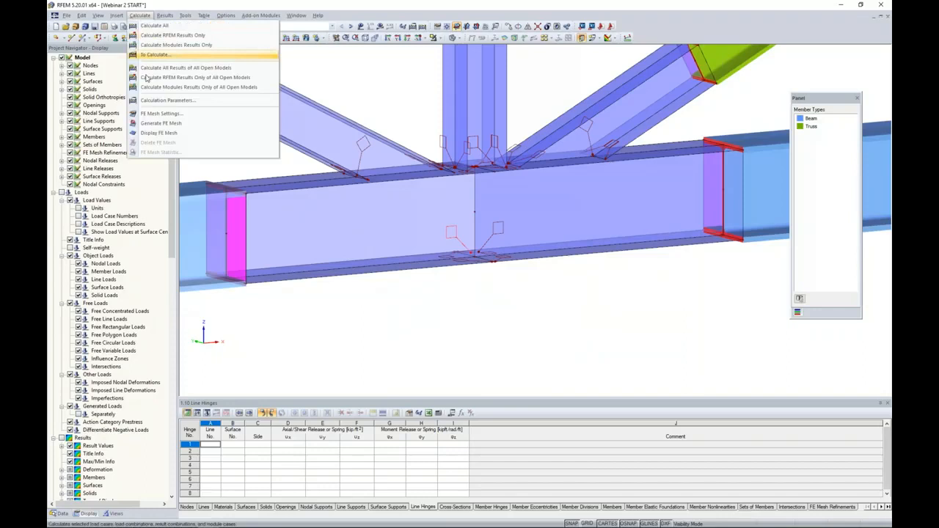
{"action": "left_click", "coordinate": [143, 125]}
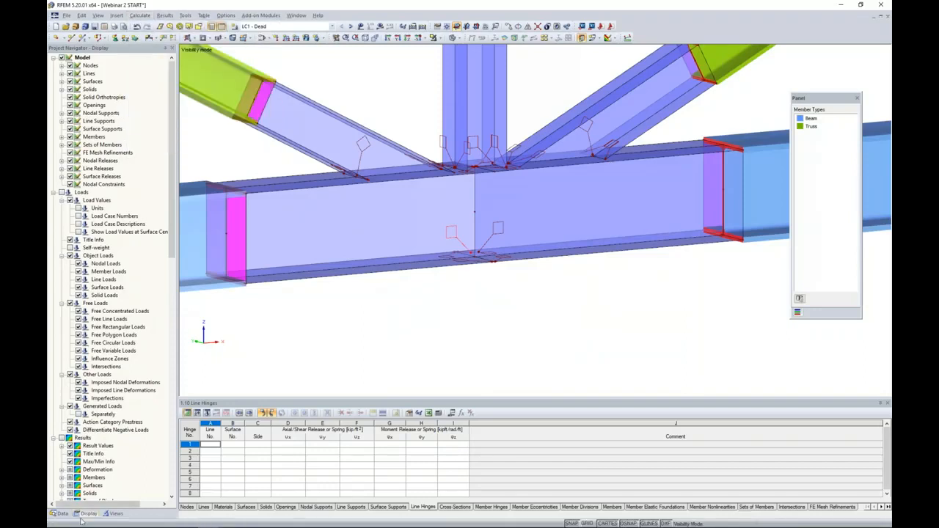
{"action": "scroll", "coordinate": [130, 303], "scroll_direction": "down", "scroll_amount": 10}
{"action": "left_click", "coordinate": [61, 311]}
Switch the model to wireframe display and hide the FE mesh refinement symbols so the joint's mesh can be seen
{"action": "left_click", "coordinate": [461, 39]}
{"action": "left_click", "coordinate": [470, 48]}
{"action": "scroll", "coordinate": [416, 148], "scroll_direction": "down", "scroll_amount": 4}
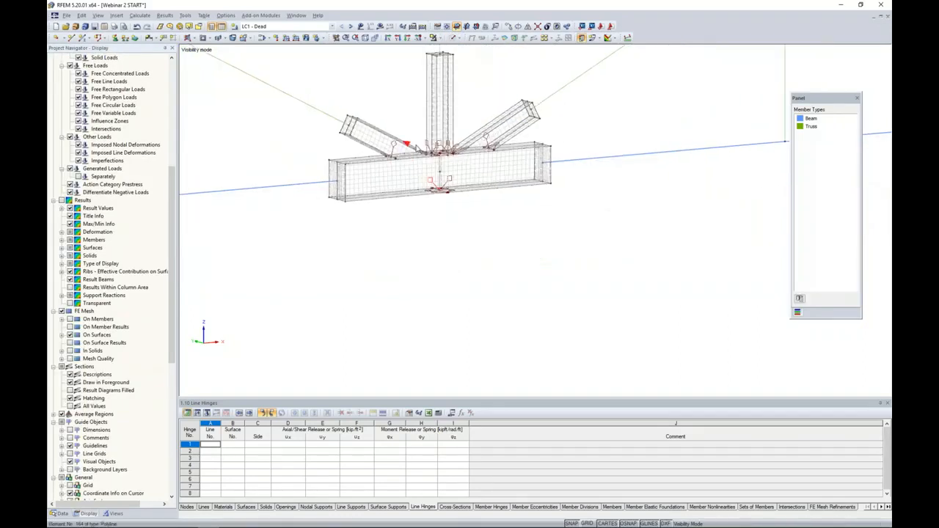
{"action": "middle_click_drag", "start_coordinate": [416, 147], "coordinate": [395, 172]}
{"action": "scroll", "coordinate": [395, 172], "scroll_direction": "down", "scroll_amount": 1}
{"action": "scroll", "coordinate": [88, 243], "scroll_direction": "up", "scroll_amount": 10}
{"action": "left_click", "coordinate": [70, 153]}
{"action": "middle_click_drag", "start_coordinate": [436, 236], "coordinate": [487, 264]}
{"action": "scroll", "coordinate": [350, 272], "scroll_direction": "up", "scroll_amount": 4}
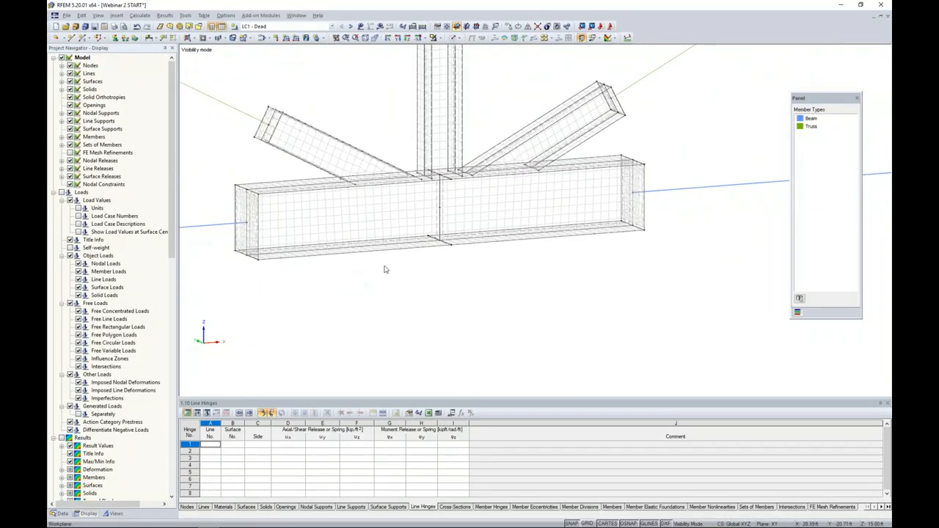
{"action": "middle_click_drag", "start_coordinate": [385, 269], "coordinate": [436, 327]}
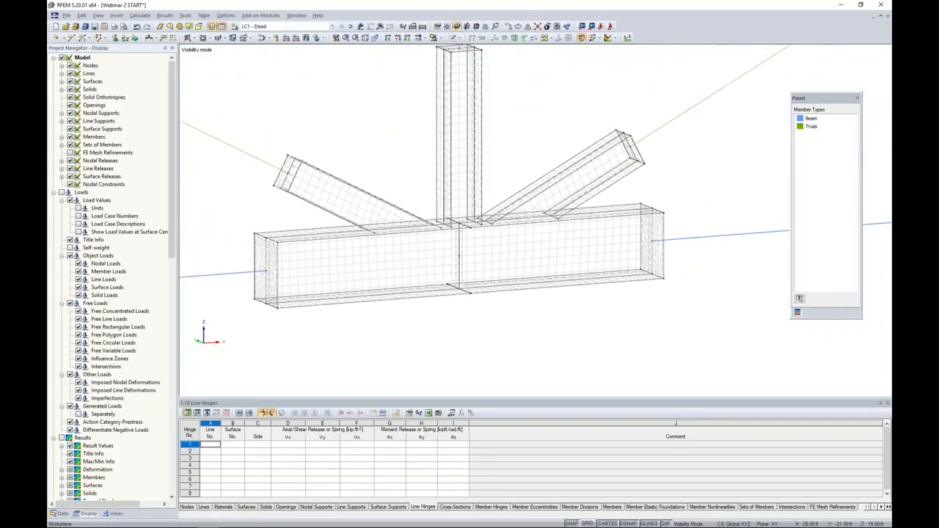
Show hidden objects in the background and examine where the meshed joint sits within the whole structure
{"action": "scroll", "coordinate": [437, 326], "scroll_direction": "down", "scroll_amount": 6}
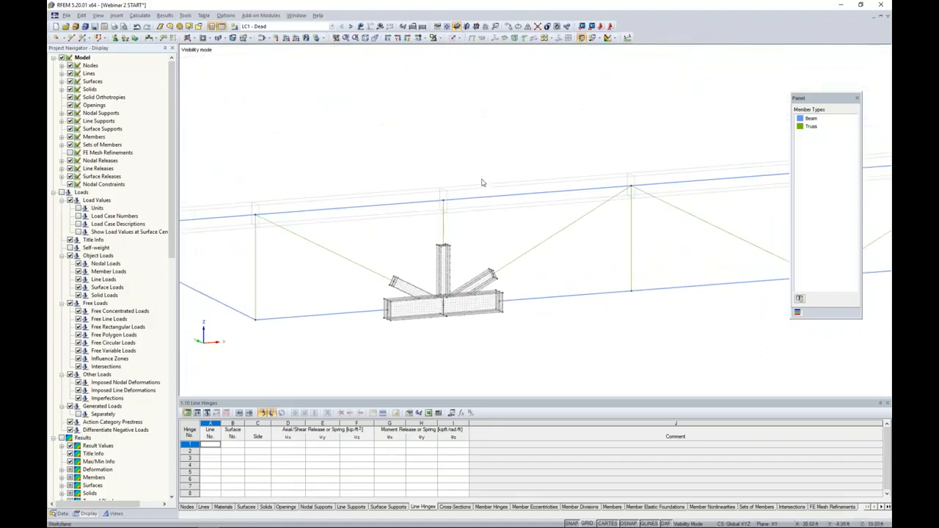
{"action": "right_click", "coordinate": [414, 151]}
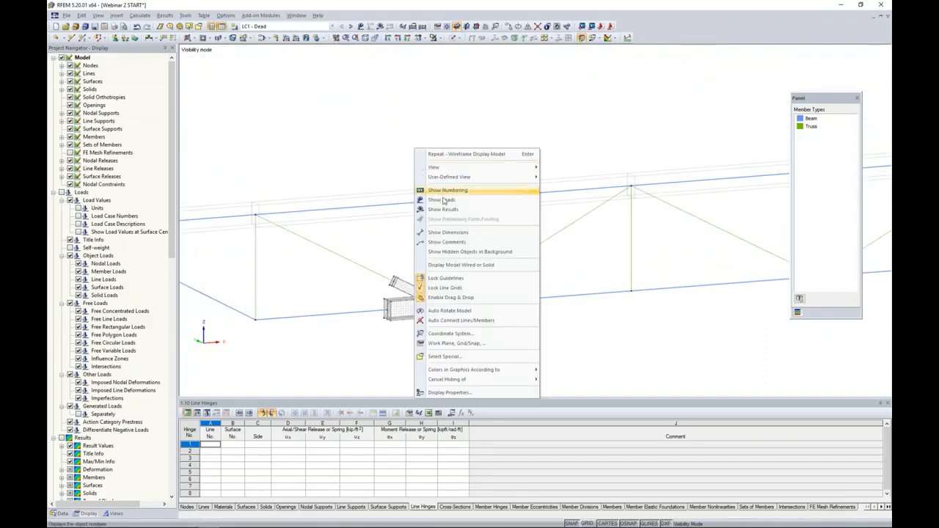
{"action": "left_click", "coordinate": [449, 252]}
{"action": "scroll", "coordinate": [441, 164], "scroll_direction": "down", "scroll_amount": 6}
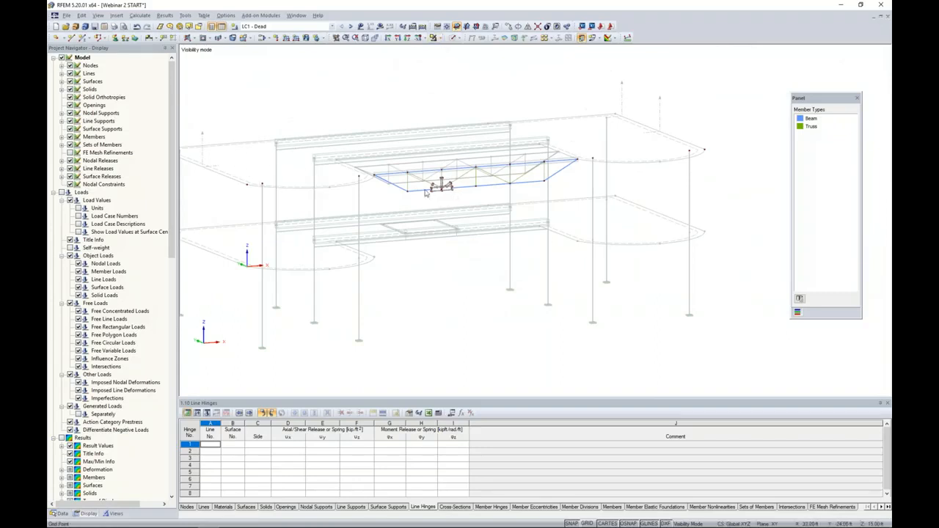
{"action": "scroll", "coordinate": [425, 192], "scroll_direction": "up", "scroll_amount": 10}
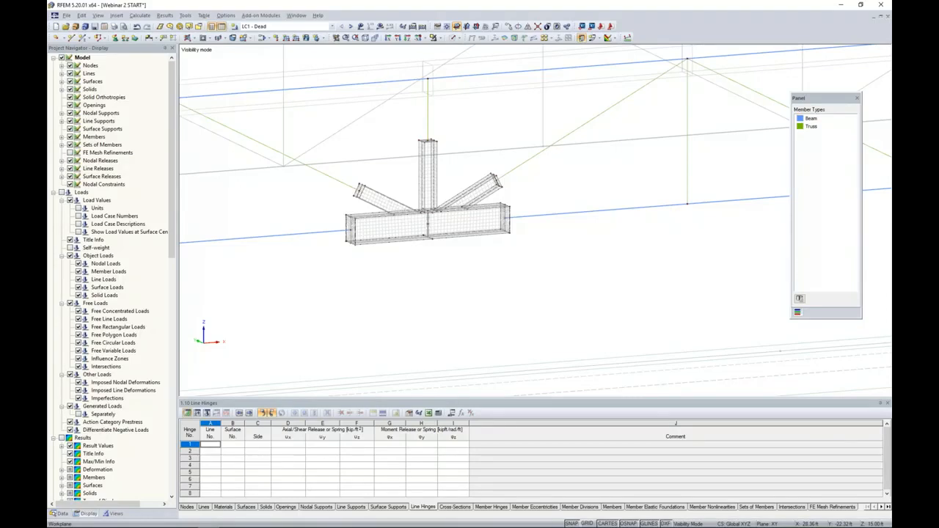
{"action": "scroll", "coordinate": [424, 259], "scroll_direction": "up", "scroll_amount": 3}
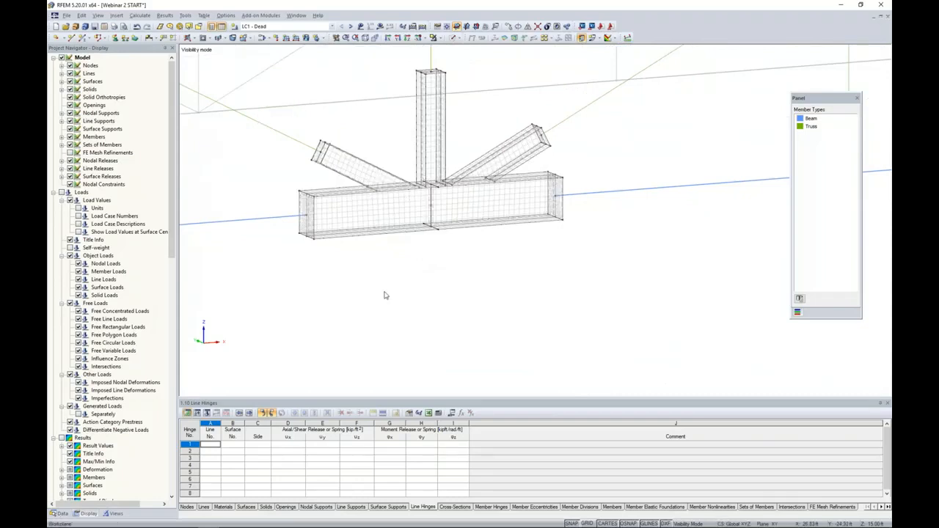
Return the model to the solid transparent display and turn off the hidden objects in the background
{"action": "left_click", "coordinate": [455, 37]}
{"action": "left_click", "coordinate": [465, 67]}
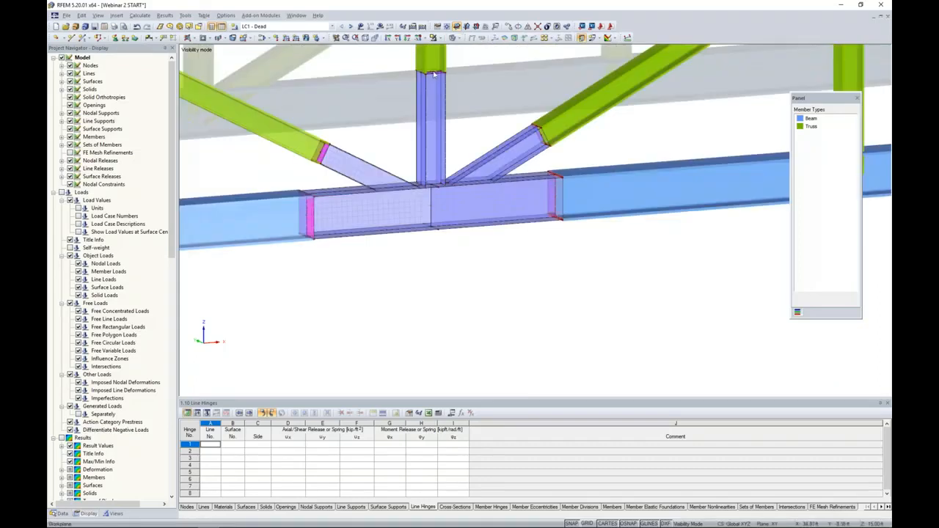
{"action": "right_click", "coordinate": [369, 93]}
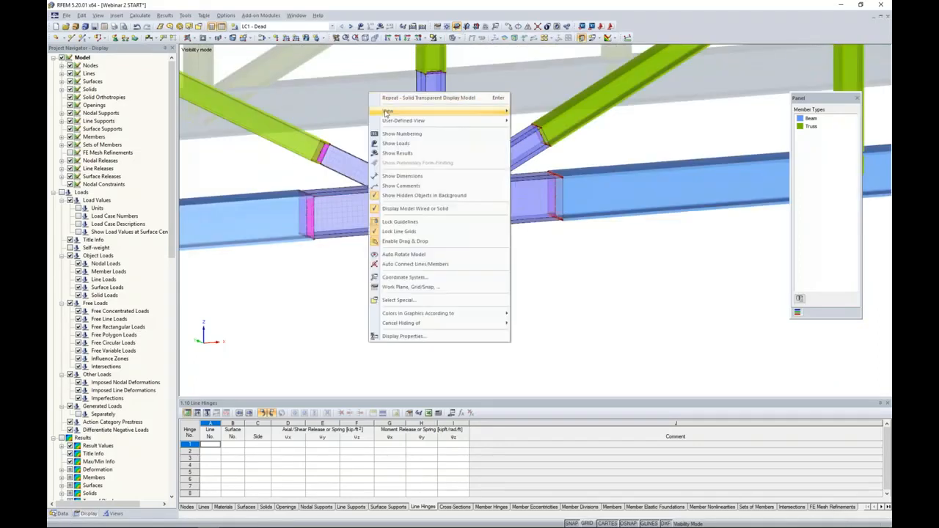
{"action": "left_click", "coordinate": [398, 196]}
Bring the whole truss into view and display the loads of load case LC1 - Dead
{"action": "scroll", "coordinate": [394, 132], "scroll_direction": "down", "scroll_amount": 3}
{"action": "scroll", "coordinate": [395, 139], "scroll_direction": "down", "scroll_amount": 1}
{"action": "middle_click_drag", "start_coordinate": [397, 157], "coordinate": [426, 262]}
{"action": "scroll", "coordinate": [441, 286], "scroll_direction": "down", "scroll_amount": 2}
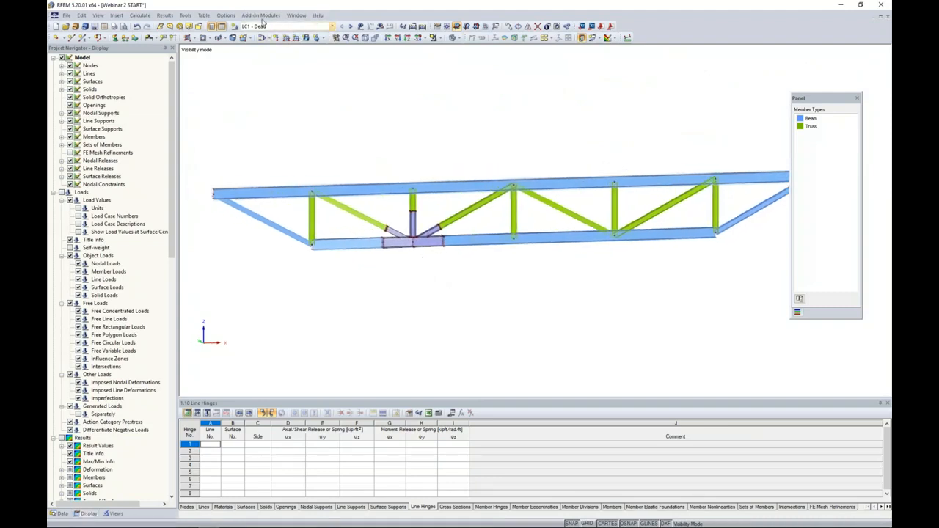
{"action": "left_click", "coordinate": [361, 26]}
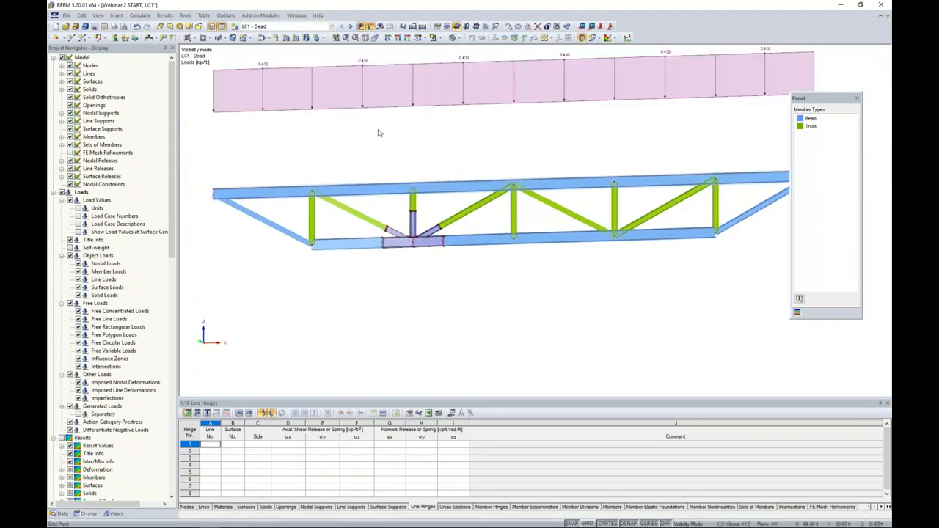
Examine the distributed dead load above the top chord and the detailed surface joint on the truss's bottom chord
{"action": "scroll", "coordinate": [380, 140], "scroll_direction": "down", "scroll_amount": 2}
{"action": "middle_click_drag", "start_coordinate": [380, 141], "coordinate": [370, 159]}
{"action": "scroll", "coordinate": [370, 160], "scroll_direction": "down", "scroll_amount": 1}
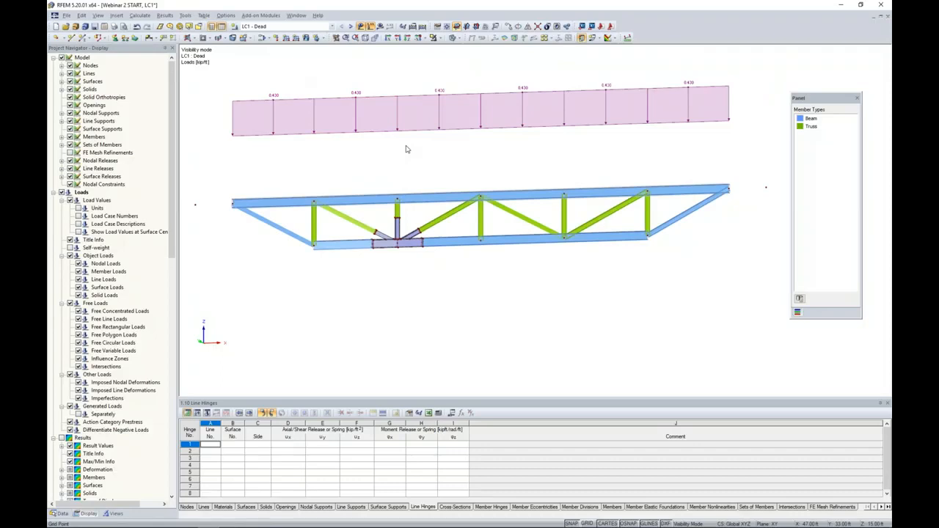
{"action": "middle_click_drag", "start_coordinate": [405, 173], "coordinate": [413, 112]}
{"action": "scroll", "coordinate": [406, 155], "scroll_direction": "up", "scroll_amount": 5}
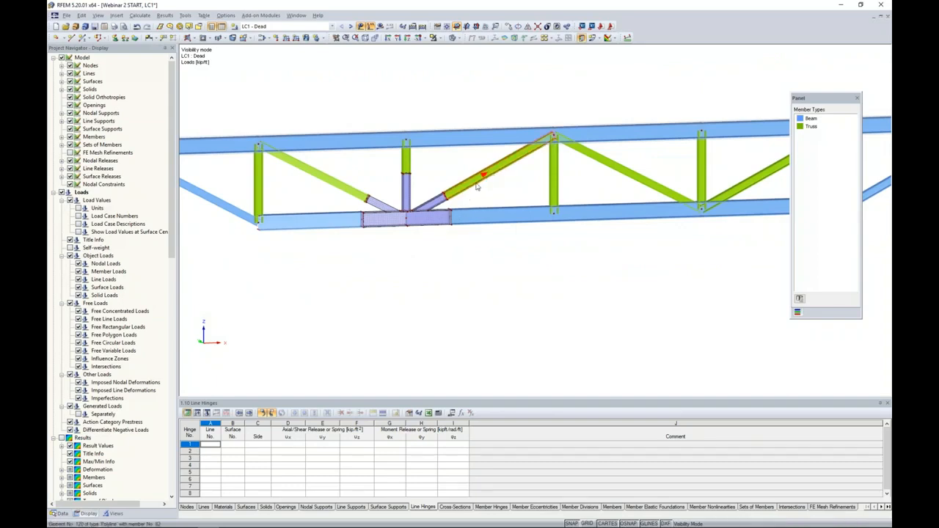
{"action": "scroll", "coordinate": [418, 186], "scroll_direction": "up", "scroll_amount": 3}
{"action": "scroll", "coordinate": [419, 186], "scroll_direction": "up", "scroll_amount": 1}
{"action": "middle_click_drag", "start_coordinate": [419, 187], "coordinate": [452, 194]}
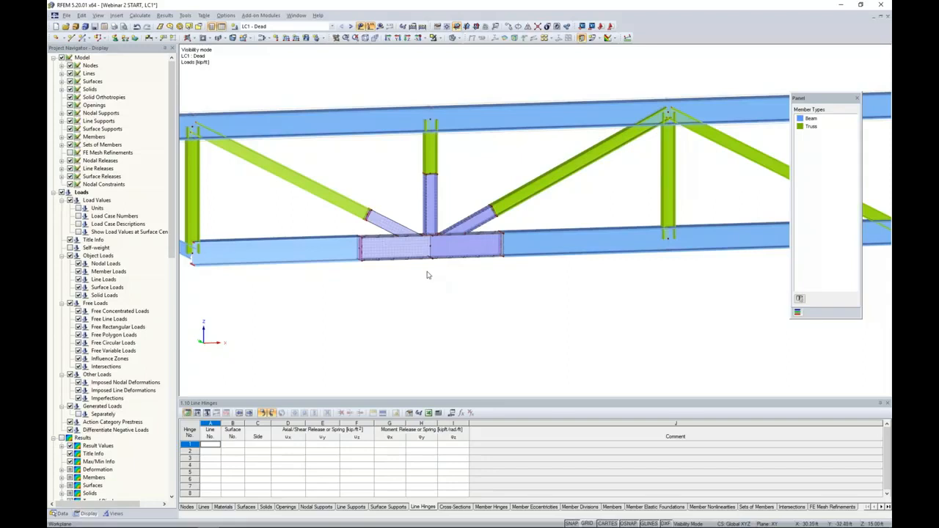
{"action": "scroll", "coordinate": [428, 275], "scroll_direction": "up", "scroll_amount": 2}
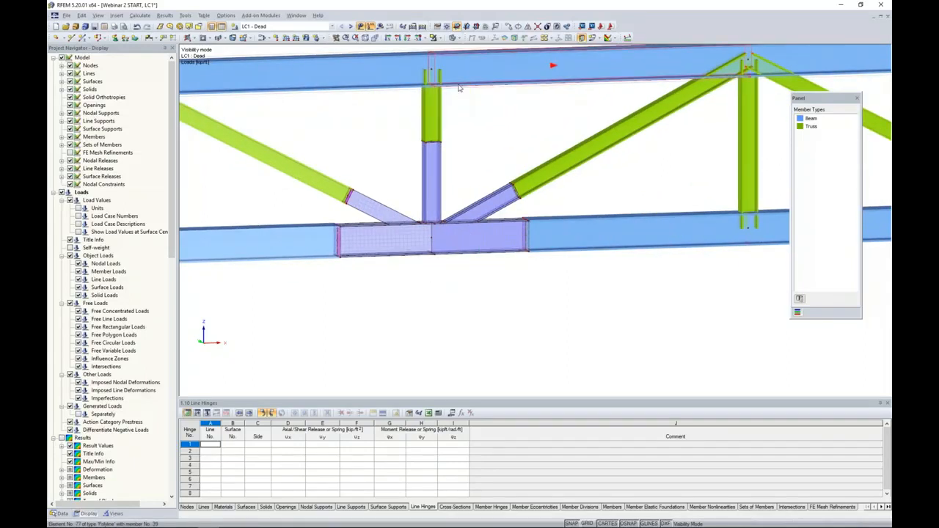
Start a nodal load by direction and align it with the green diagonal left of the joint, member 81, using the Same as member type
{"action": "left_click", "coordinate": [275, 38]}
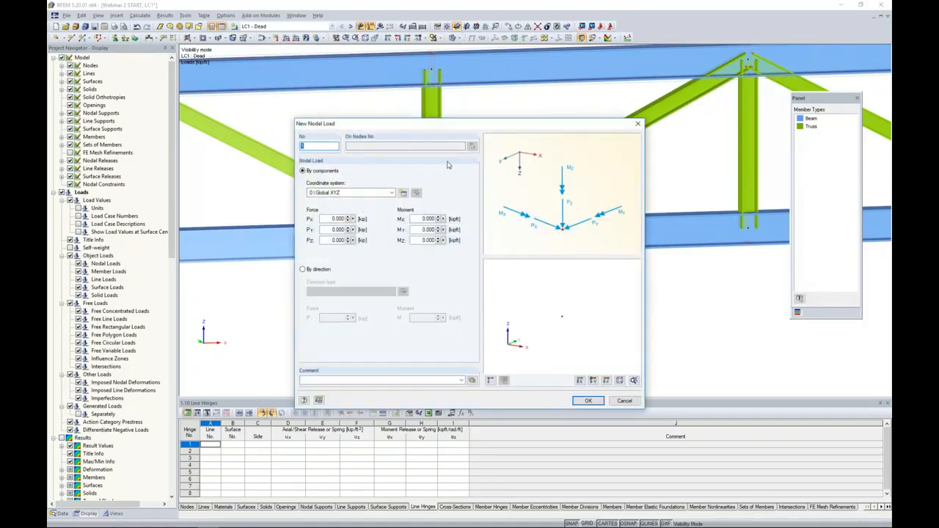
{"action": "left_click_drag", "start_coordinate": [436, 126], "coordinate": [537, 116]}
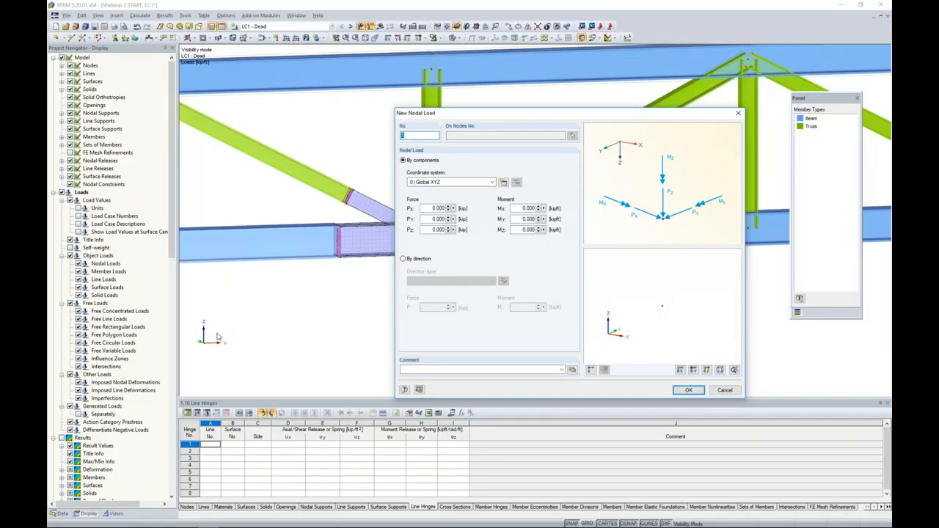
{"action": "left_click", "coordinate": [403, 259]}
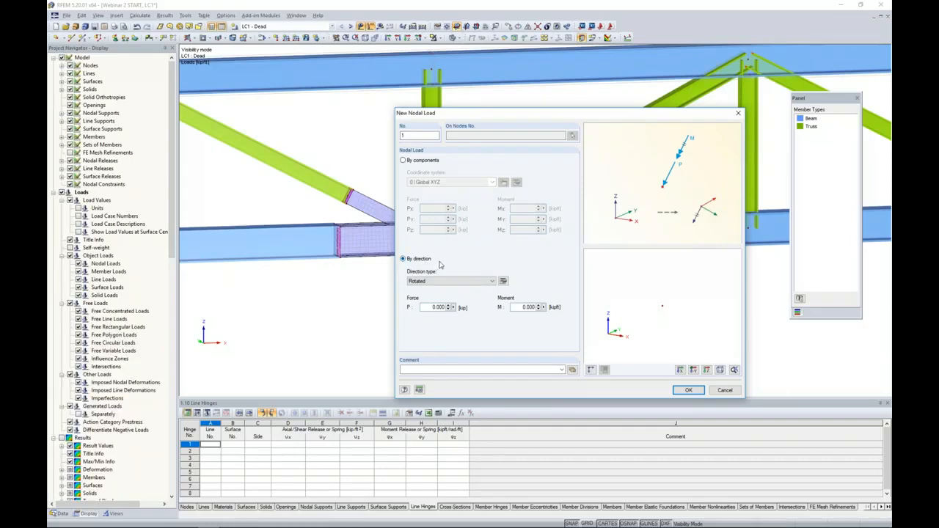
{"action": "left_click", "coordinate": [493, 281]}
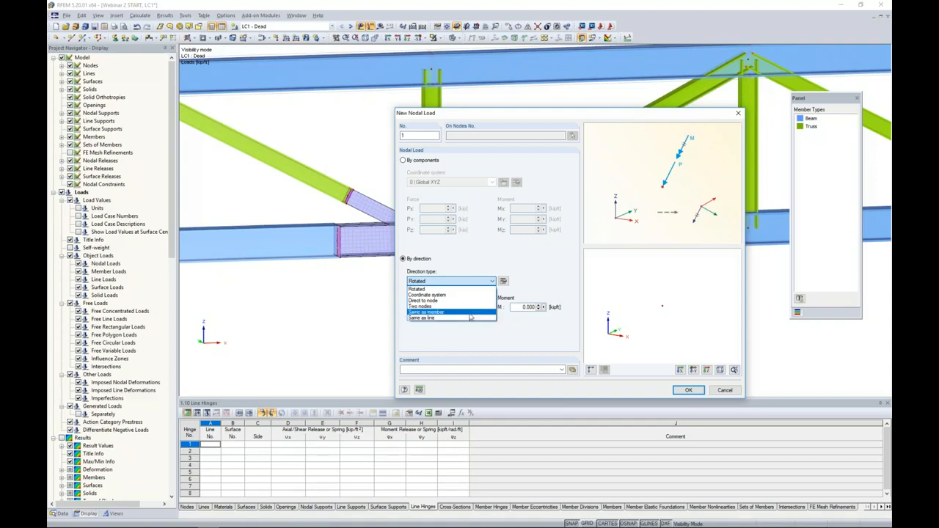
{"action": "left_click", "coordinate": [470, 313]}
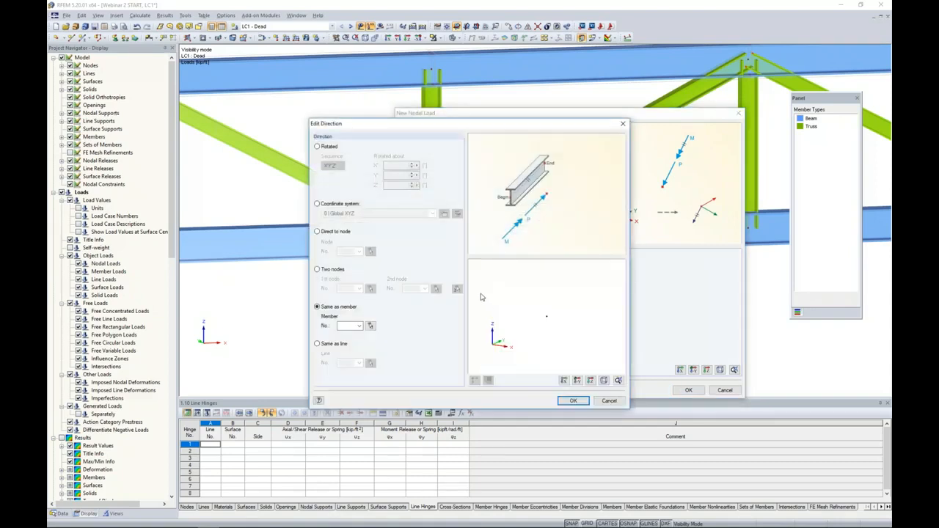
{"action": "left_click", "coordinate": [370, 326]}
{"action": "left_click", "coordinate": [259, 152]}
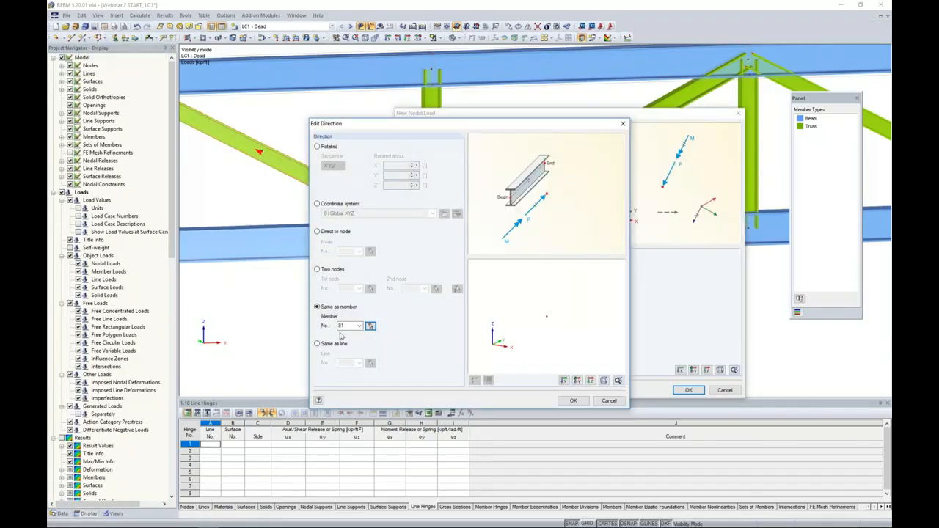
{"action": "left_click", "coordinate": [573, 400]}
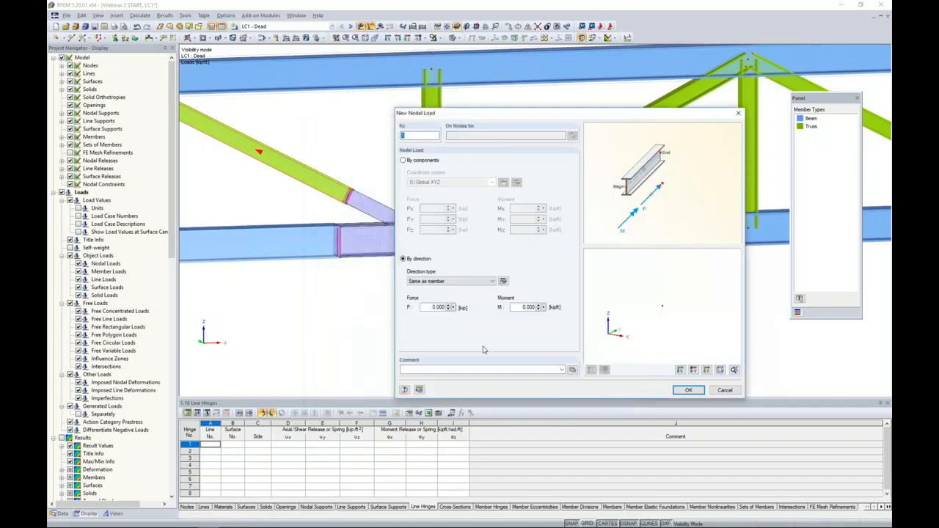
Set the nodal load's force P to -70 kip and apply it at the node where the left diagonal meets the surface joint
{"action": "left_click_drag", "start_coordinate": [456, 309], "coordinate": [492, 313]}
{"action": "type", "text": "-7"}
{"action": "left_click", "coordinate": [688, 389]}
{"action": "scroll", "coordinate": [355, 212], "scroll_direction": "up", "scroll_amount": 4}
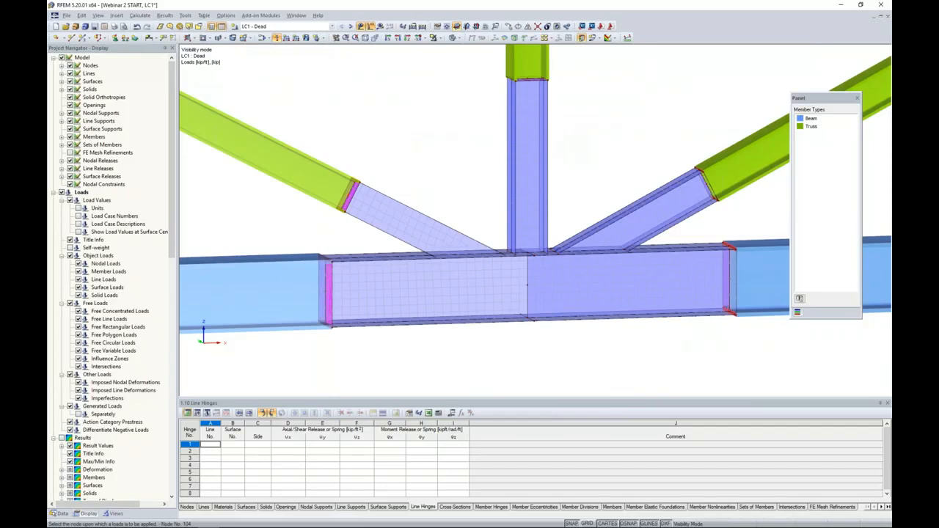
{"action": "scroll", "coordinate": [370, 194], "scroll_direction": "down", "scroll_amount": 4}
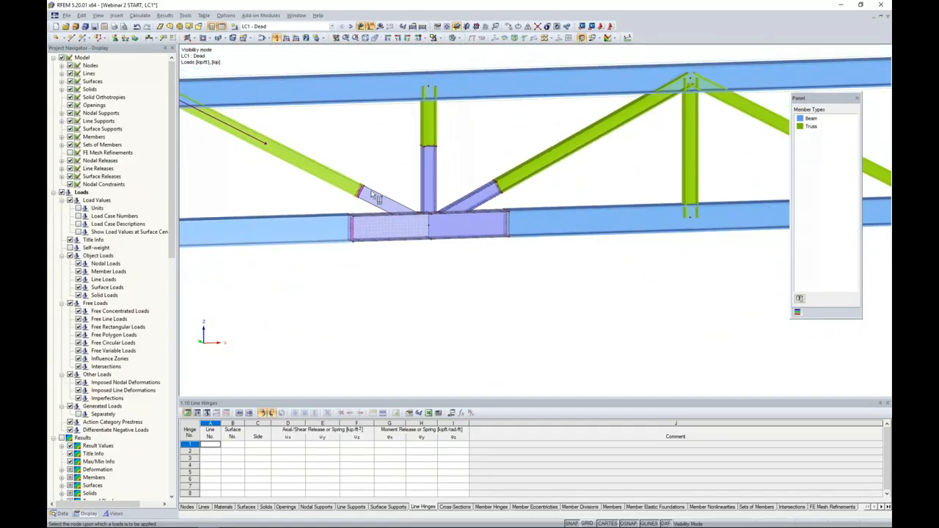
{"action": "scroll", "coordinate": [367, 198], "scroll_direction": "down", "scroll_amount": 3}
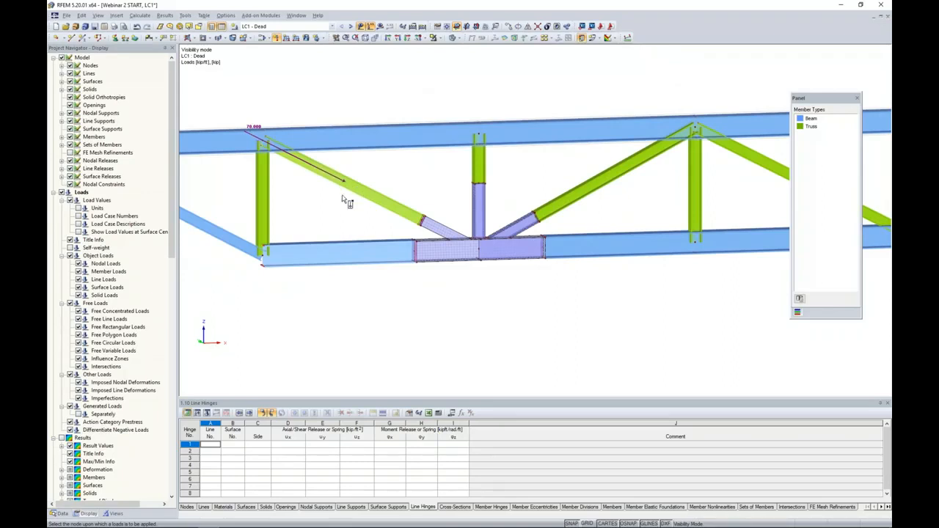
{"action": "key", "text": "Escape"}
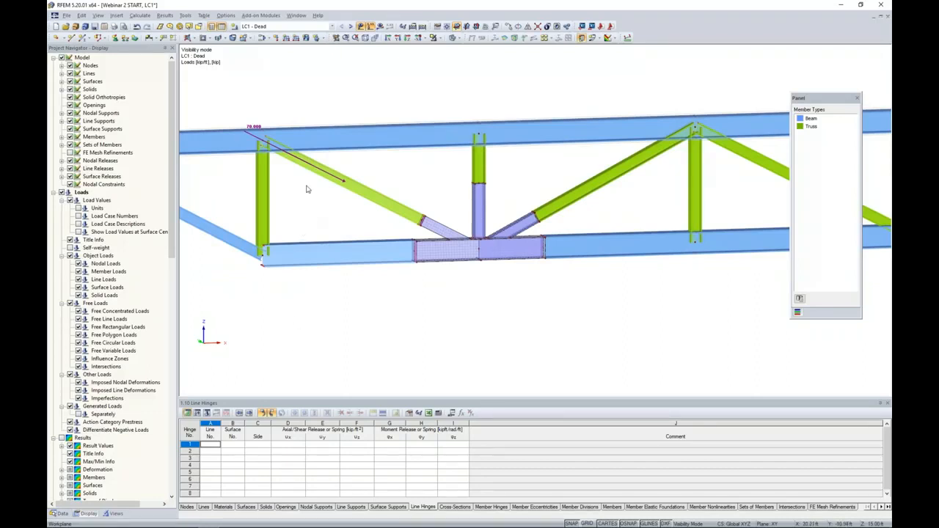
Apply a second nodal load by components, with PZ of -70 kip, at the node where the vertical web member meets the surface joint
{"action": "middle_click_drag", "start_coordinate": [440, 189], "coordinate": [422, 202]}
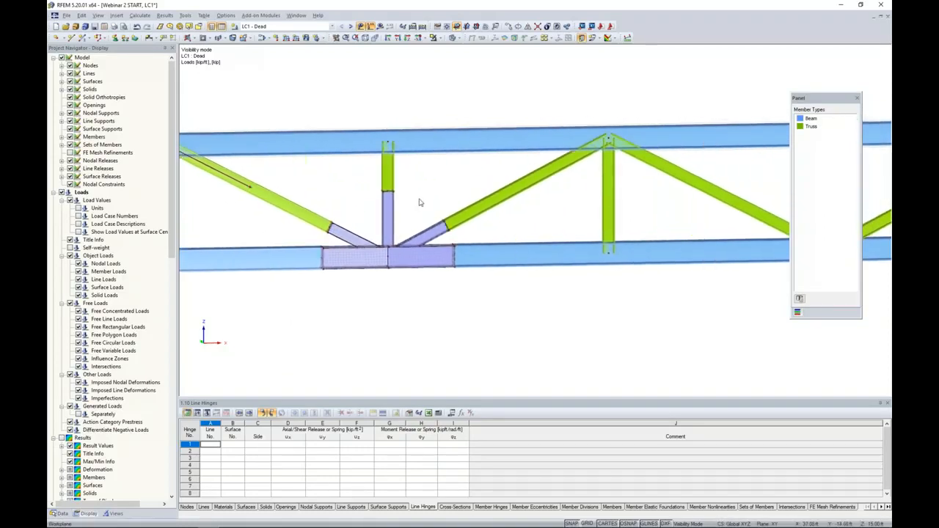
{"action": "scroll", "coordinate": [413, 199], "scroll_direction": "up", "scroll_amount": 1}
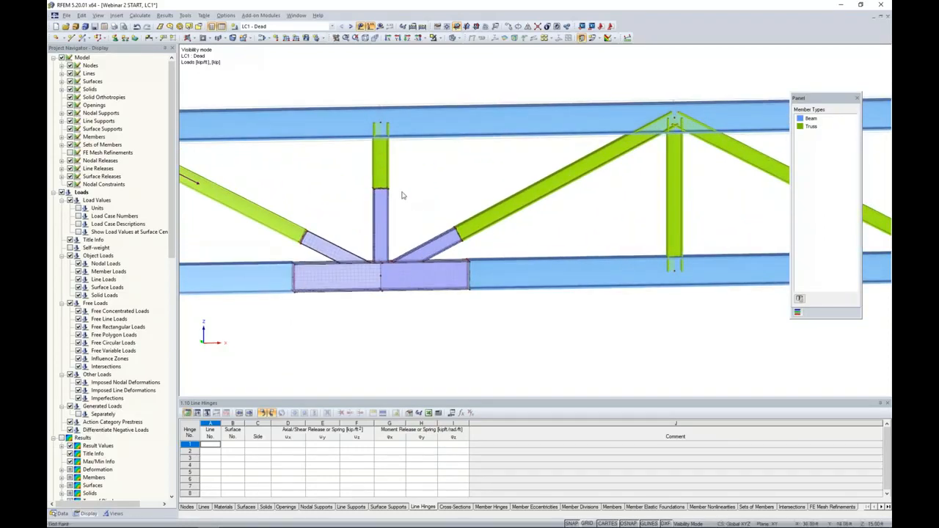
{"action": "left_click", "coordinate": [276, 37]}
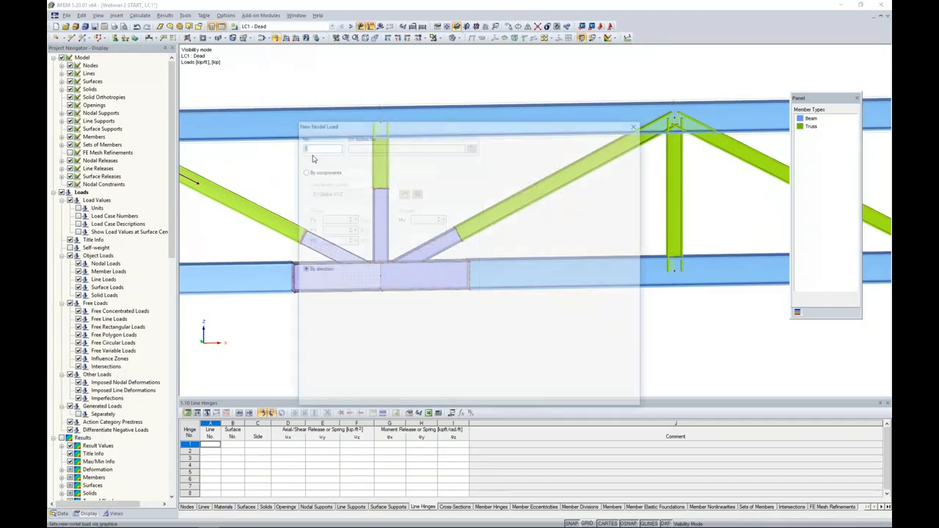
{"action": "left_click", "coordinate": [302, 171]}
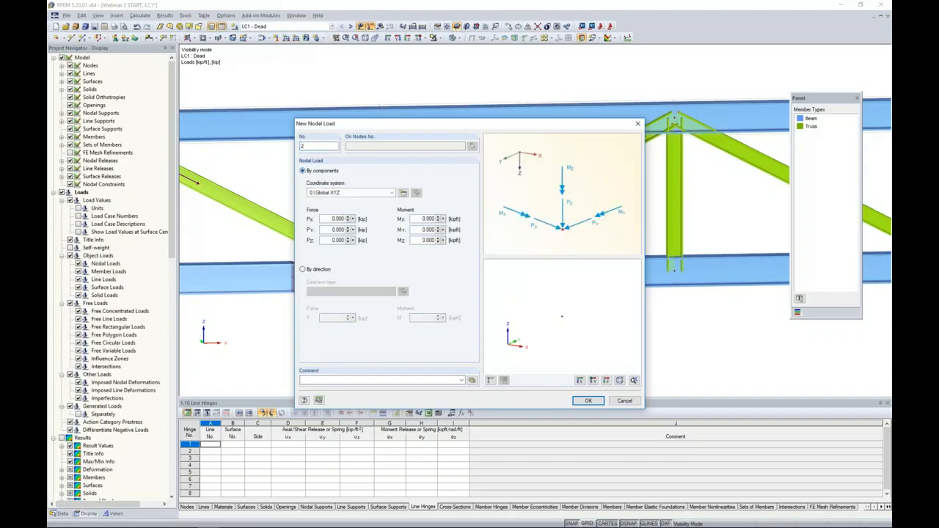
{"action": "double_click", "coordinate": [332, 240]}
{"action": "type", "text": "70"}
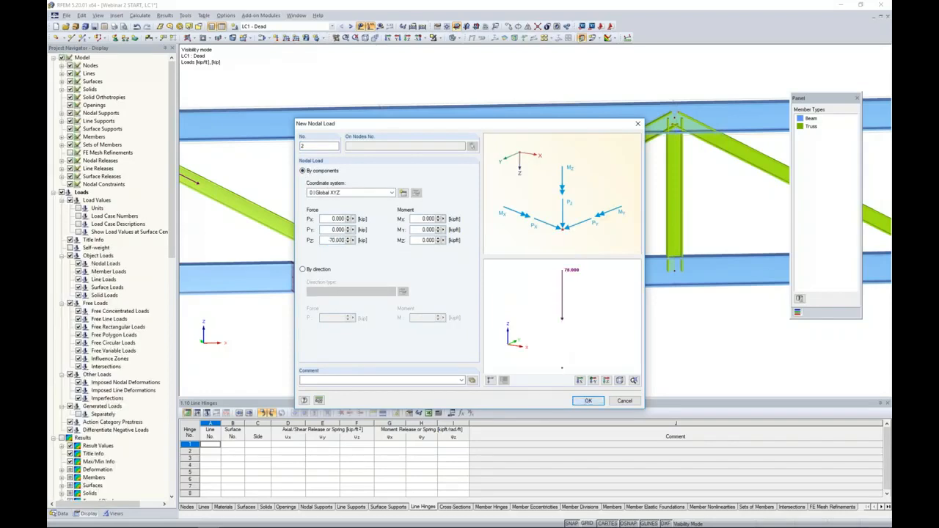
{"action": "left_click", "coordinate": [587, 400]}
{"action": "scroll", "coordinate": [380, 194], "scroll_direction": "up", "scroll_amount": 5}
{"action": "scroll", "coordinate": [380, 191], "scroll_direction": "up", "scroll_amount": 3}
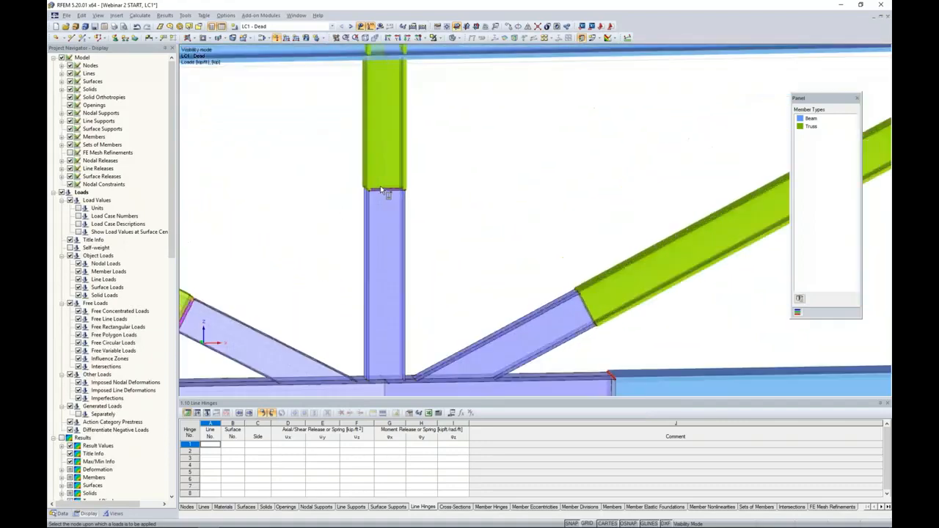
{"action": "scroll", "coordinate": [384, 188], "scroll_direction": "down", "scroll_amount": 8}
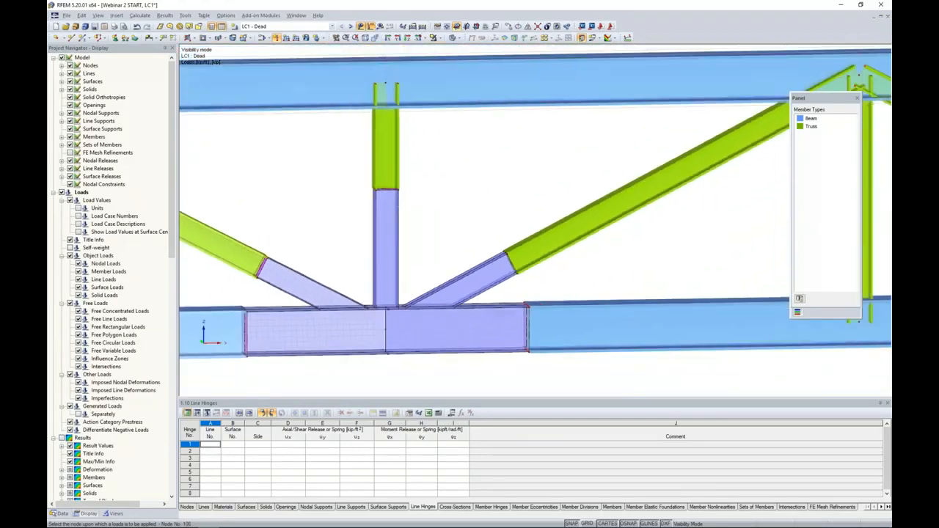
Define a third nodal load by direction and align it with the diagonal right of the joint, member 82
{"action": "middle_click_drag", "start_coordinate": [416, 189], "coordinate": [432, 235]}
{"action": "scroll", "coordinate": [436, 215], "scroll_direction": "up", "scroll_amount": 4}
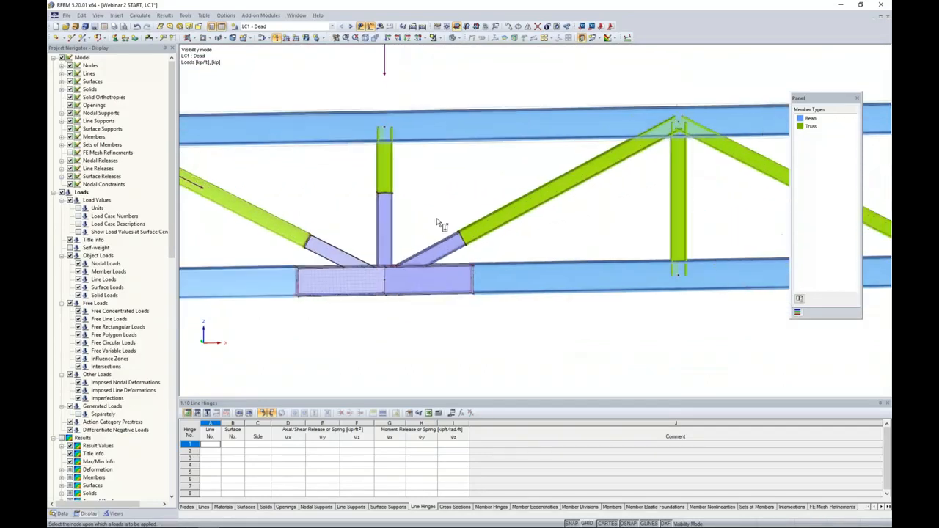
{"action": "middle_click_drag", "start_coordinate": [435, 203], "coordinate": [402, 192]}
{"action": "scroll", "coordinate": [535, 156], "scroll_direction": "up", "scroll_amount": 1}
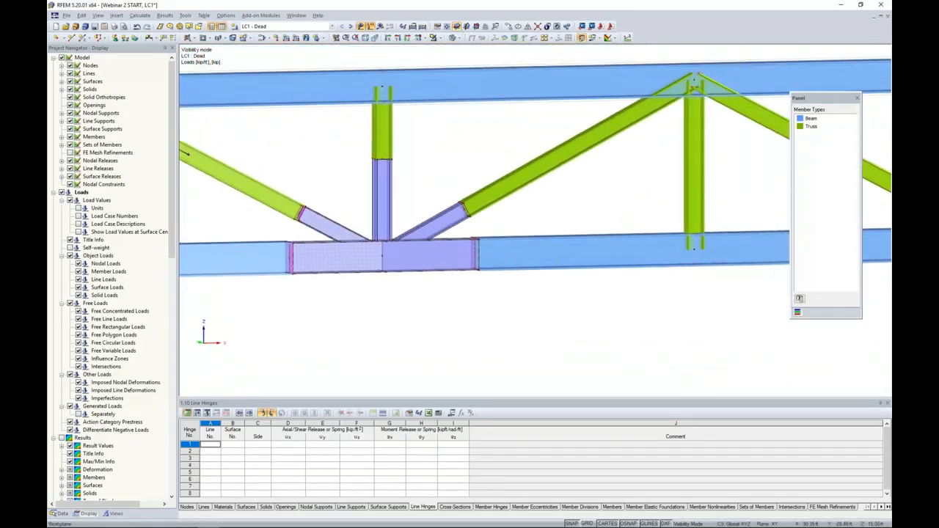
{"action": "left_click", "coordinate": [277, 39]}
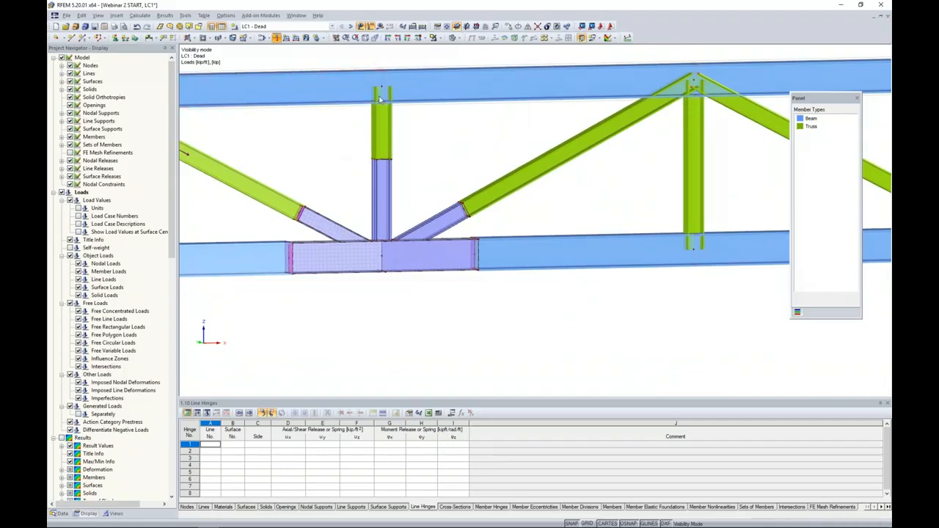
{"action": "left_click", "coordinate": [389, 236]}
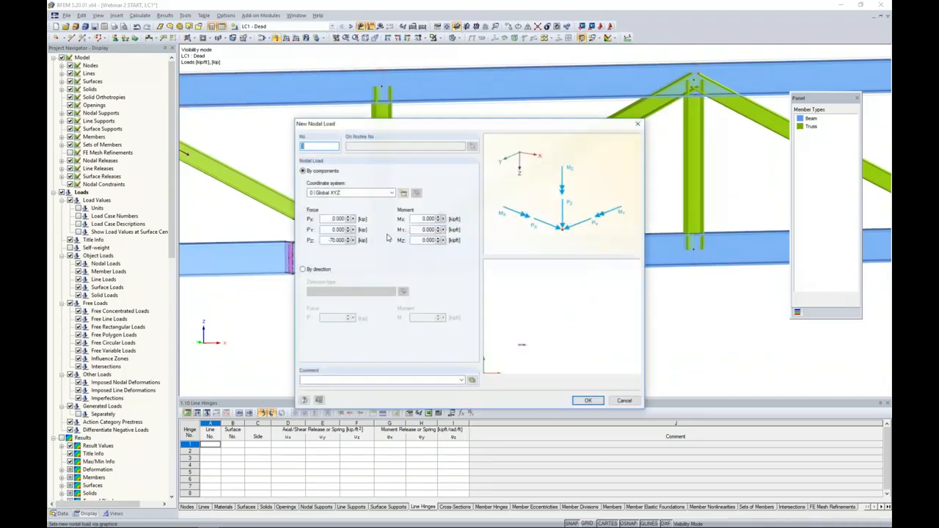
{"action": "left_click", "coordinate": [302, 269]}
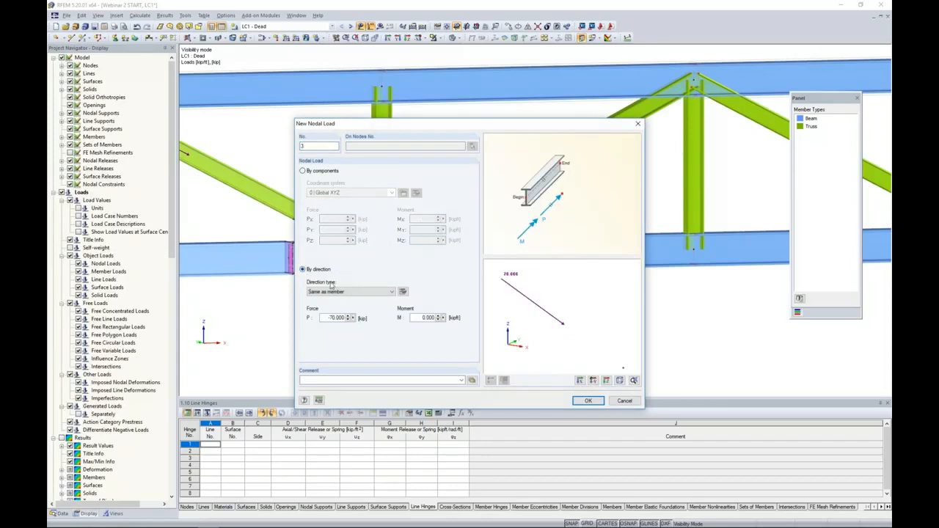
{"action": "left_click", "coordinate": [402, 291]}
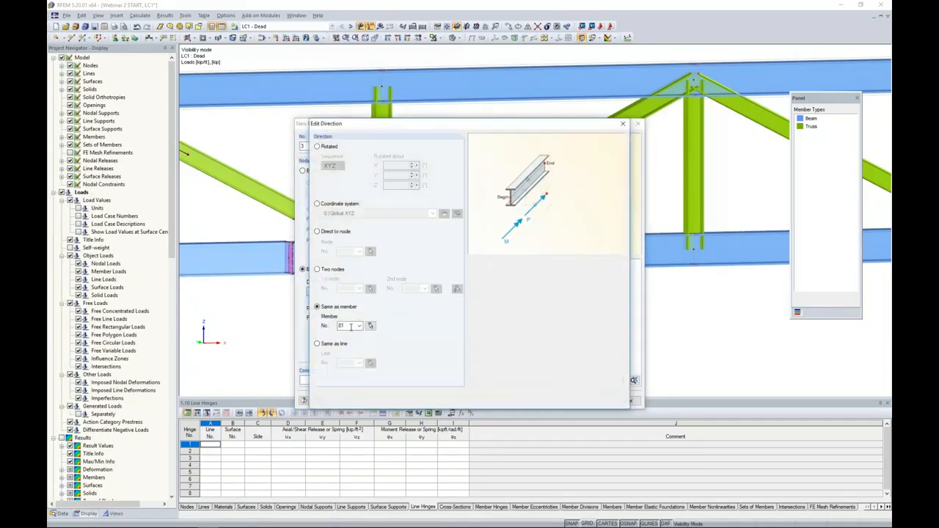
{"action": "left_click", "coordinate": [370, 325]}
{"action": "left_click", "coordinate": [482, 240]}
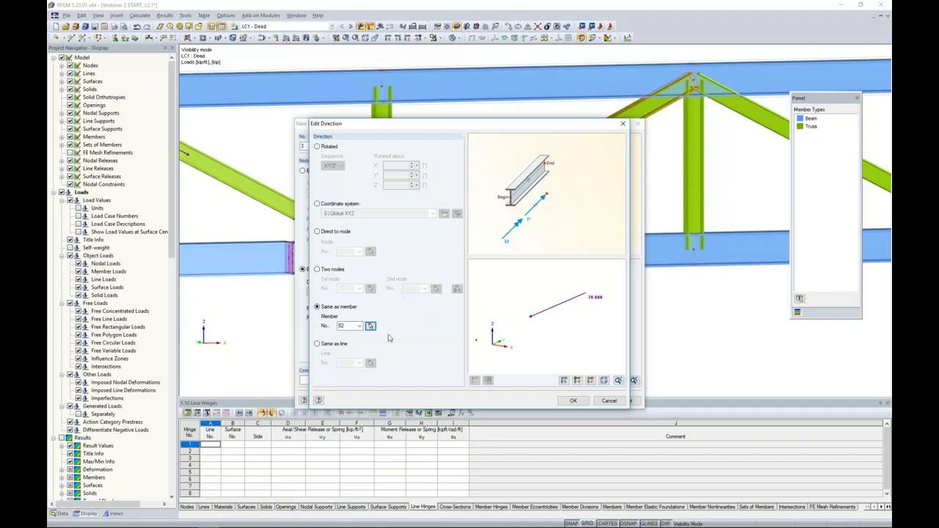
{"action": "left_click", "coordinate": [572, 400]}
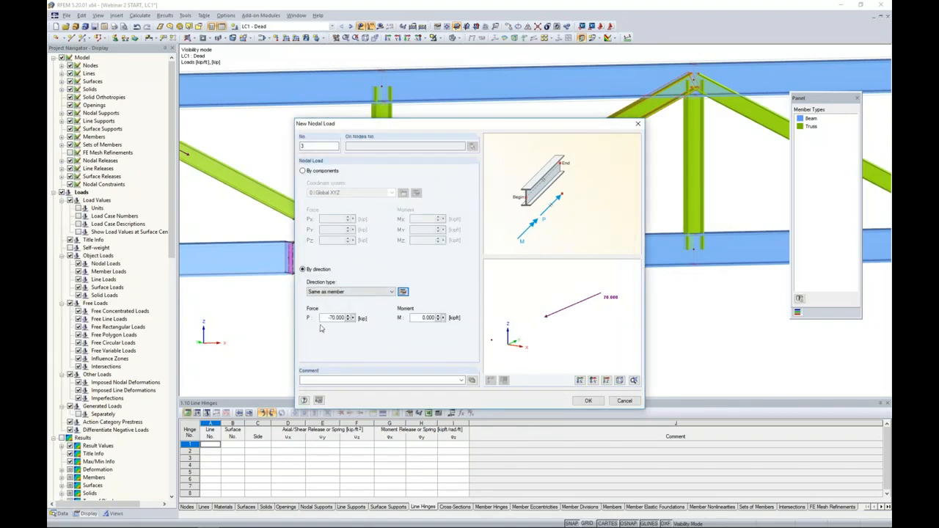
Apply the -70 kip directional load at the node where the right diagonal meets the surface joint
{"action": "left_click", "coordinate": [587, 401]}
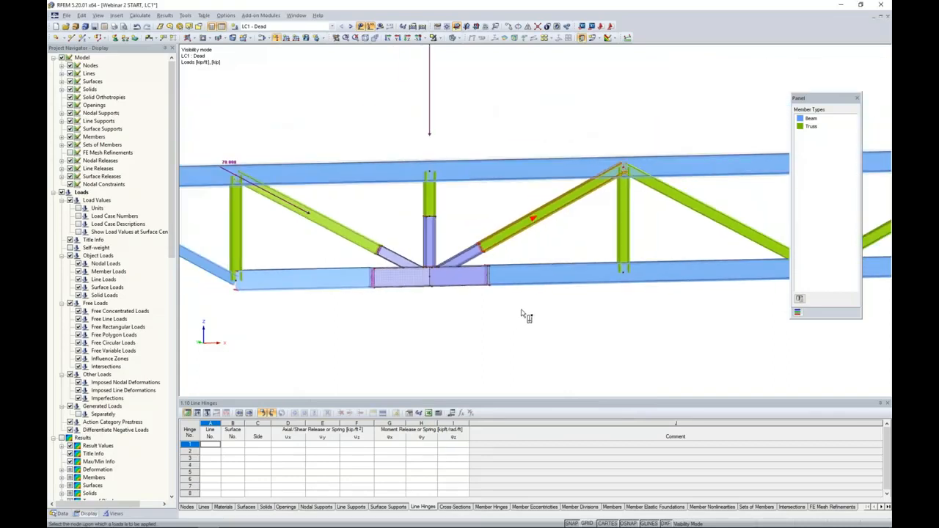
{"action": "scroll", "coordinate": [476, 270], "scroll_direction": "up", "scroll_amount": 5}
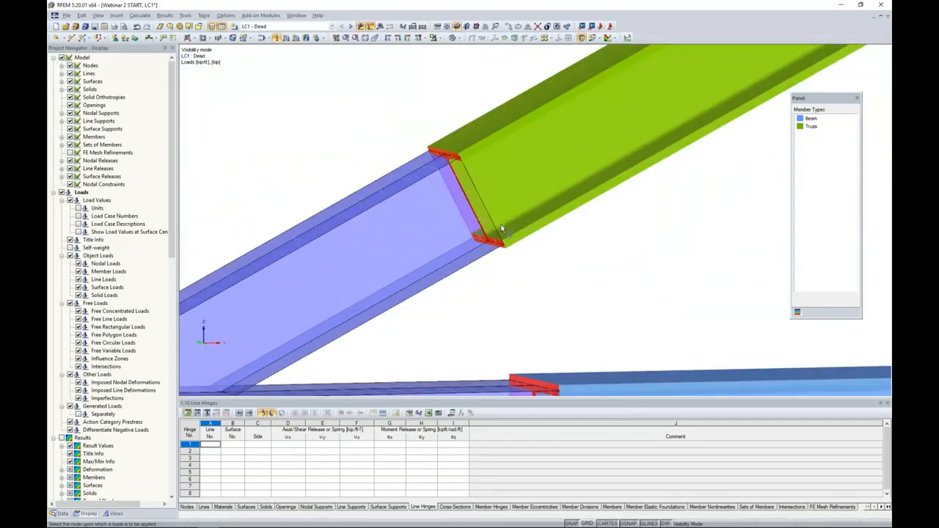
{"action": "scroll", "coordinate": [500, 220], "scroll_direction": "down", "scroll_amount": 5}
{"action": "scroll", "coordinate": [493, 293], "scroll_direction": "down", "scroll_amount": 1}
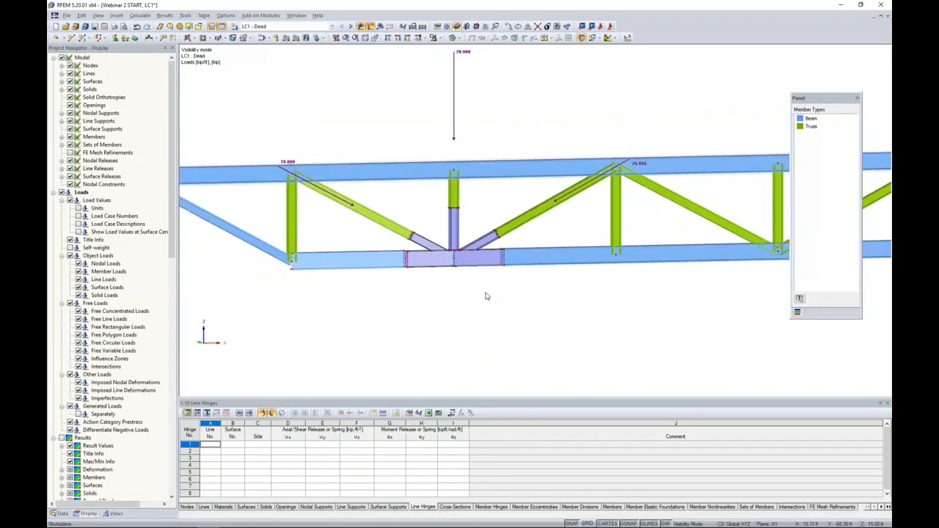
{"action": "scroll", "coordinate": [485, 296], "scroll_direction": "down", "scroll_amount": 2}
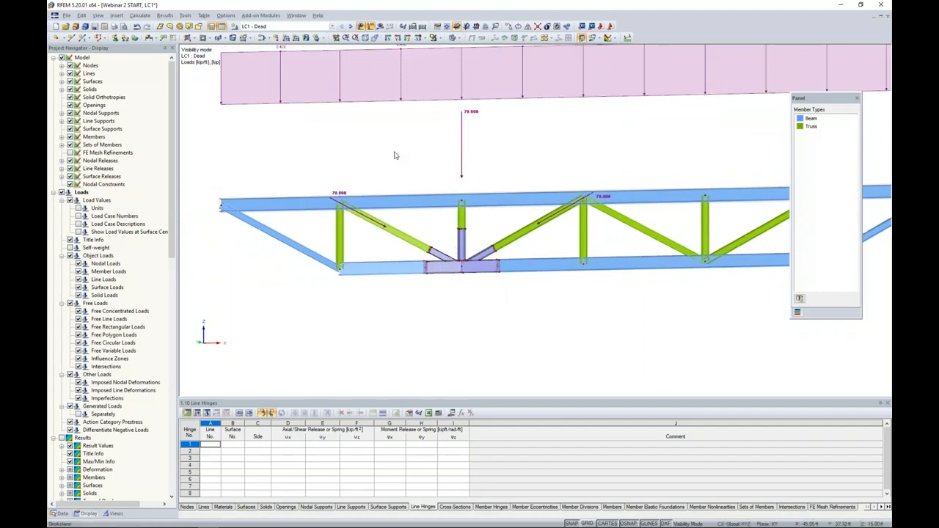
{"action": "scroll", "coordinate": [476, 281], "scroll_direction": "up", "scroll_amount": 2}
{"action": "scroll", "coordinate": [463, 294], "scroll_direction": "up", "scroll_amount": 1}
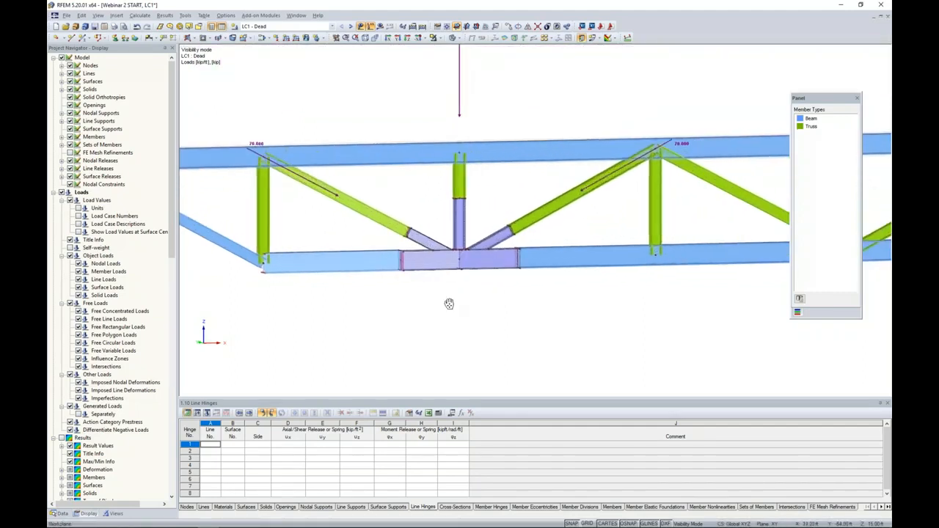
Calculate load case LC1 and show its results on the model
{"action": "middle_click_drag", "start_coordinate": [449, 304], "coordinate": [439, 323]}
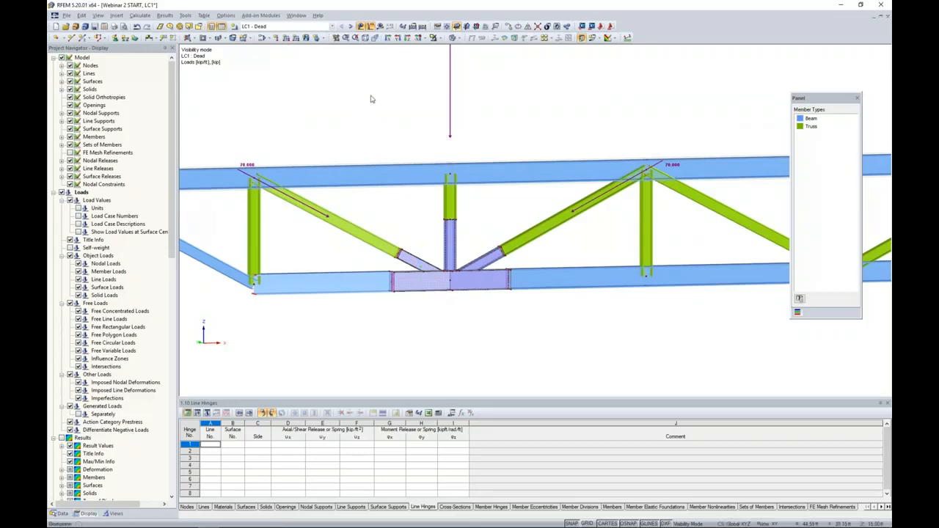
{"action": "left_click", "coordinate": [379, 26]}
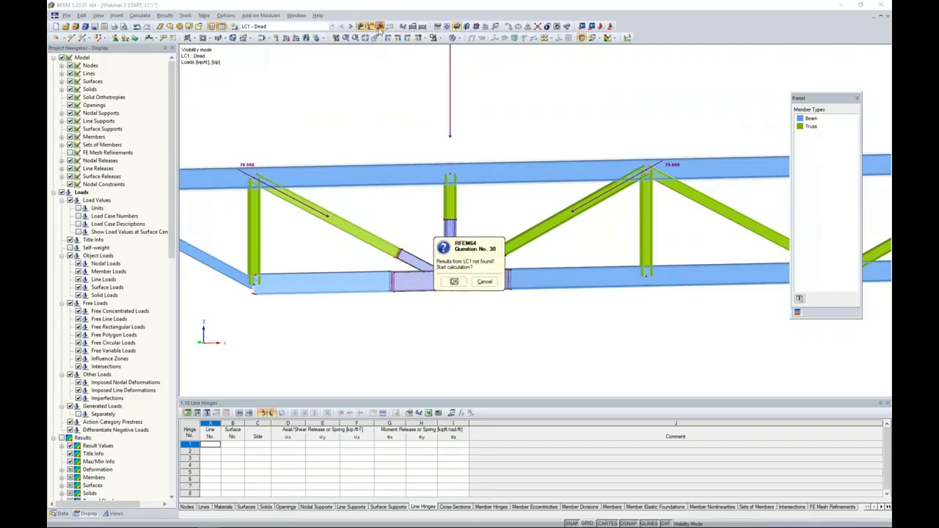
{"action": "left_click", "coordinate": [453, 283]}
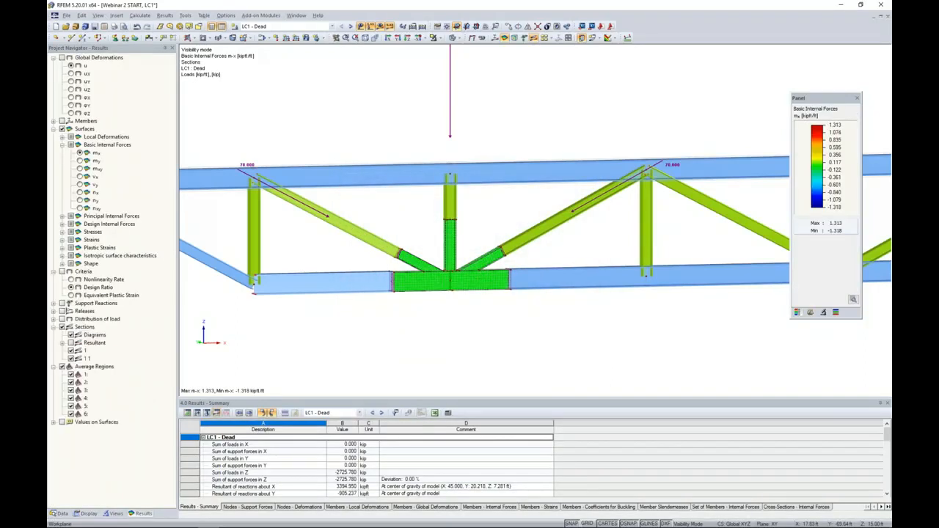
Display the basic internal force m-y on the surfaces of the bottom-chord joint
{"action": "scroll", "coordinate": [460, 305], "scroll_direction": "down", "scroll_amount": 2}
{"action": "middle_click_drag", "start_coordinate": [451, 282], "coordinate": [465, 262]}
{"action": "scroll", "coordinate": [466, 262], "scroll_direction": "up", "scroll_amount": 4}
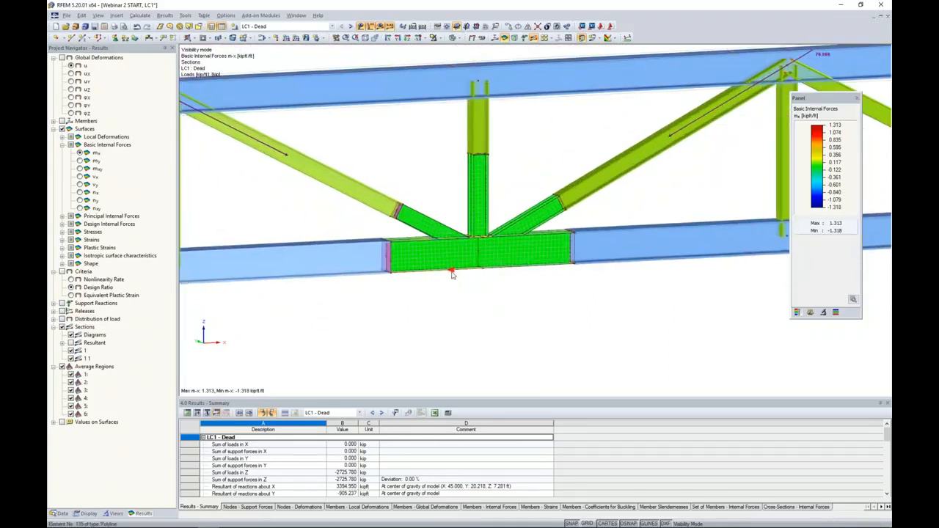
{"action": "middle_click_drag", "start_coordinate": [497, 286], "coordinate": [471, 276]}
{"action": "scroll", "coordinate": [472, 275], "scroll_direction": "up", "scroll_amount": 3}
{"action": "left_click", "coordinate": [79, 160]}
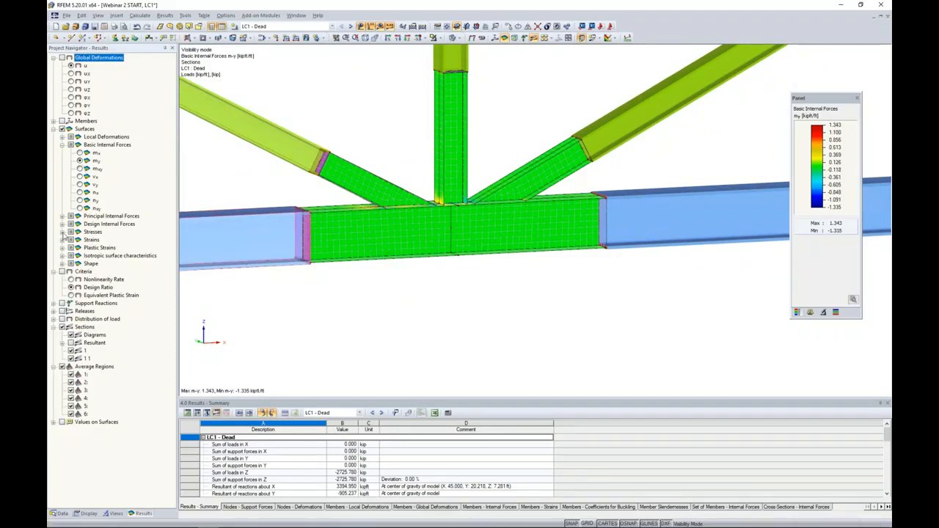
Display the sigma-x,+ stress on the joint surfaces, followed by the tau-xy,- shear stress
{"action": "left_click", "coordinate": [63, 233]}
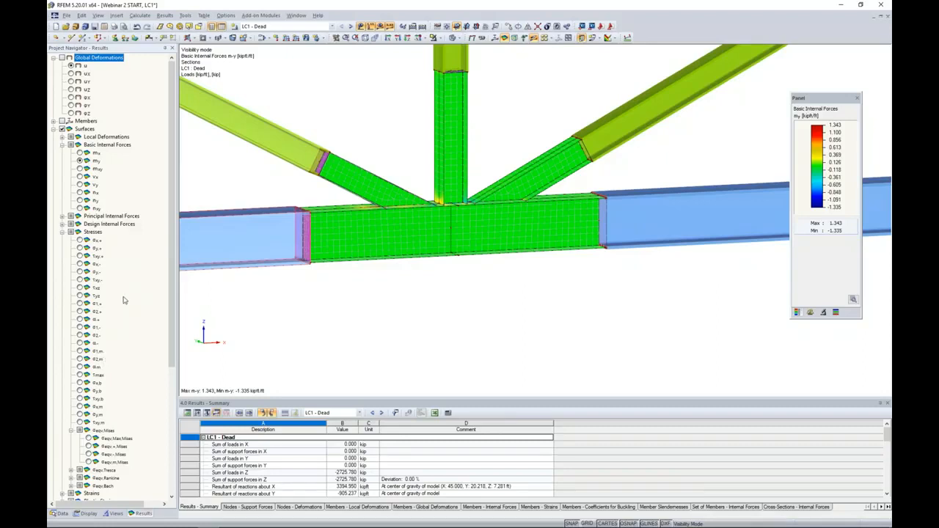
{"action": "scroll", "coordinate": [124, 300], "scroll_direction": "down", "scroll_amount": 2}
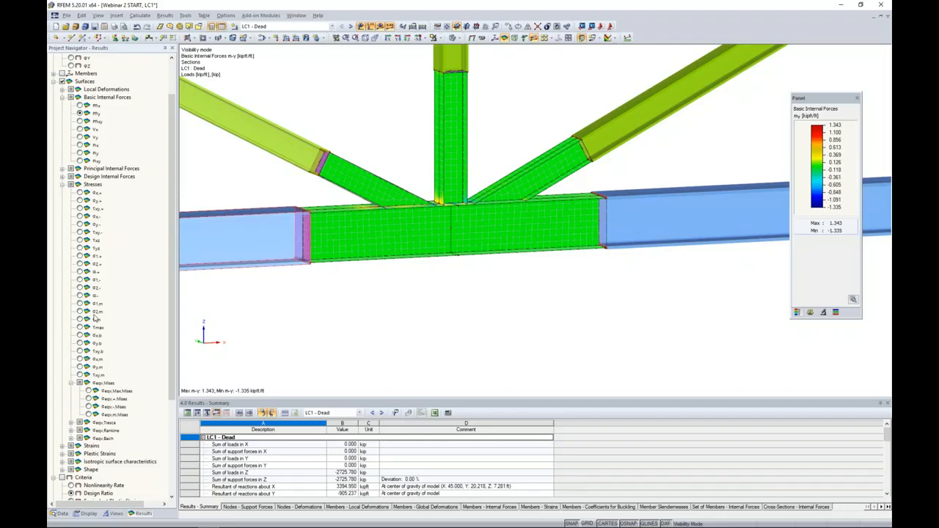
{"action": "left_click", "coordinate": [80, 193]}
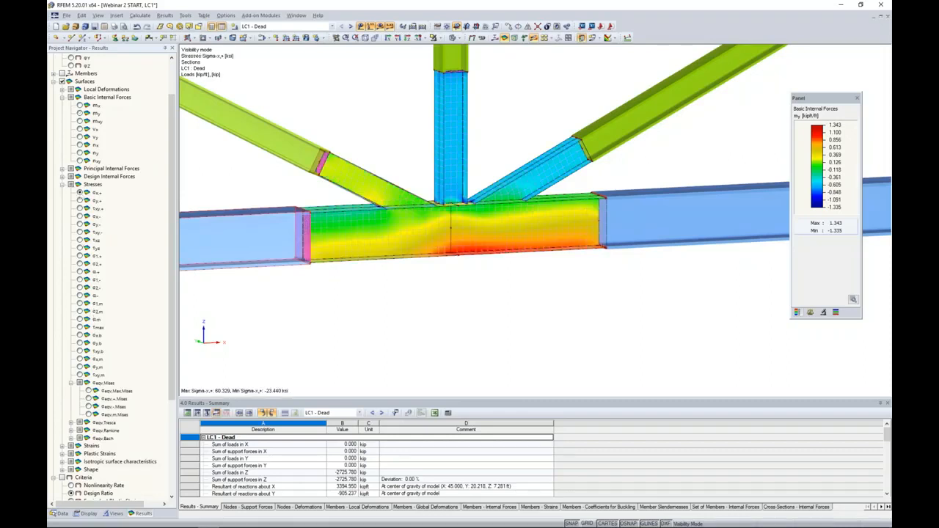
{"action": "left_click", "coordinate": [80, 232]}
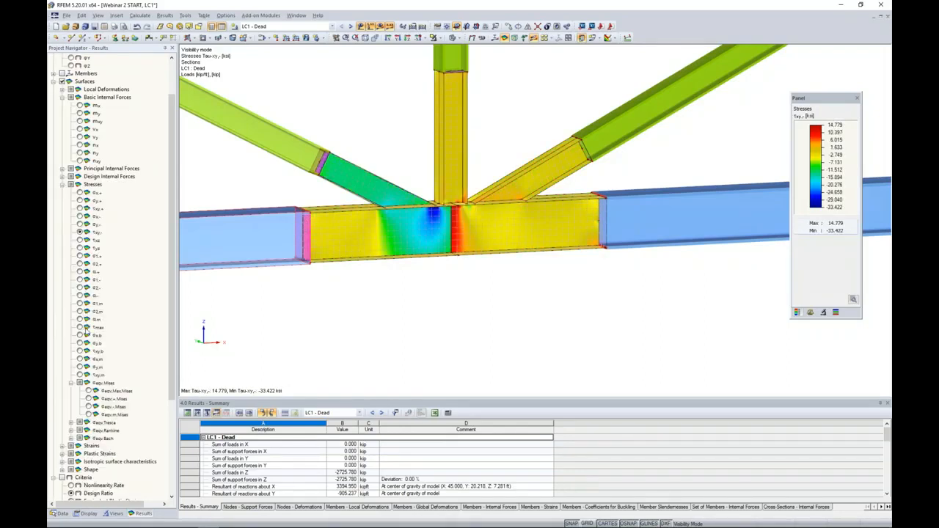
Display the maximum von Mises equivalent stress and examine its distribution across the joint surfaces
{"action": "scroll", "coordinate": [86, 328], "scroll_direction": "down", "scroll_amount": 2}
{"action": "left_click", "coordinate": [89, 343]}
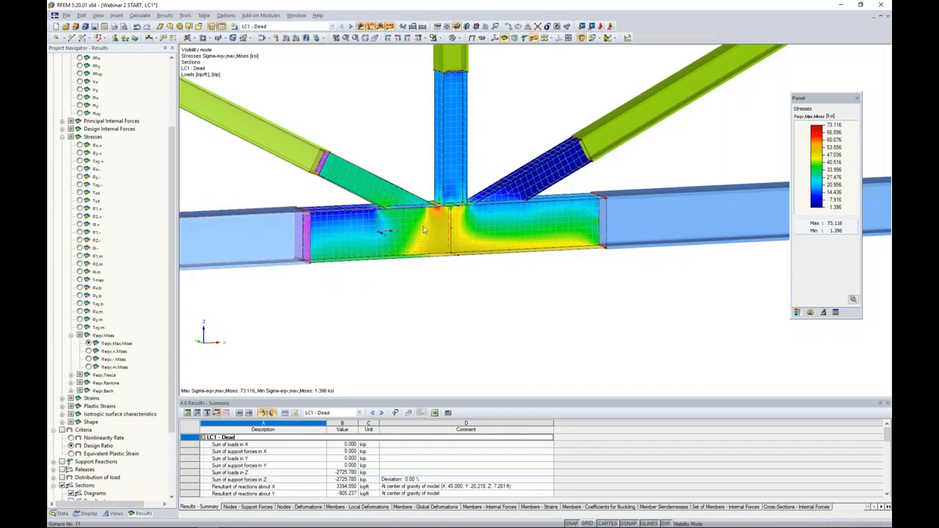
{"action": "scroll", "coordinate": [413, 239], "scroll_direction": "up", "scroll_amount": 2}
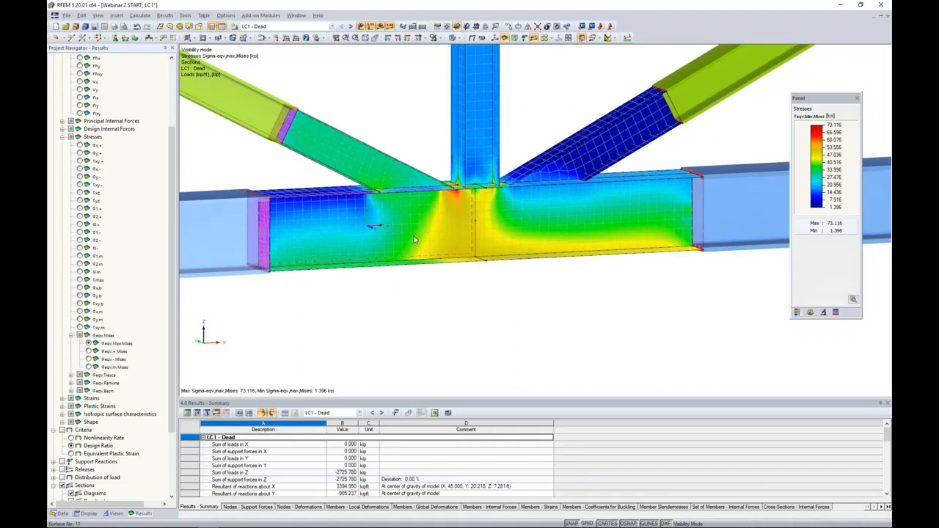
{"action": "middle_click_drag", "start_coordinate": [577, 219], "coordinate": [577, 240]}
{"action": "scroll", "coordinate": [577, 240], "scroll_direction": "up", "scroll_amount": 1}
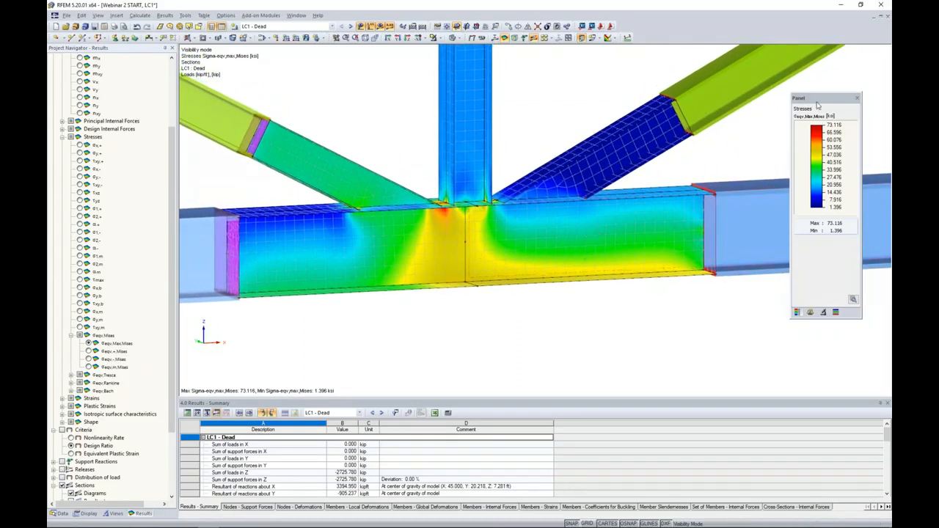
Move the stress legend closer to the joint and check the material of the right diagonal's web surface
{"action": "left_click_drag", "start_coordinate": [818, 107], "coordinate": [786, 112]}
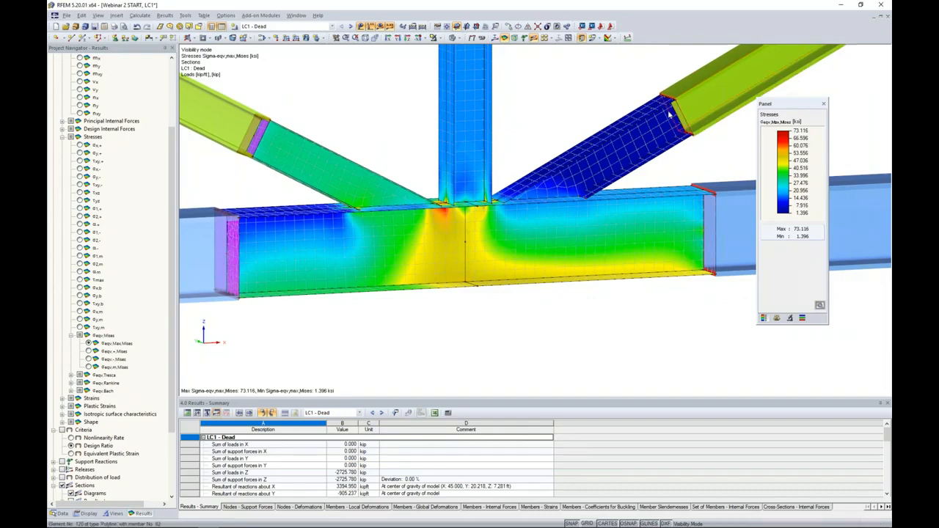
{"action": "double_click", "coordinate": [657, 135]}
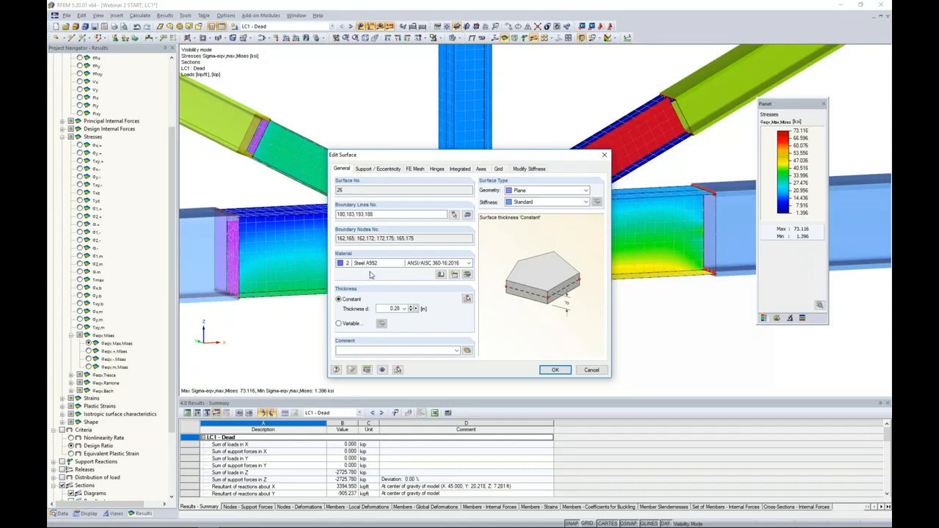
{"action": "left_click", "coordinate": [565, 368]}
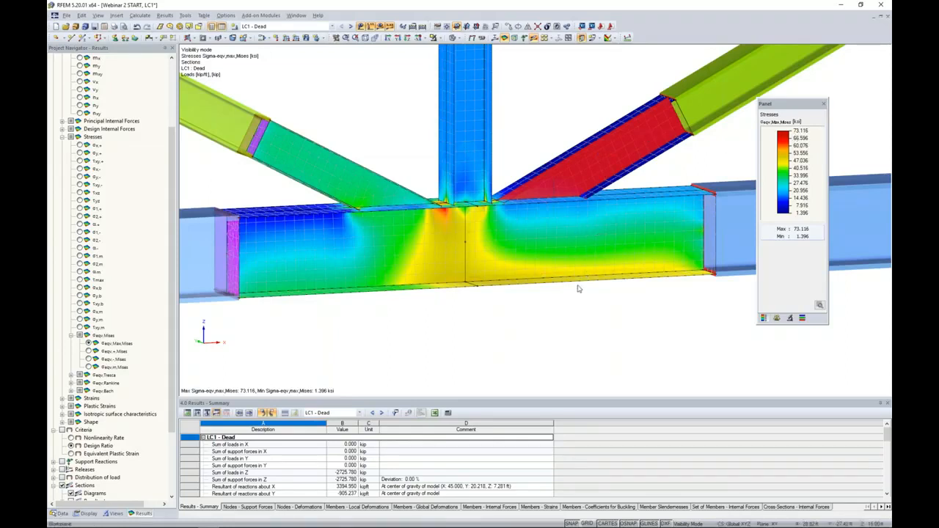
Select all the joint surfaces, open them together for editing, and review the material model of their Steel A992
{"action": "scroll", "coordinate": [577, 288], "scroll_direction": "down", "scroll_amount": 1}
{"action": "left_click_drag", "start_coordinate": [618, 331], "coordinate": [383, 96]}
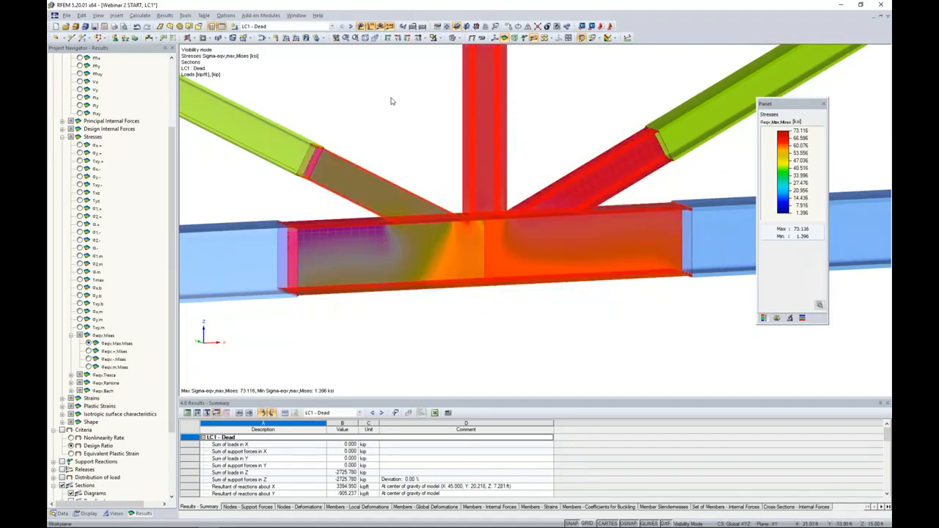
{"action": "double_click", "coordinate": [485, 129]}
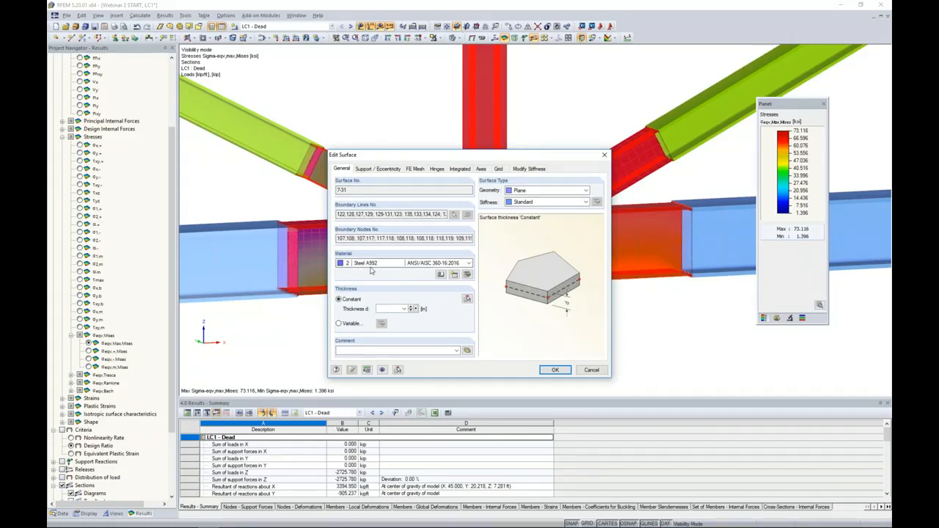
{"action": "left_click", "coordinate": [466, 274]}
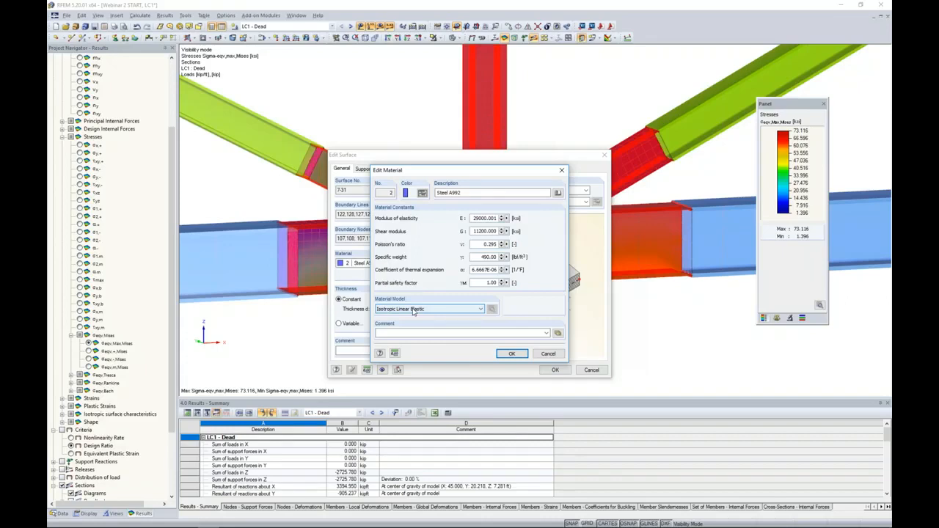
{"action": "left_click", "coordinate": [549, 353]}
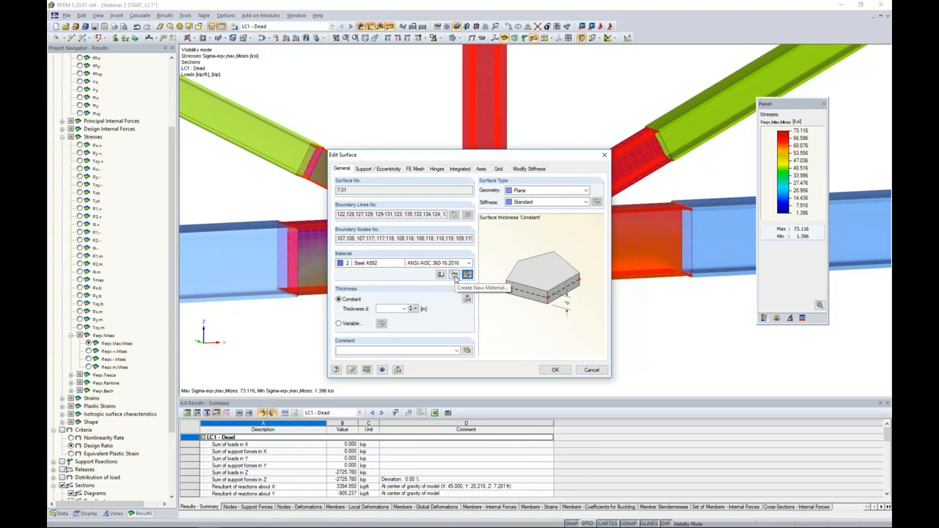
Create a new material for the joint surfaces using Steel A992, ANSI/AISC 360-16:2016, from the material library
{"action": "left_click", "coordinate": [454, 275]}
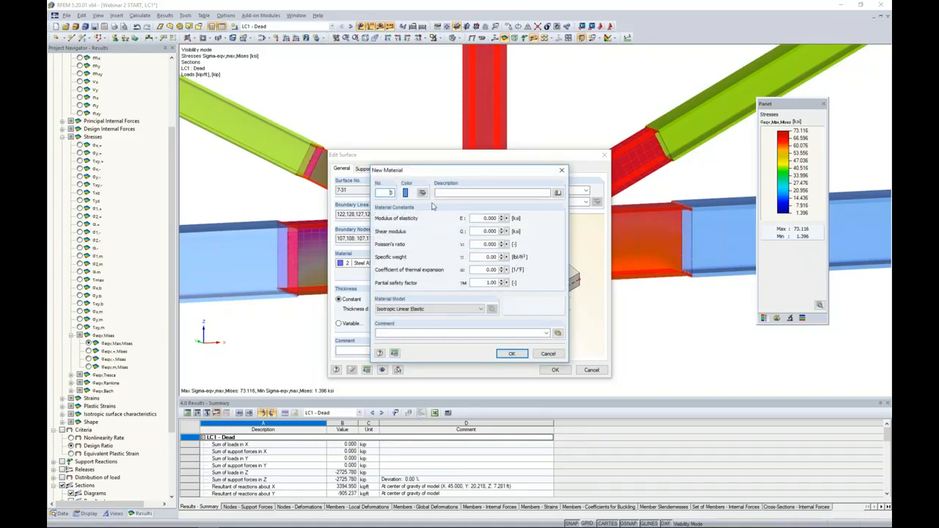
{"action": "left_click", "coordinate": [557, 194]}
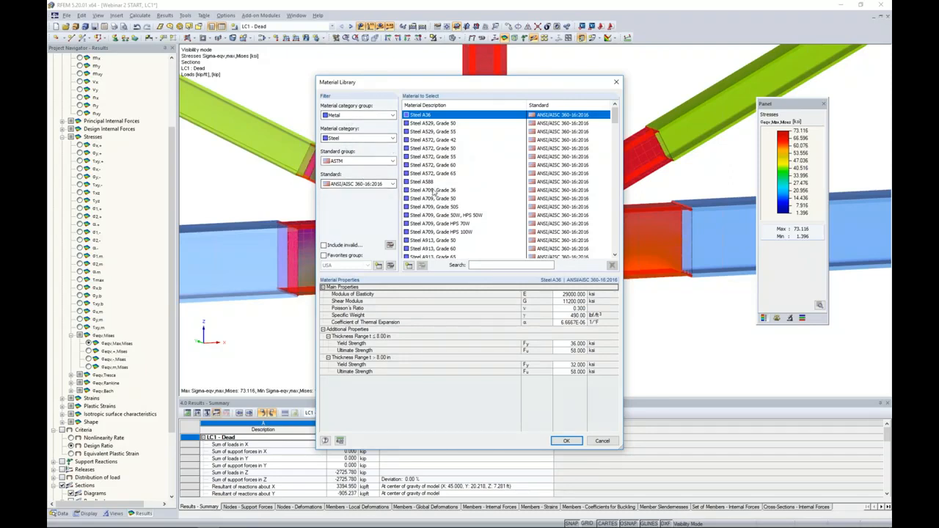
{"action": "scroll", "coordinate": [433, 192], "scroll_direction": "down", "scroll_amount": 2}
{"action": "left_click", "coordinate": [428, 223]}
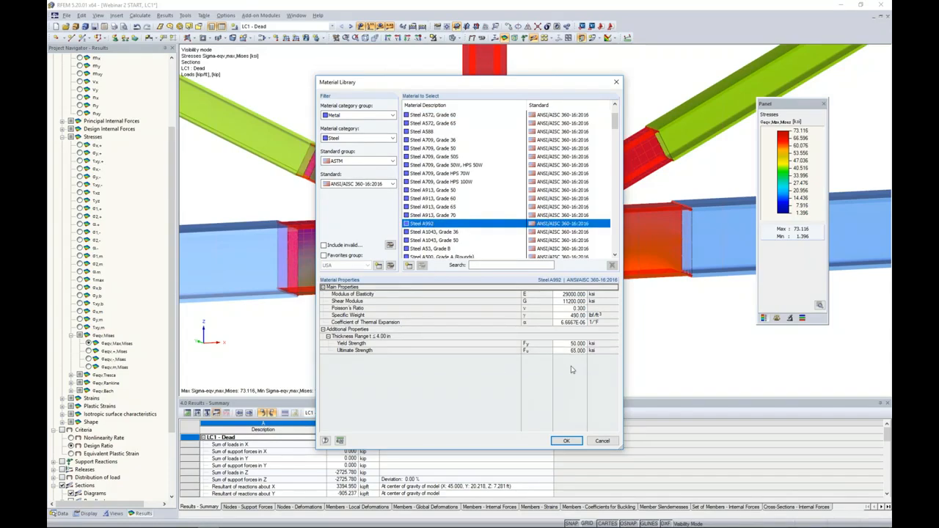
{"action": "left_click", "coordinate": [566, 440]}
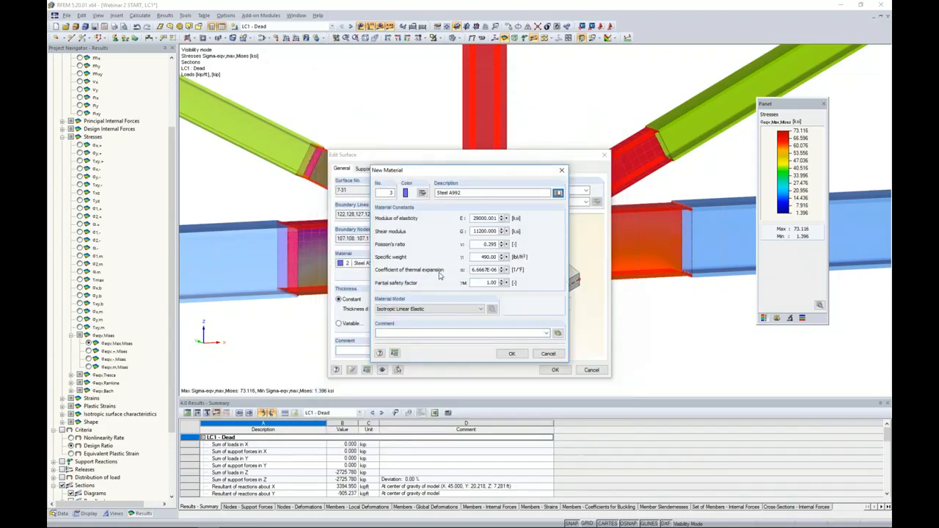
Give the new material the Isotropic Plastic 2D/3D model and assign it to the joint surfaces, accepting deletion of the results
{"action": "left_click", "coordinate": [442, 312]}
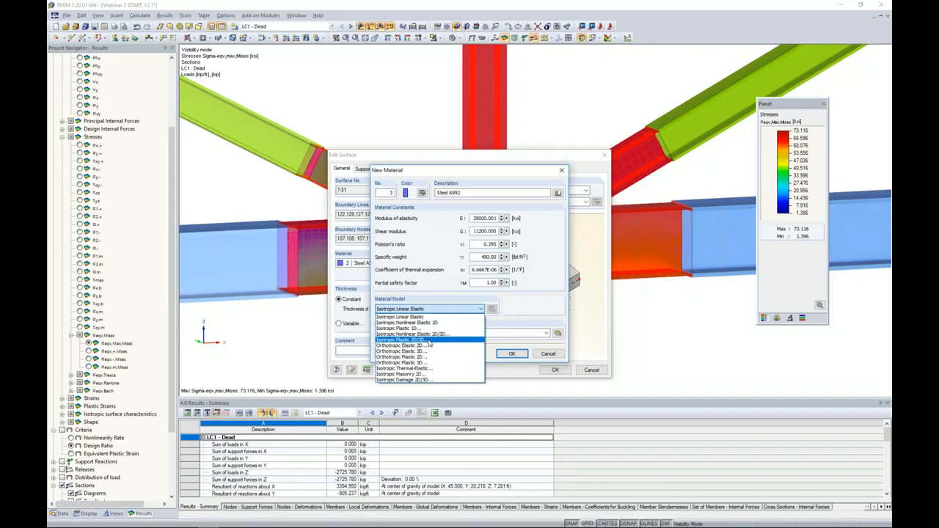
{"action": "left_click", "coordinate": [429, 341]}
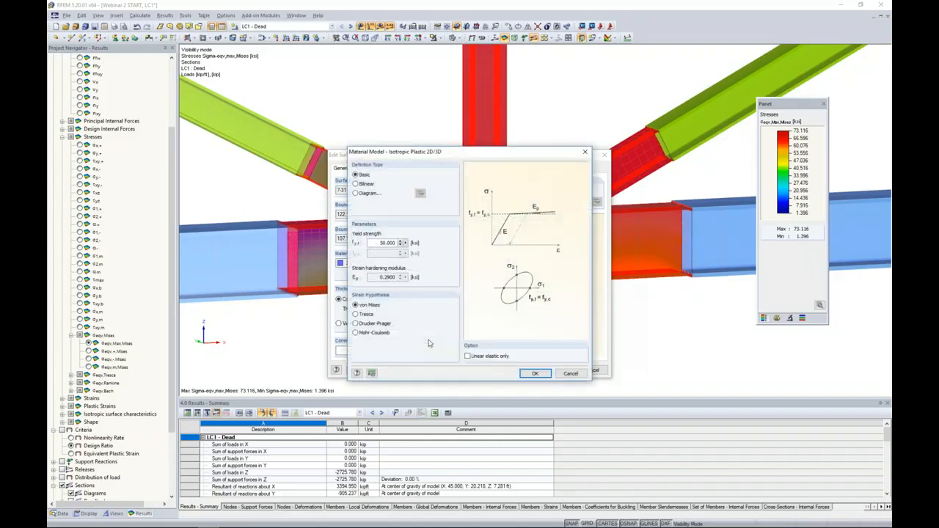
{"action": "left_click_drag", "start_coordinate": [457, 152], "coordinate": [538, 158]}
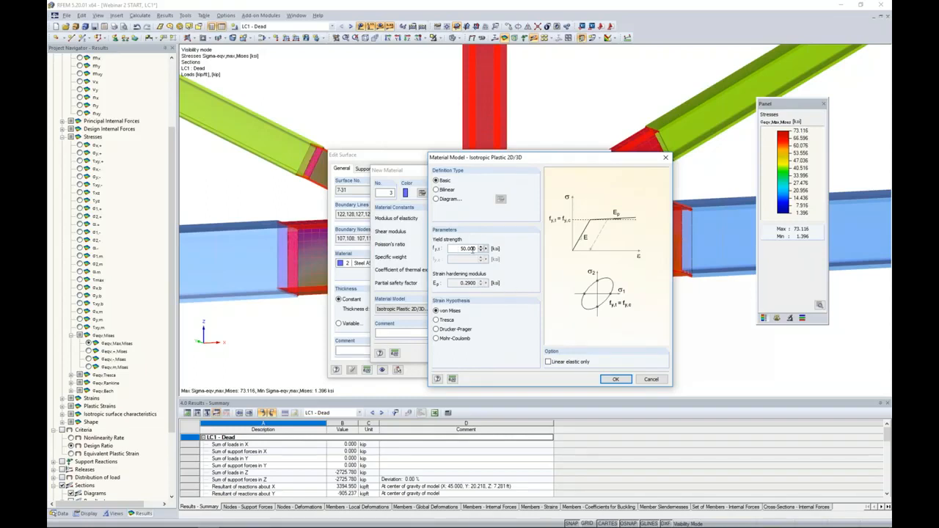
{"action": "left_click", "coordinate": [607, 379]}
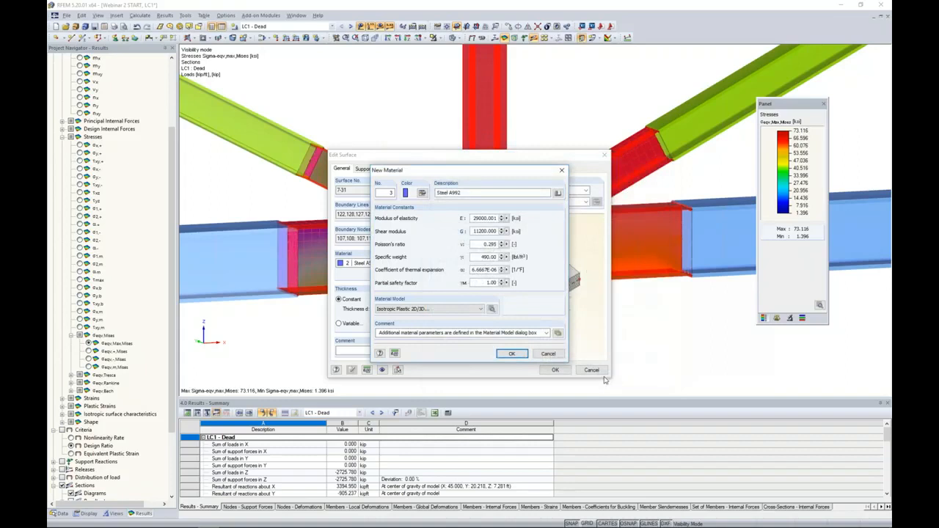
{"action": "left_click", "coordinate": [517, 355]}
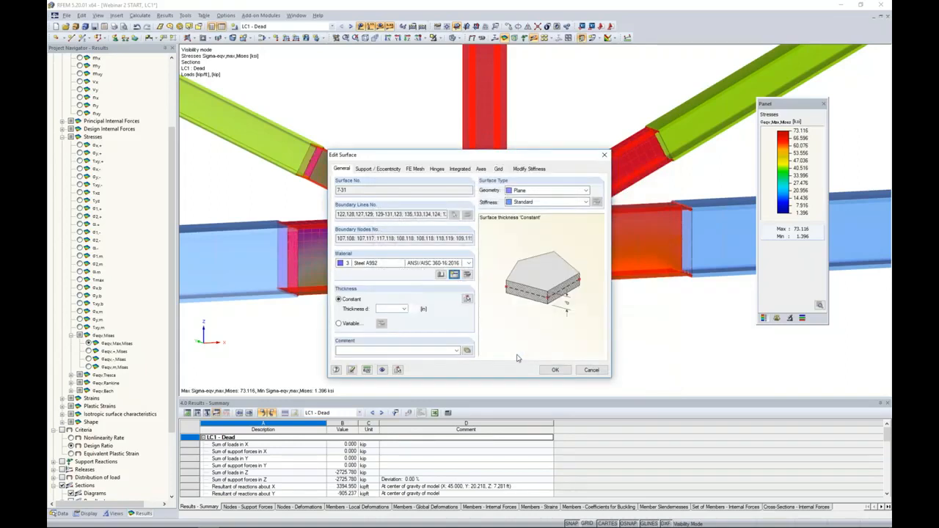
{"action": "left_click", "coordinate": [548, 372]}
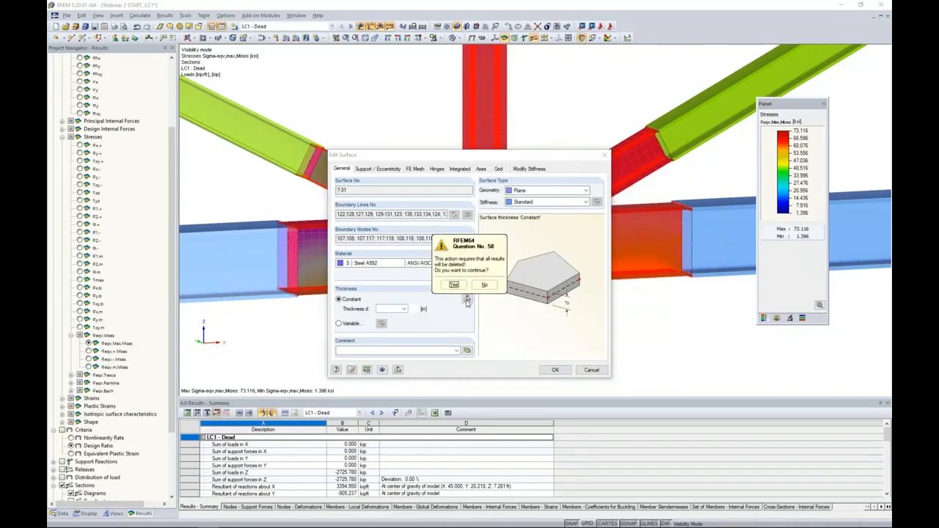
{"action": "left_click", "coordinate": [454, 284]}
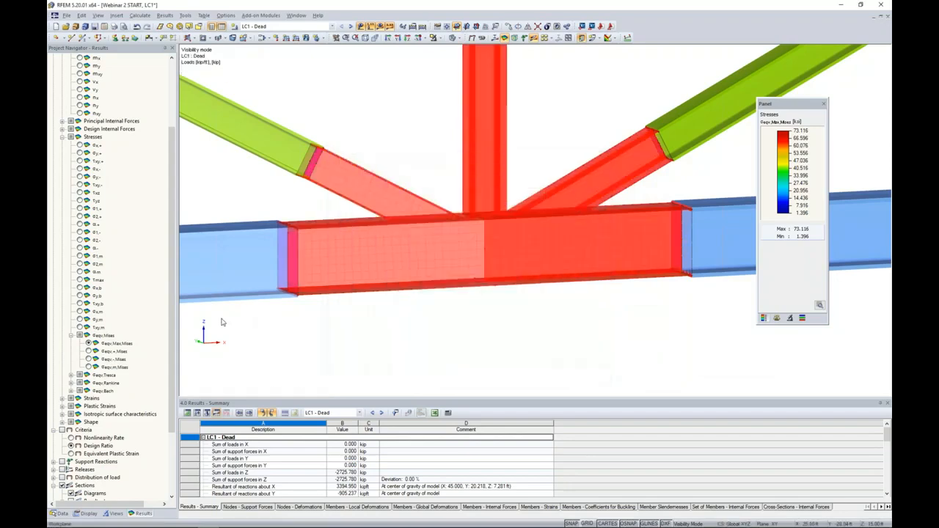
List the model's materials in the data navigator and highlight the objects that use material 2, Steel A992
{"action": "left_click", "coordinate": [62, 514]}
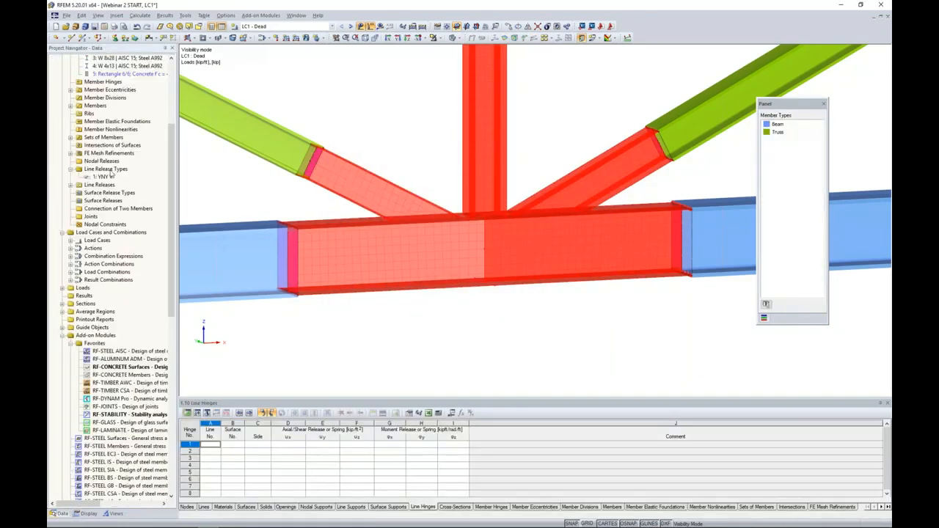
{"action": "left_click", "coordinate": [71, 176]}
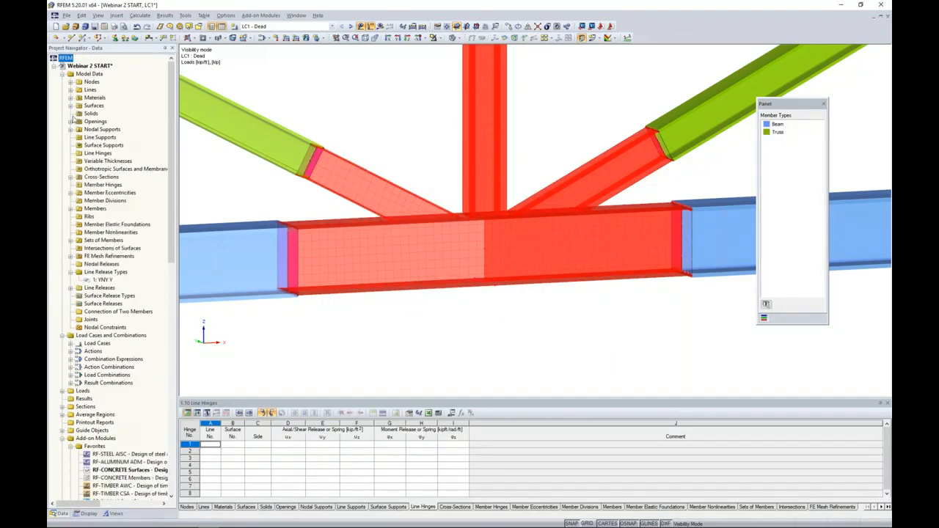
{"action": "left_click", "coordinate": [71, 97]}
{"action": "left_click", "coordinate": [99, 113]}
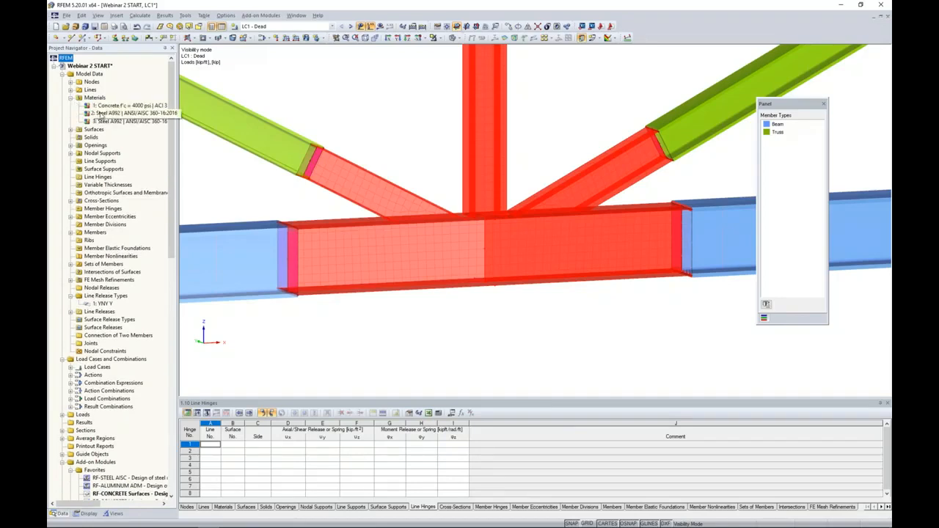
{"action": "scroll", "coordinate": [401, 156], "scroll_direction": "down", "scroll_amount": 2}
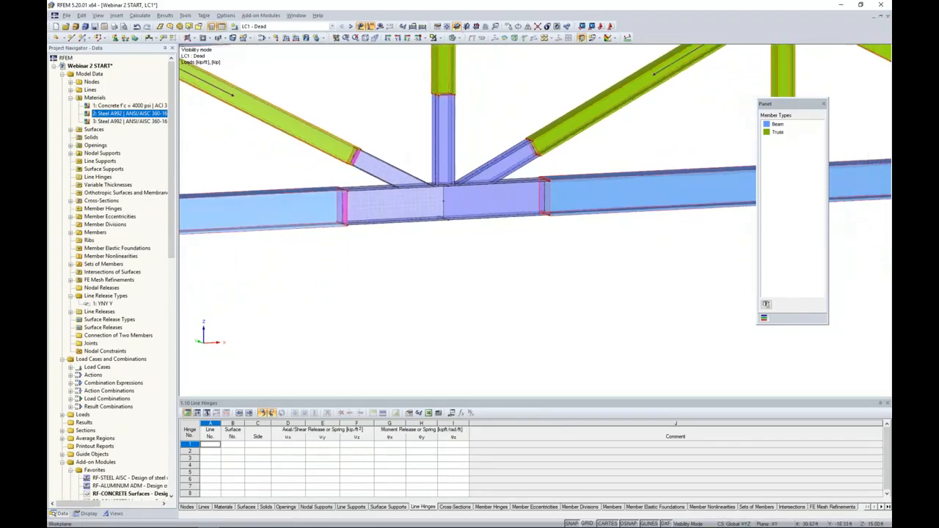
{"action": "scroll", "coordinate": [389, 192], "scroll_direction": "down", "scroll_amount": 2}
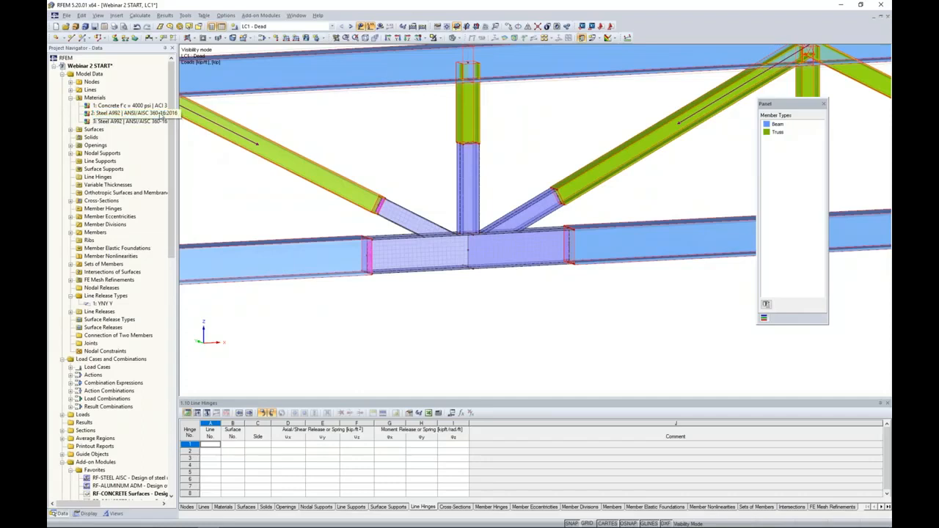
Highlight the objects that use material 3, Steel A992 Isotropic Plastic 2D/3D, then clear the highlighting
{"action": "scroll", "coordinate": [291, 199], "scroll_direction": "down", "scroll_amount": 2}
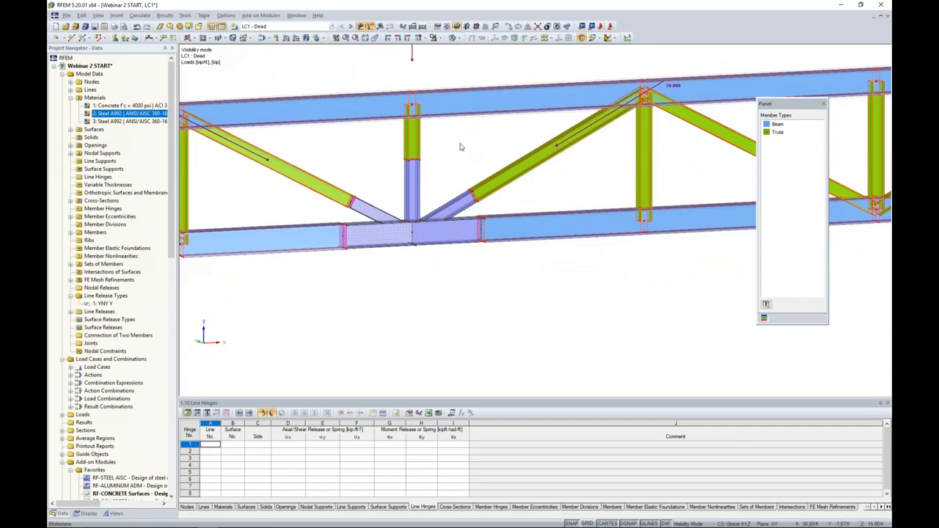
{"action": "scroll", "coordinate": [309, 220], "scroll_direction": "down", "scroll_amount": 1}
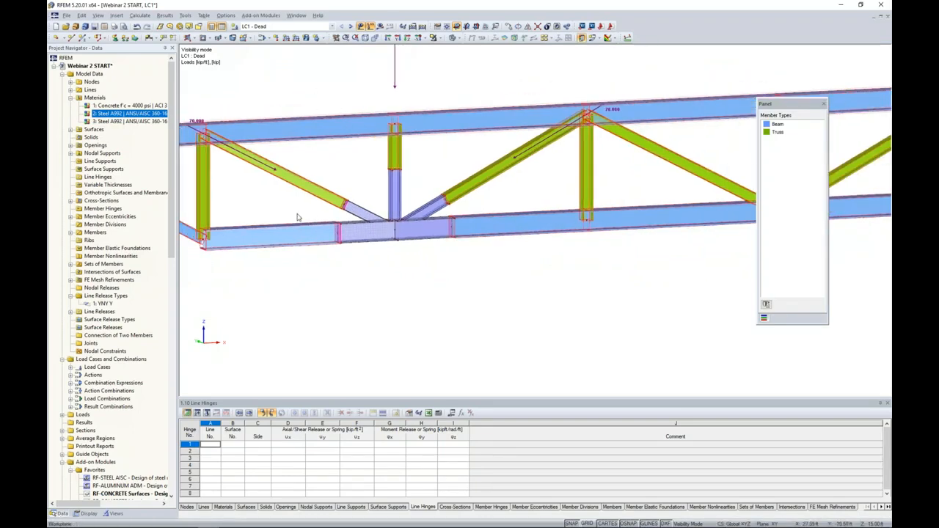
{"action": "middle_click_drag", "start_coordinate": [298, 217], "coordinate": [336, 227]}
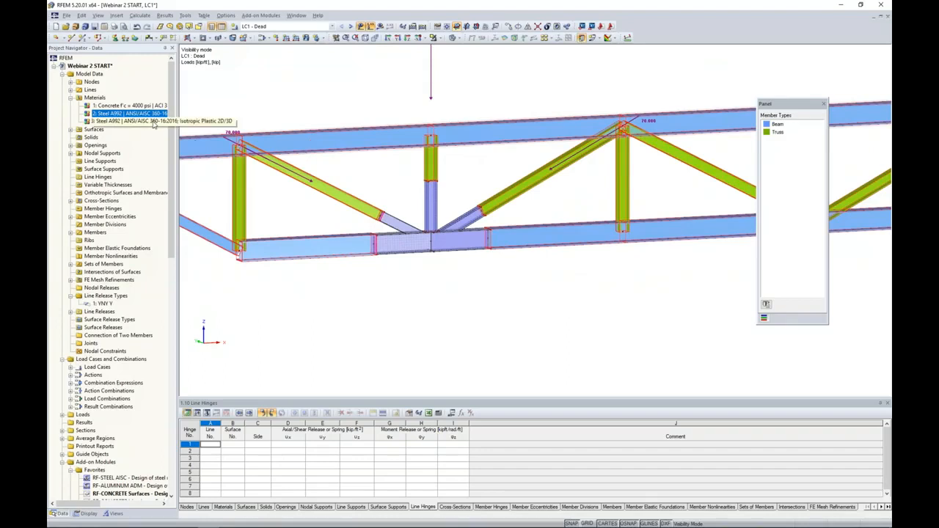
{"action": "left_click", "coordinate": [154, 122]}
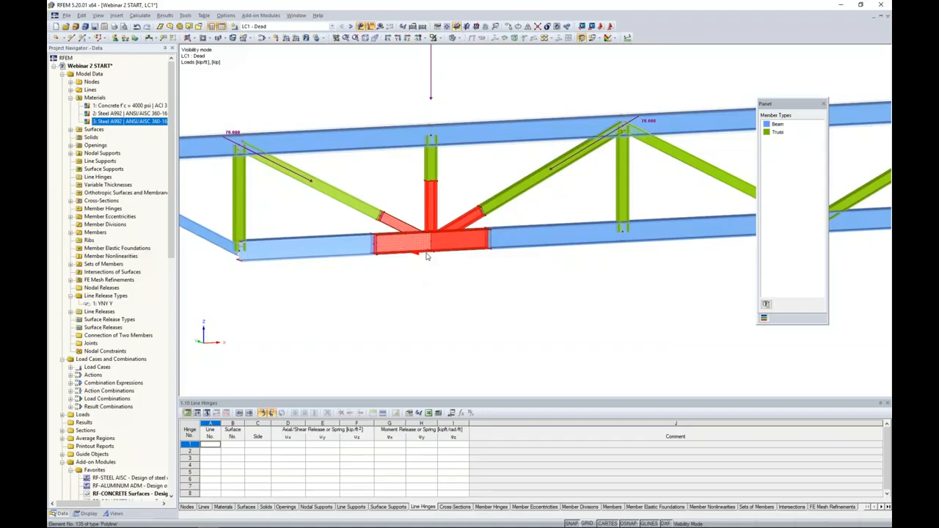
{"action": "left_click", "coordinate": [371, 102]}
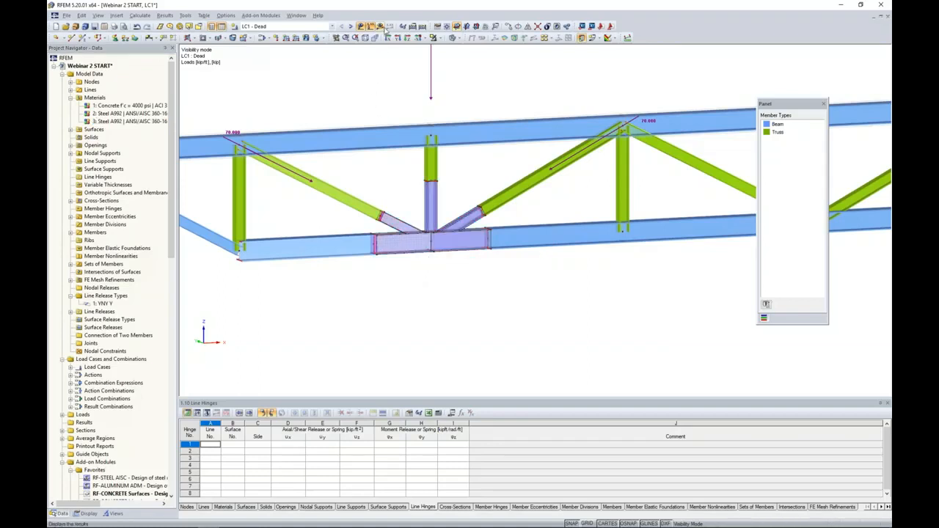
Calculate and display the LC1 results, and examine the maximum von Mises equivalent stresses at the bottom-chord joint with the legend moved aside
{"action": "left_click", "coordinate": [381, 27]}
{"action": "left_click", "coordinate": [454, 282]}
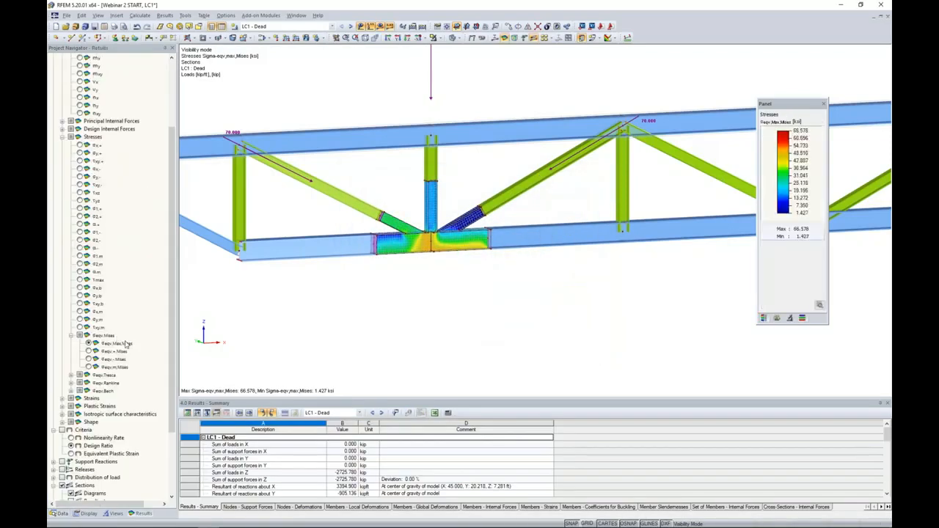
{"action": "scroll", "coordinate": [440, 297], "scroll_direction": "up", "scroll_amount": 5}
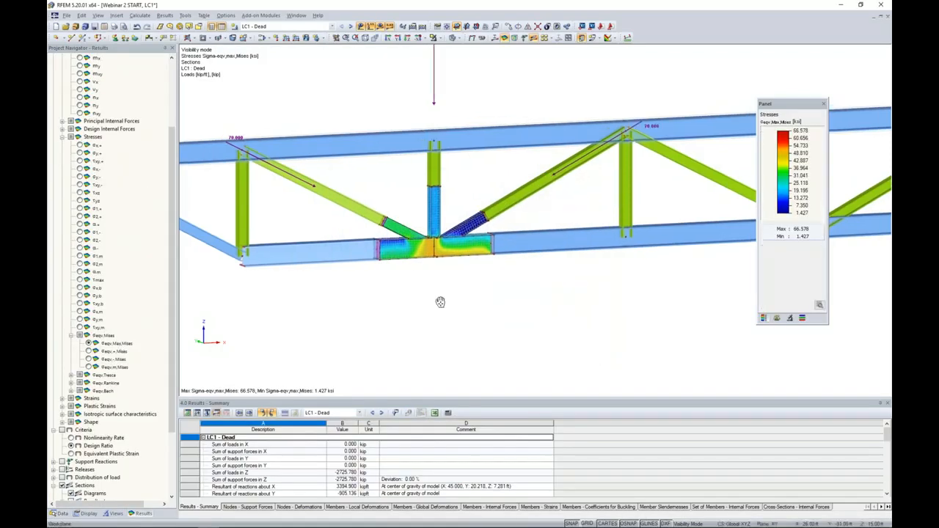
{"action": "scroll", "coordinate": [452, 281], "scroll_direction": "up", "scroll_amount": 3}
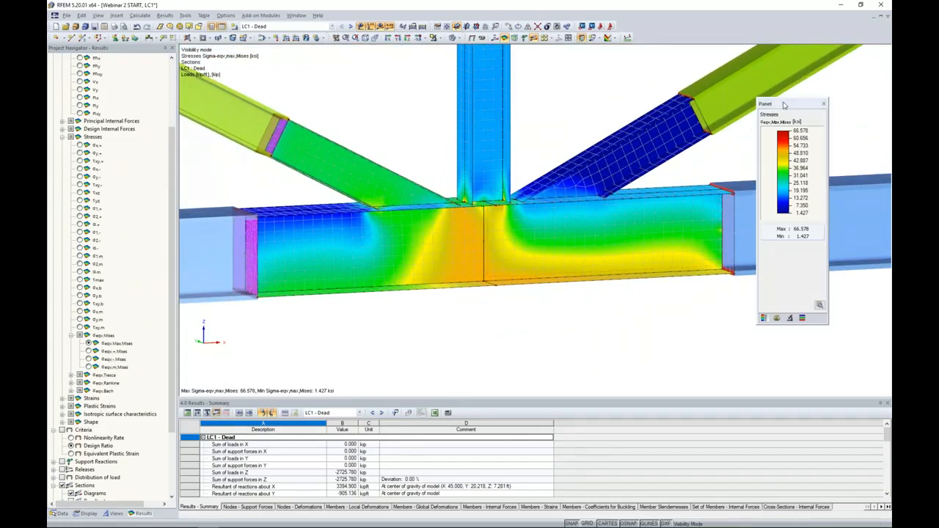
{"action": "left_click_drag", "start_coordinate": [782, 109], "coordinate": [755, 119]}
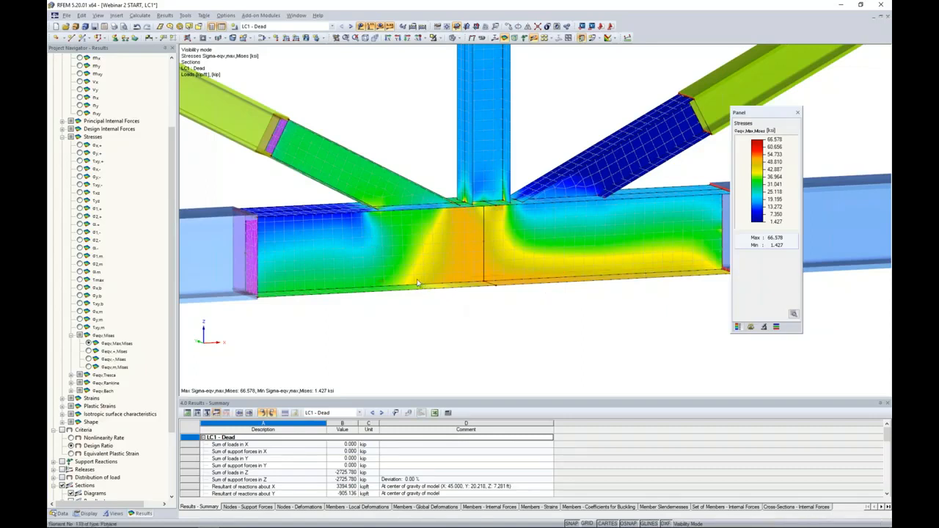
{"action": "scroll", "coordinate": [435, 274], "scroll_direction": "up", "scroll_amount": 1}
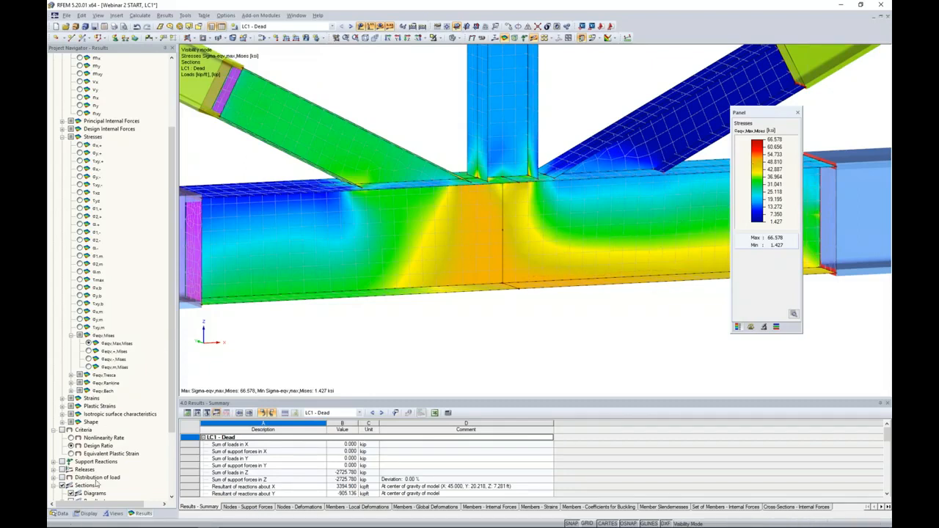
Set the distribution of internal forces/stresses on surfaces to Constant on Elements
{"action": "left_click", "coordinate": [87, 514]}
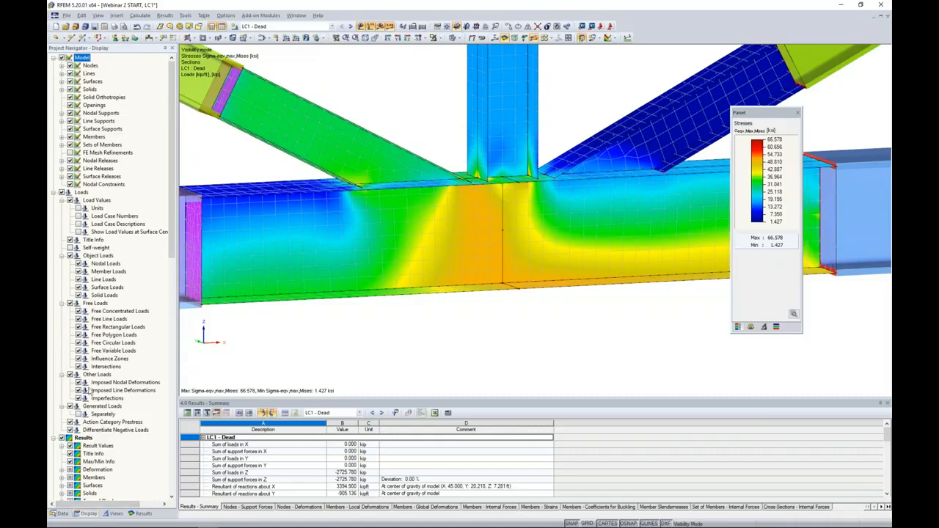
{"action": "scroll", "coordinate": [99, 336], "scroll_direction": "down", "scroll_amount": 4}
{"action": "scroll", "coordinate": [99, 335], "scroll_direction": "down", "scroll_amount": 7}
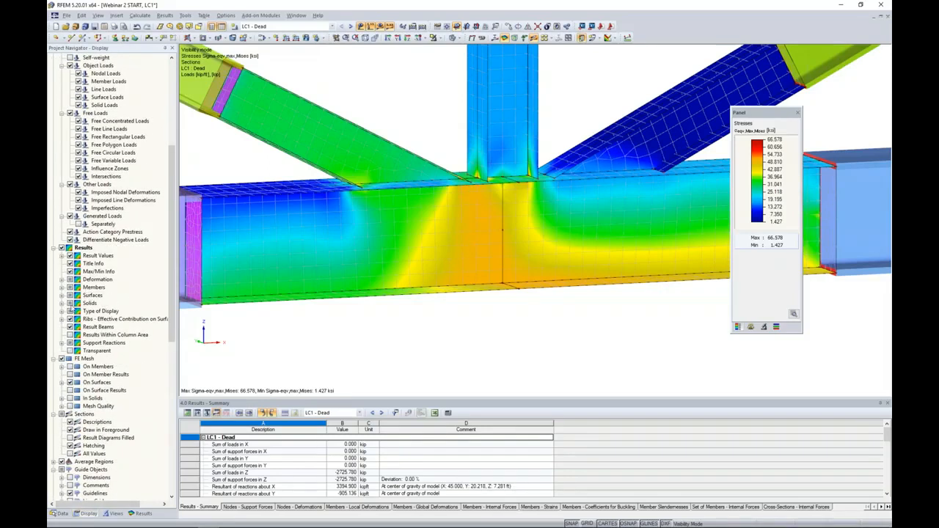
{"action": "left_click", "coordinate": [64, 297]}
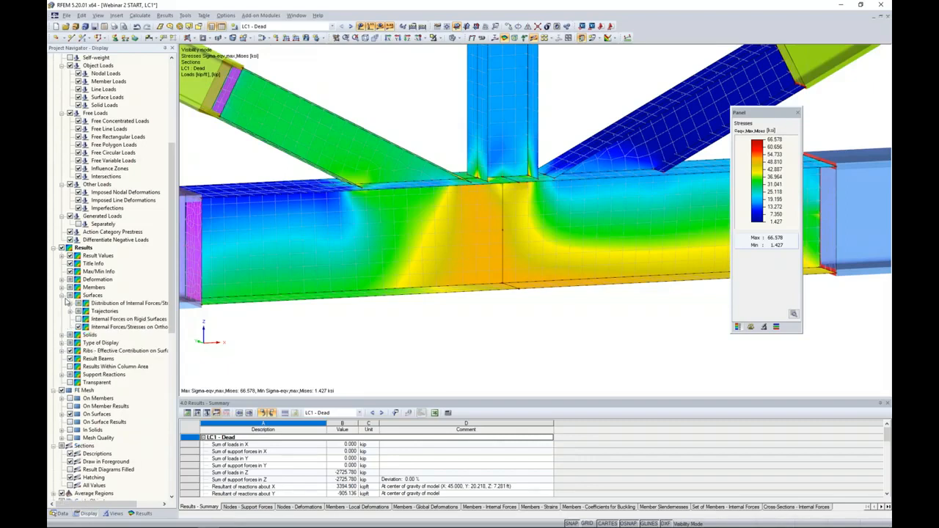
{"action": "left_click", "coordinate": [70, 304]}
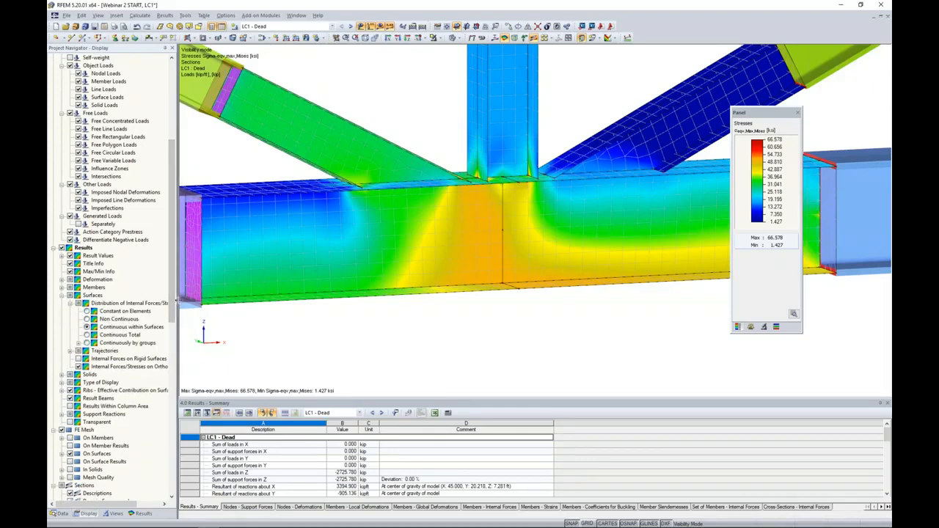
{"action": "left_click_drag", "start_coordinate": [177, 297], "coordinate": [210, 297]}
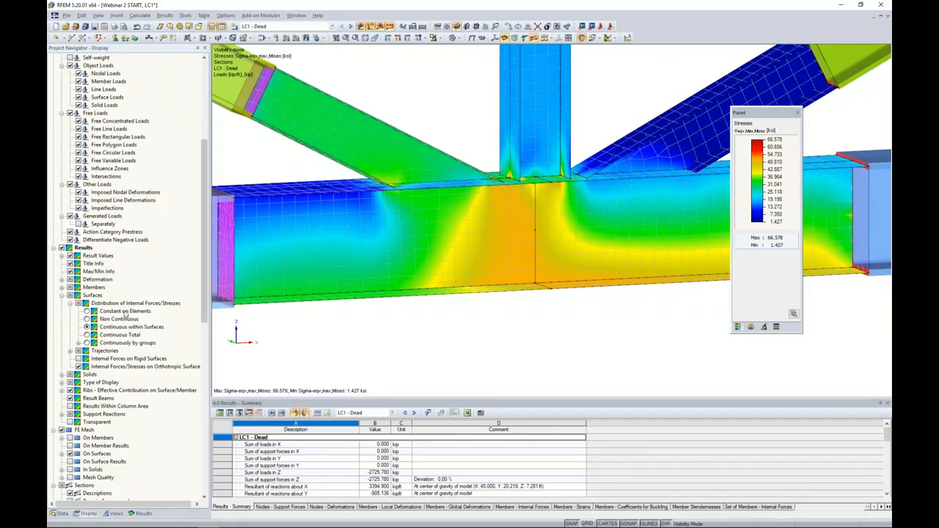
{"action": "left_click", "coordinate": [87, 311]}
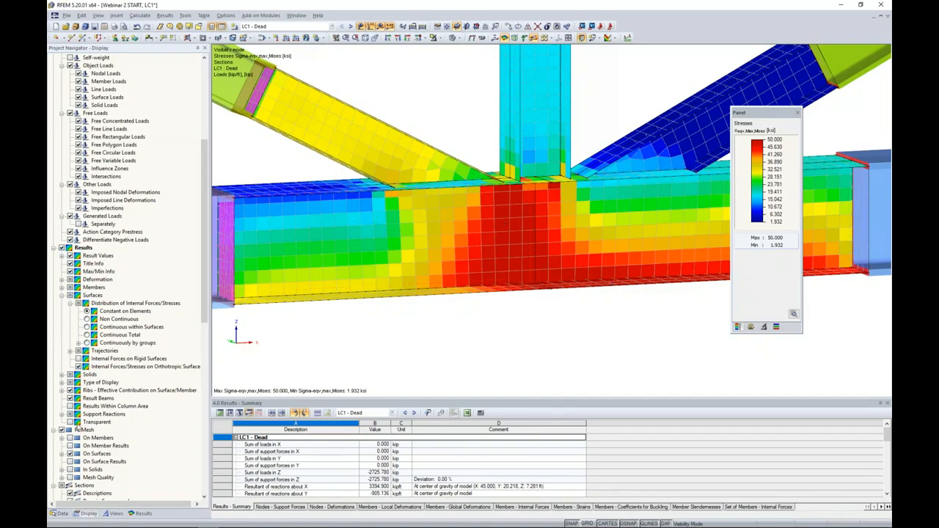
Display the Nonlinearity Rate criterion on the joint surfaces, followed by the Design Ratio criterion, and examine the plastic zones
{"action": "left_click", "coordinate": [141, 514]}
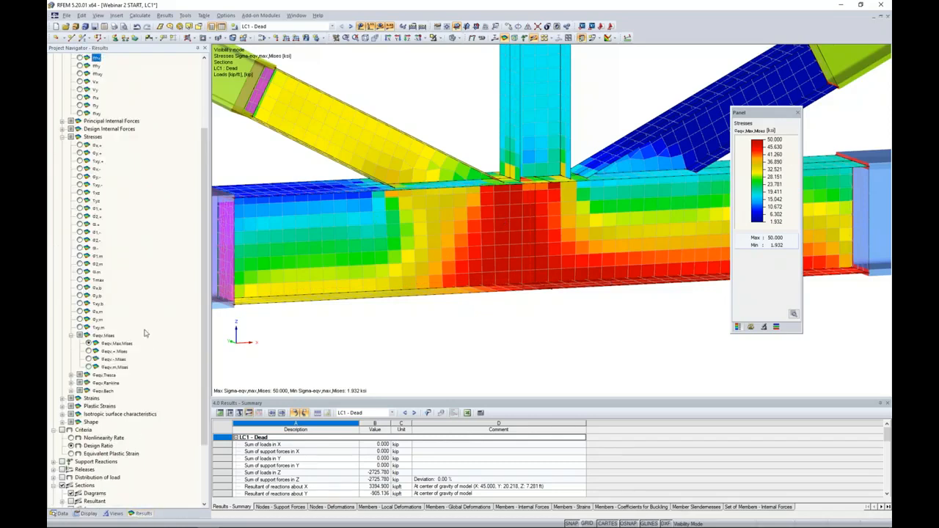
{"action": "scroll", "coordinate": [119, 339], "scroll_direction": "down", "scroll_amount": 3}
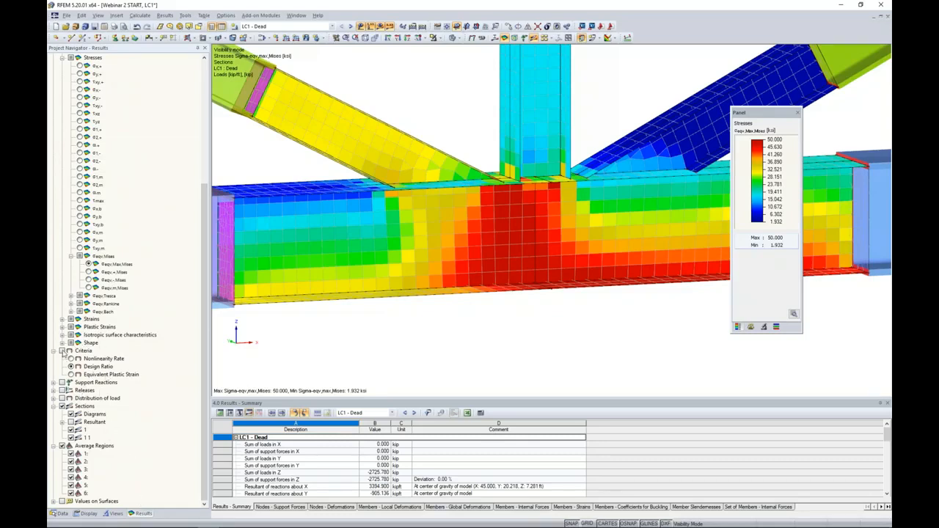
{"action": "left_click", "coordinate": [71, 359]}
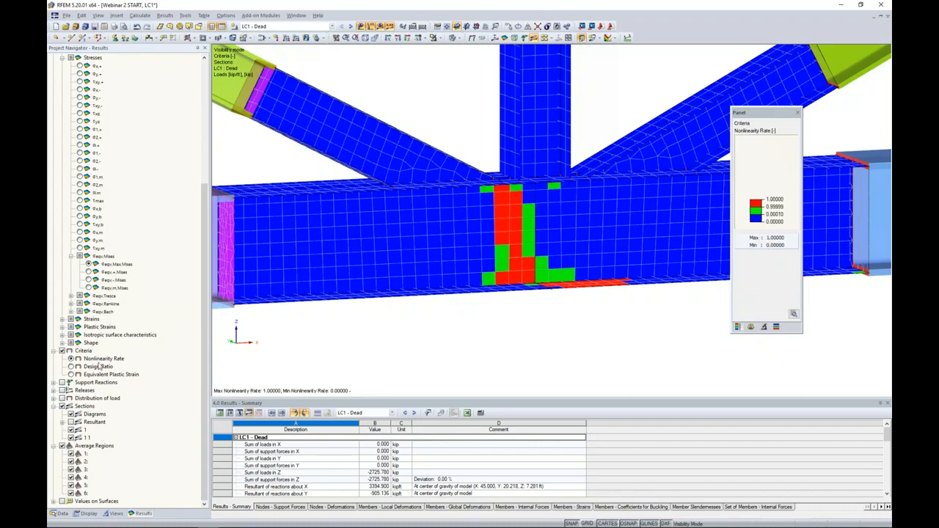
{"action": "scroll", "coordinate": [518, 271], "scroll_direction": "up", "scroll_amount": 2}
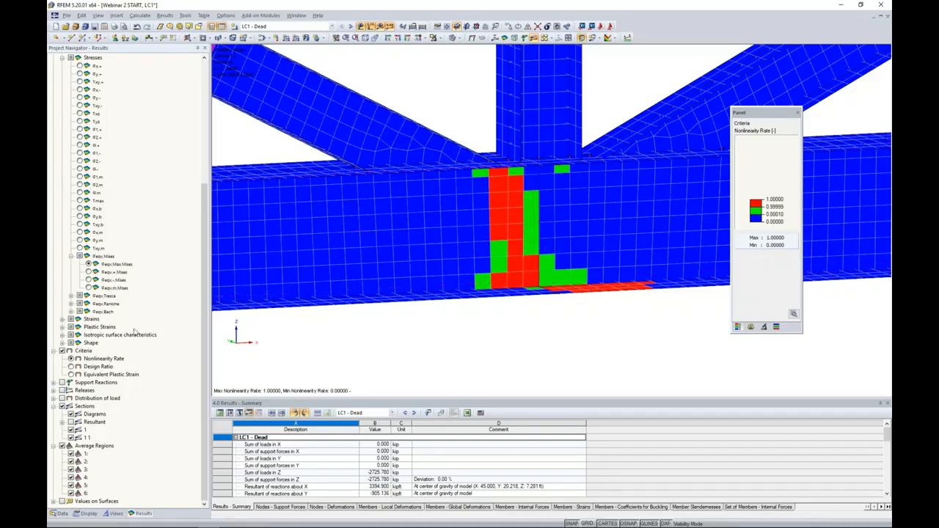
{"action": "left_click", "coordinate": [71, 367]}
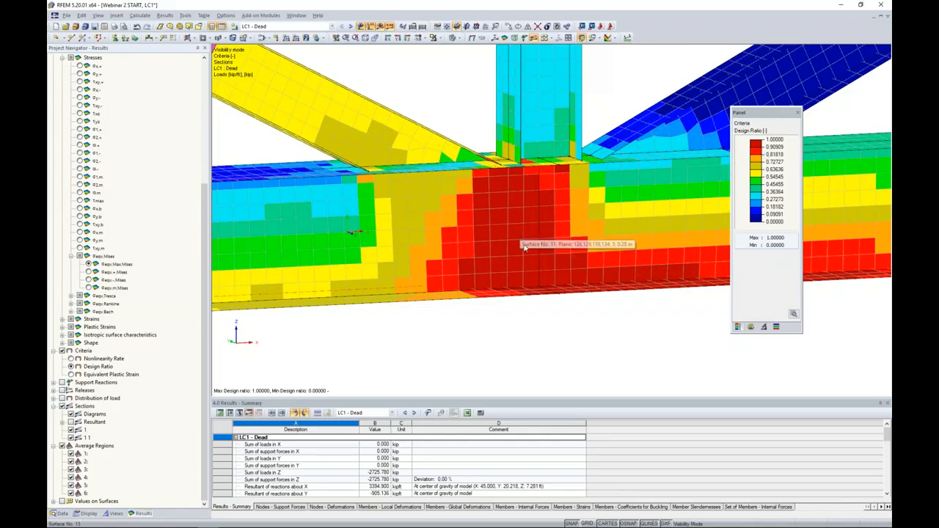
{"action": "scroll", "coordinate": [524, 247], "scroll_direction": "down", "scroll_amount": 3}
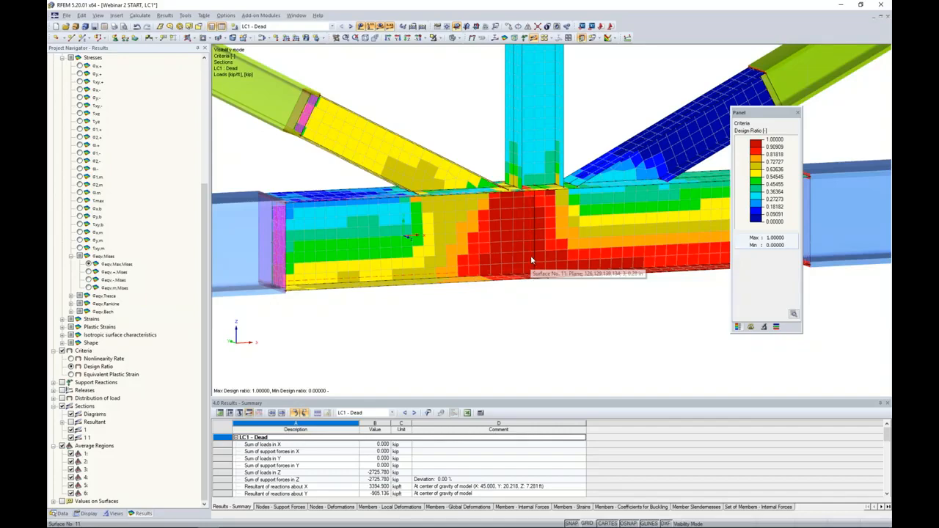
Switch to the PowerPoint slide show and advance to the More Information slide
{"action": "key", "text": "super+Tab"}
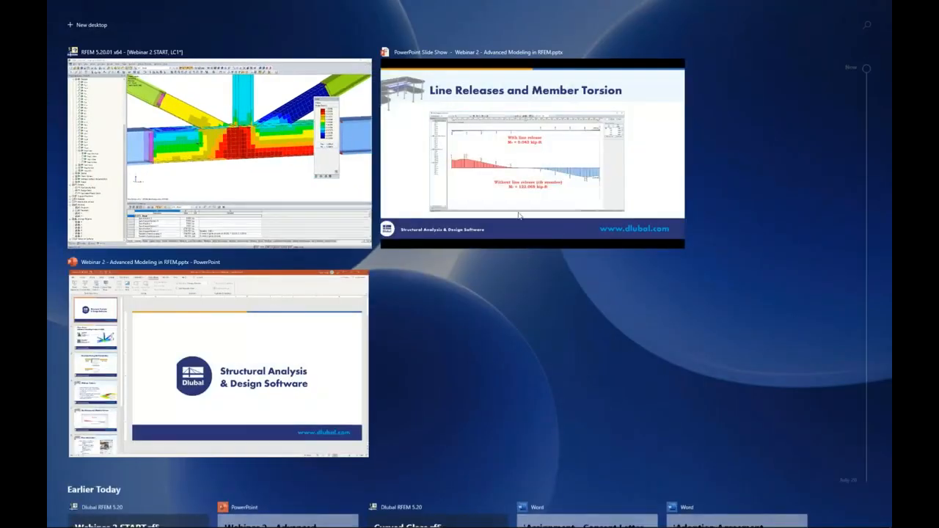
{"action": "left_click", "coordinate": [508, 185]}
{"action": "key", "text": "Right"}
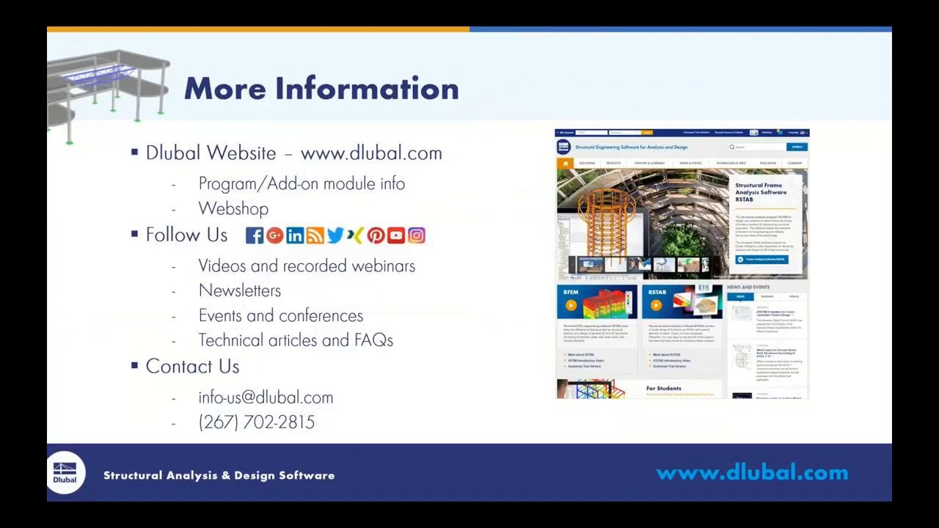